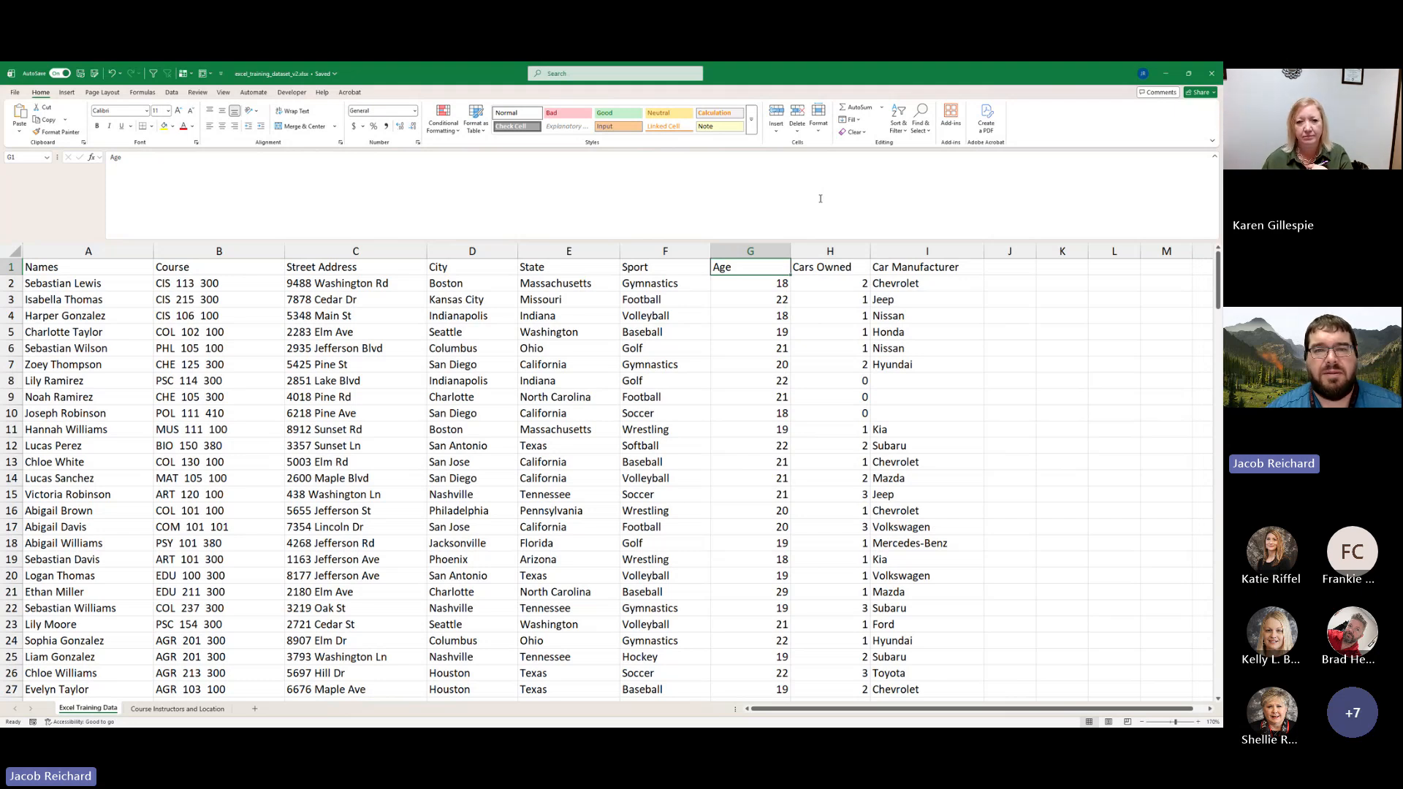
- Look over the Instructor and Location columns on the Course Instructors and Location sheet, and return to the Excel Training Data sheet
left_click(186, 709)
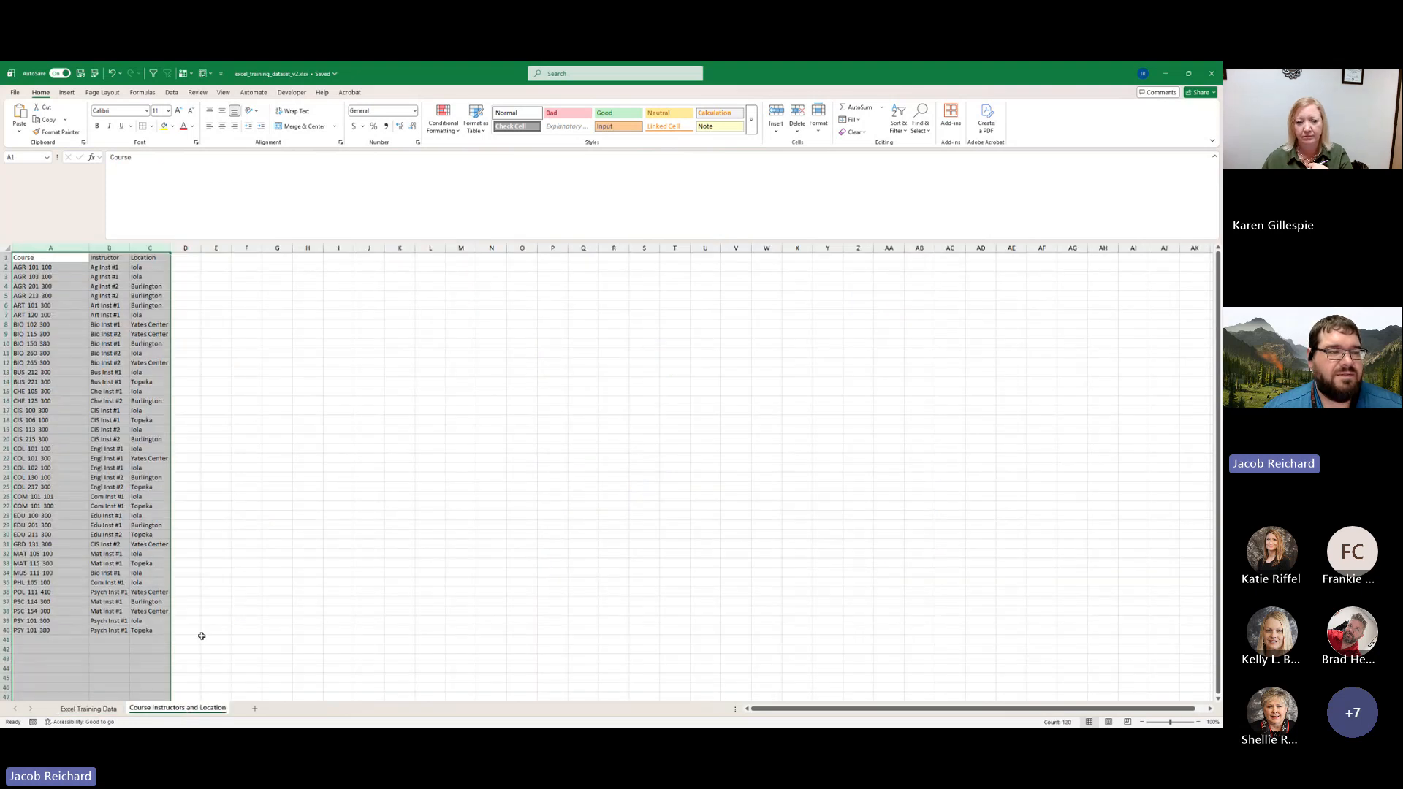
left_click_drag(102, 268, 117, 295)
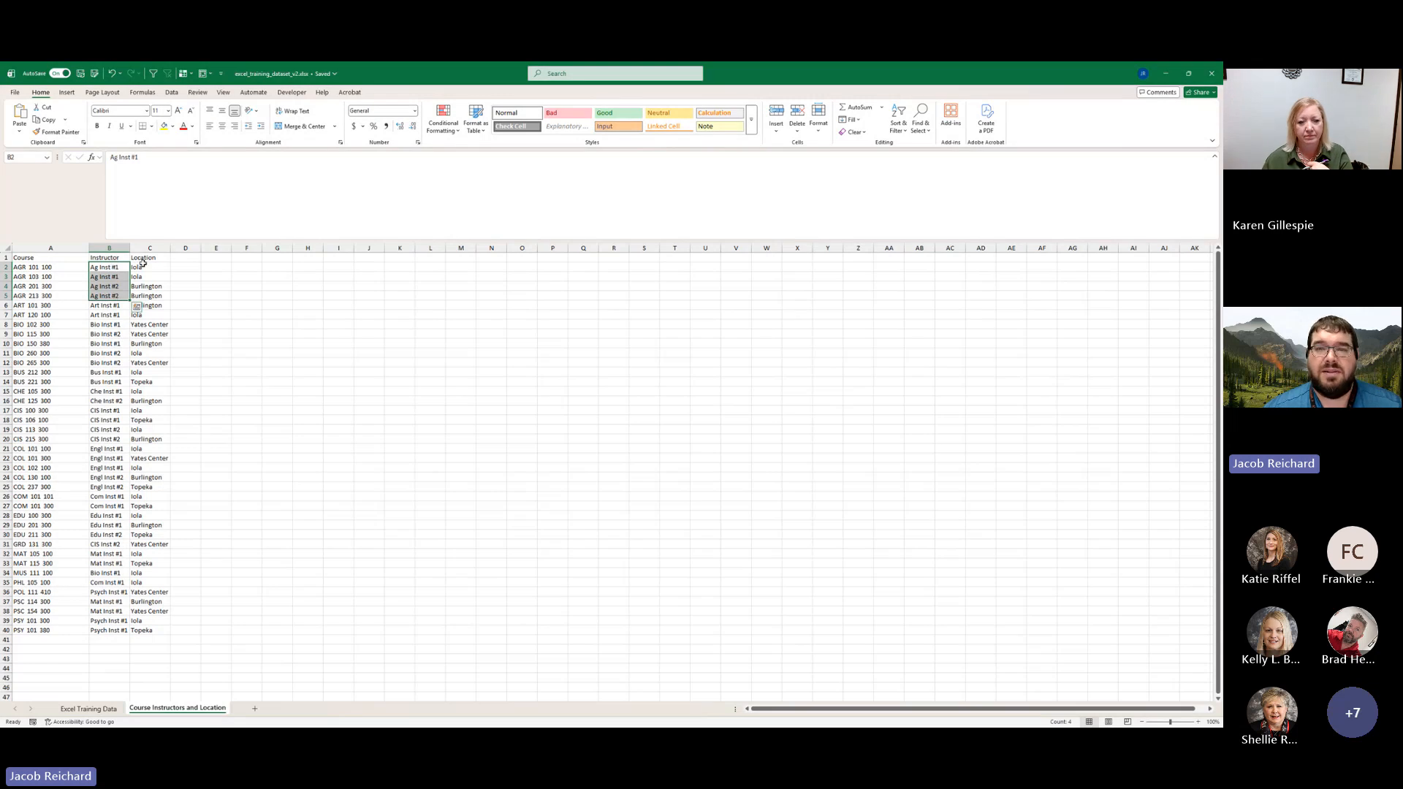
left_click_drag(138, 267, 134, 294)
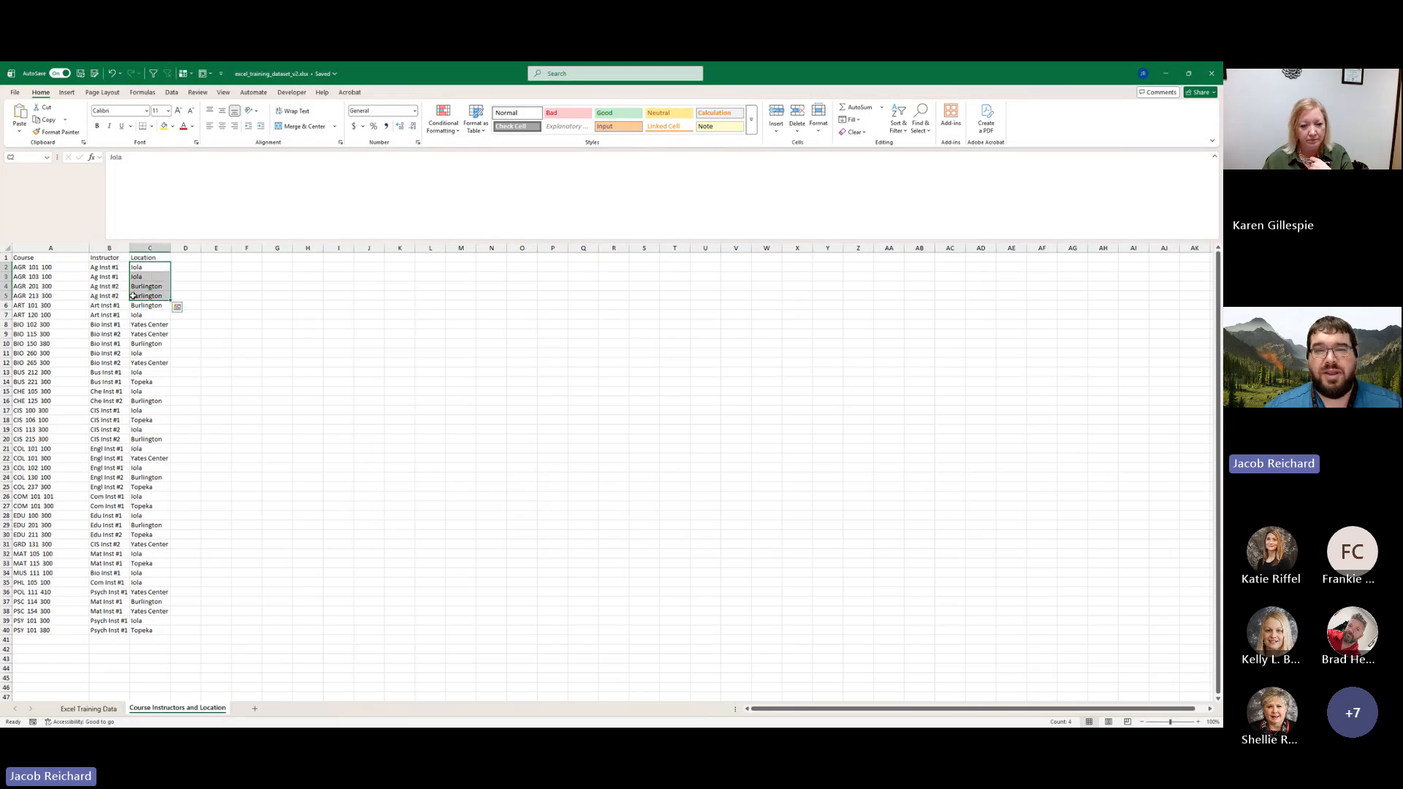
left_click(82, 709)
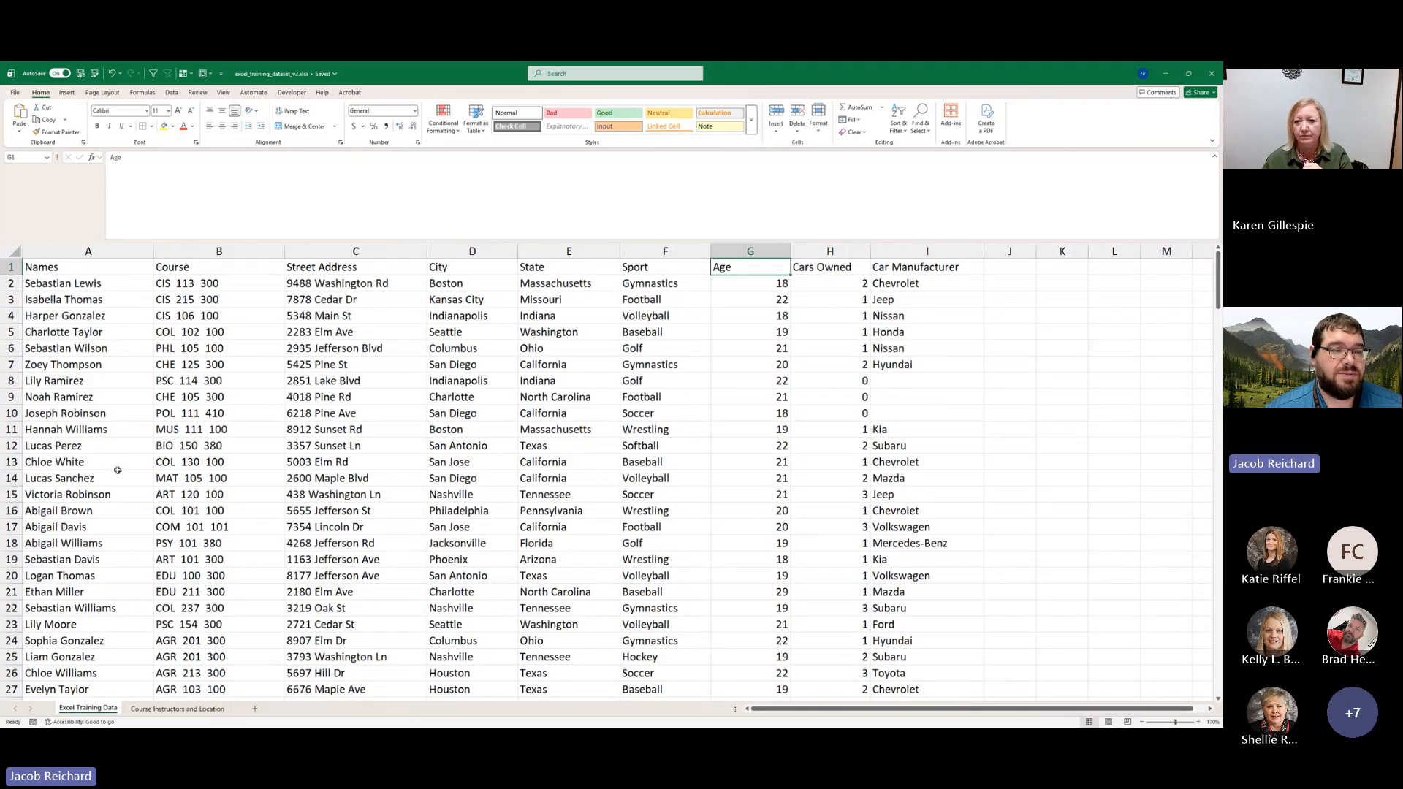
left_click(113, 283)
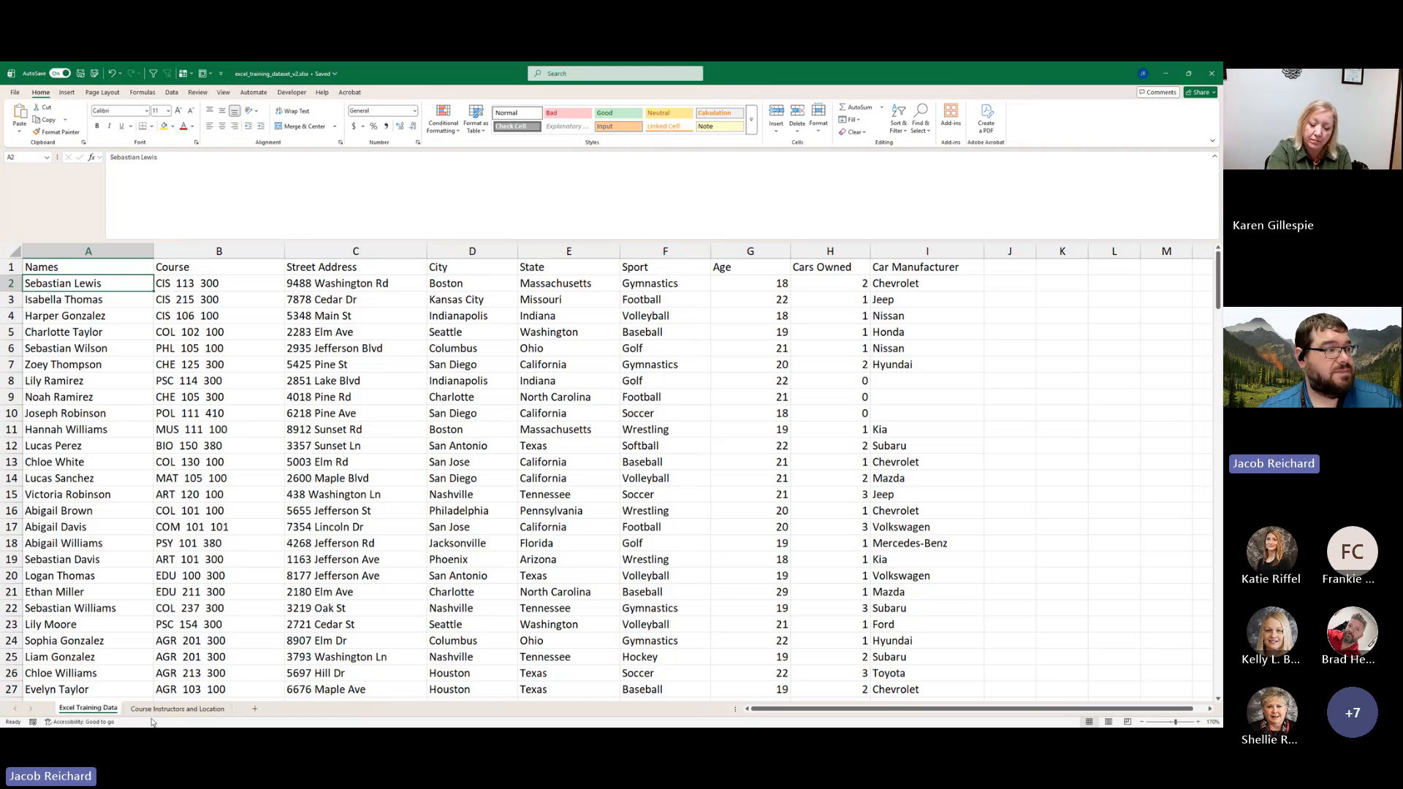
left_click(113, 221)
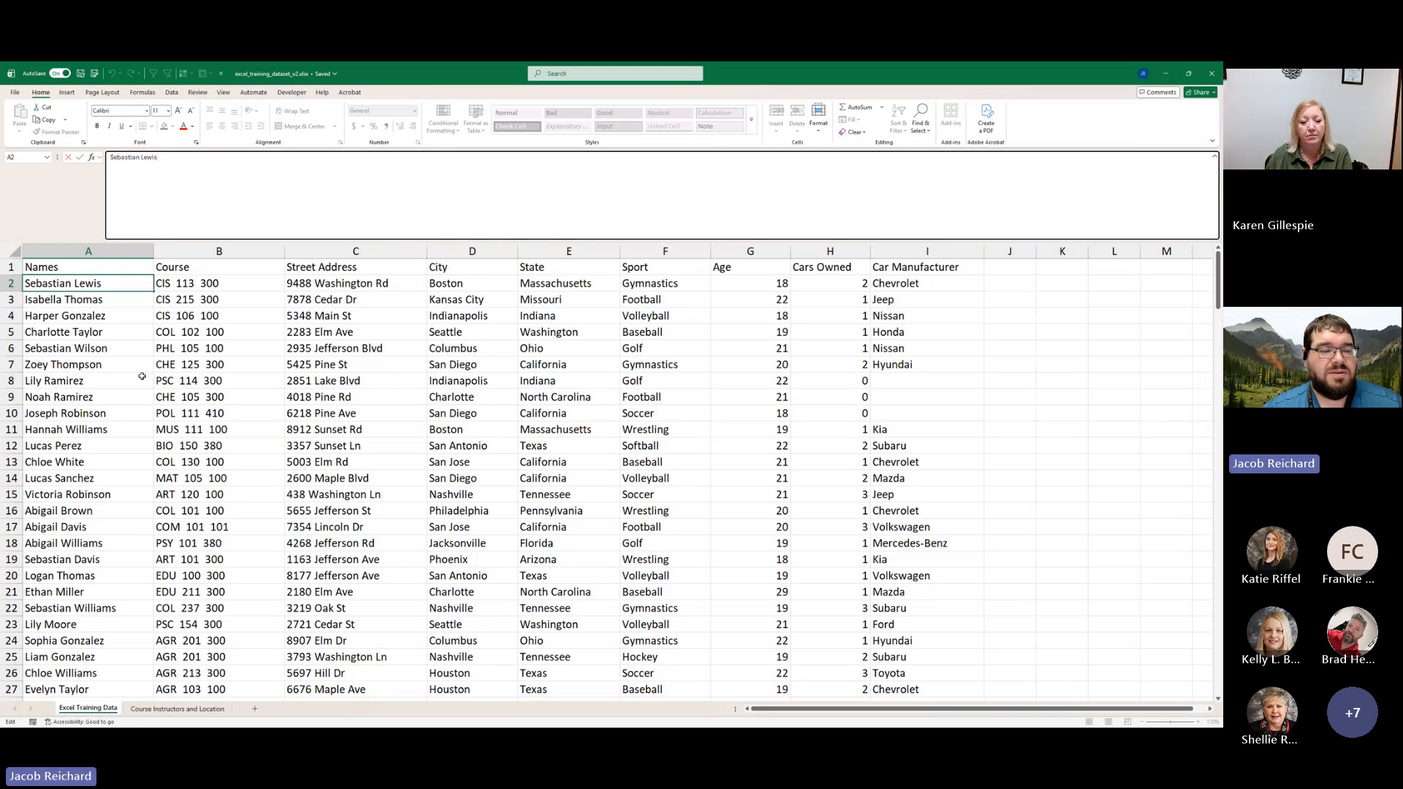
left_click(321, 411)
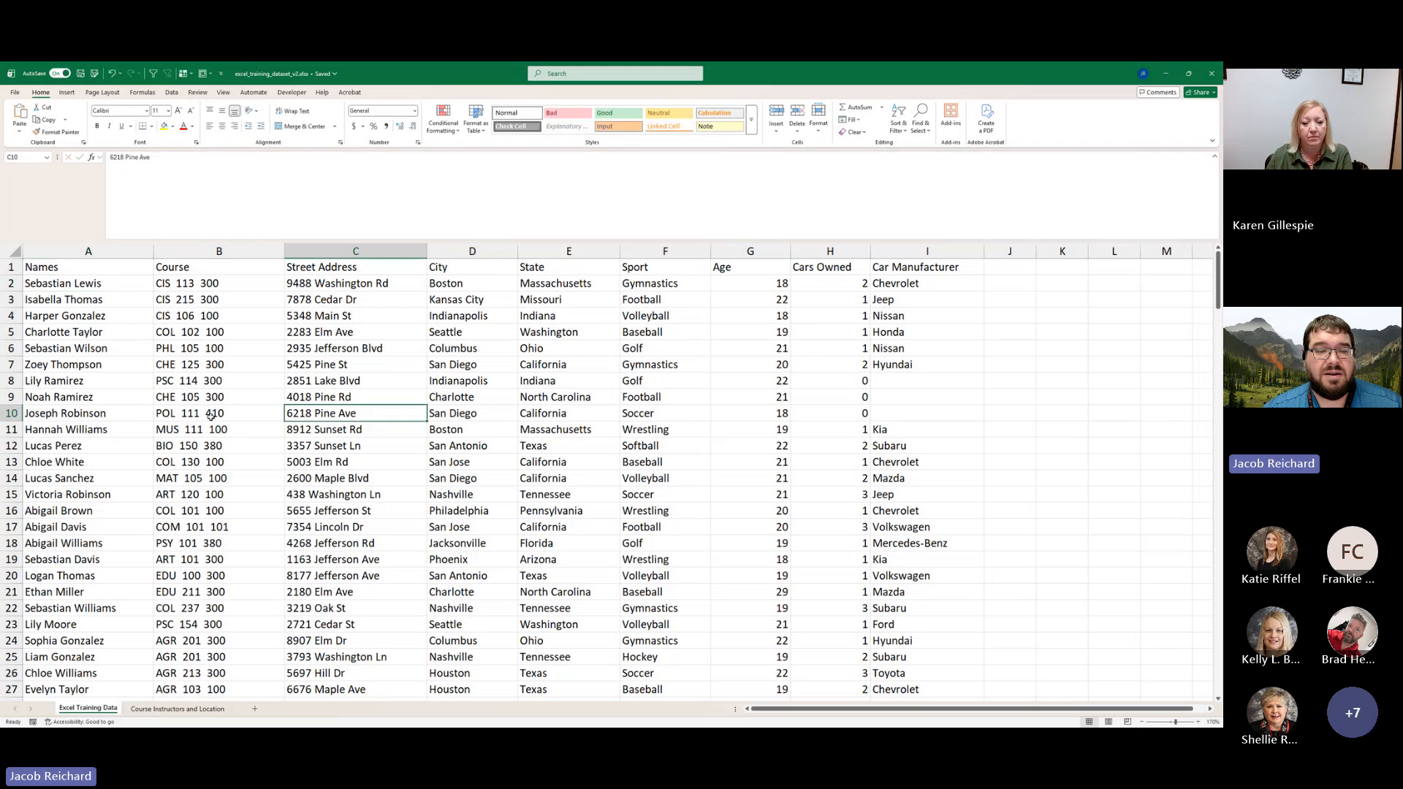
left_click(147, 709)
left_click(87, 708)
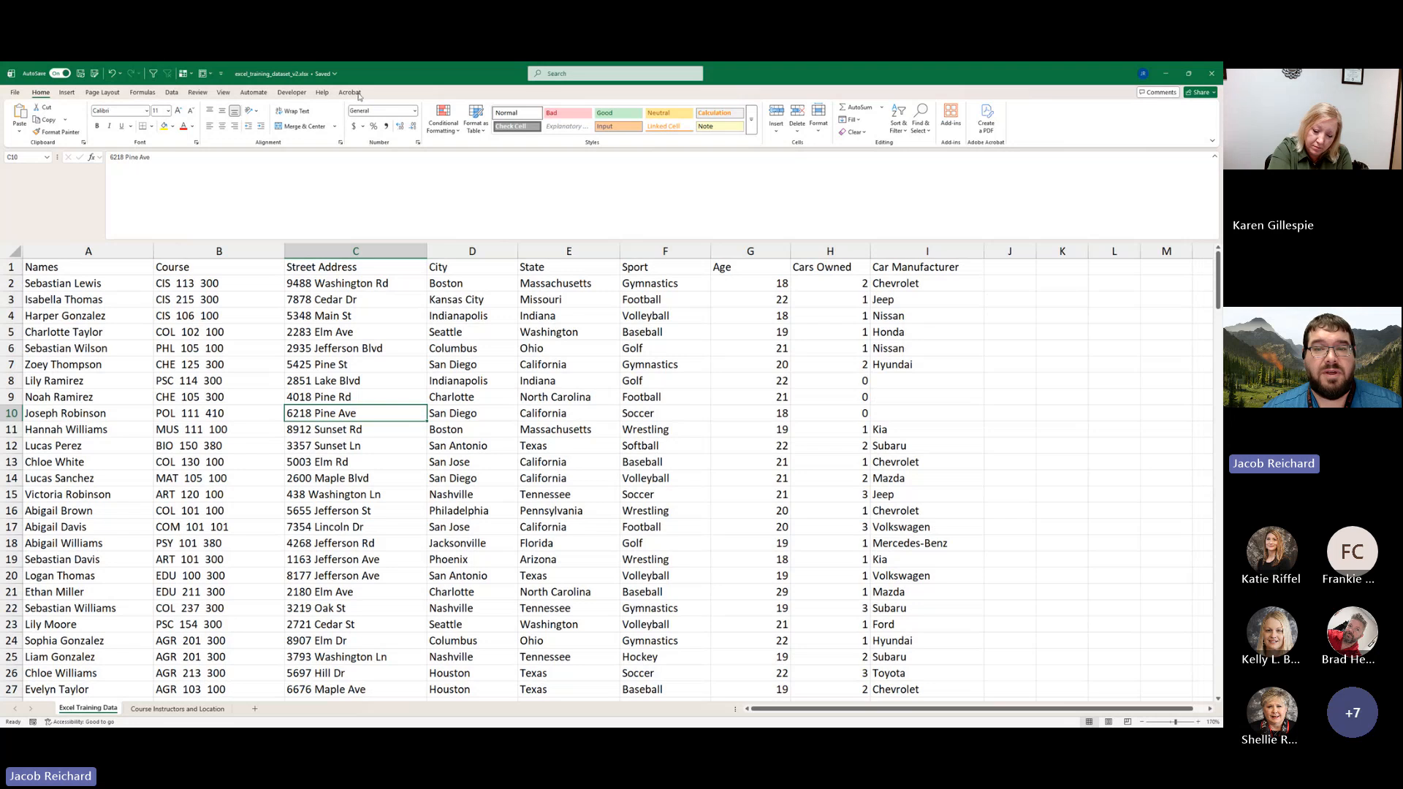
left_click(69, 93)
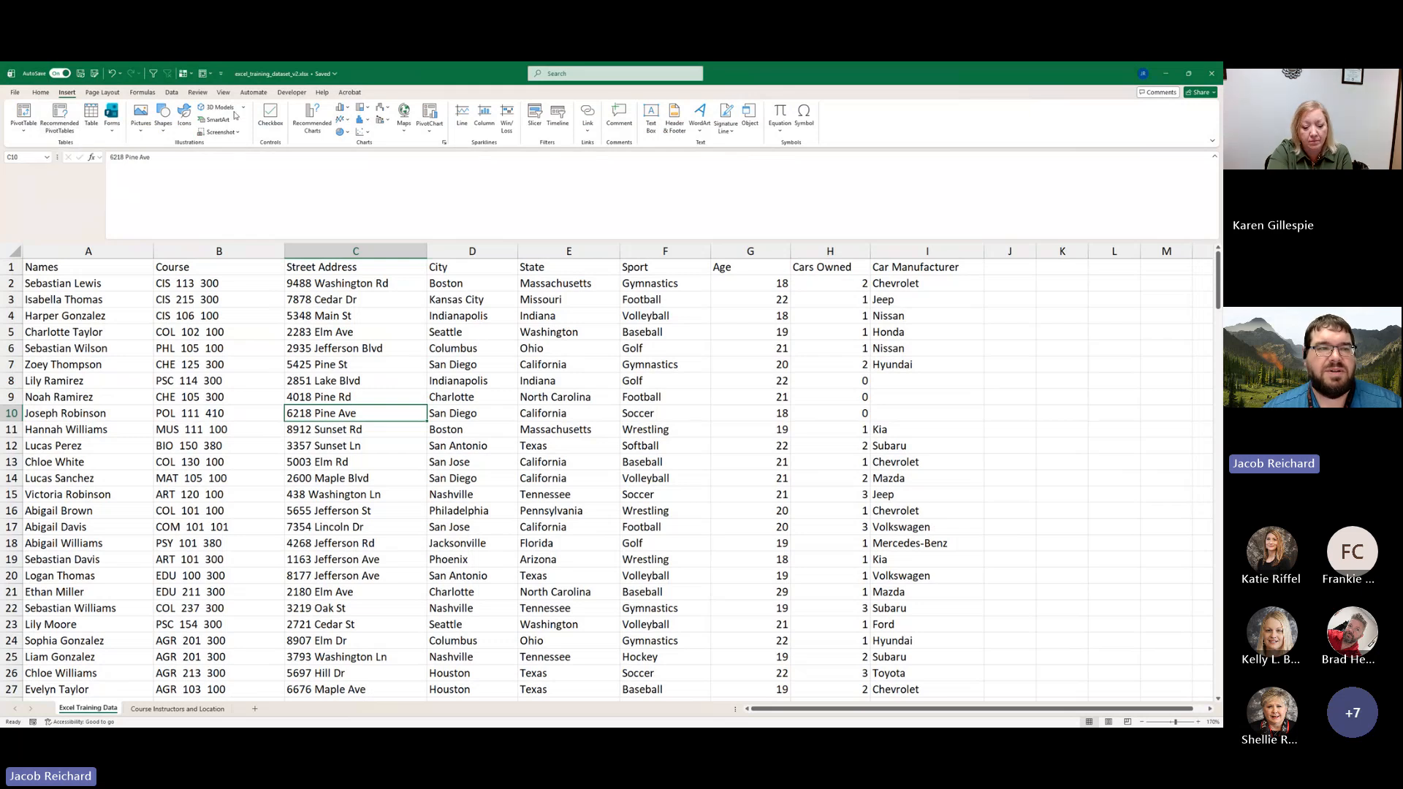
left_click(169, 93)
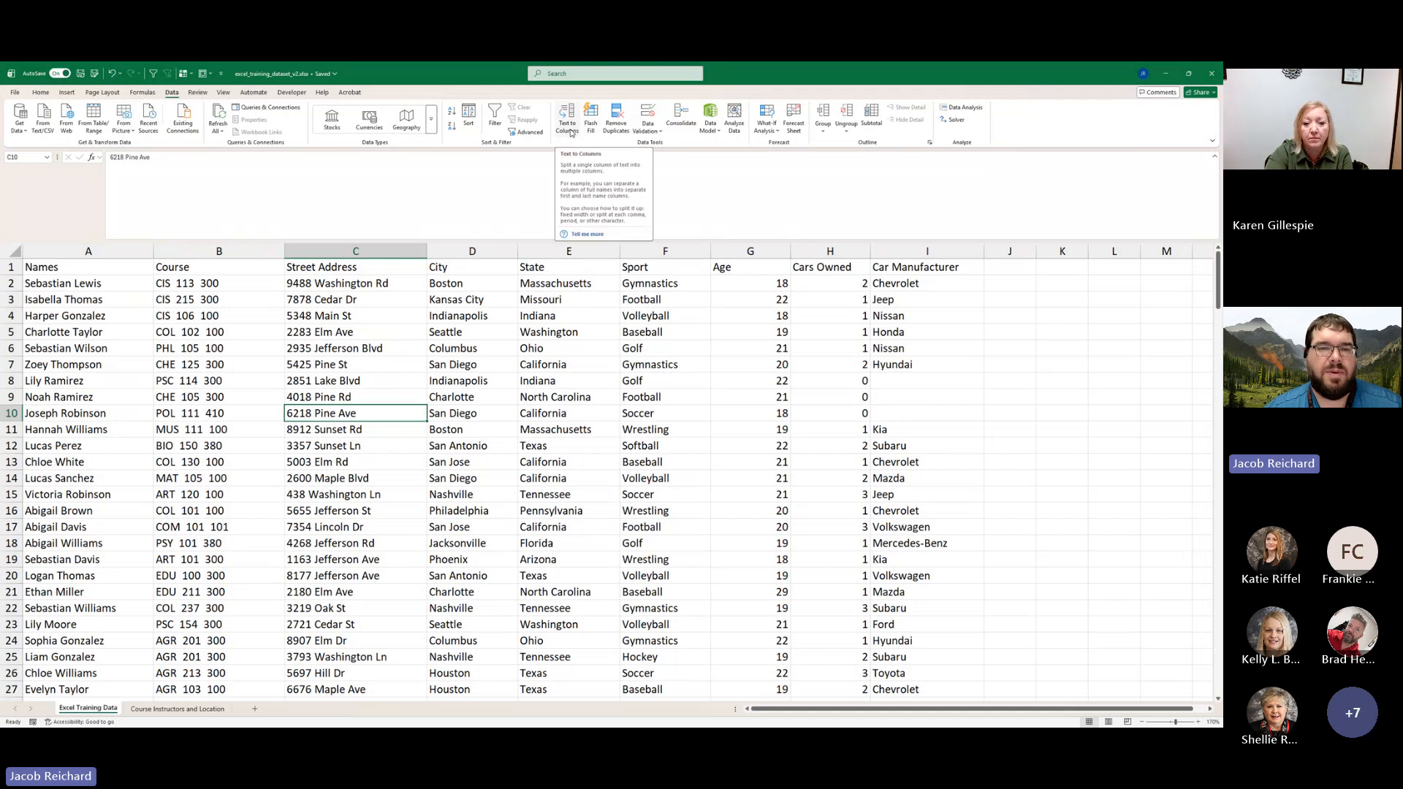
left_click(39, 94)
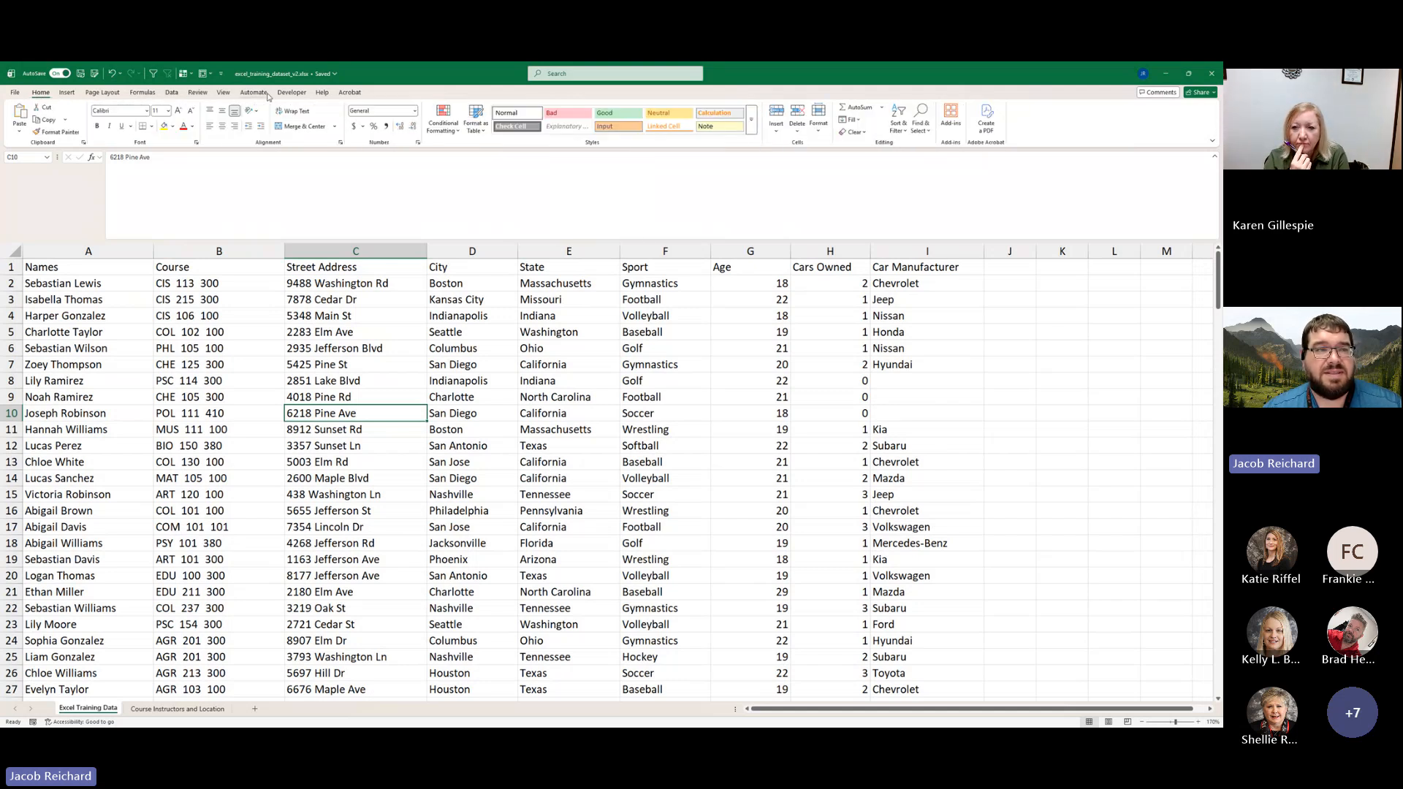
left_click(156, 709)
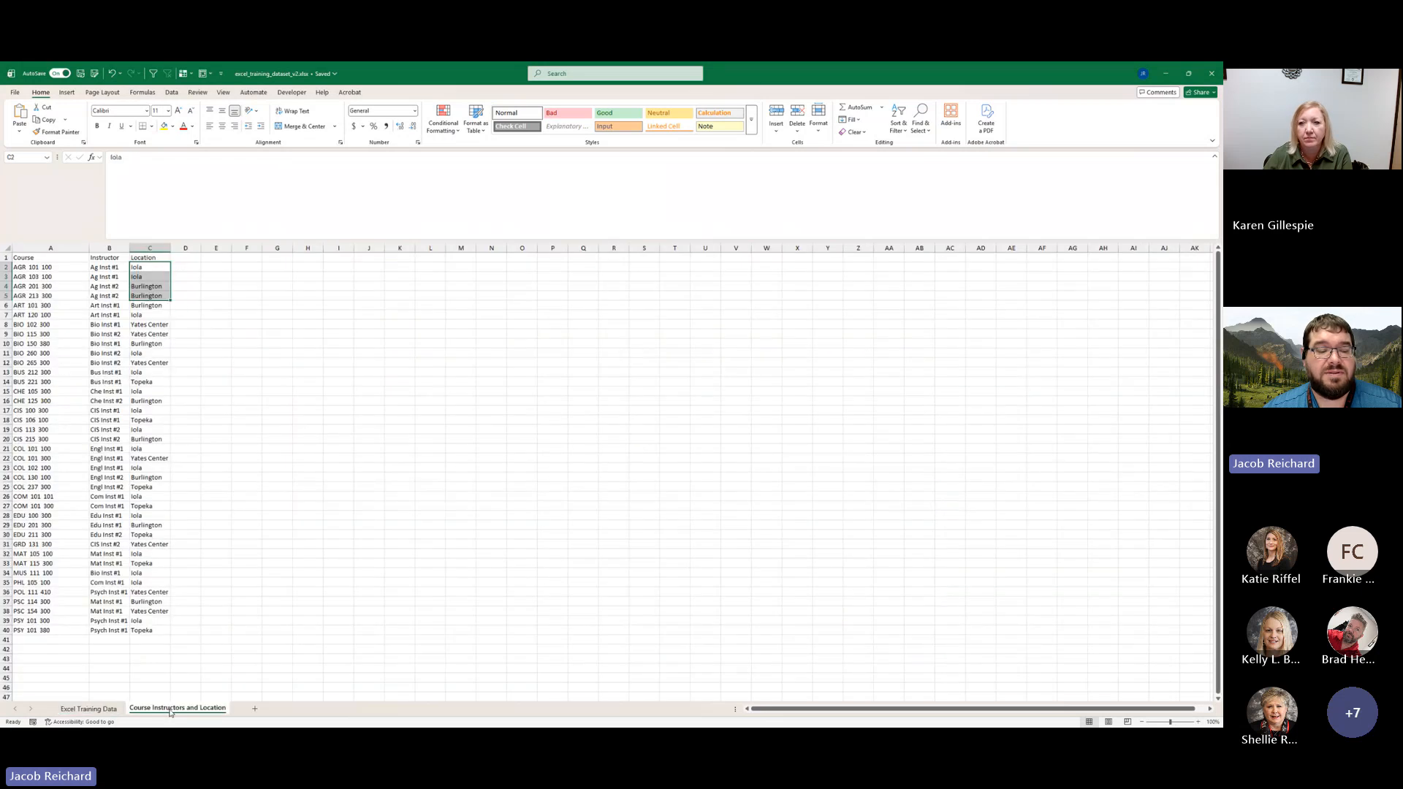
left_click(89, 709)
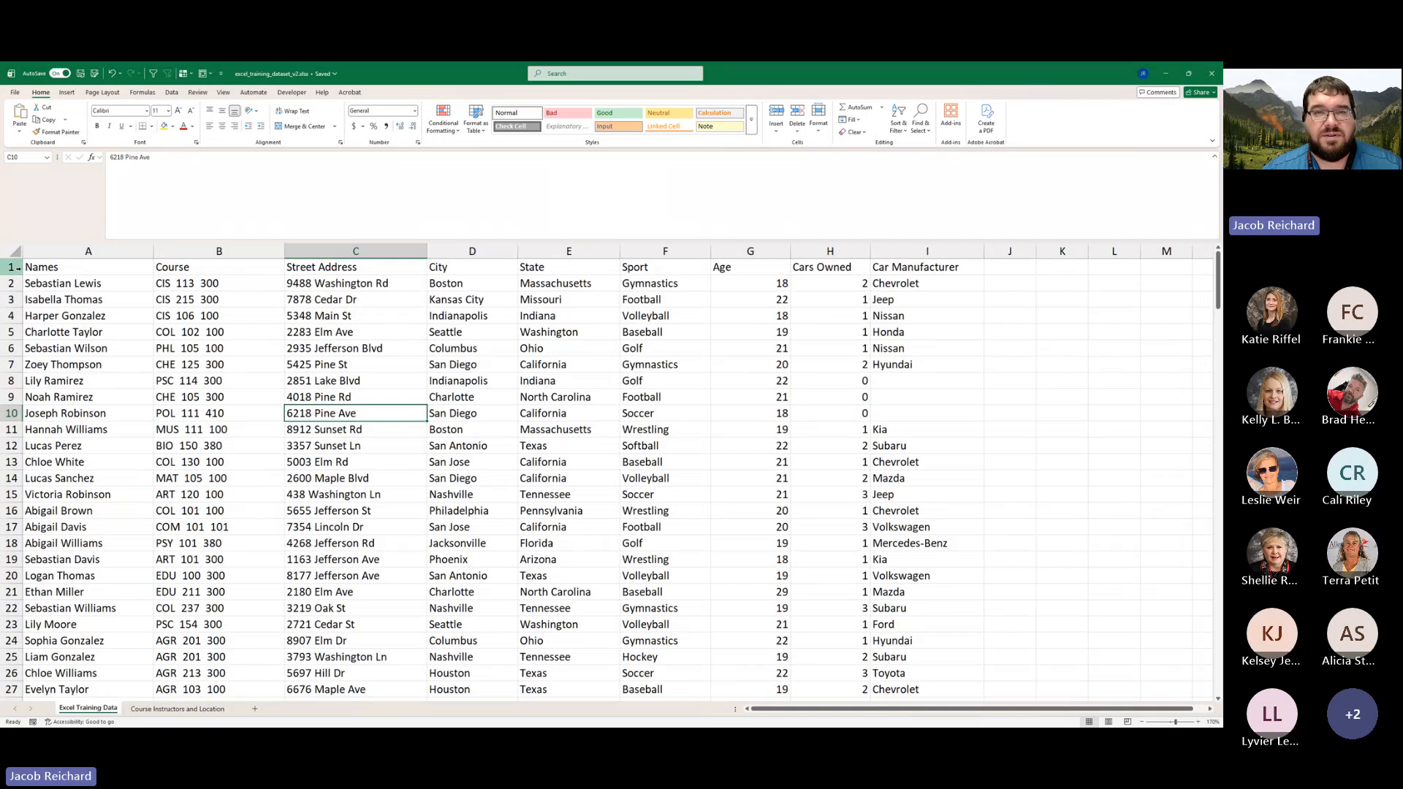
- Examine the header row from Names to Car Manufacturer and several entries in the Sport column
left_click(17, 268)
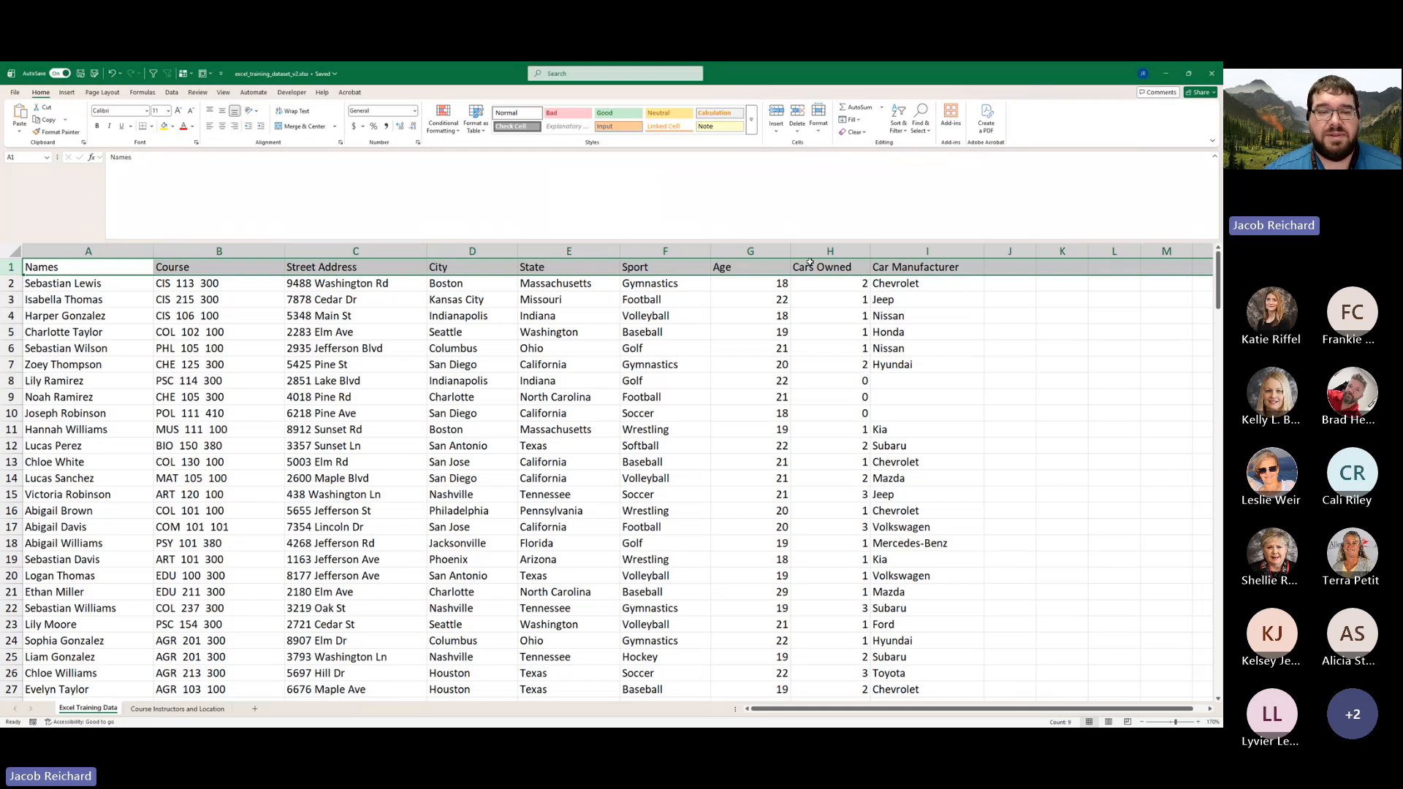
left_click(658, 269)
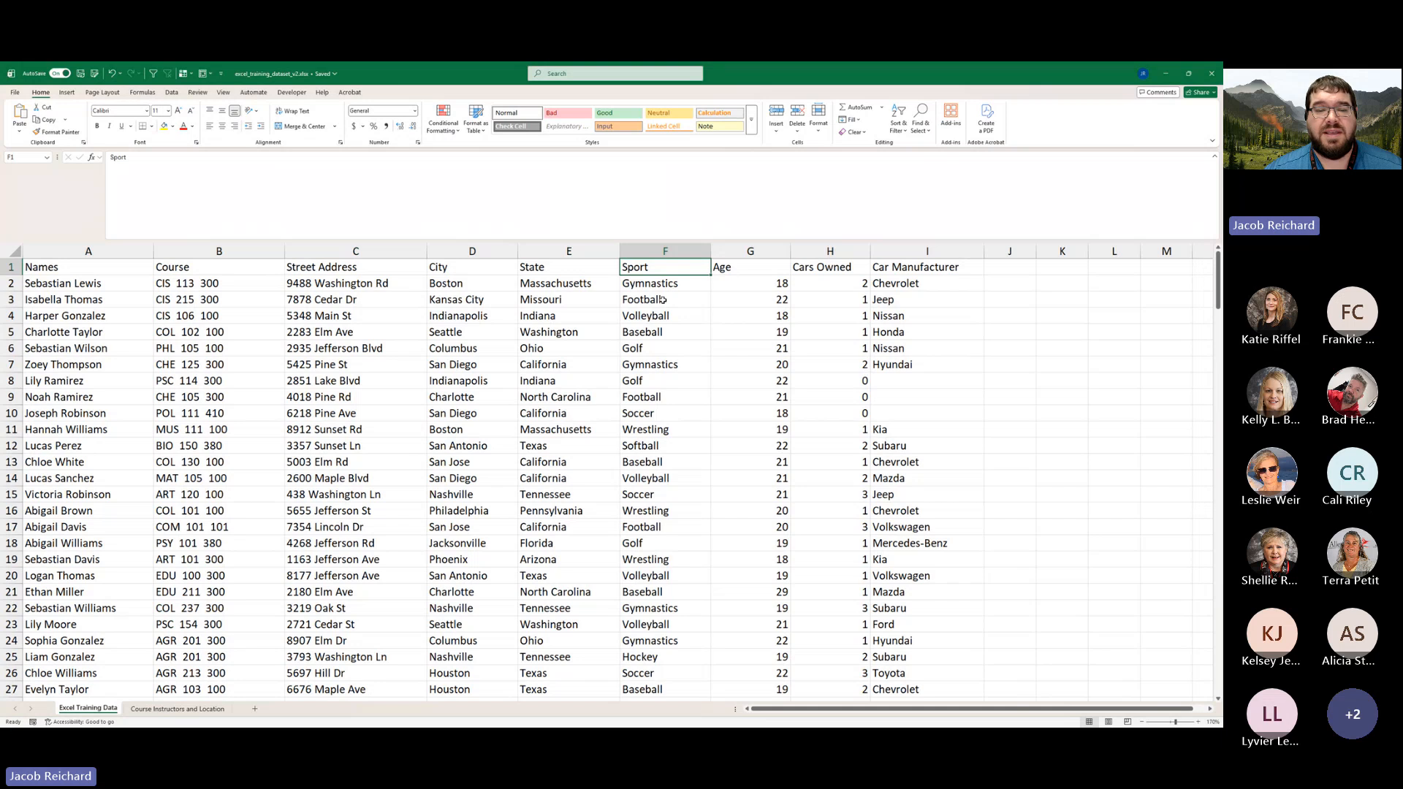
left_click(672, 285)
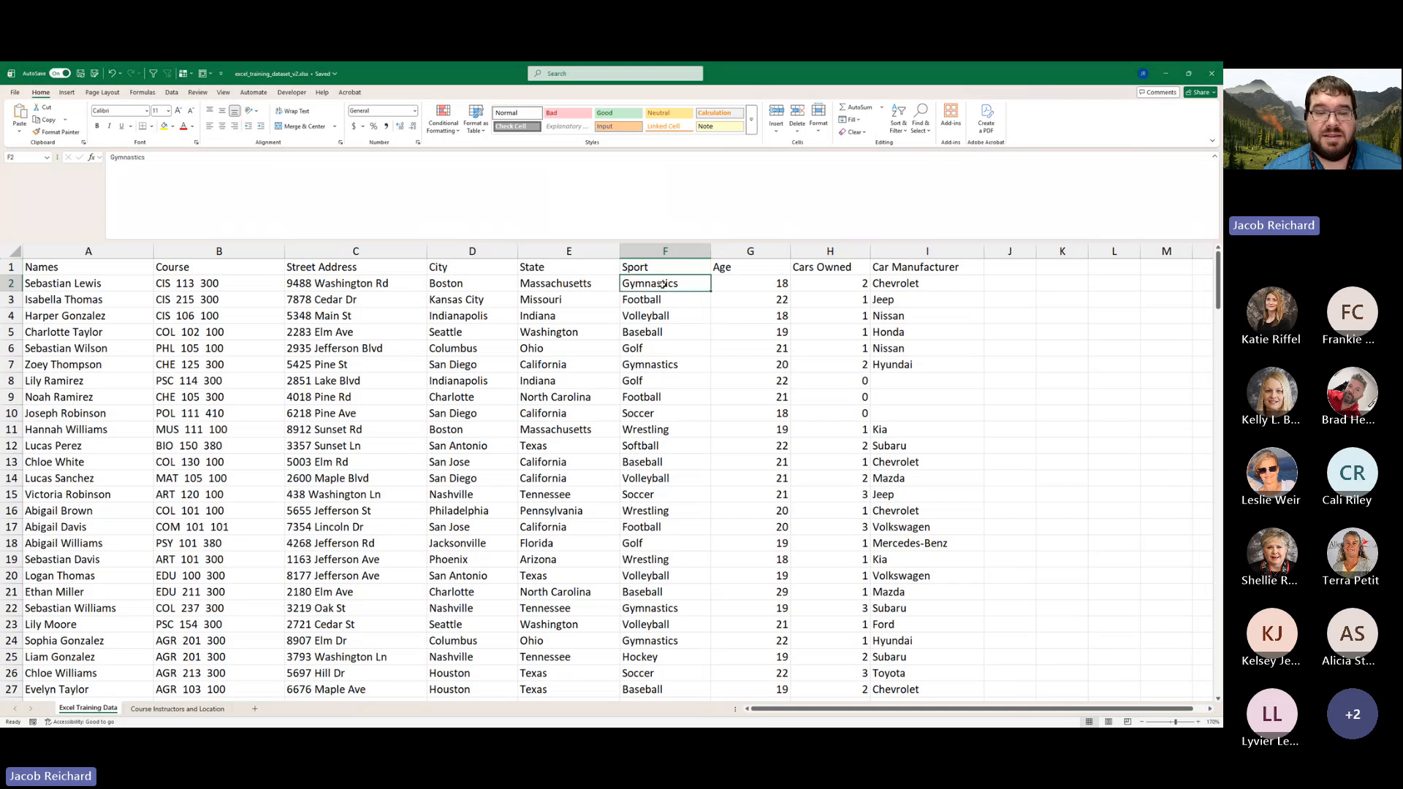
left_click(668, 367)
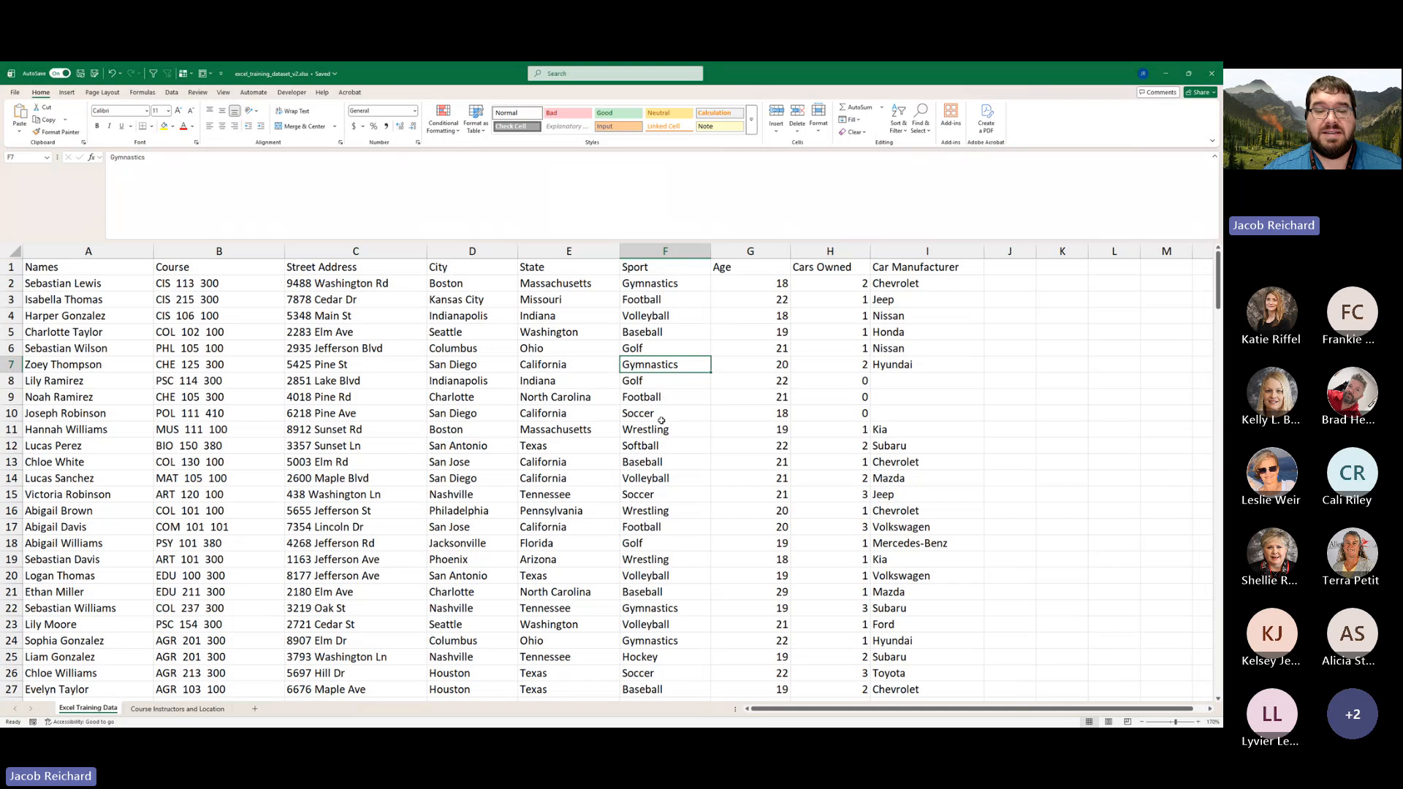
left_click(665, 460)
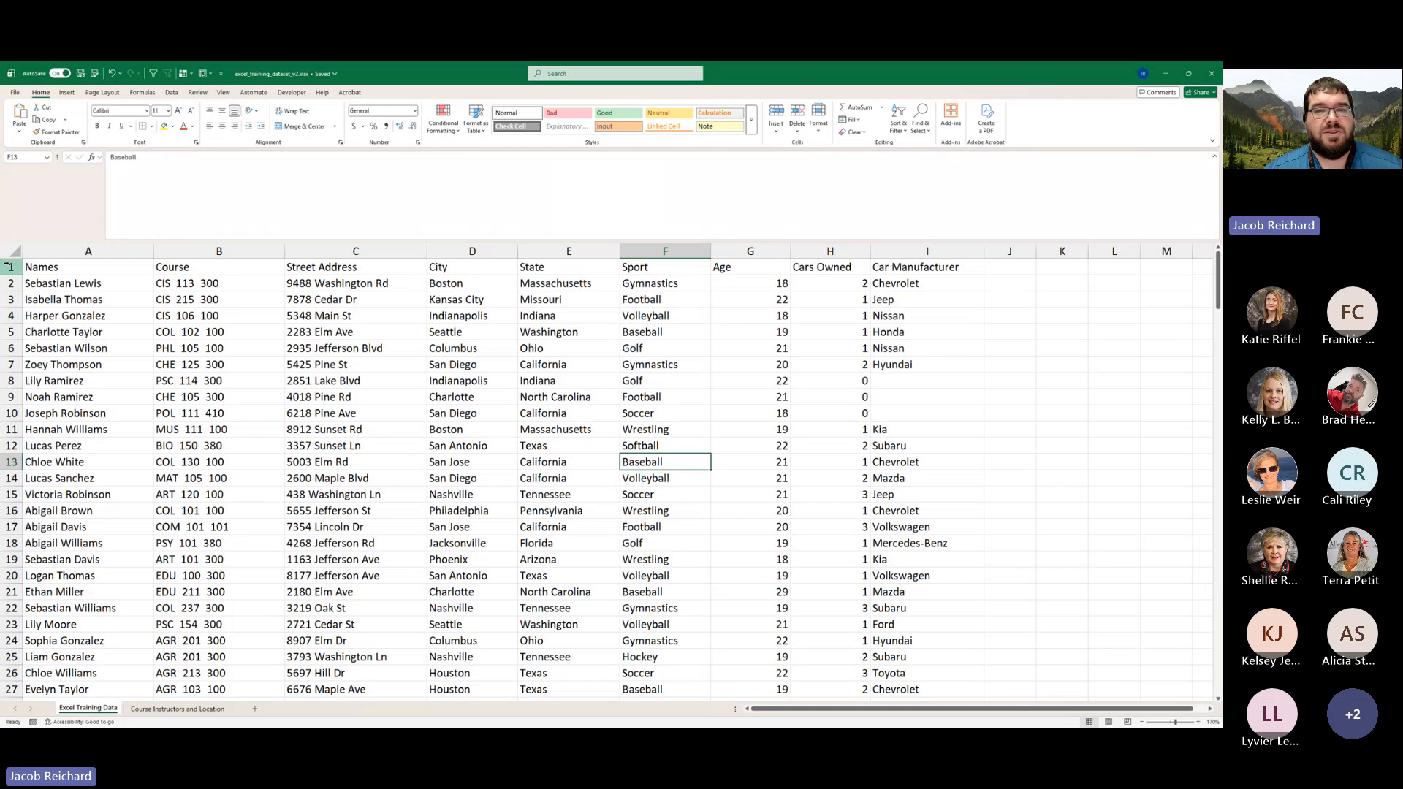
left_click(9, 266)
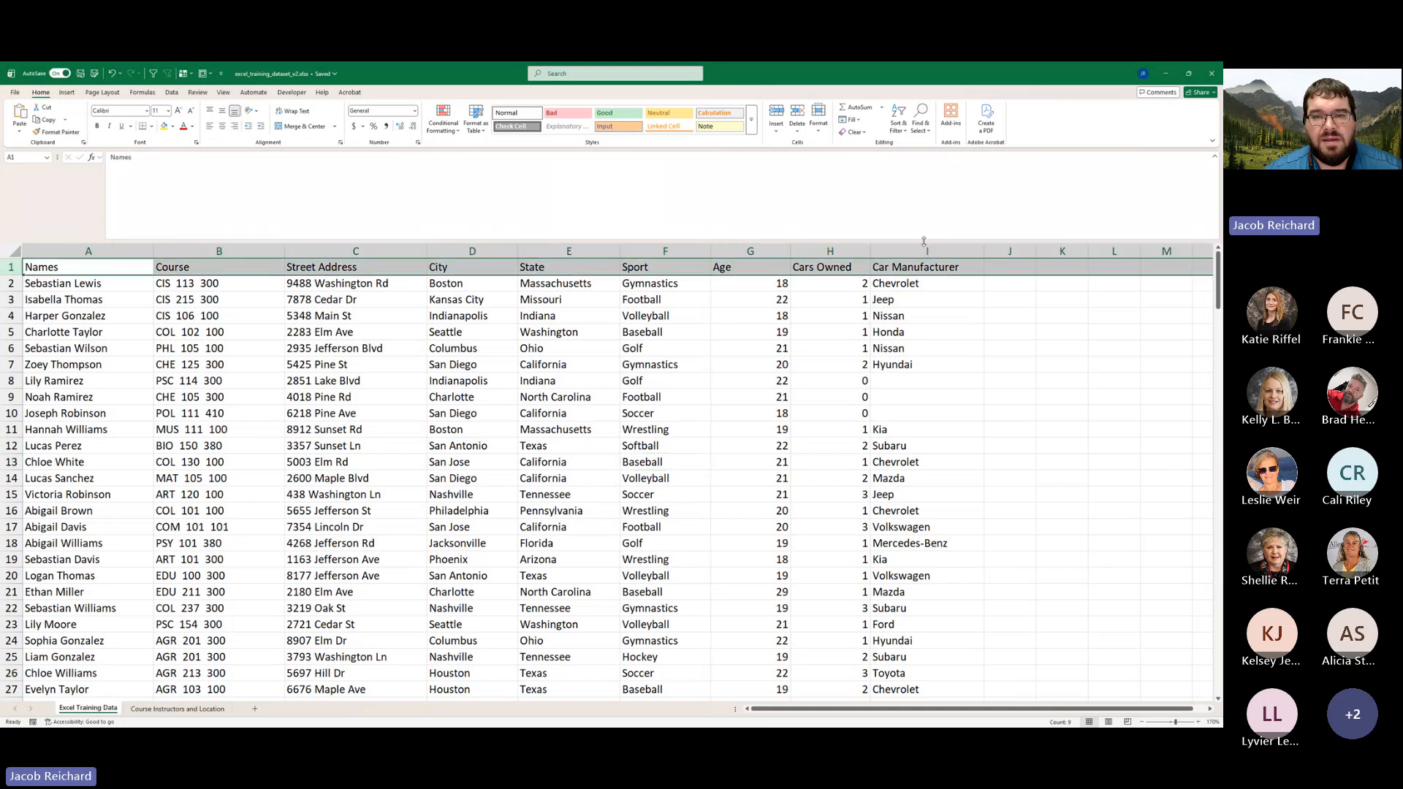
left_click_drag(898, 269, 62, 268)
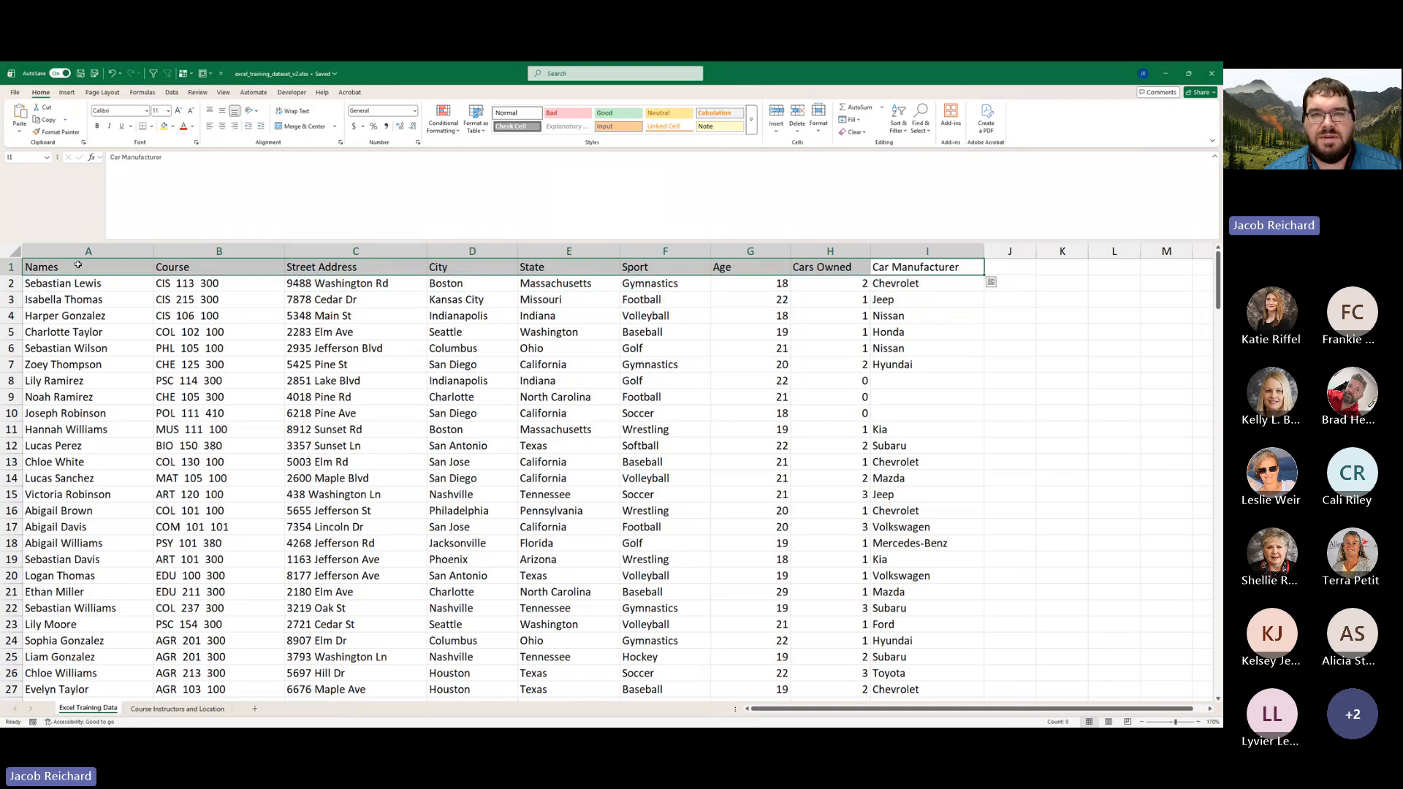
- Turn on filtering for the header row of the Excel Training Data sheet
left_click(11, 266)
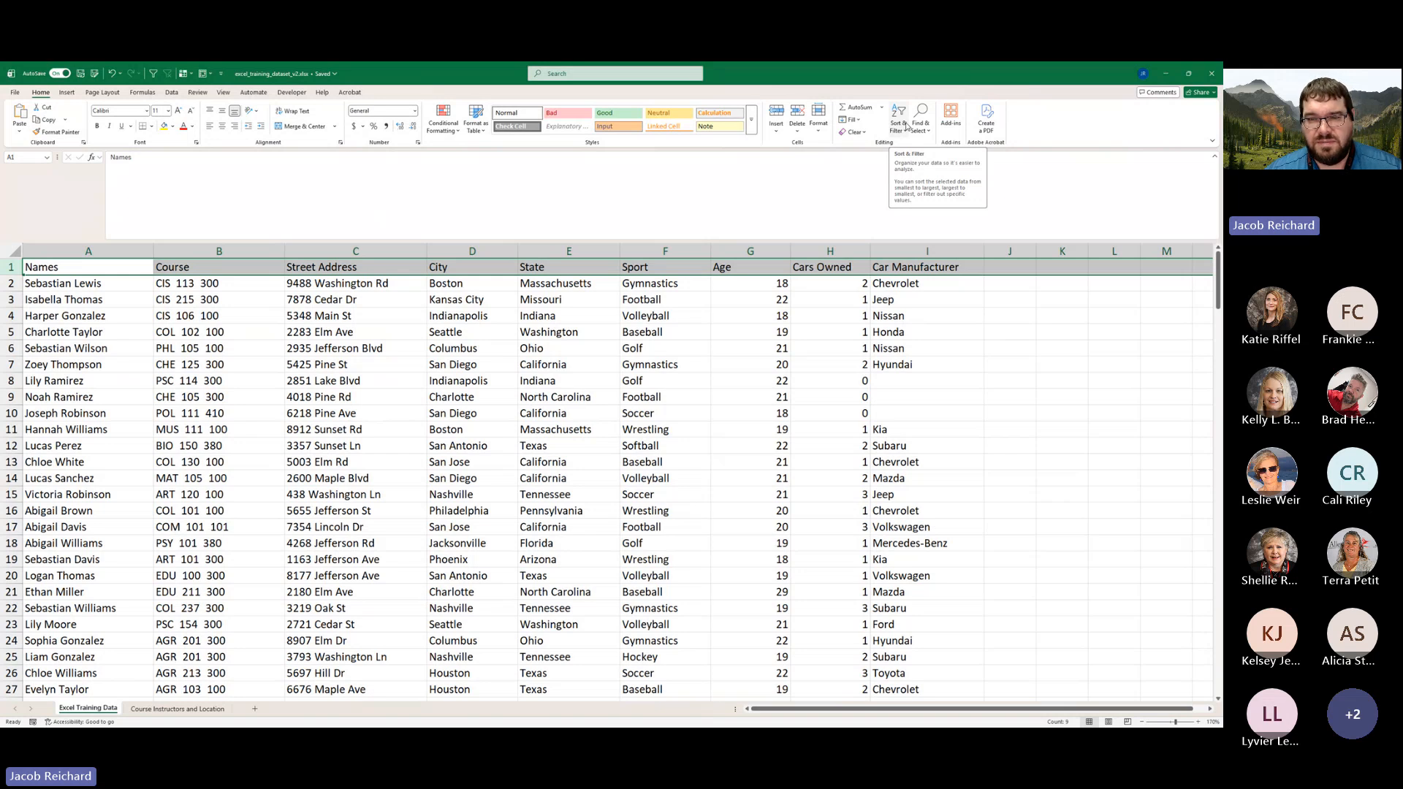
left_click(906, 126)
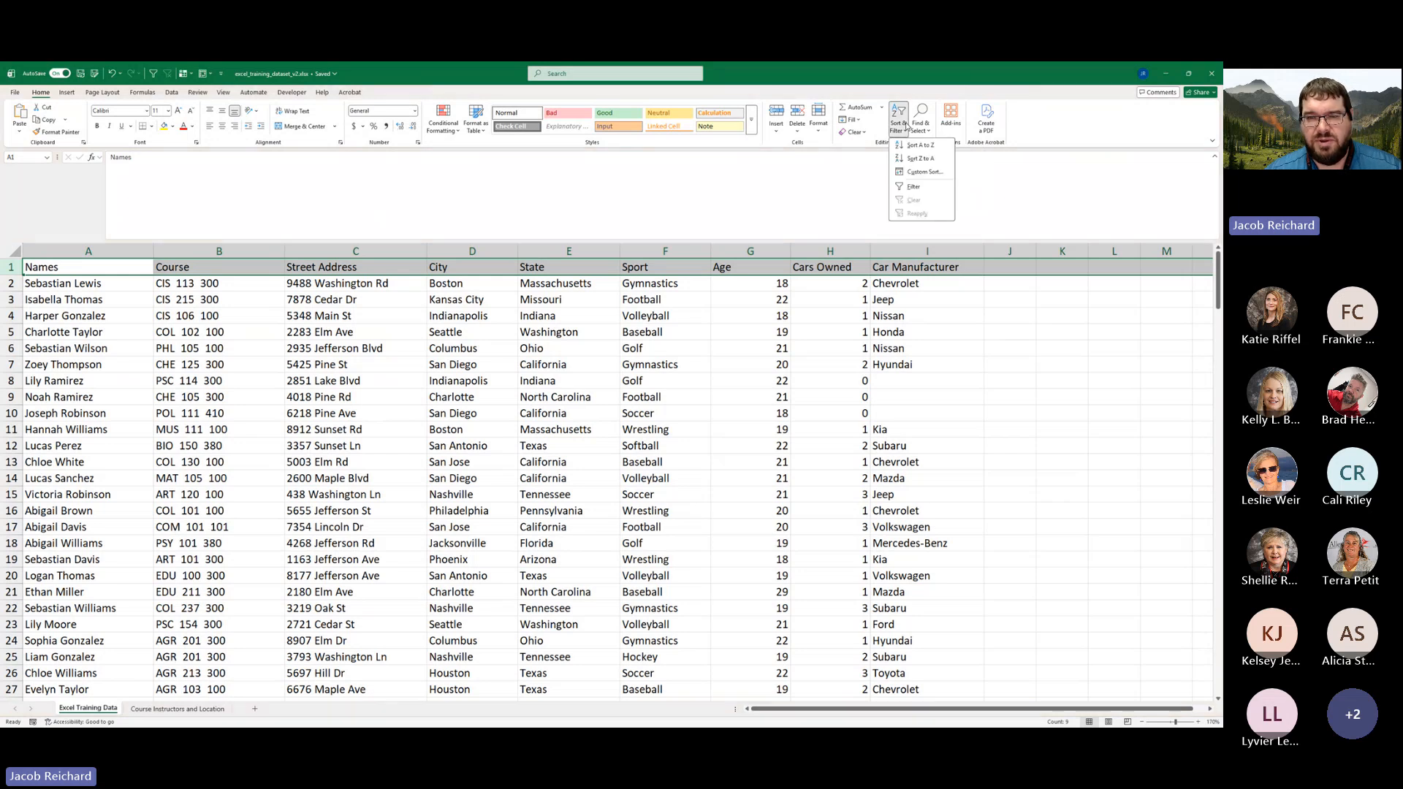
left_click(913, 188)
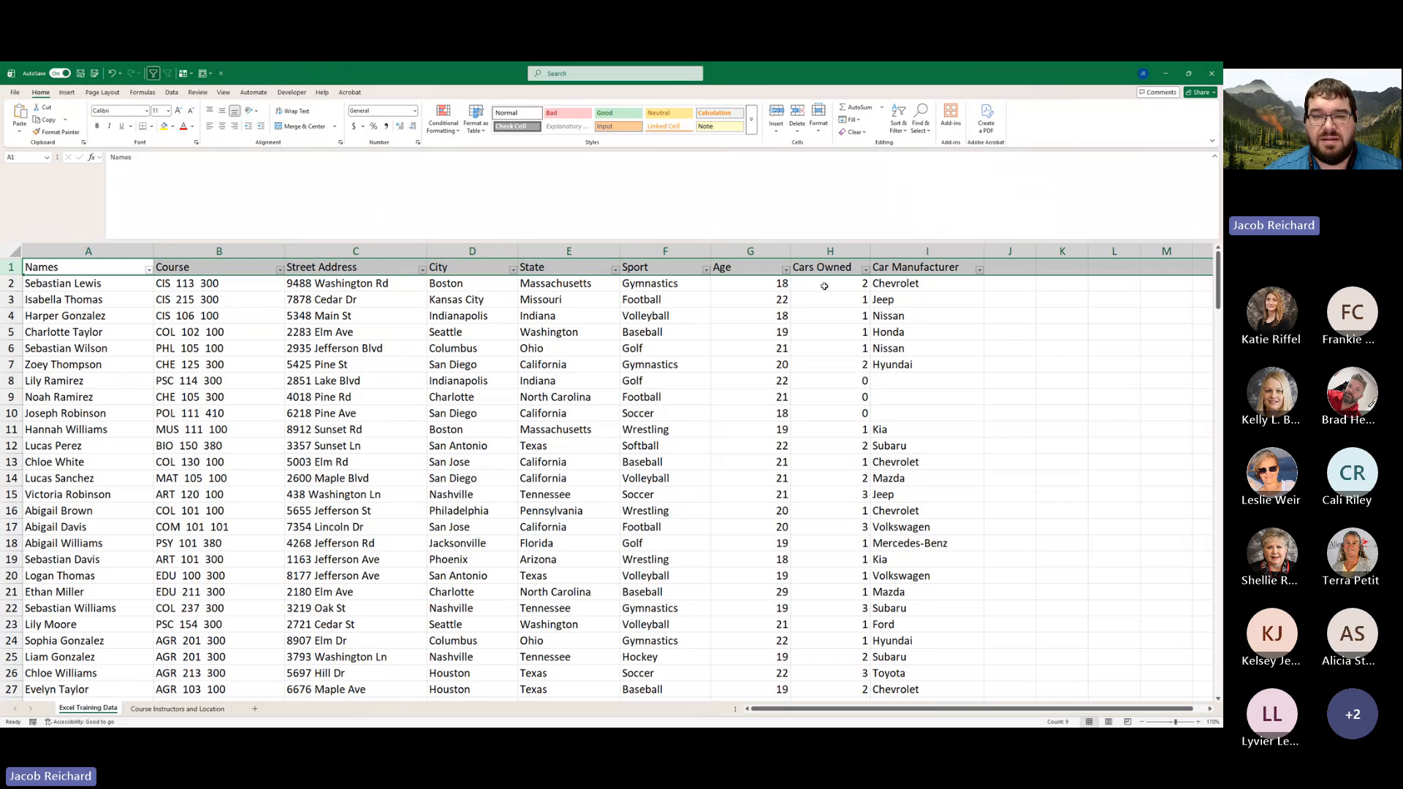
- Open the filter options of the Sport column
left_click(701, 269)
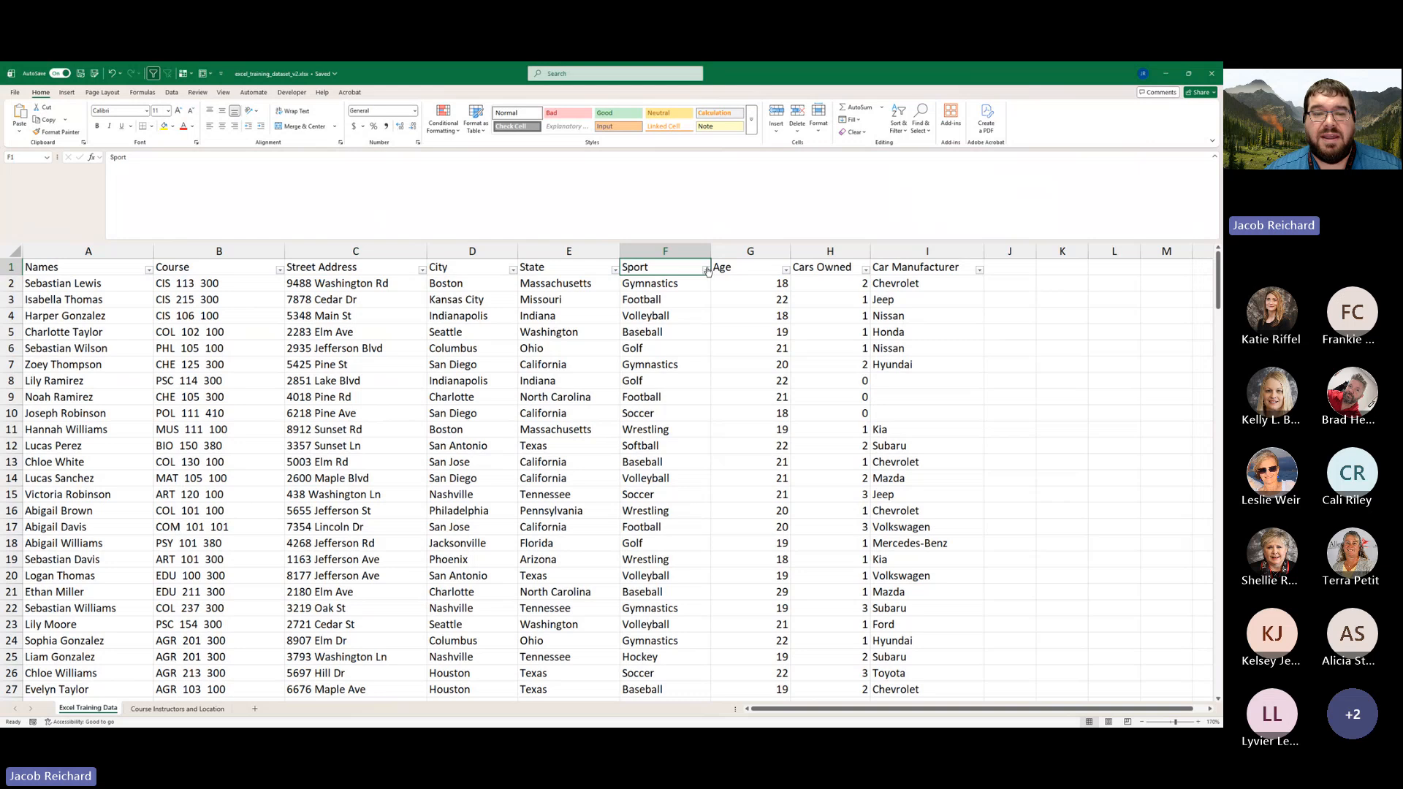
left_click(706, 270)
left_click(628, 271)
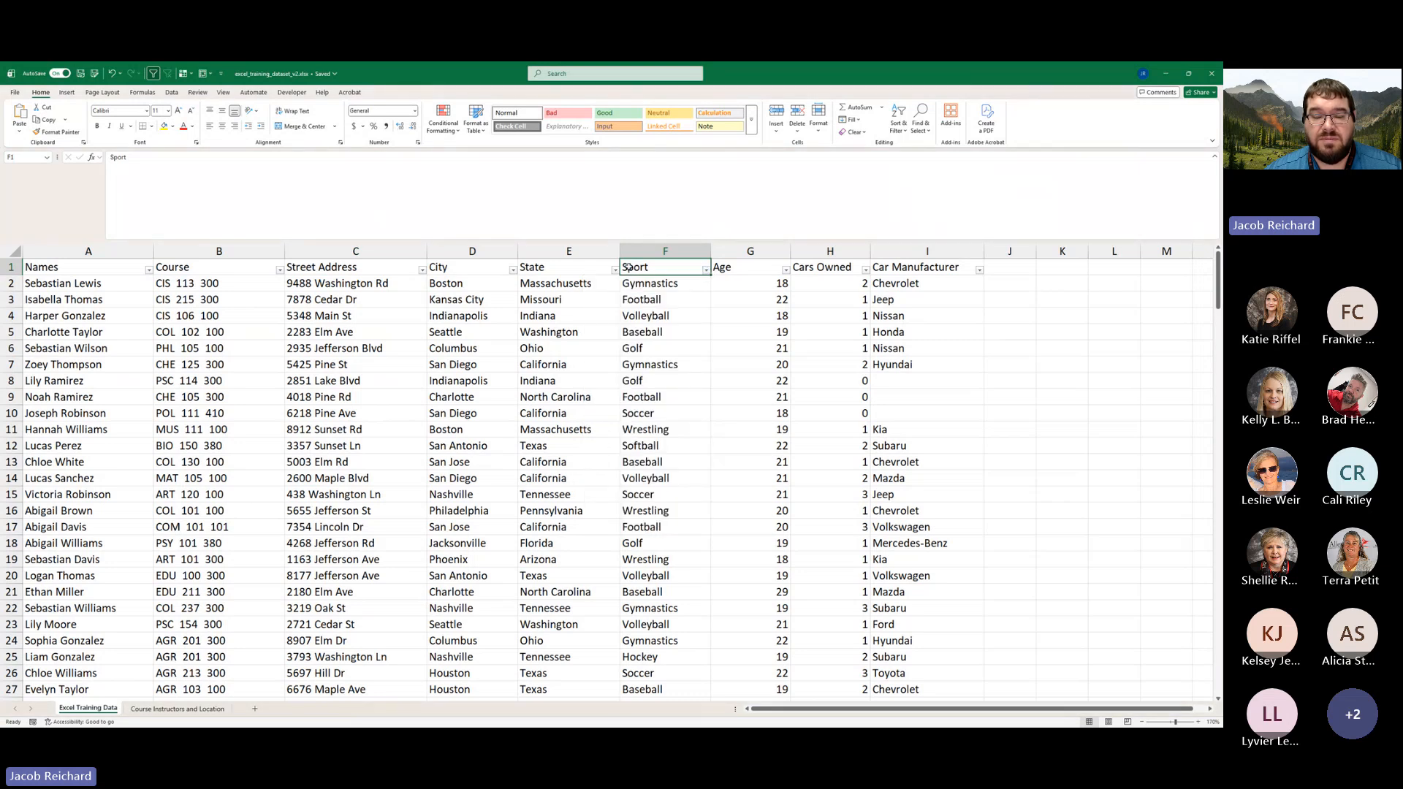
left_click(706, 271)
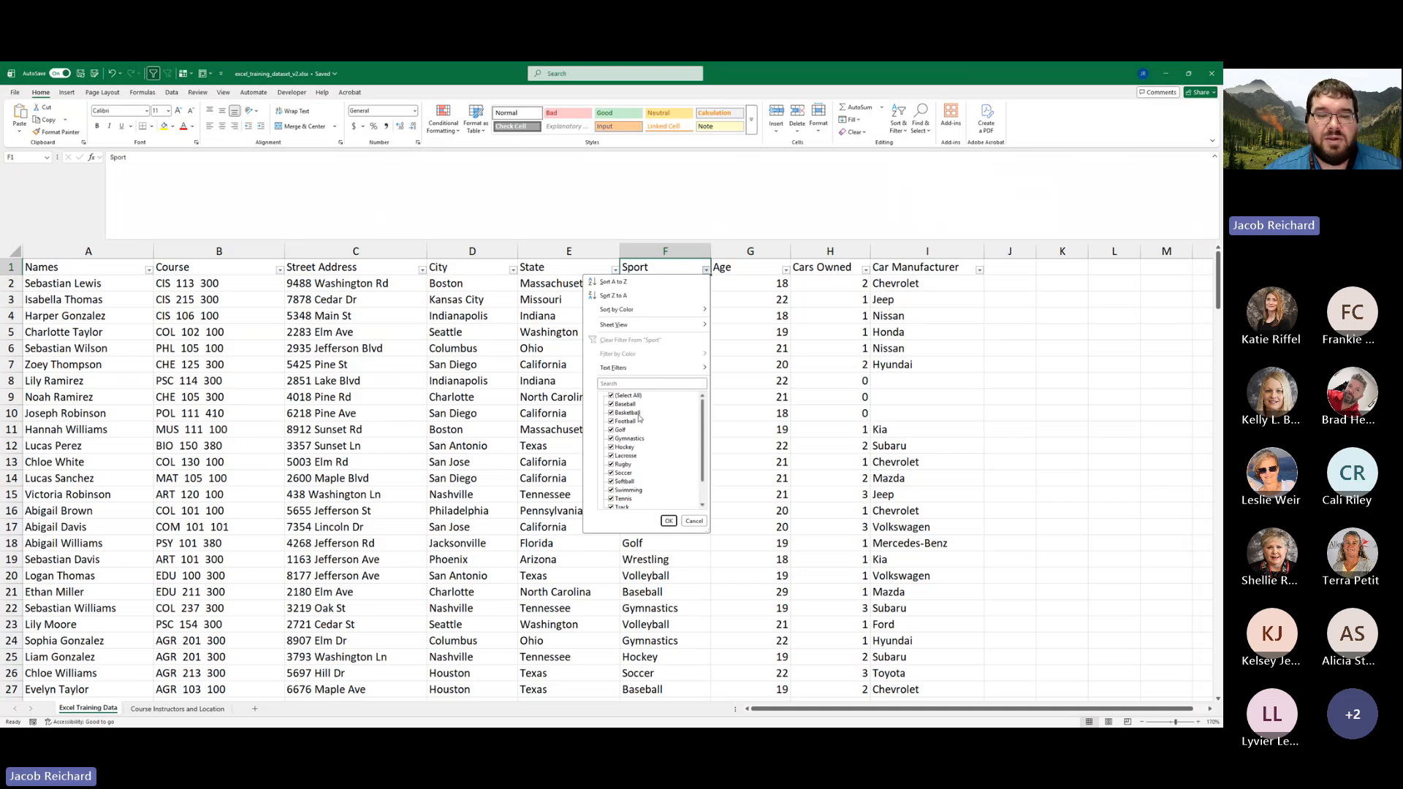
left_click(617, 438)
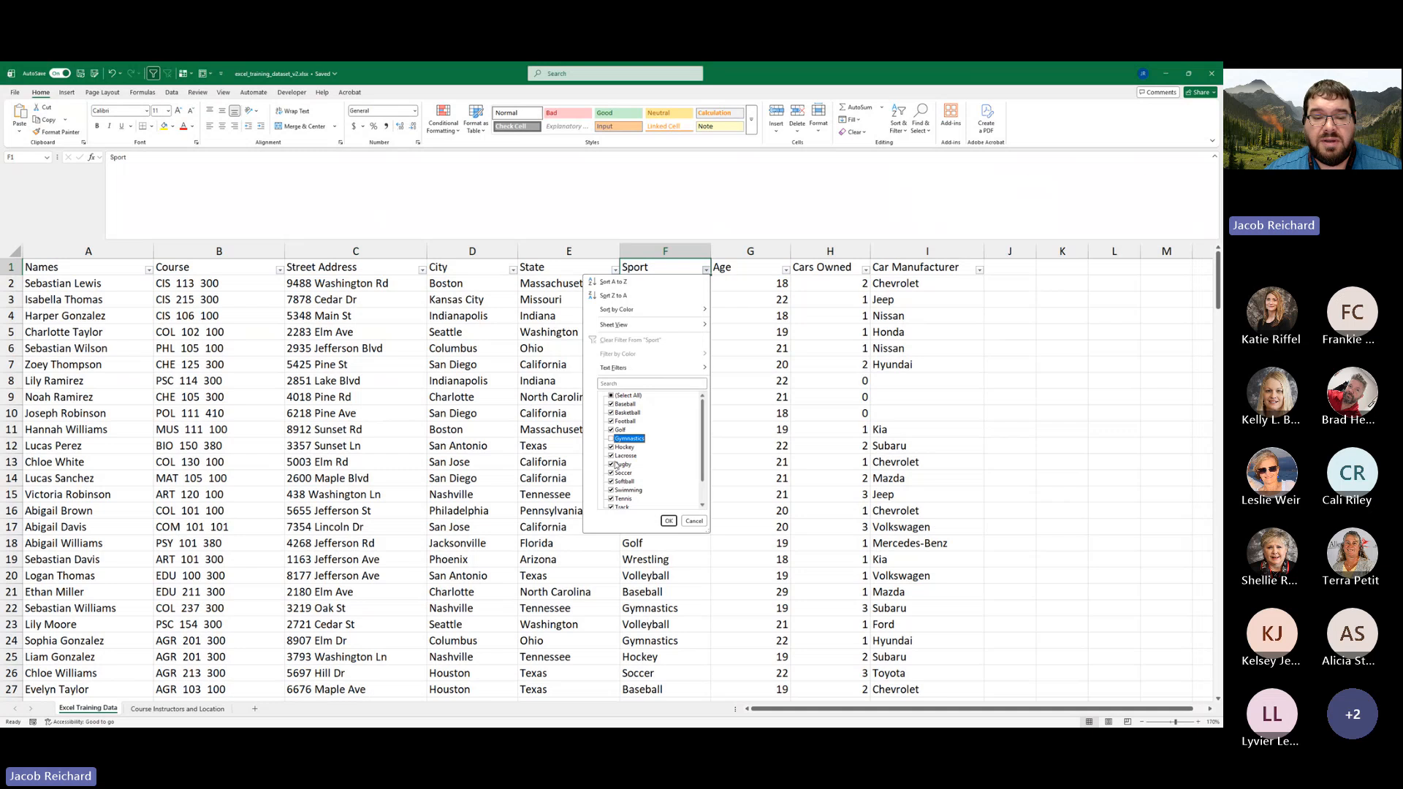
left_click(619, 472)
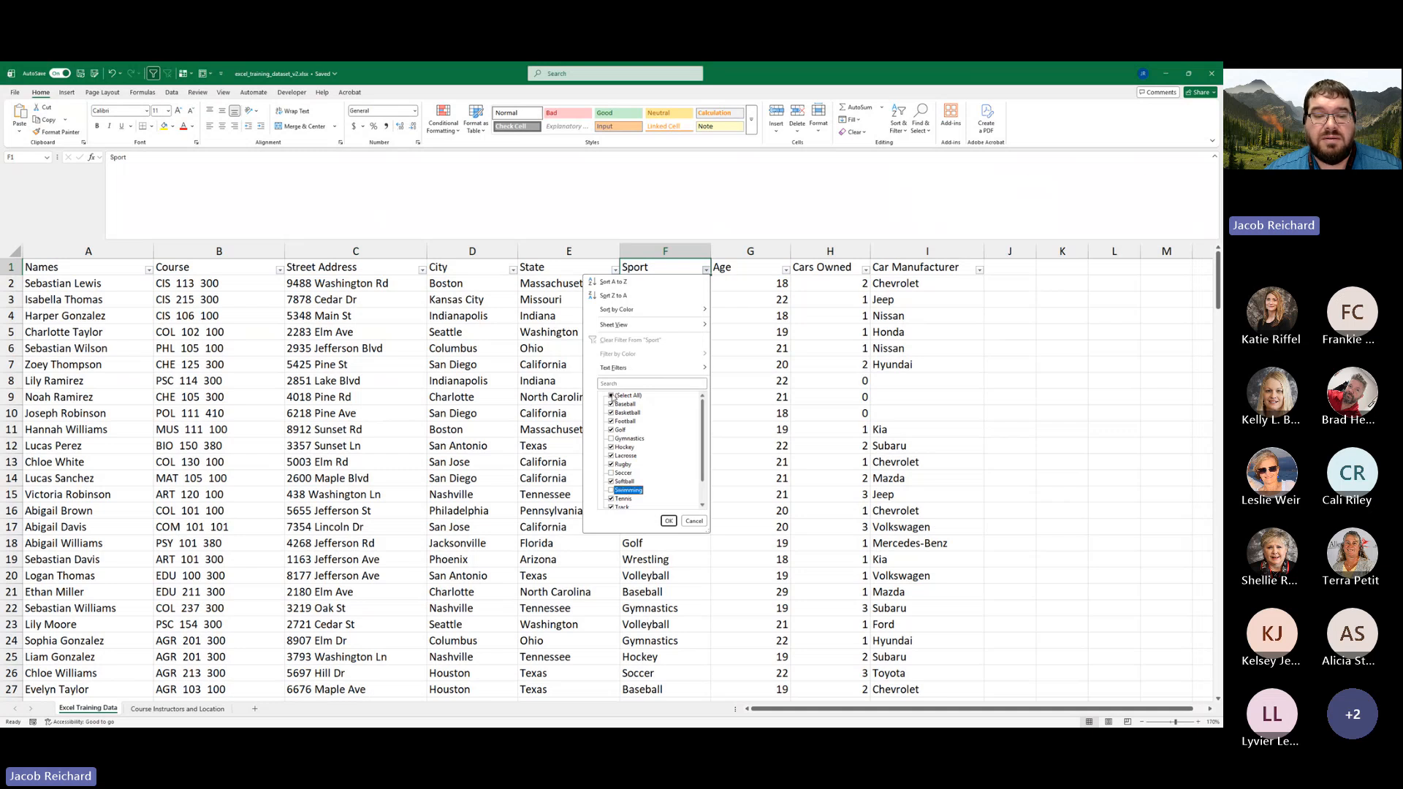
left_click(612, 396)
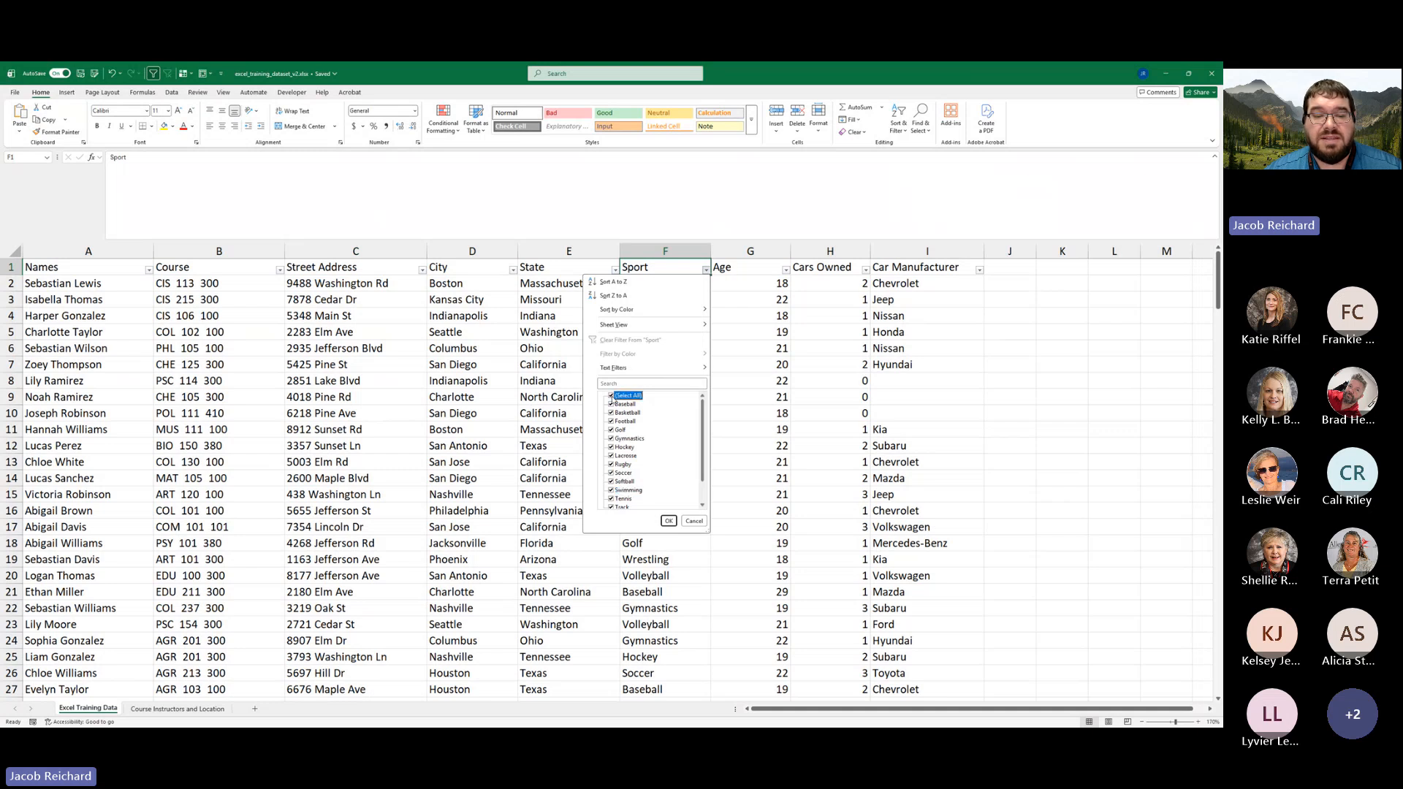
- Clear all sports in the Sport filter and show only the Gymnastics rows
left_click(611, 396)
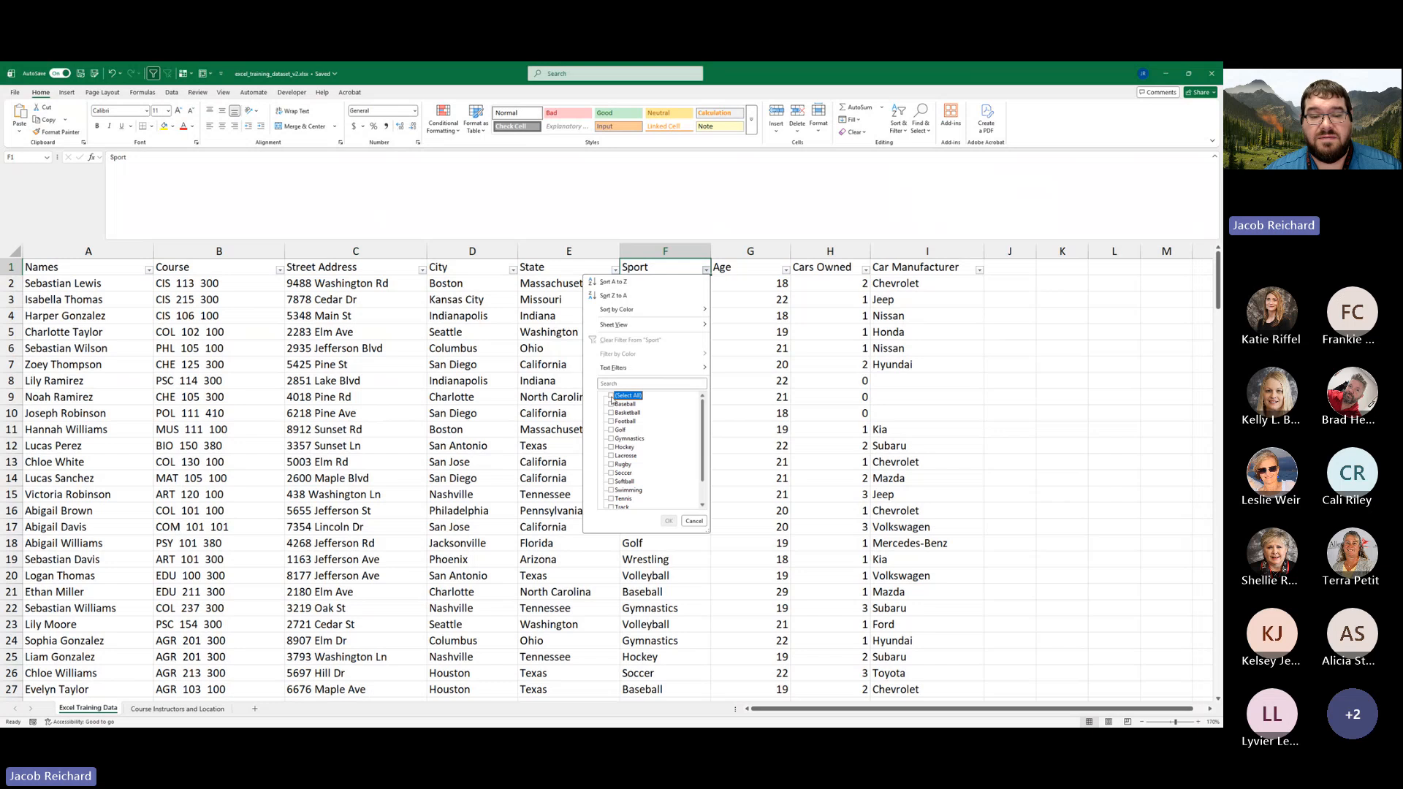
left_click(611, 440)
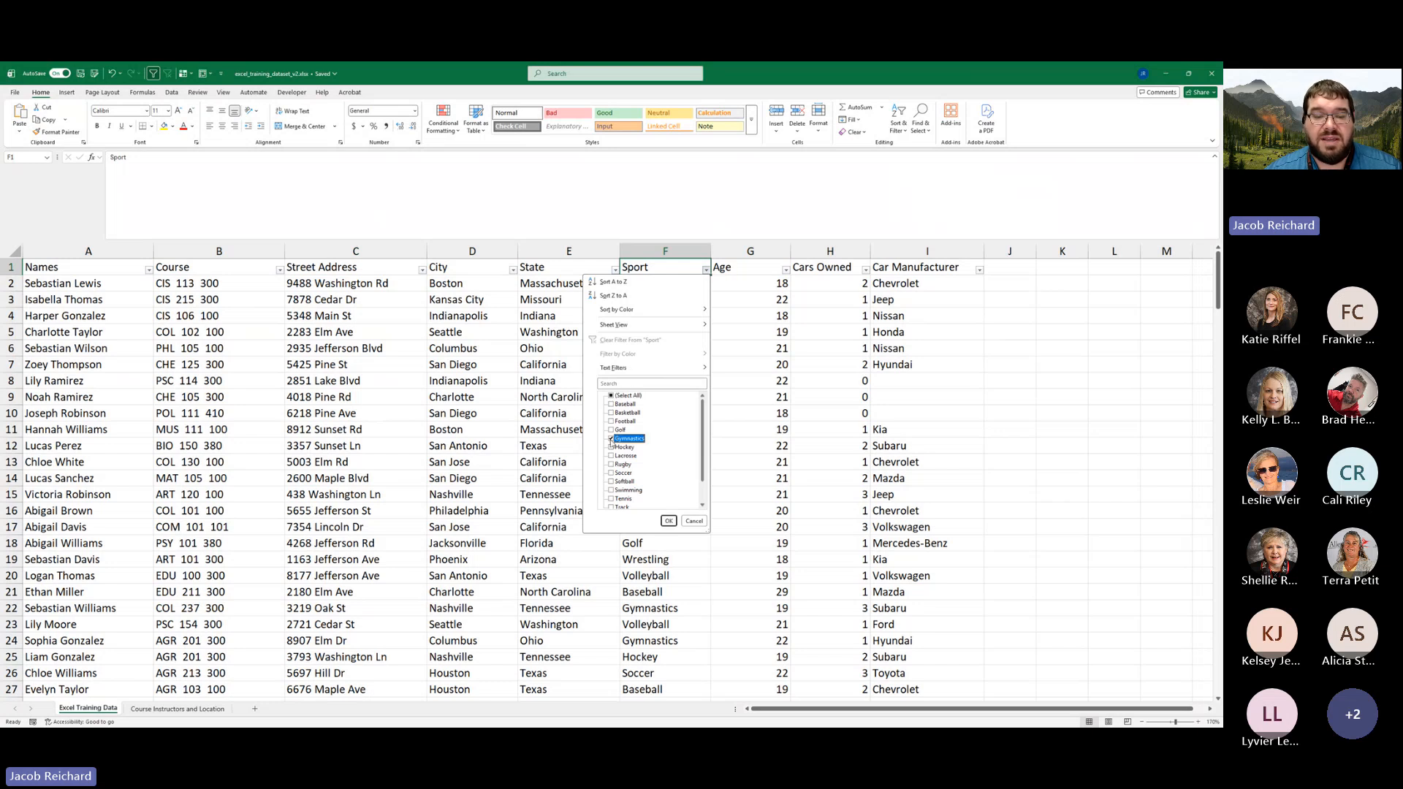
left_click(669, 521)
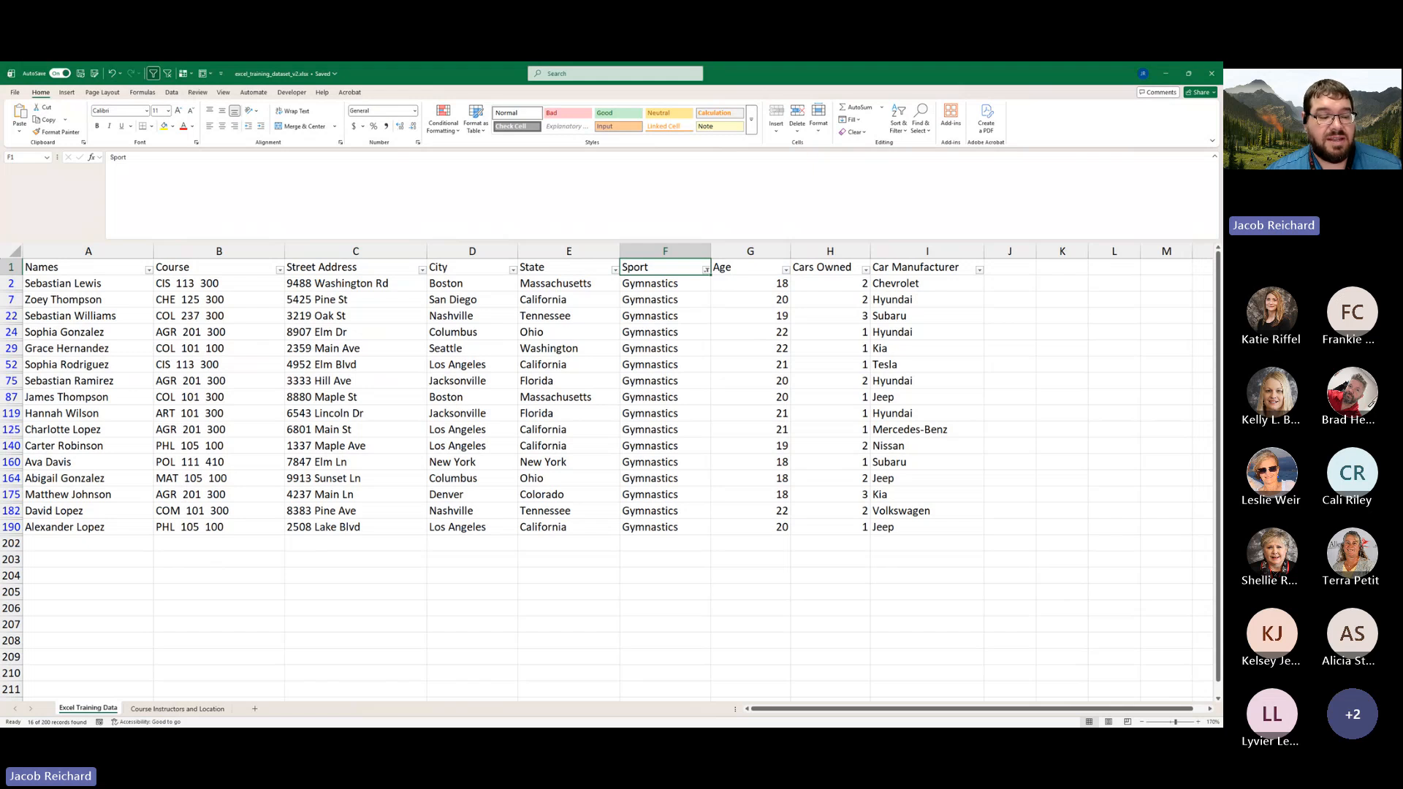
- Review the names and Sport entries in the filtered Gymnastics rows
left_click(86, 299)
left_click(91, 333)
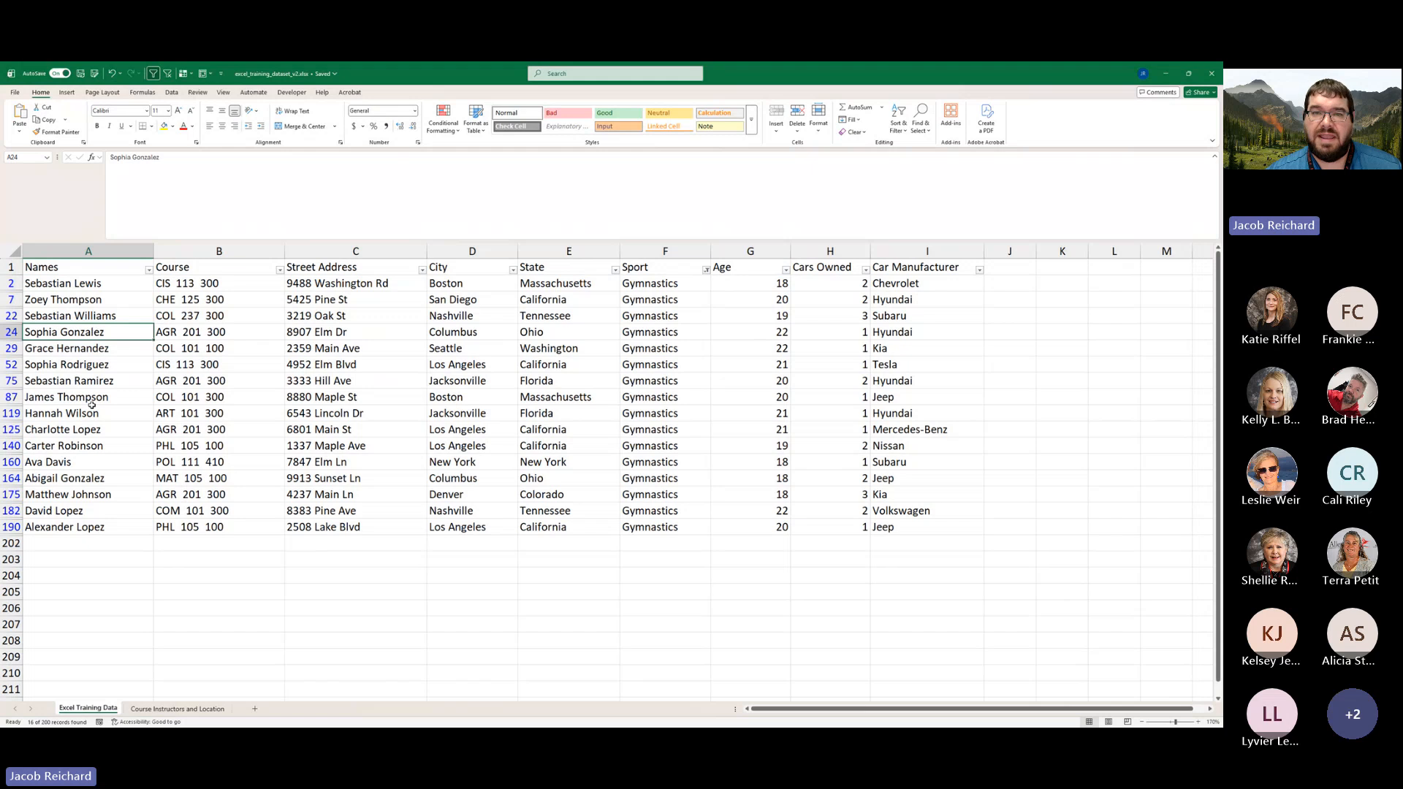
left_click(310, 572)
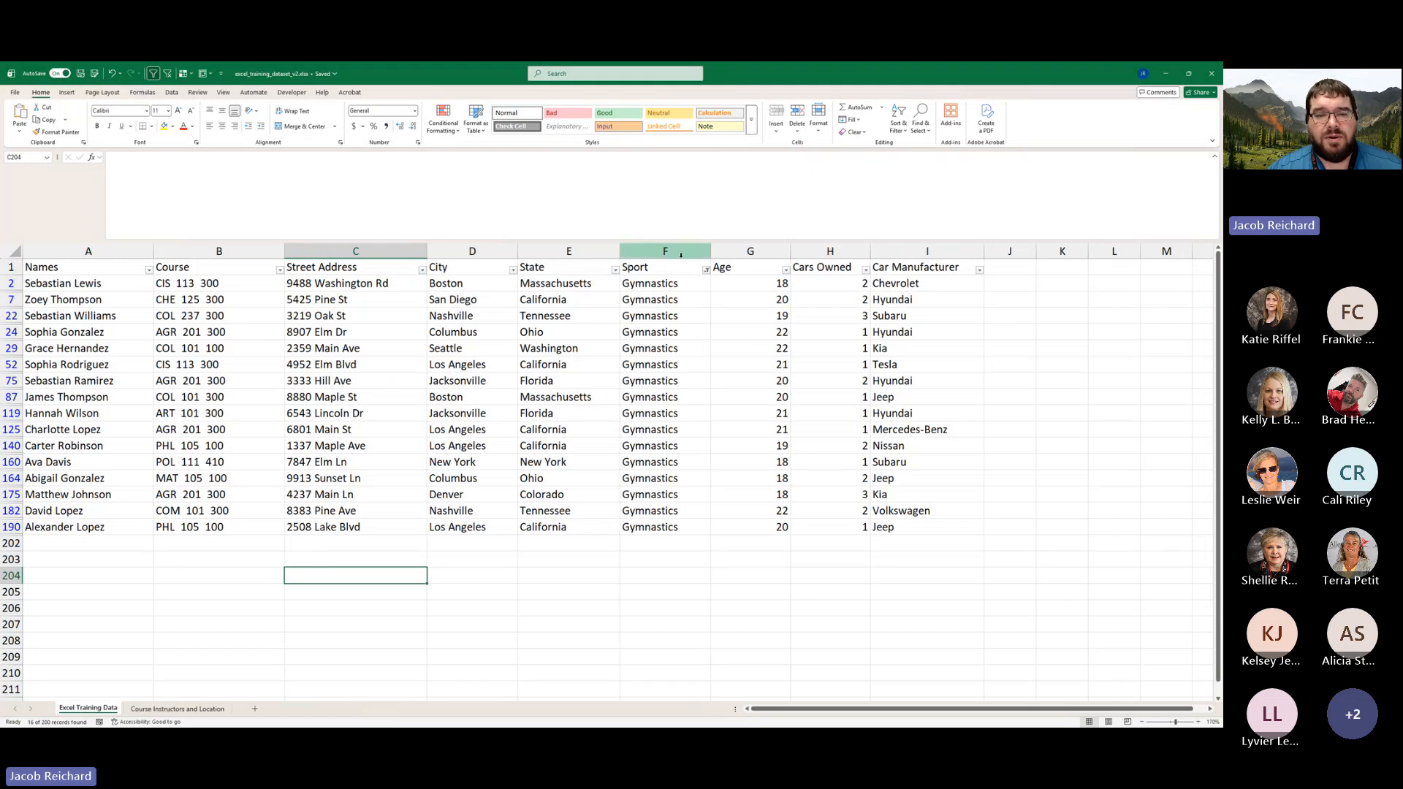
left_click_drag(694, 283, 679, 523)
- Clear all states in the State filter and show only the California rows
left_click(615, 270)
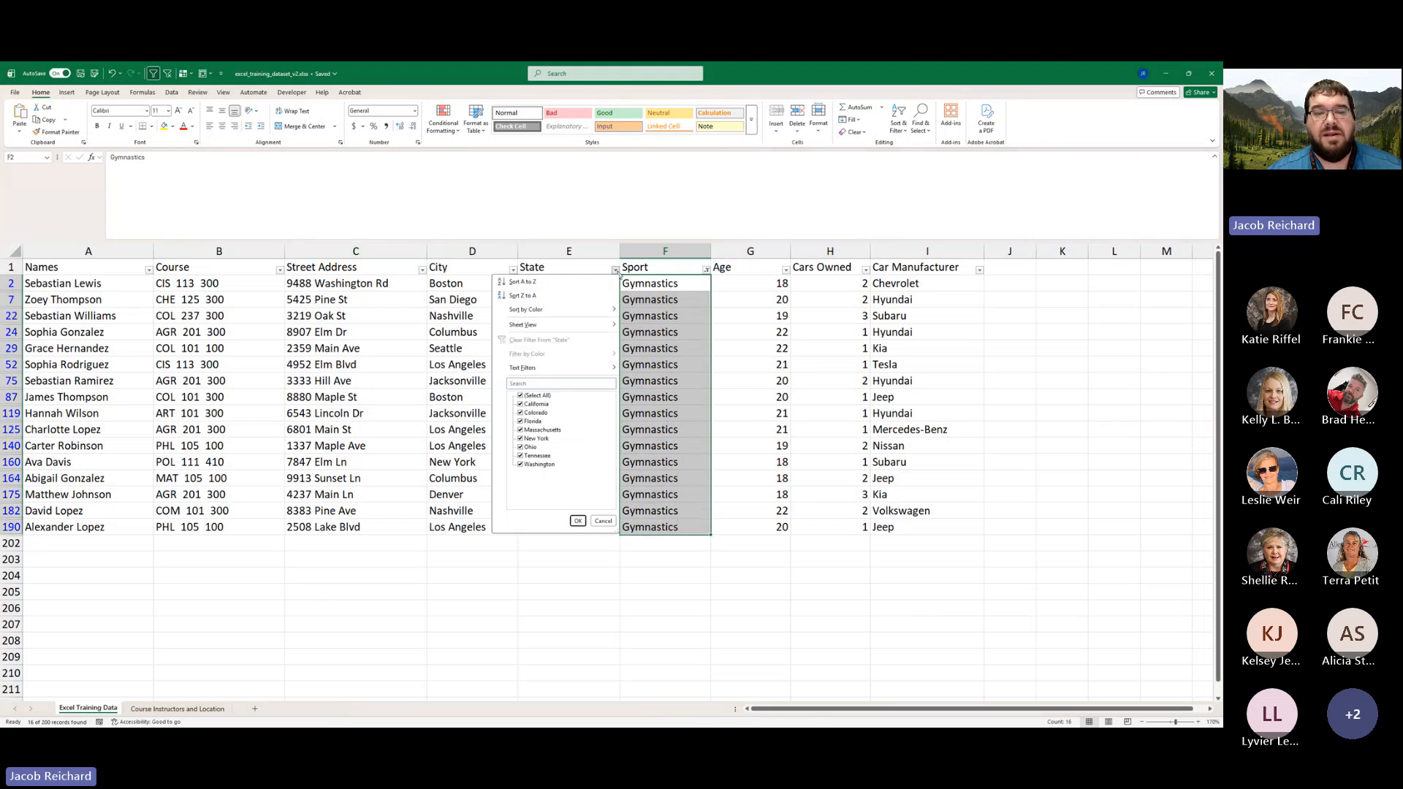
left_click(538, 396)
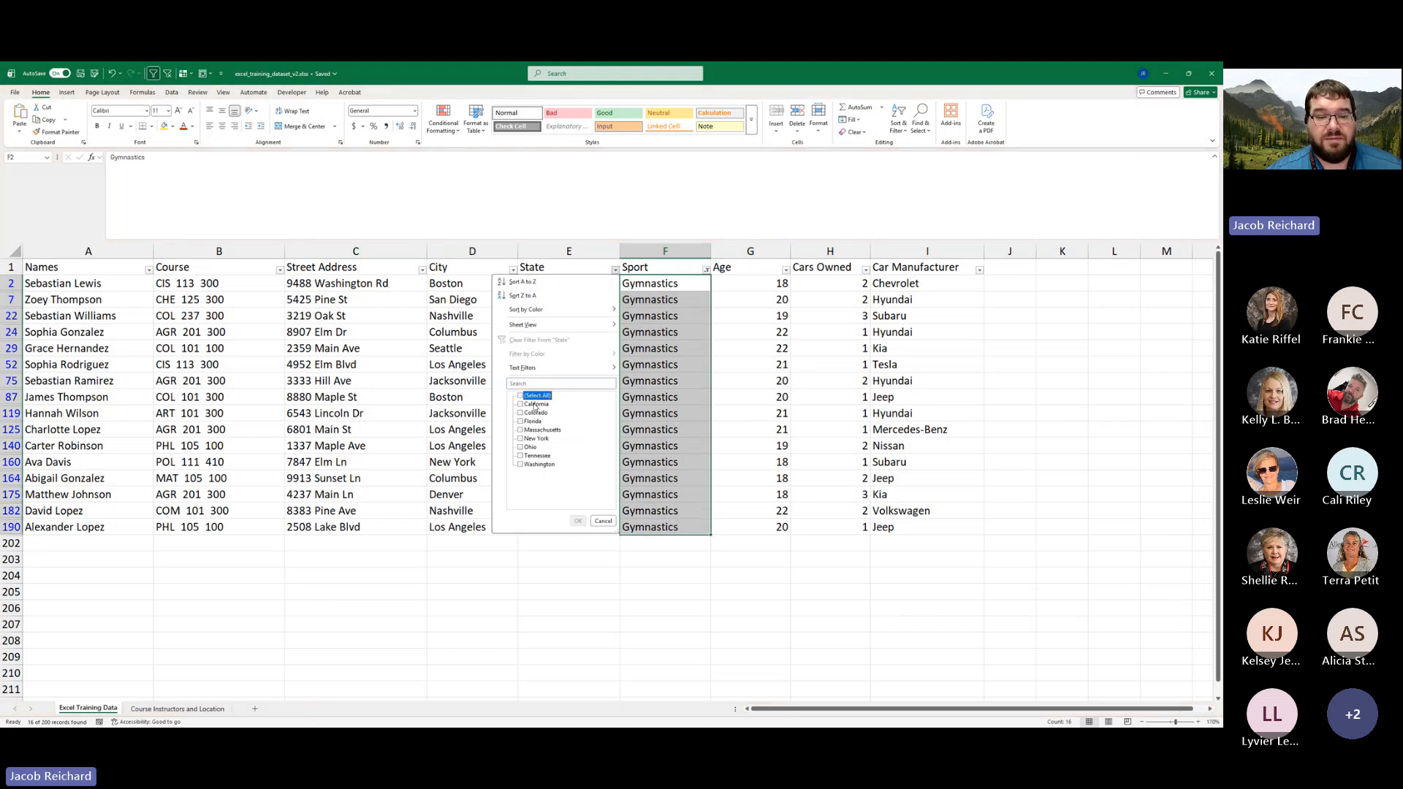
left_click(537, 405)
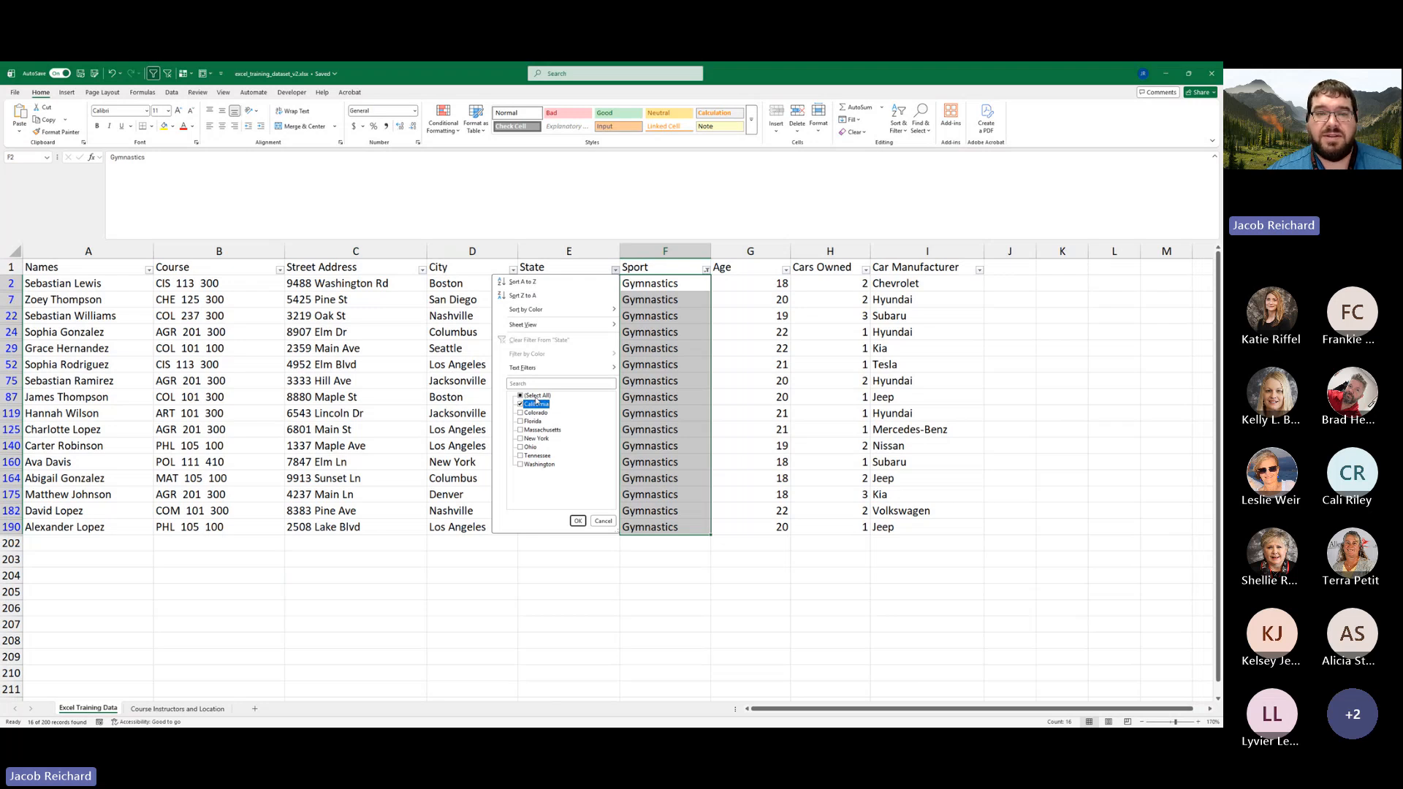
left_click(577, 521)
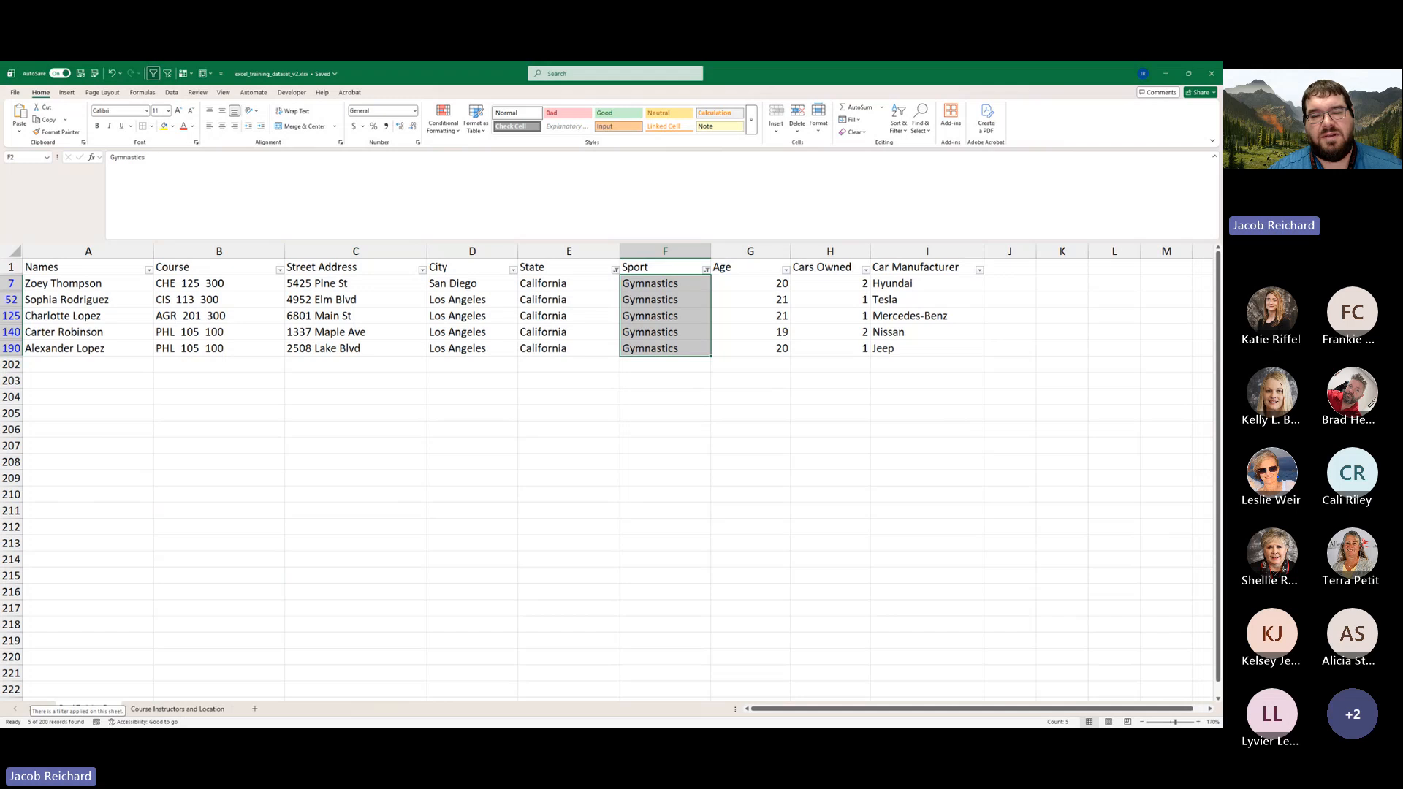
- Add Washington and Massachusetts to the states shown by the State filter
left_click(615, 270)
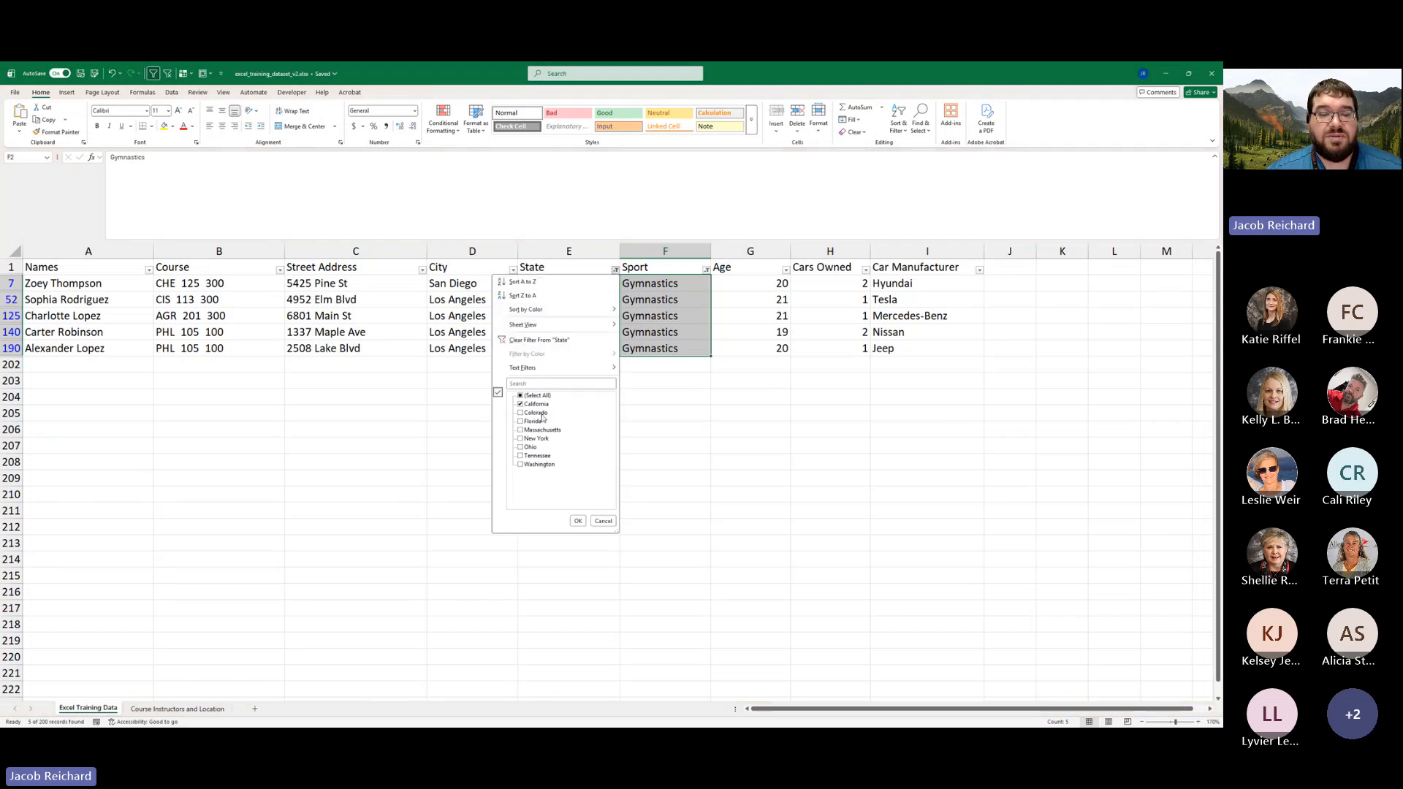
left_click(523, 466)
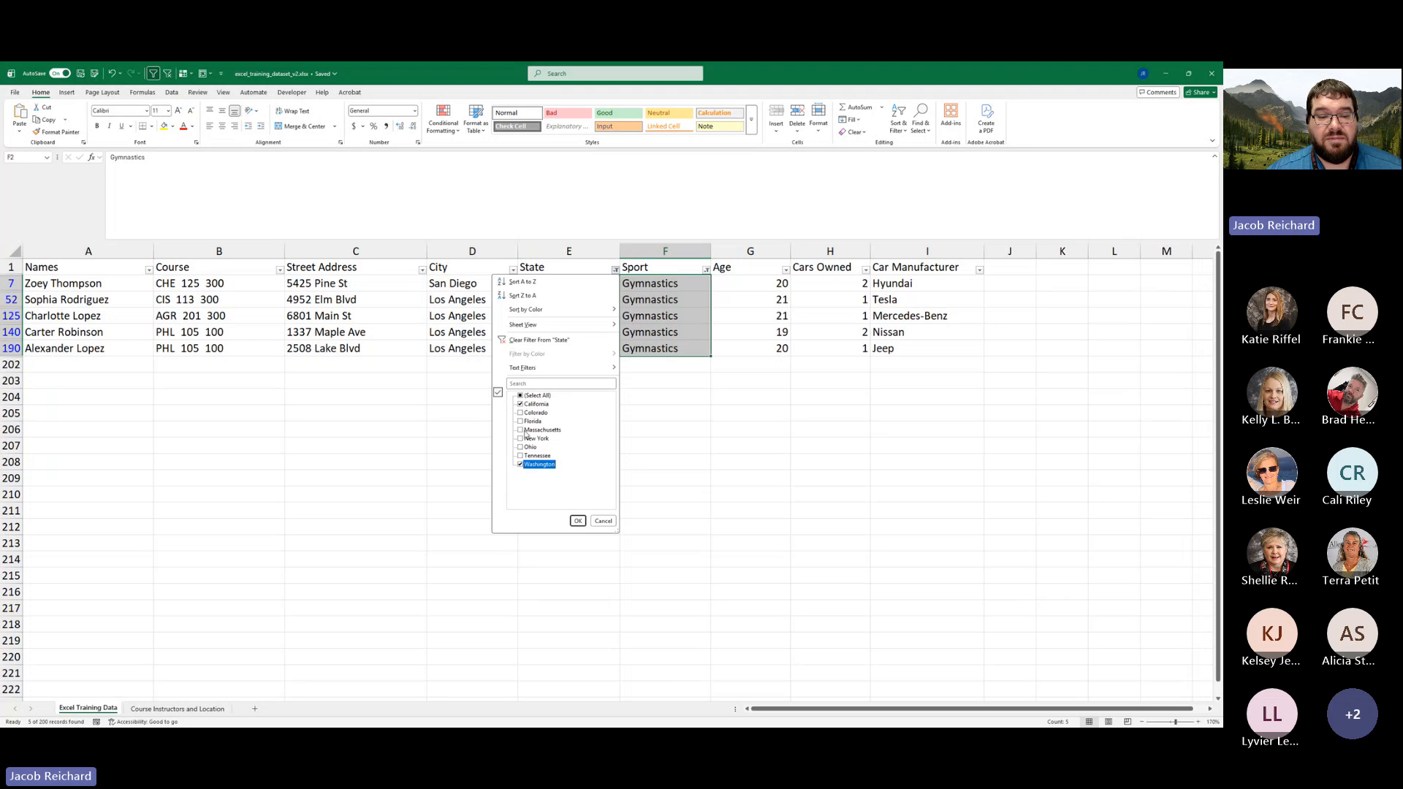
left_click(526, 431)
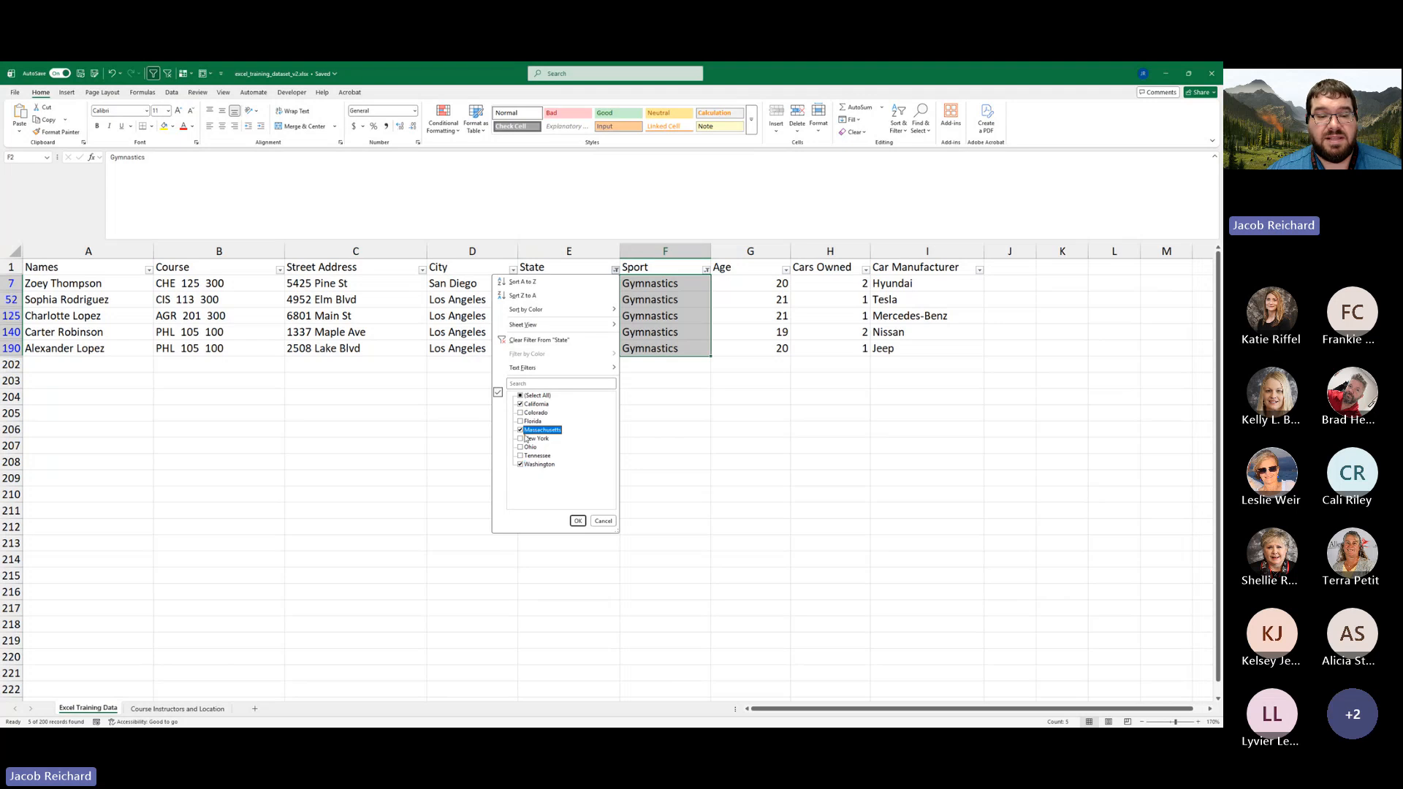
left_click(578, 521)
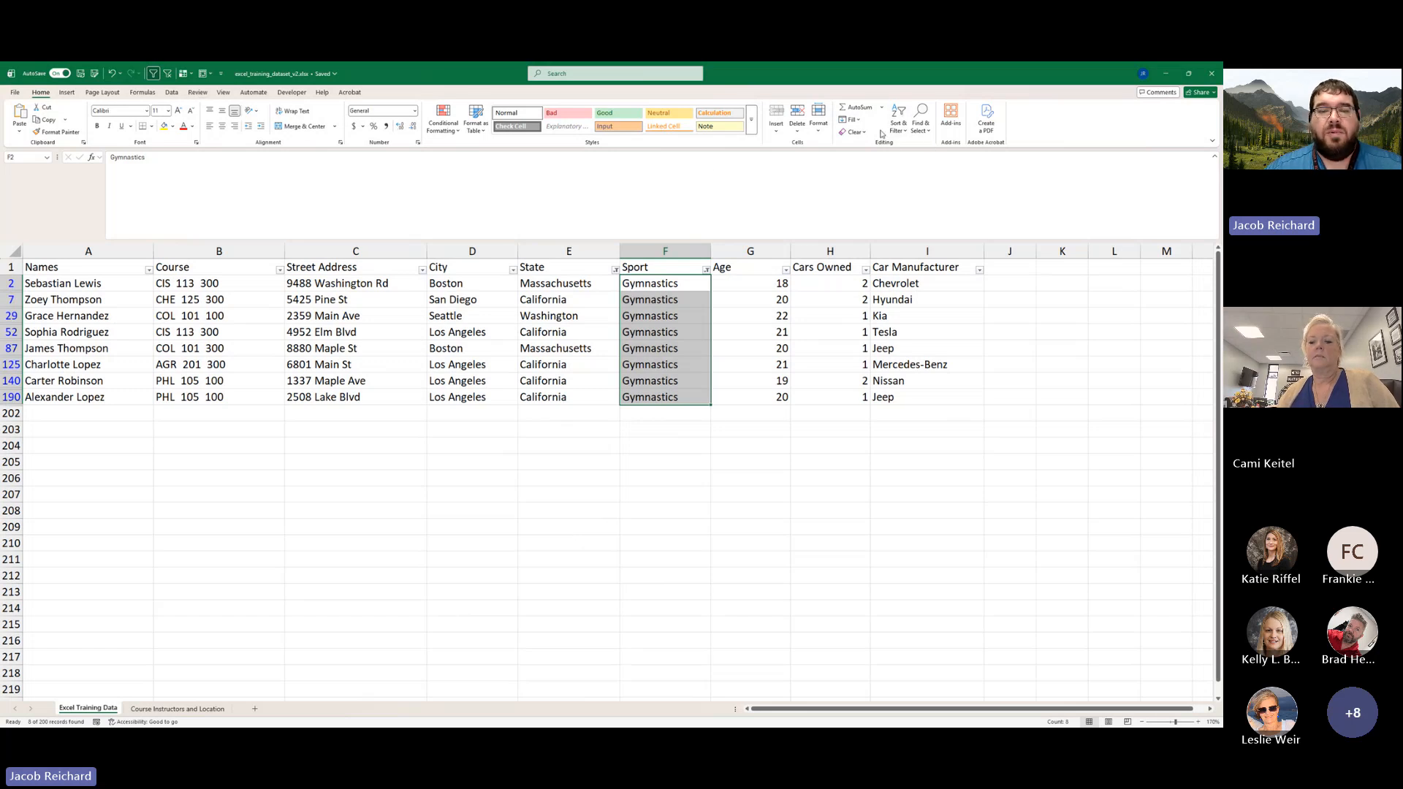
- Clear the active State and Sport filters so all student records are shown, keeping the header filters on
left_click(615, 270)
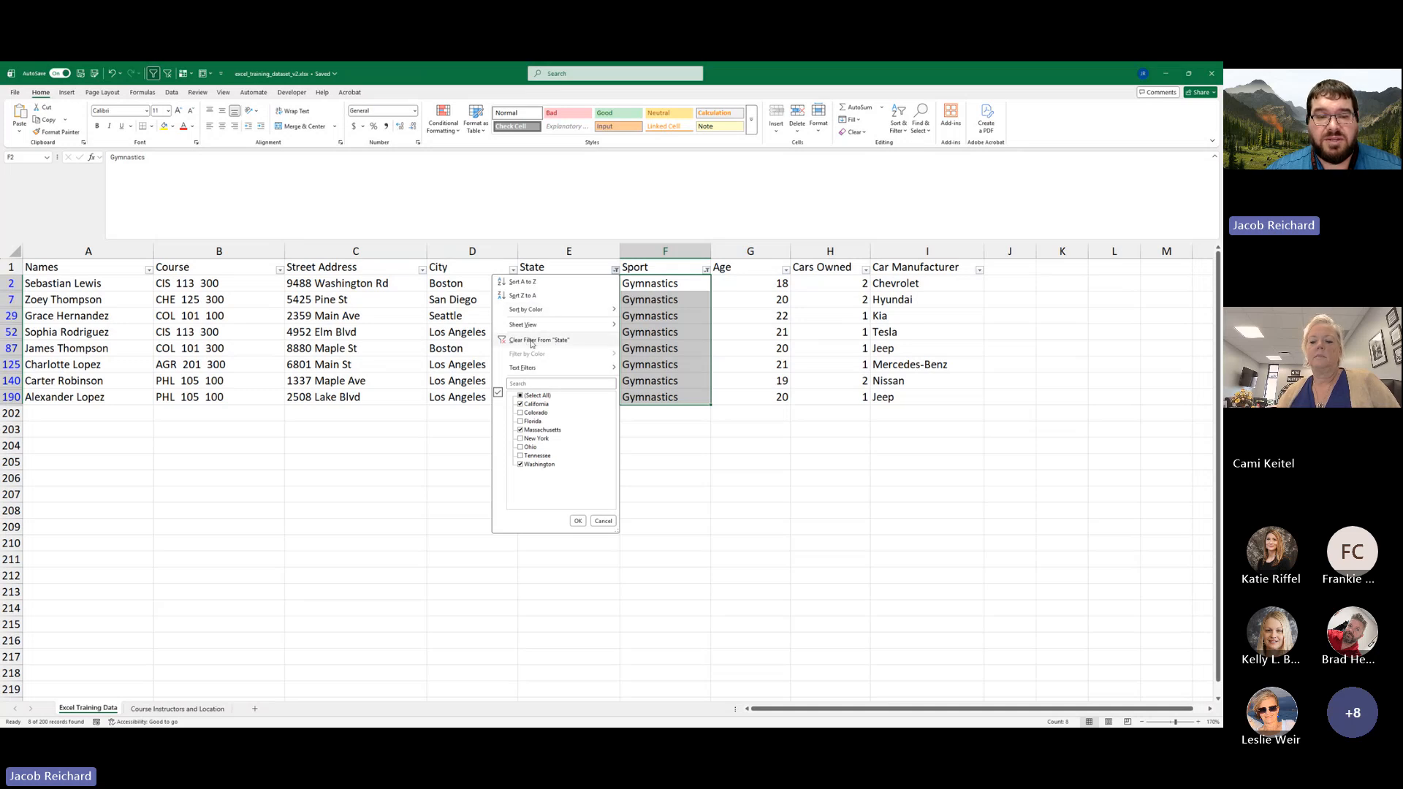
left_click(682, 297)
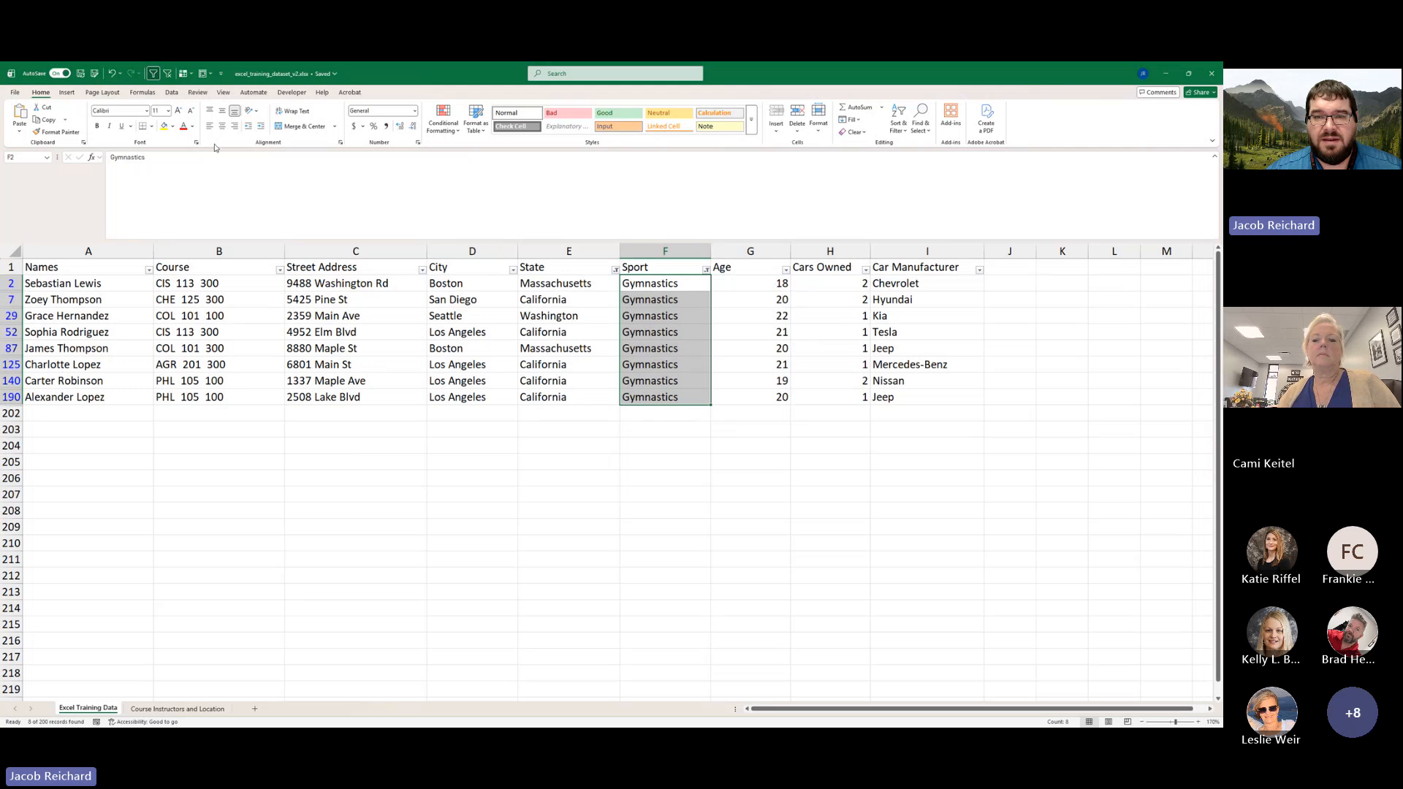
left_click(899, 123)
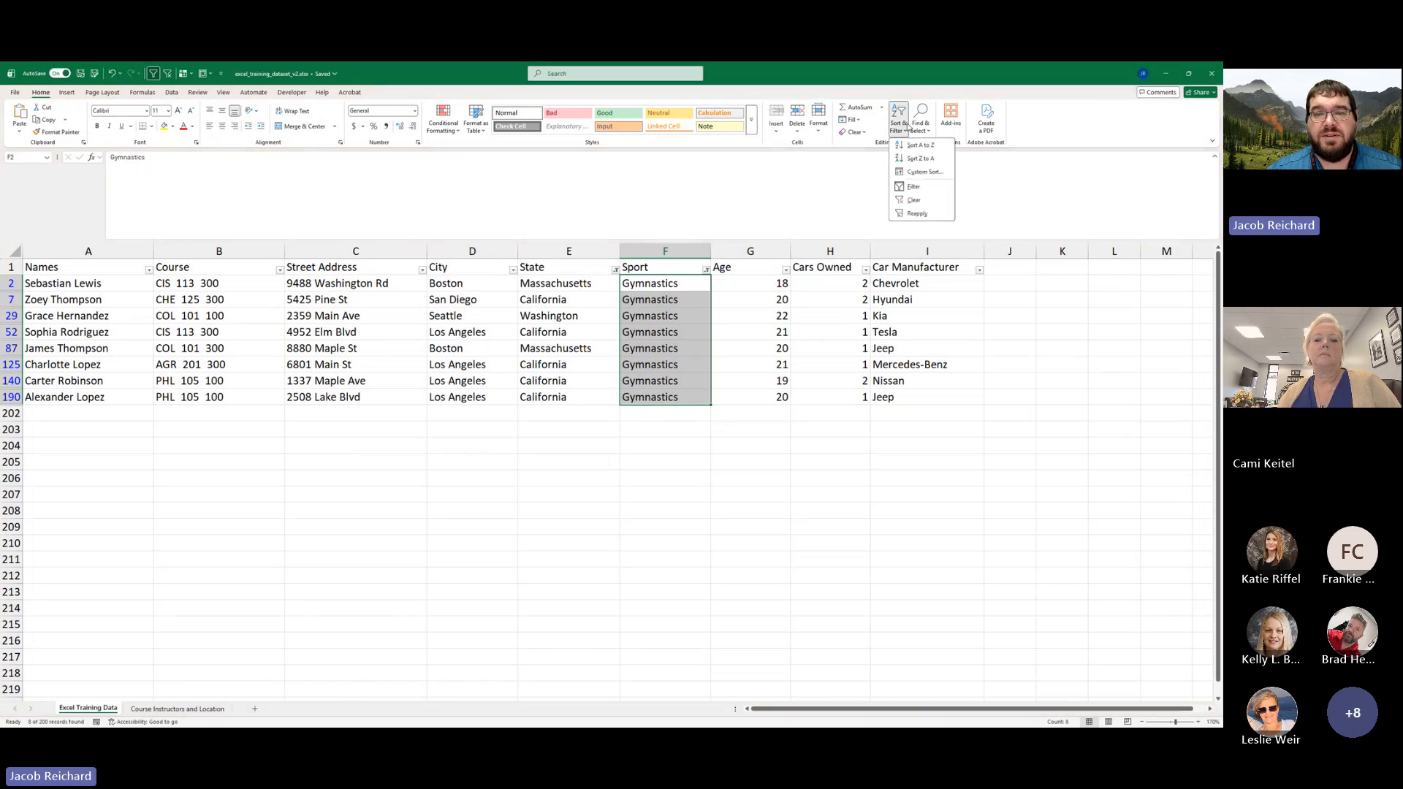
left_click(914, 201)
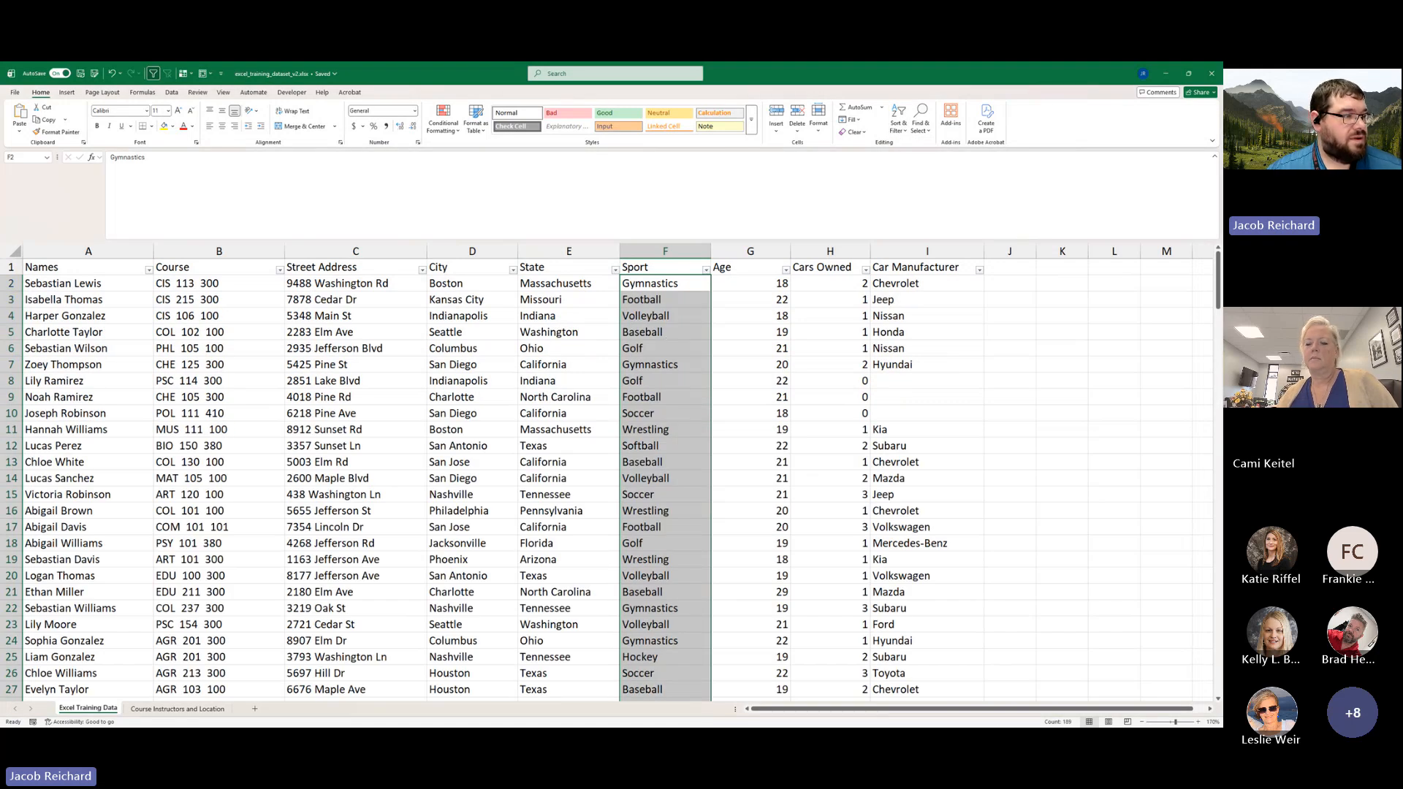
left_click(668, 397)
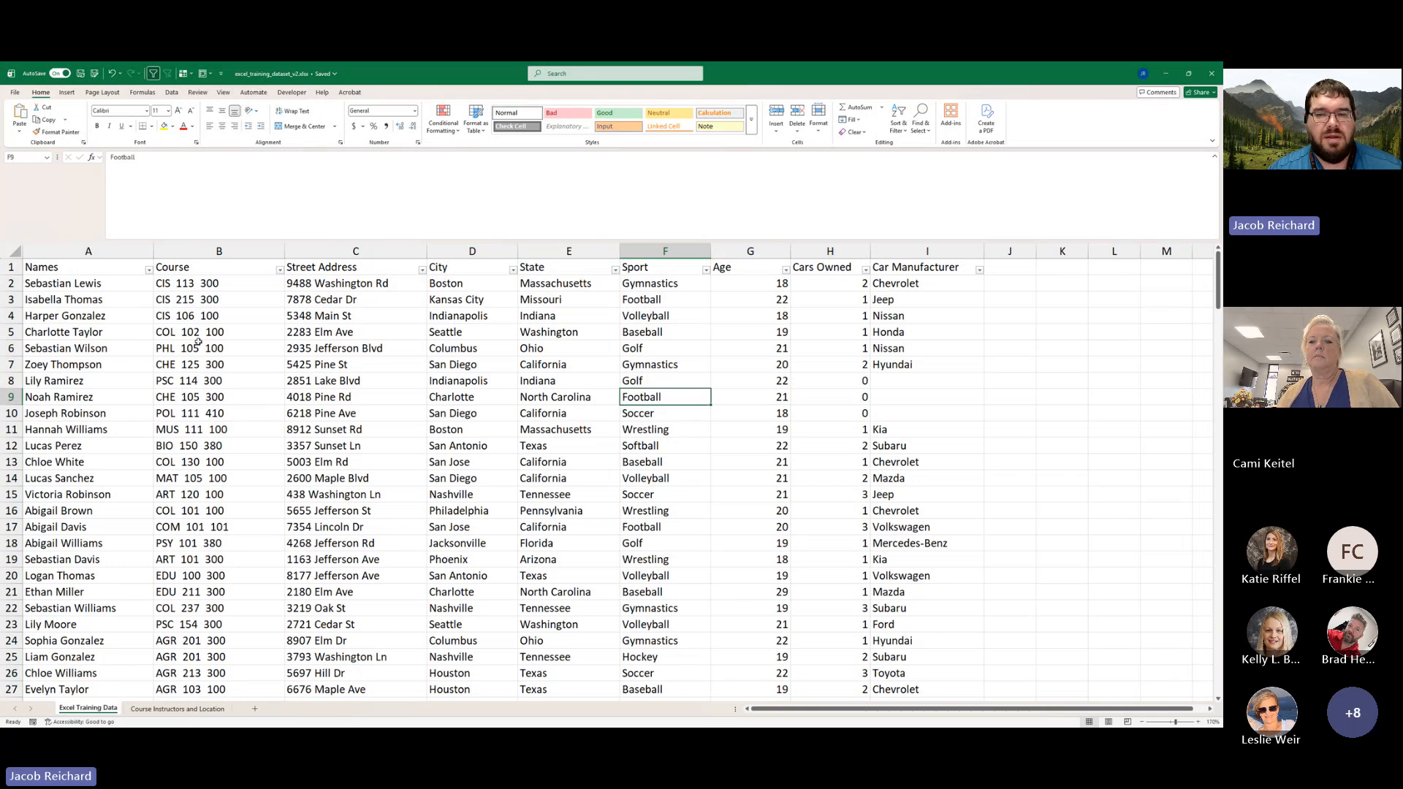
left_click(102, 283)
left_click(95, 301)
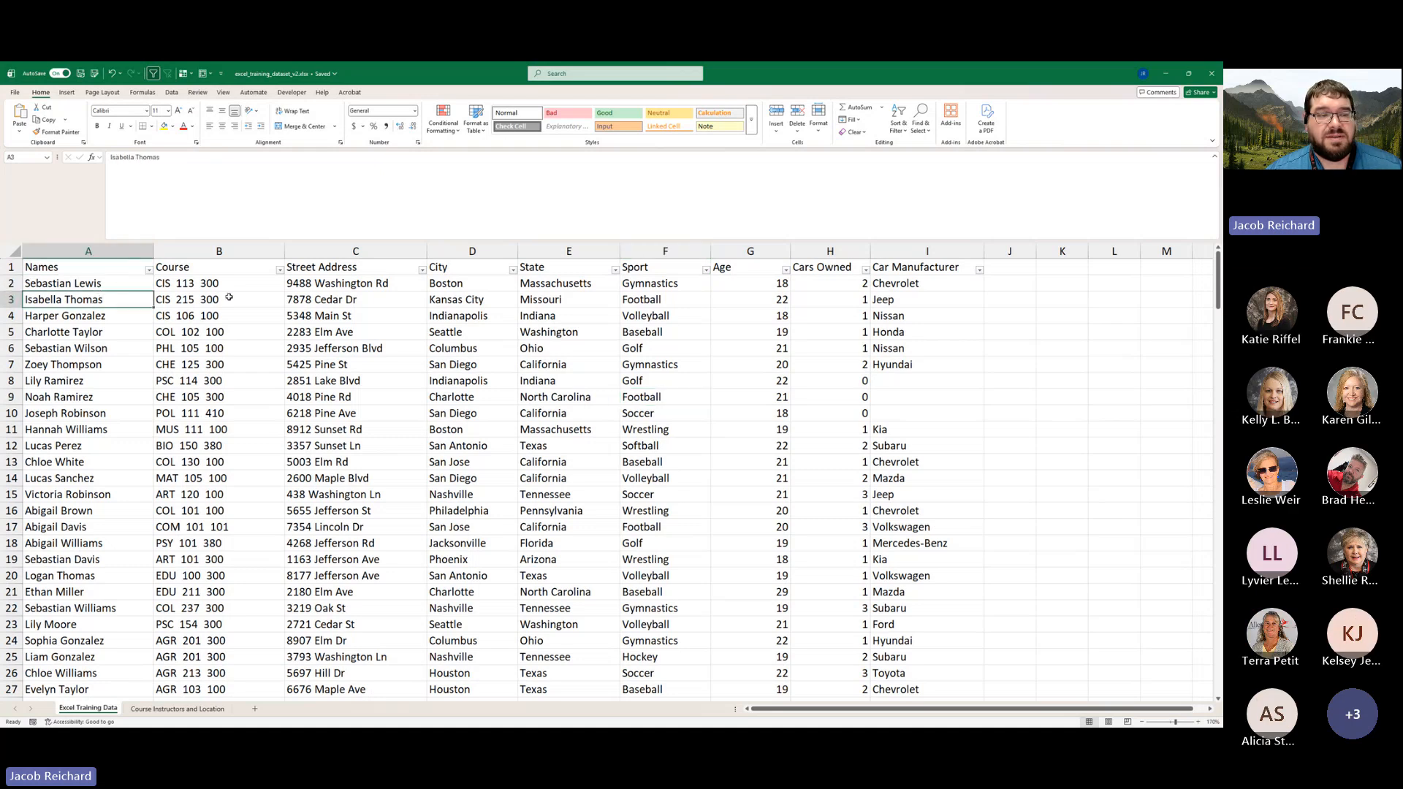
left_click_drag(202, 286, 219, 349)
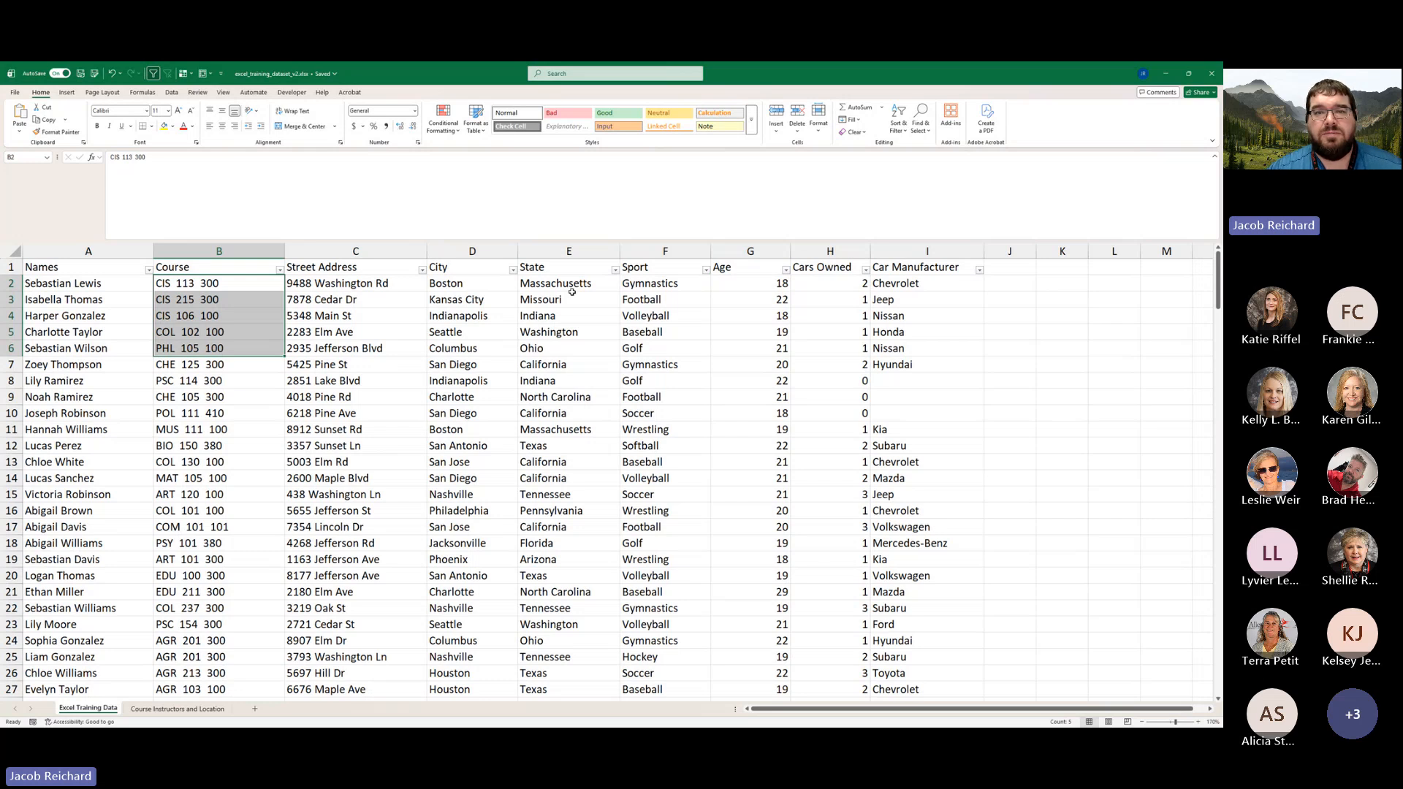
left_click(684, 329)
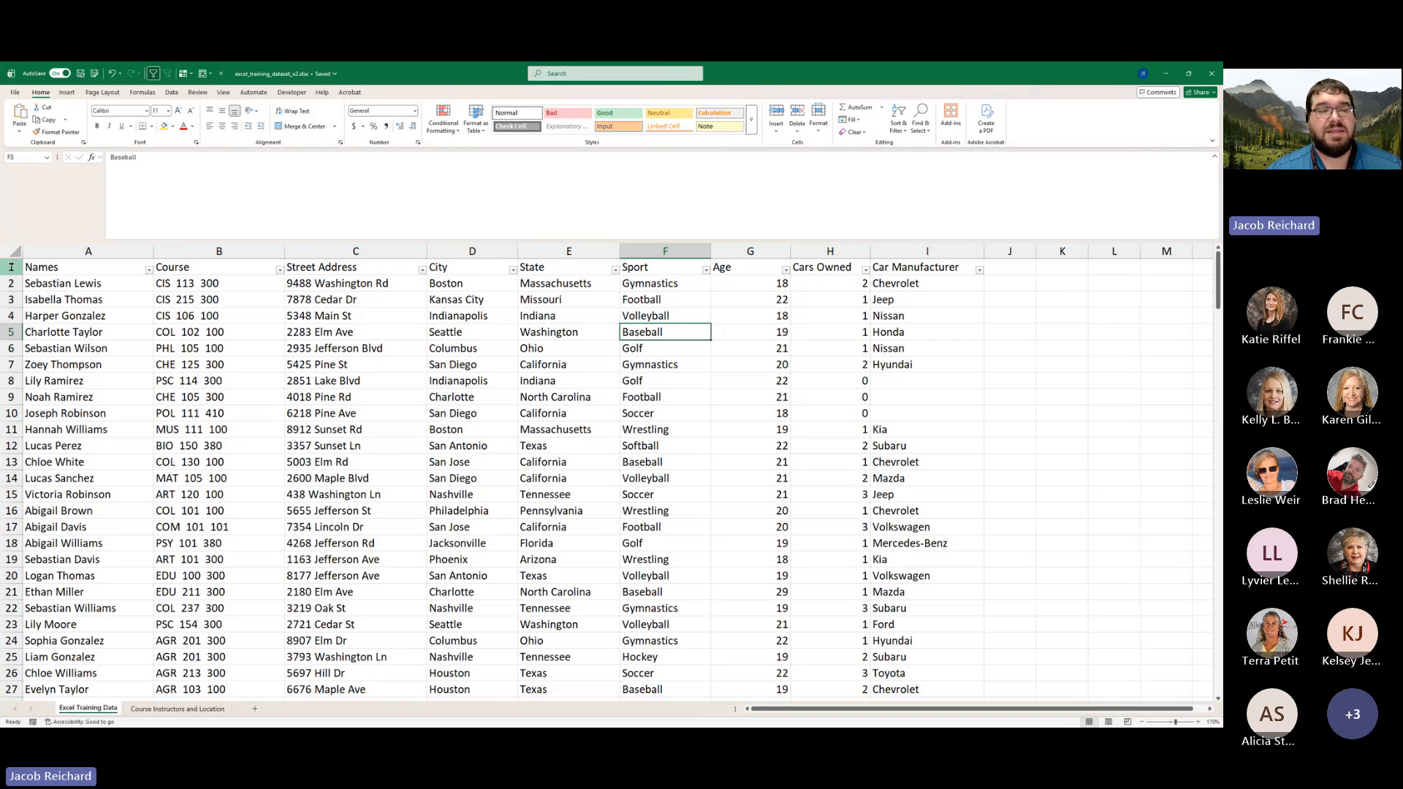
left_click_drag(11, 267, 12, 319)
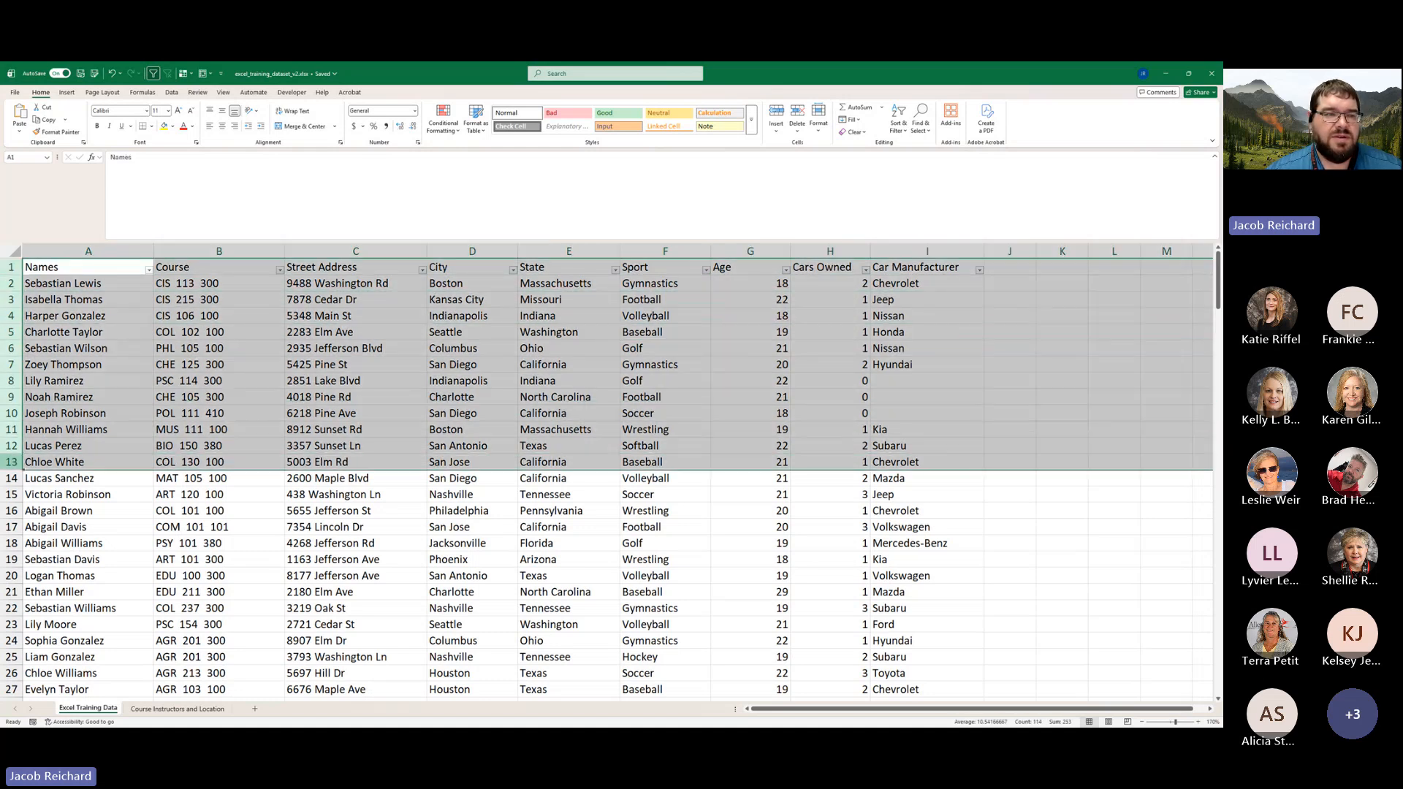
left_click_drag(88, 250, 442, 242)
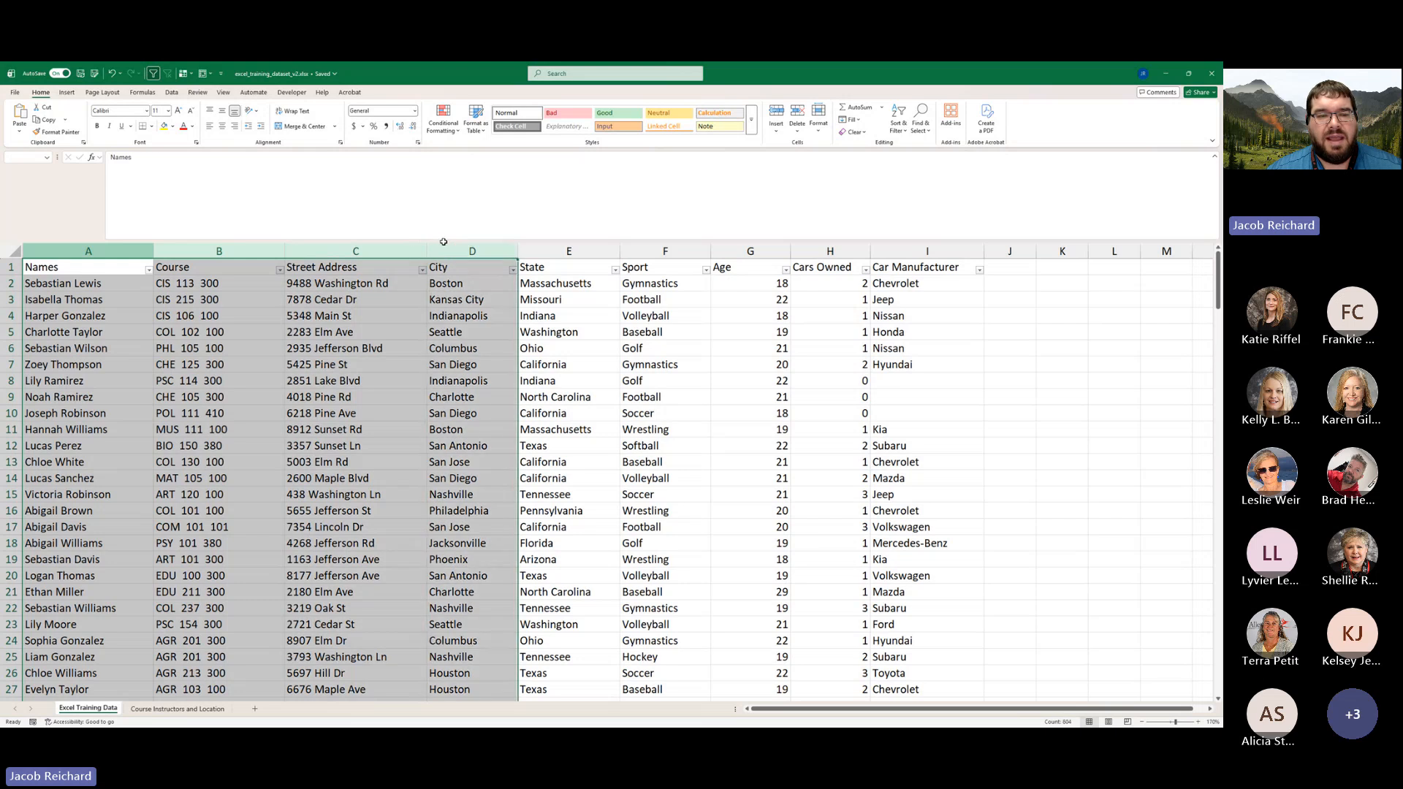
left_click(444, 363)
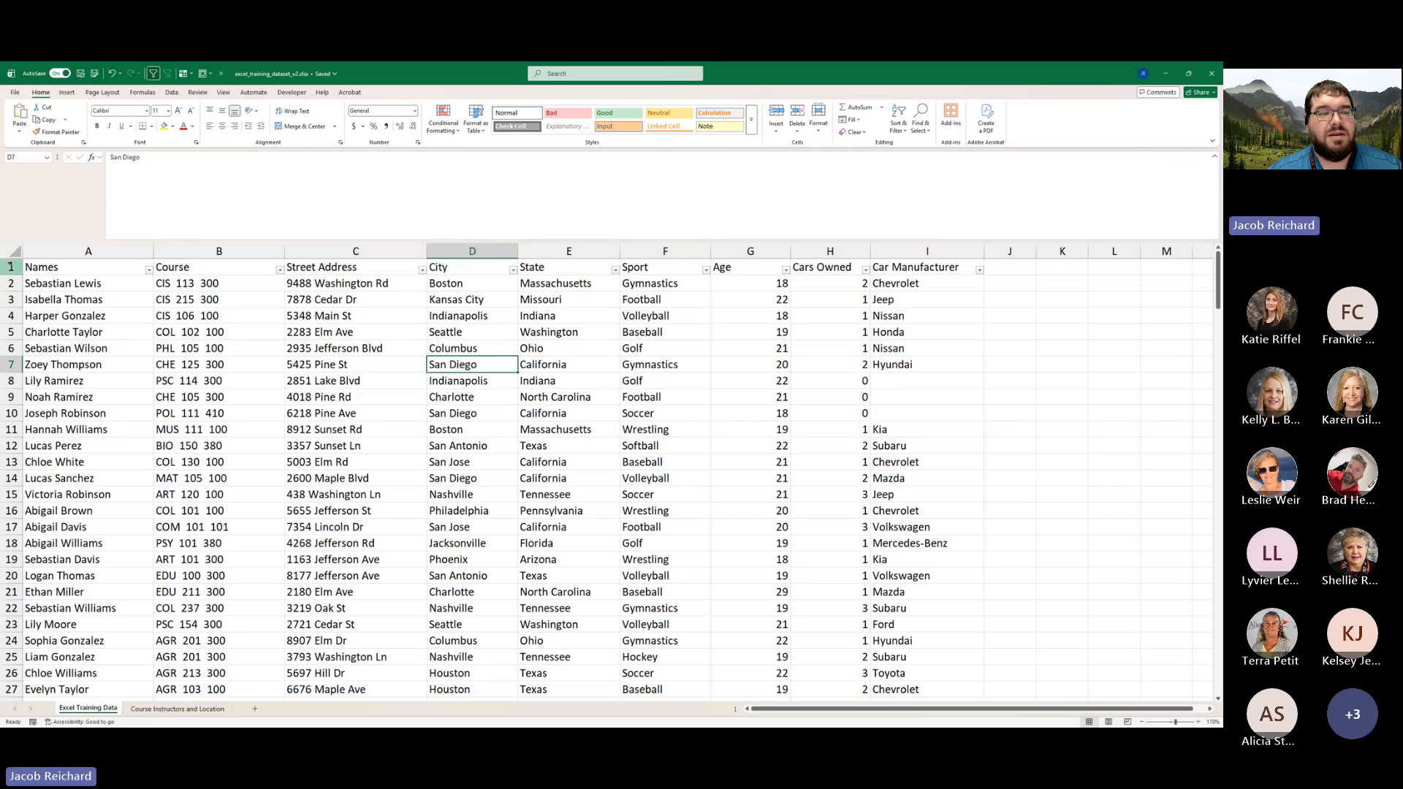
- Sort the whole sheet by the Names column on cell values, A to Z, treating the first row as headers
left_click(13, 252)
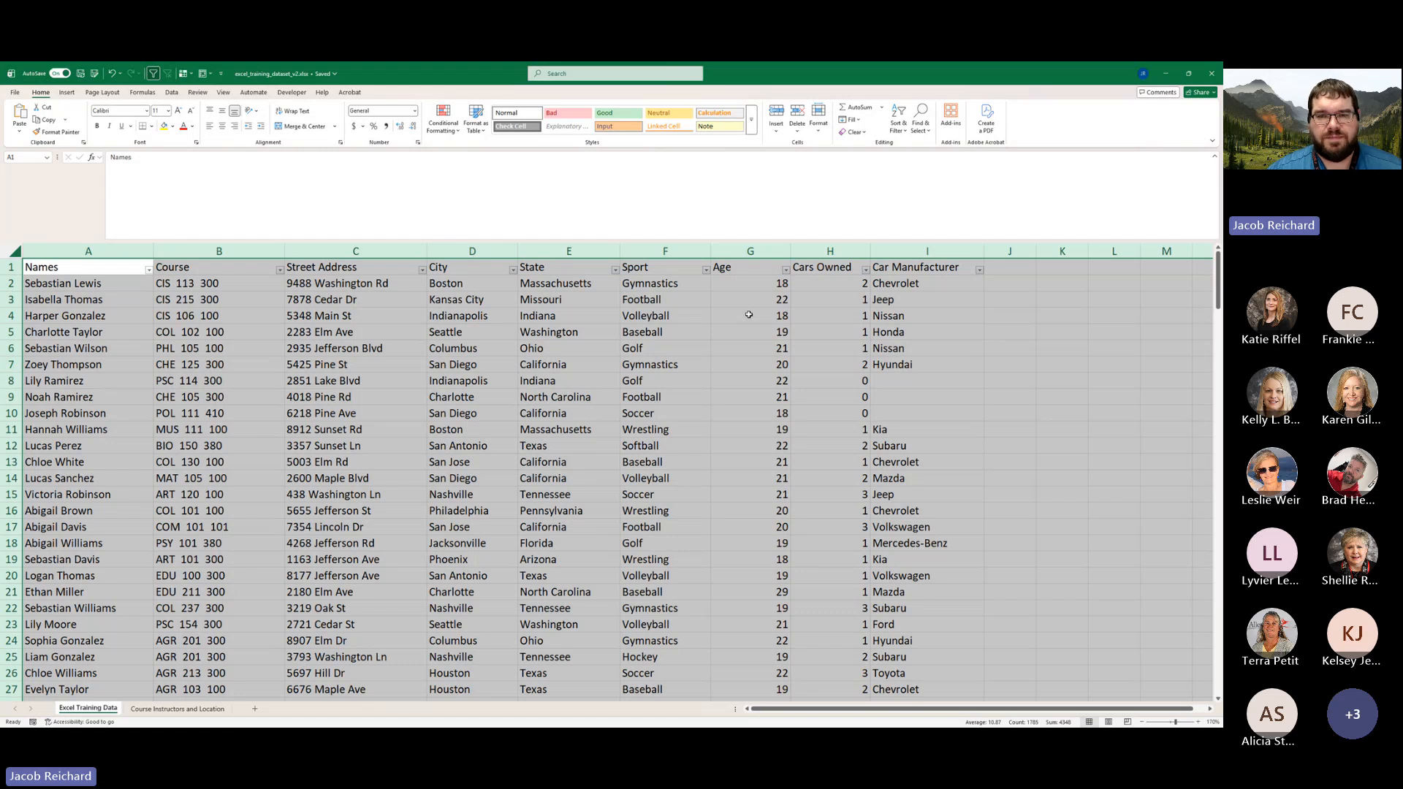
left_click(901, 124)
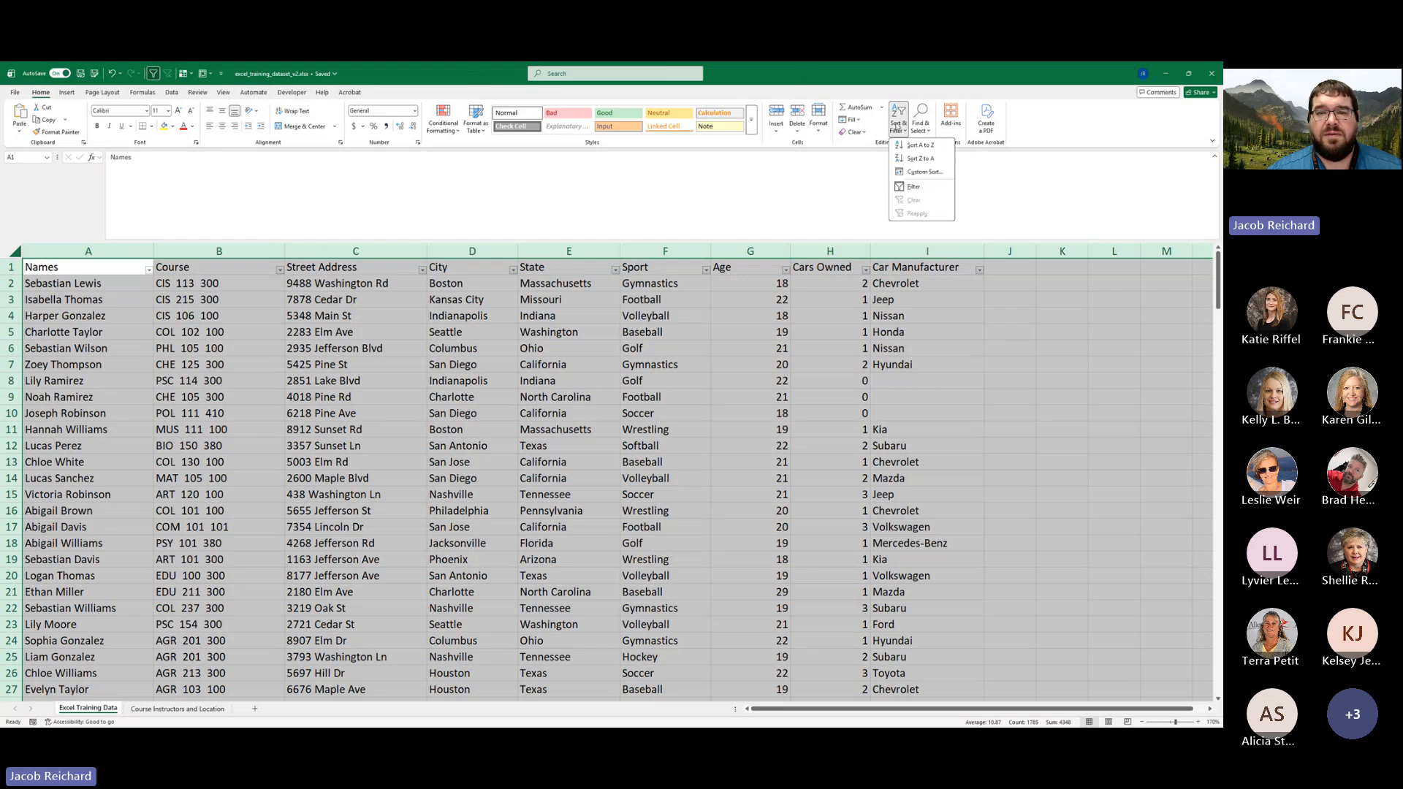
left_click(925, 172)
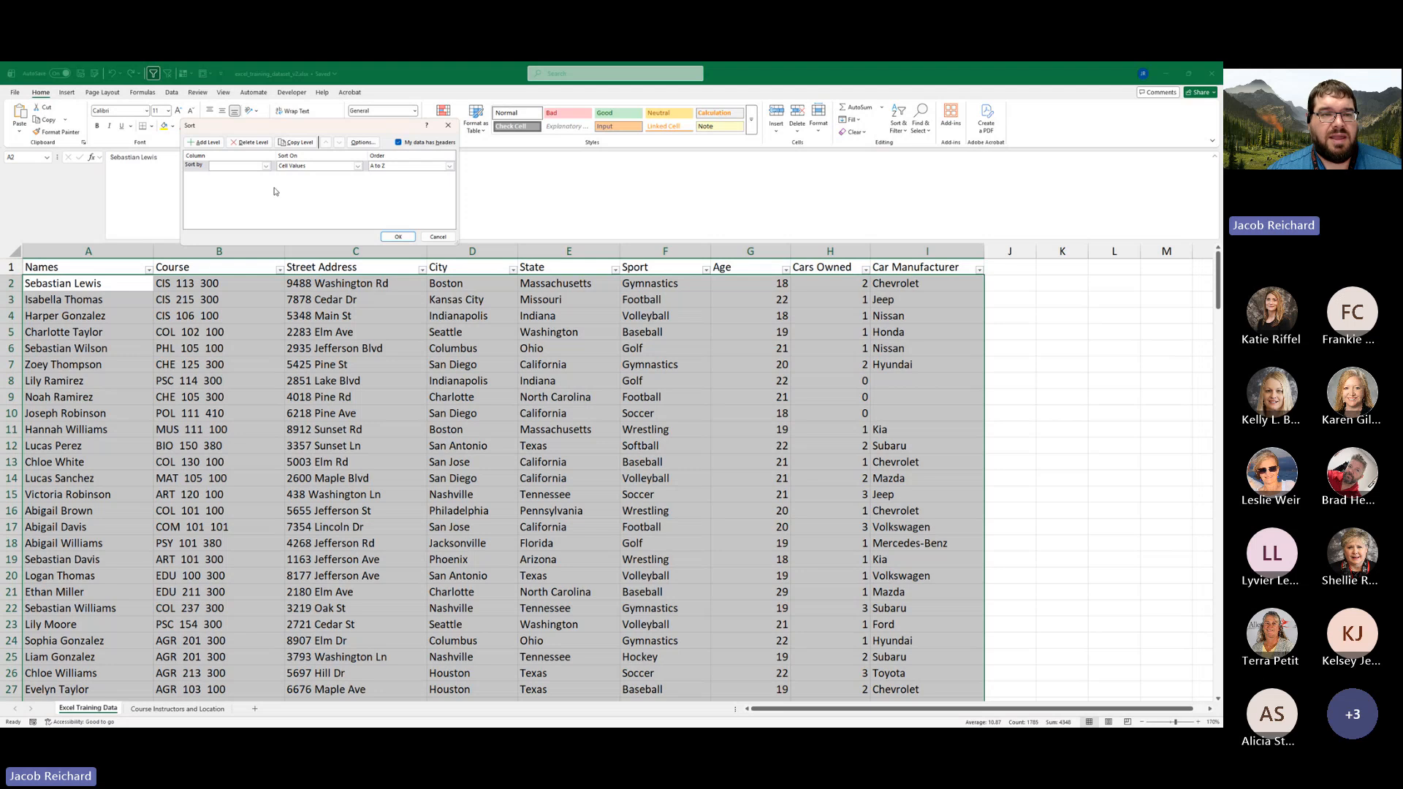
left_click(414, 146)
left_click(403, 145)
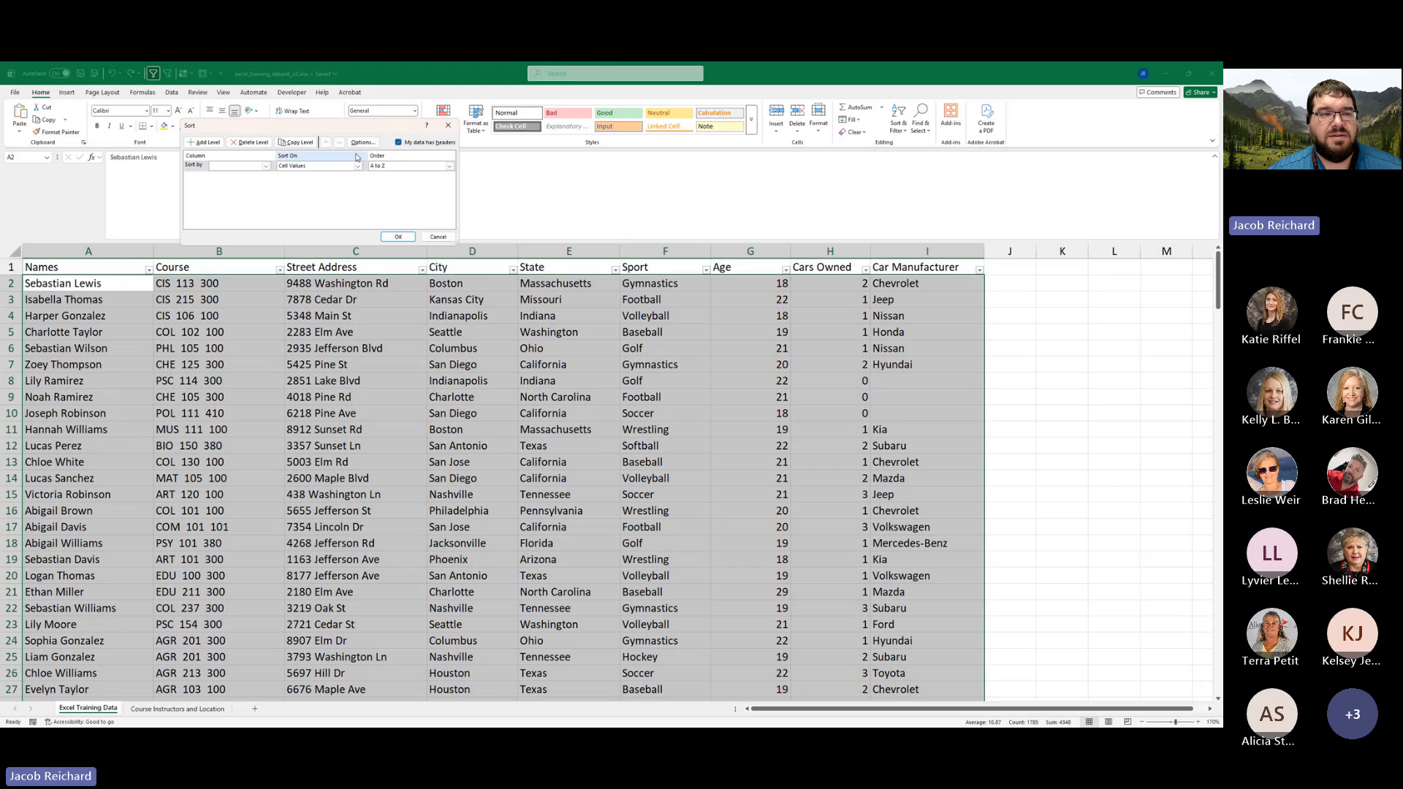
left_click(226, 167)
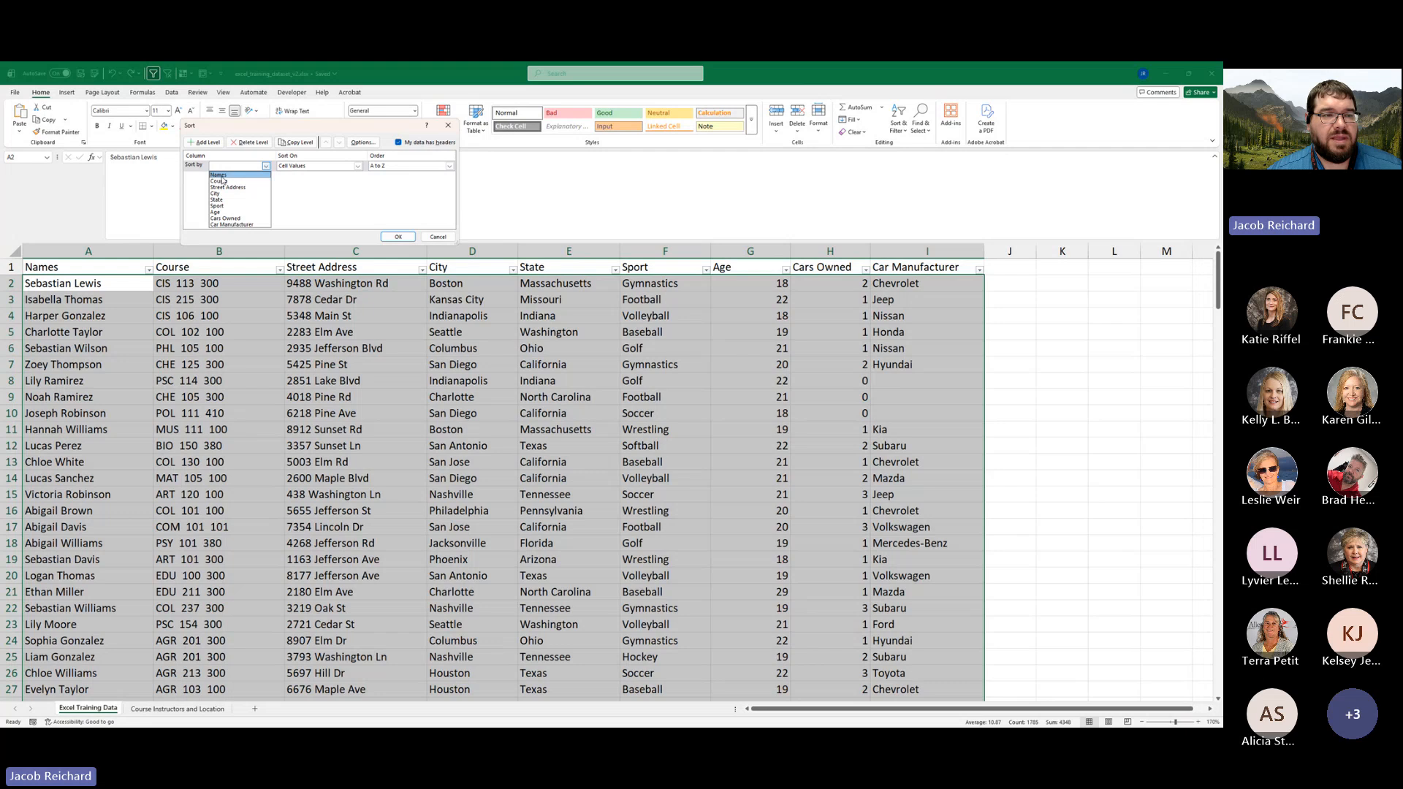
left_click(221, 175)
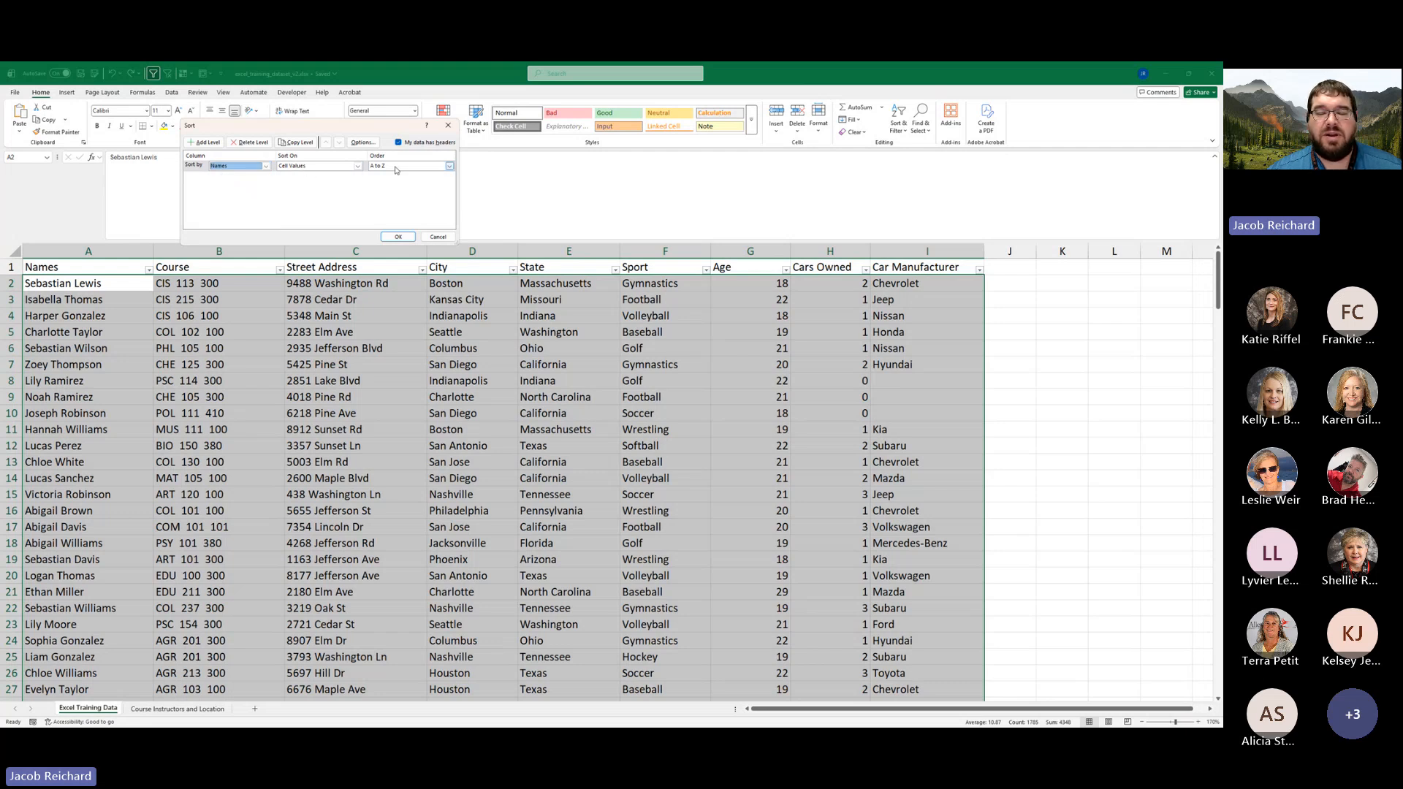
left_click(407, 239)
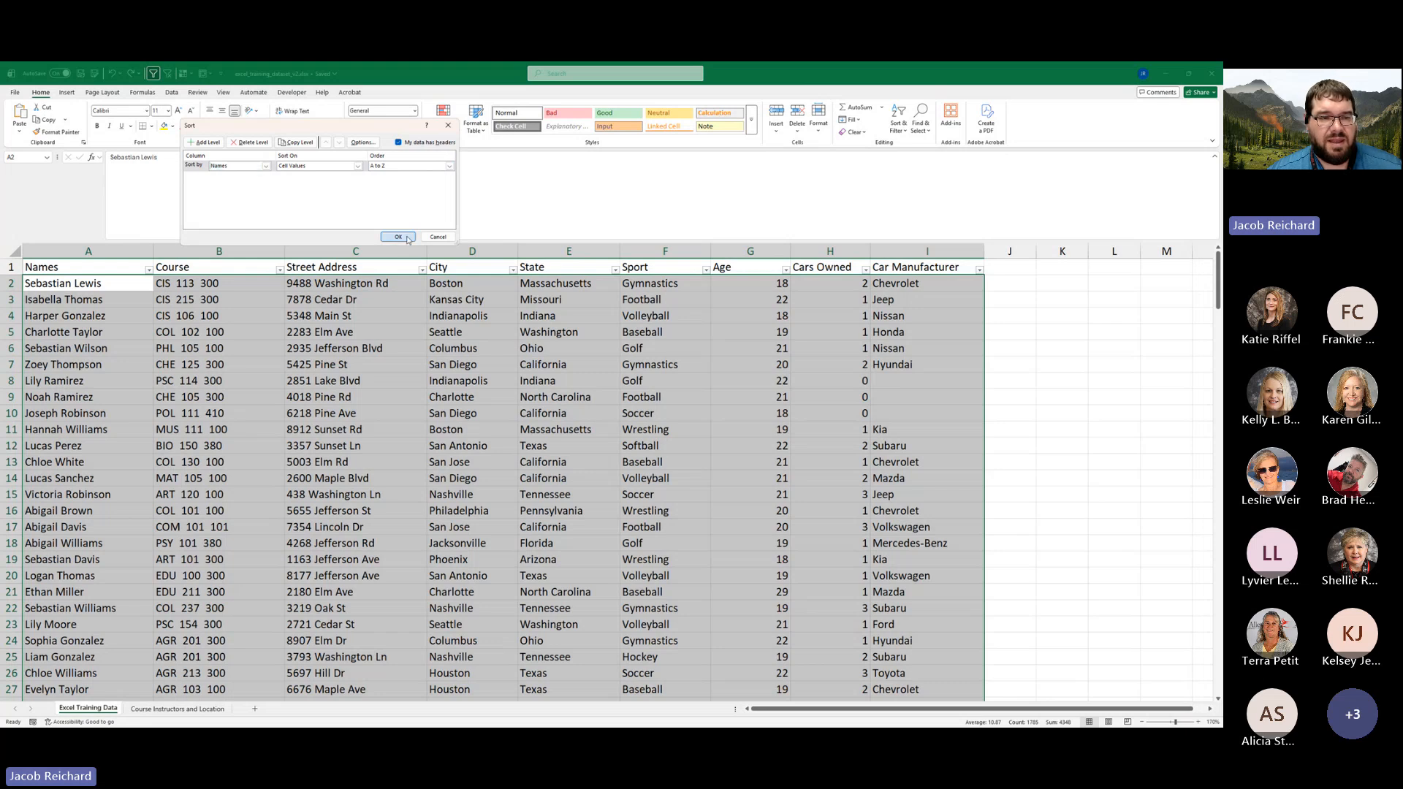
left_click(96, 285)
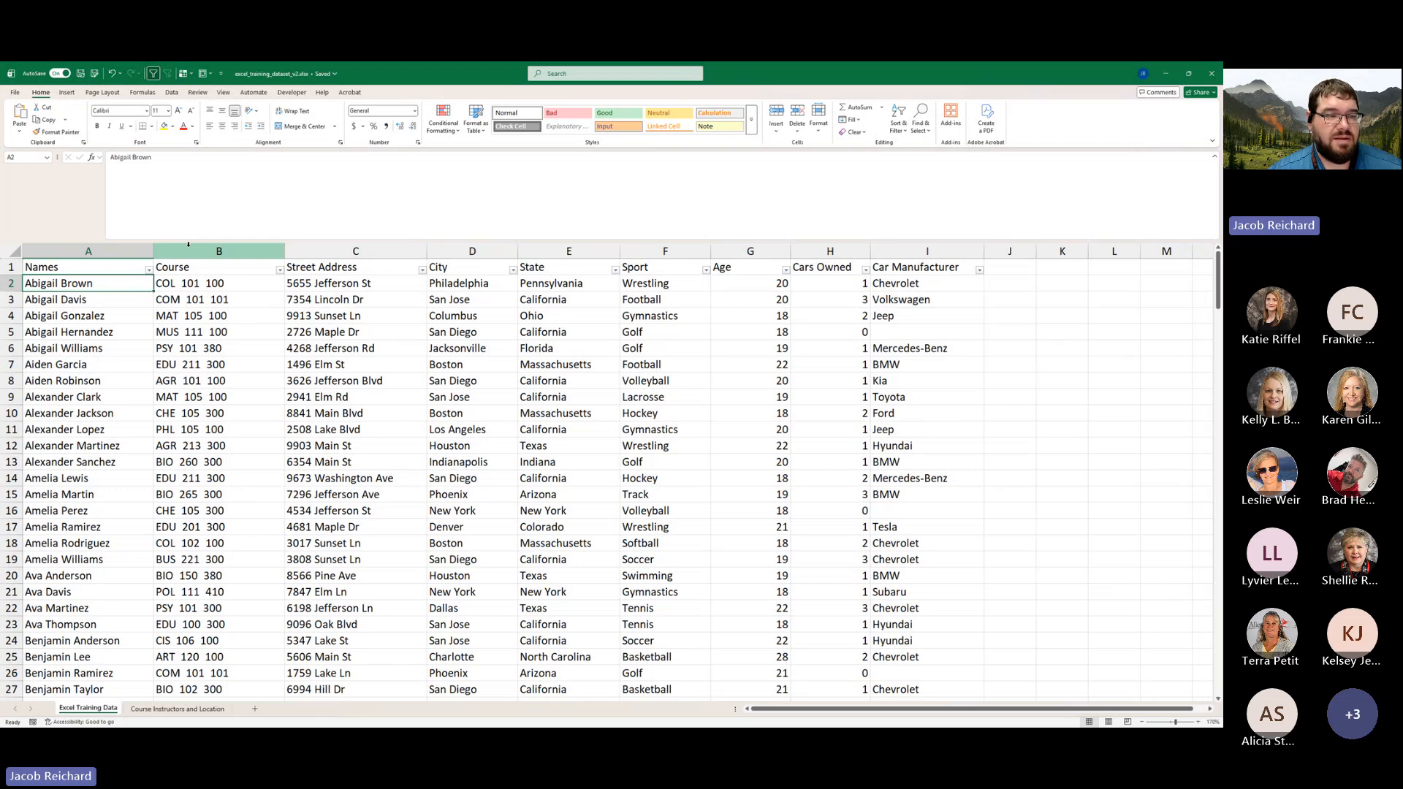
- Undo the A to Z sort by Names
left_click(113, 74)
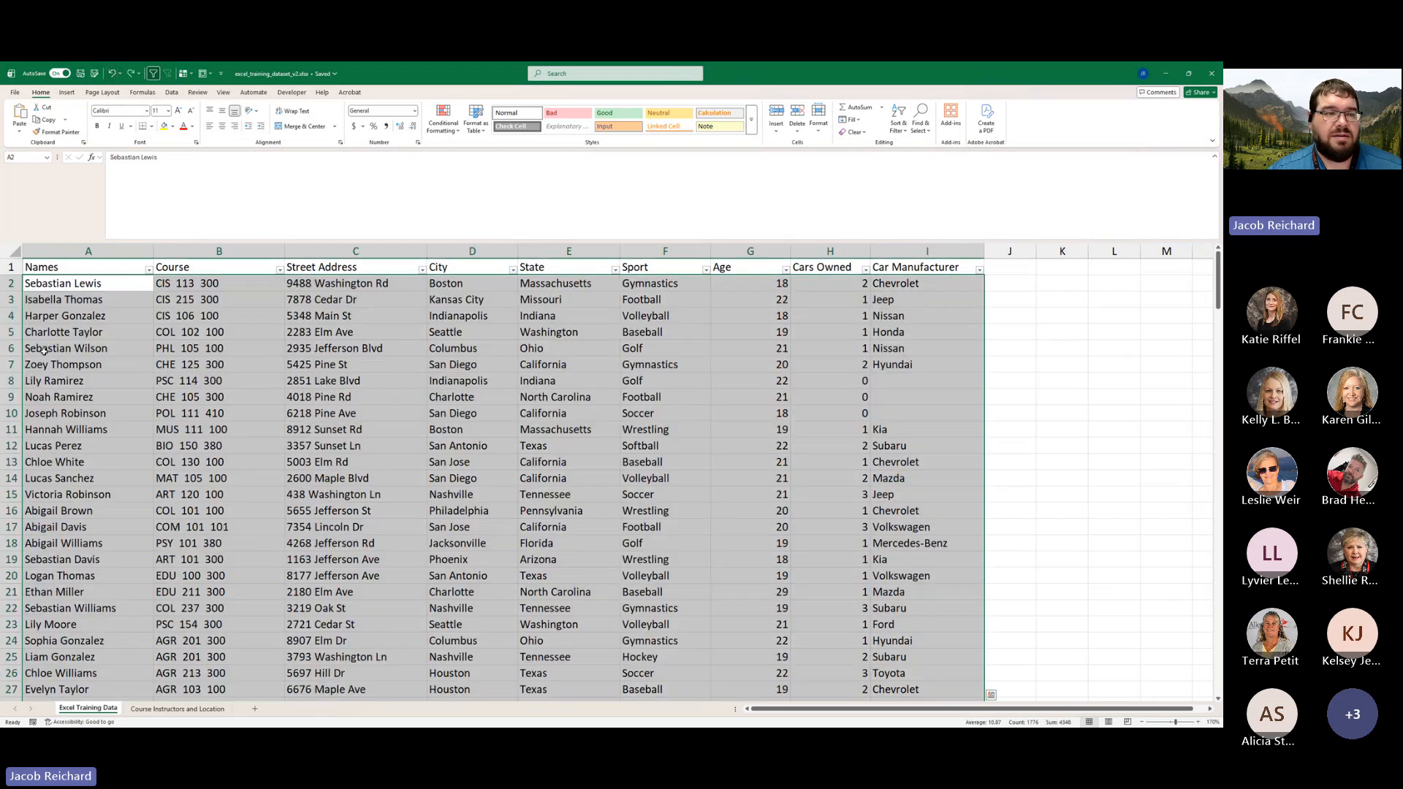
left_click(210, 331)
- Select the names in cells A2 to A14 and extend the selection to the whole Names column
left_click(102, 287)
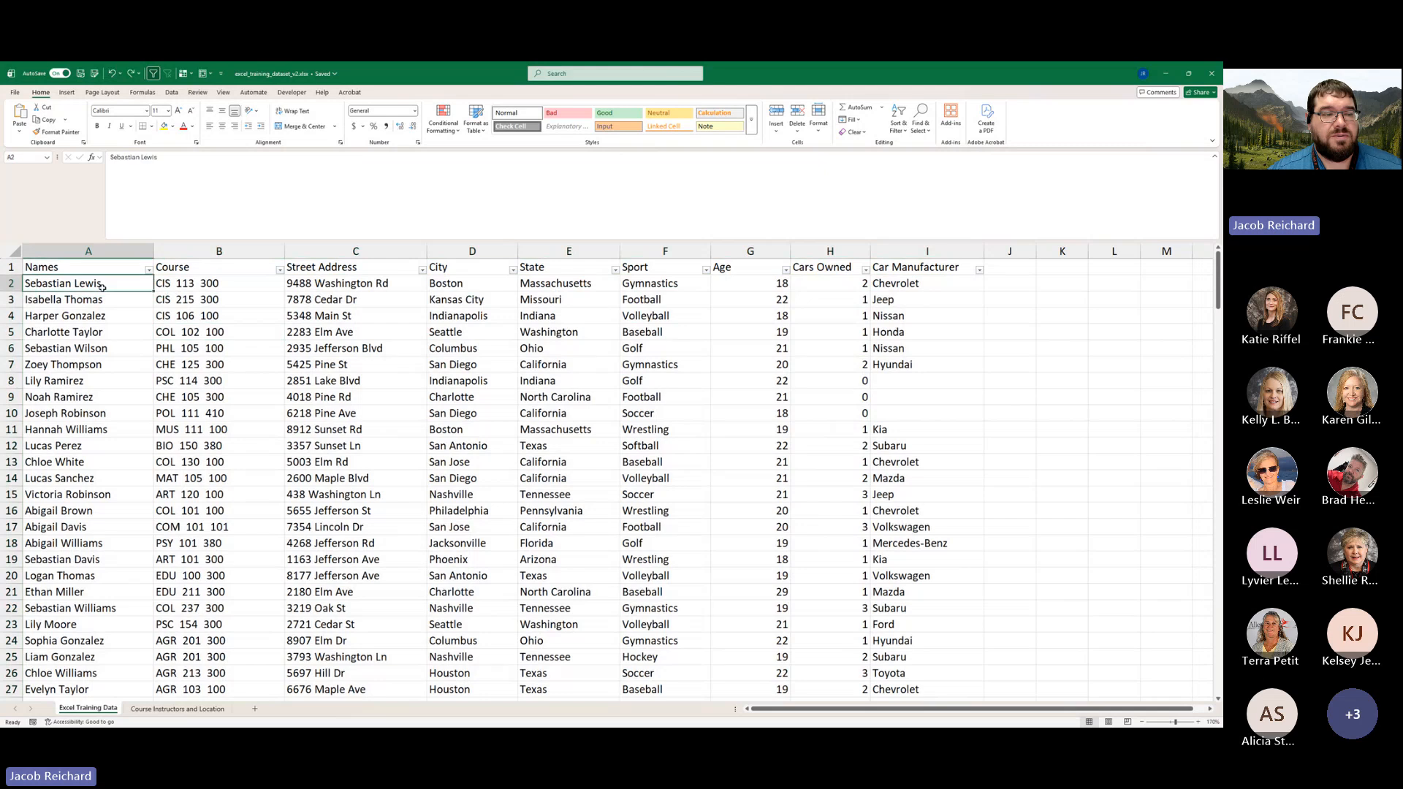
key("shift+Down")
key("shift+Down")
key("shift+Down")
key("shift+Down")
key("shift+Down")
key("shift+Down")
key("shift+Down")
key("shift+Down")
key("shift+Down")
key("shift+Down")
key("shift+Down")
key("shift+Down")
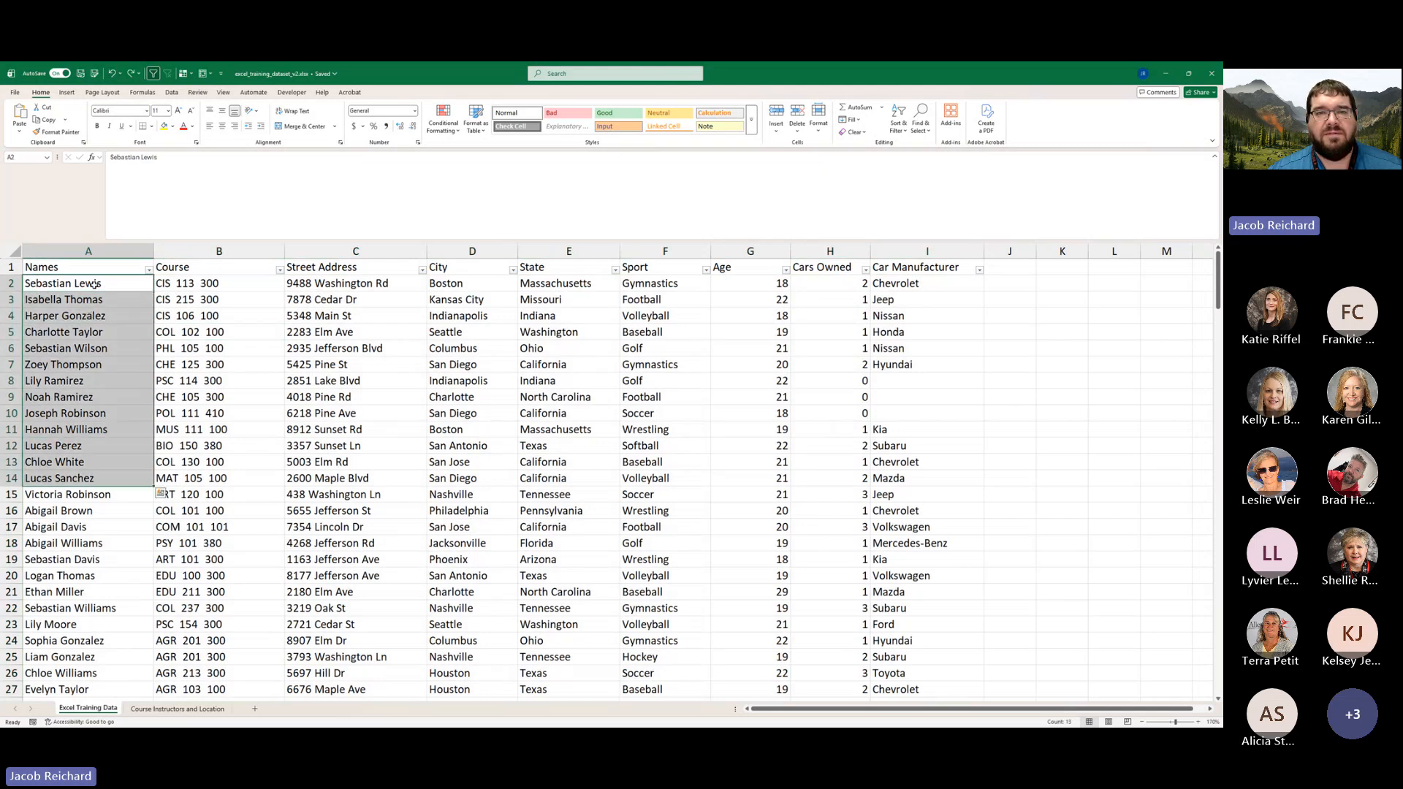
left_click(120, 251)
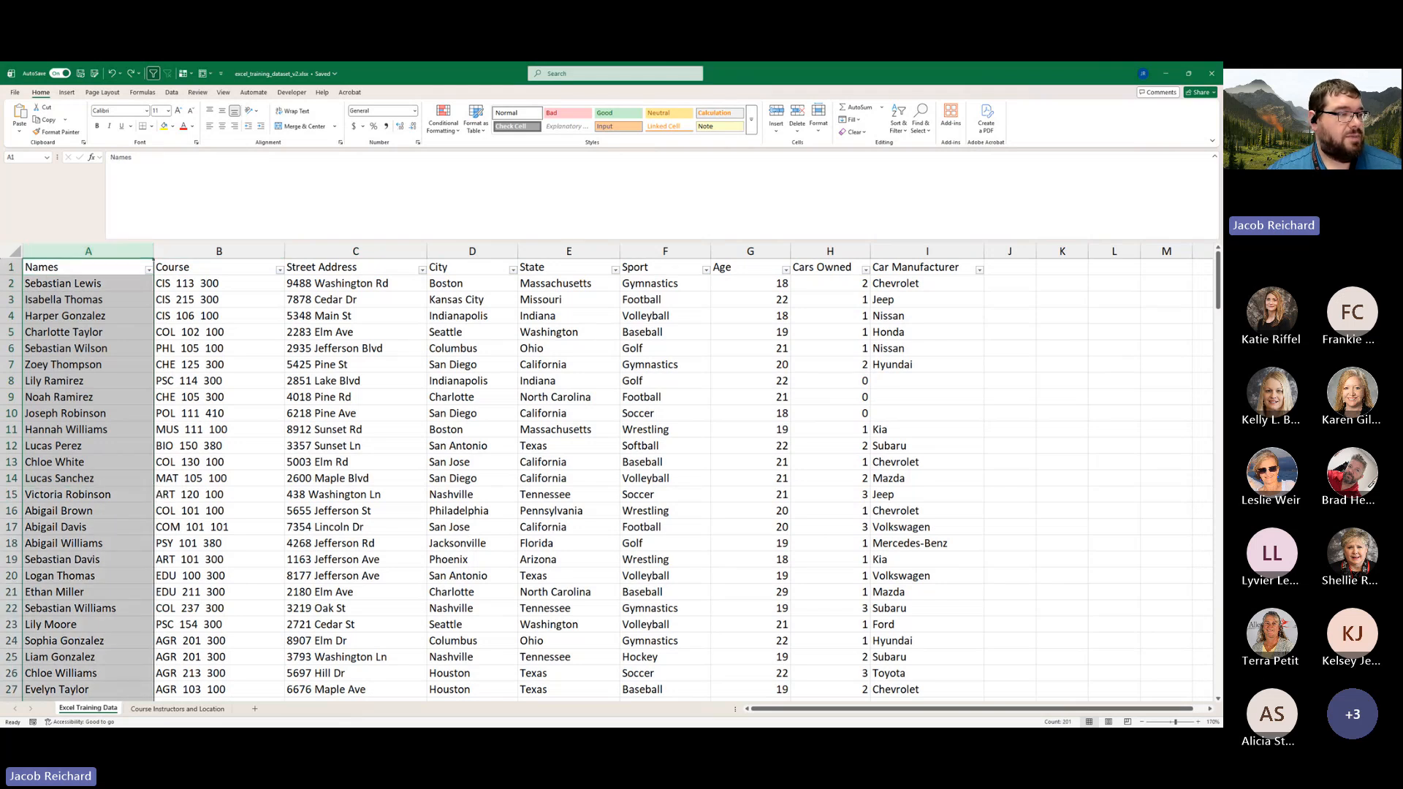
- Insert a blank column between the Names and Course columns
left_click(183, 250)
right_click(183, 251)
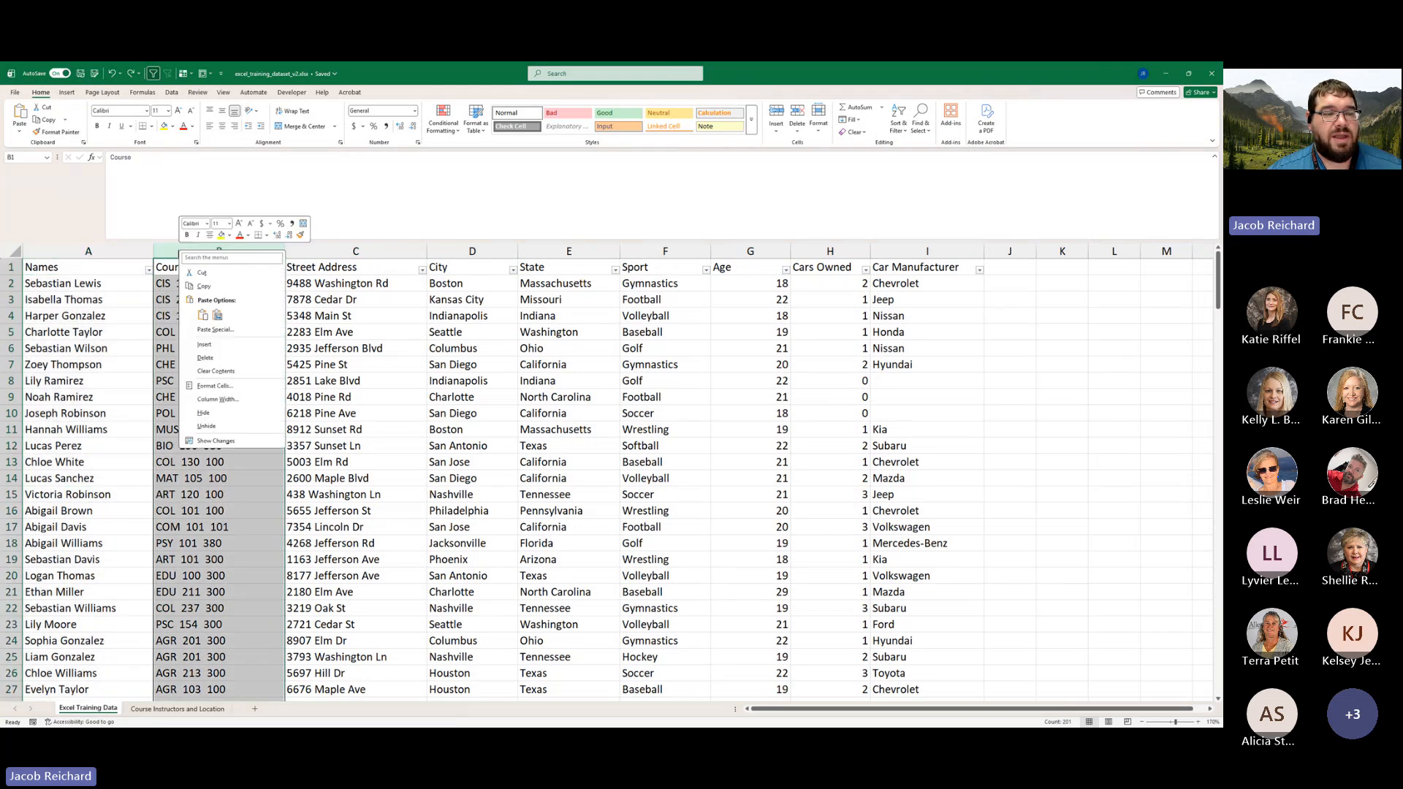
left_click(199, 250)
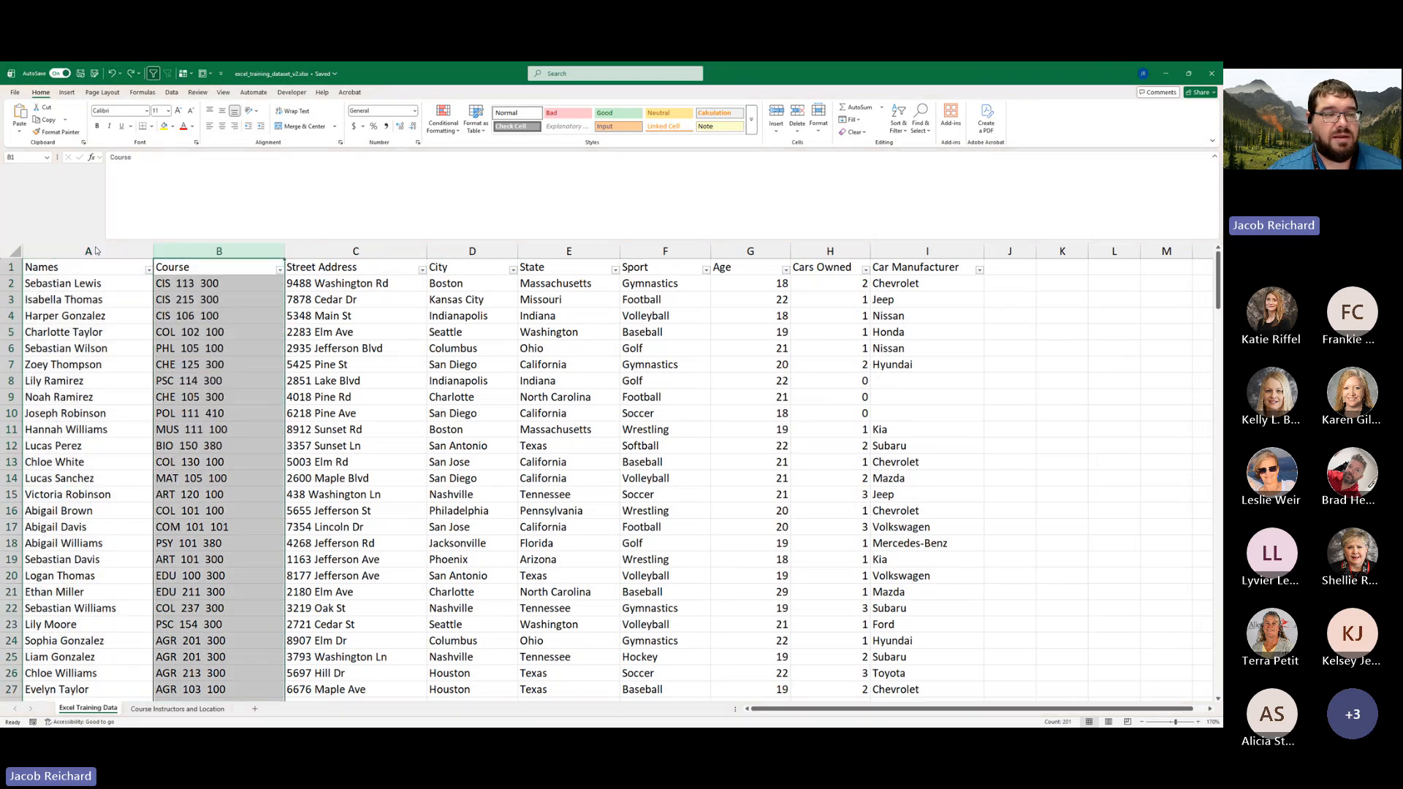
right_click(199, 252)
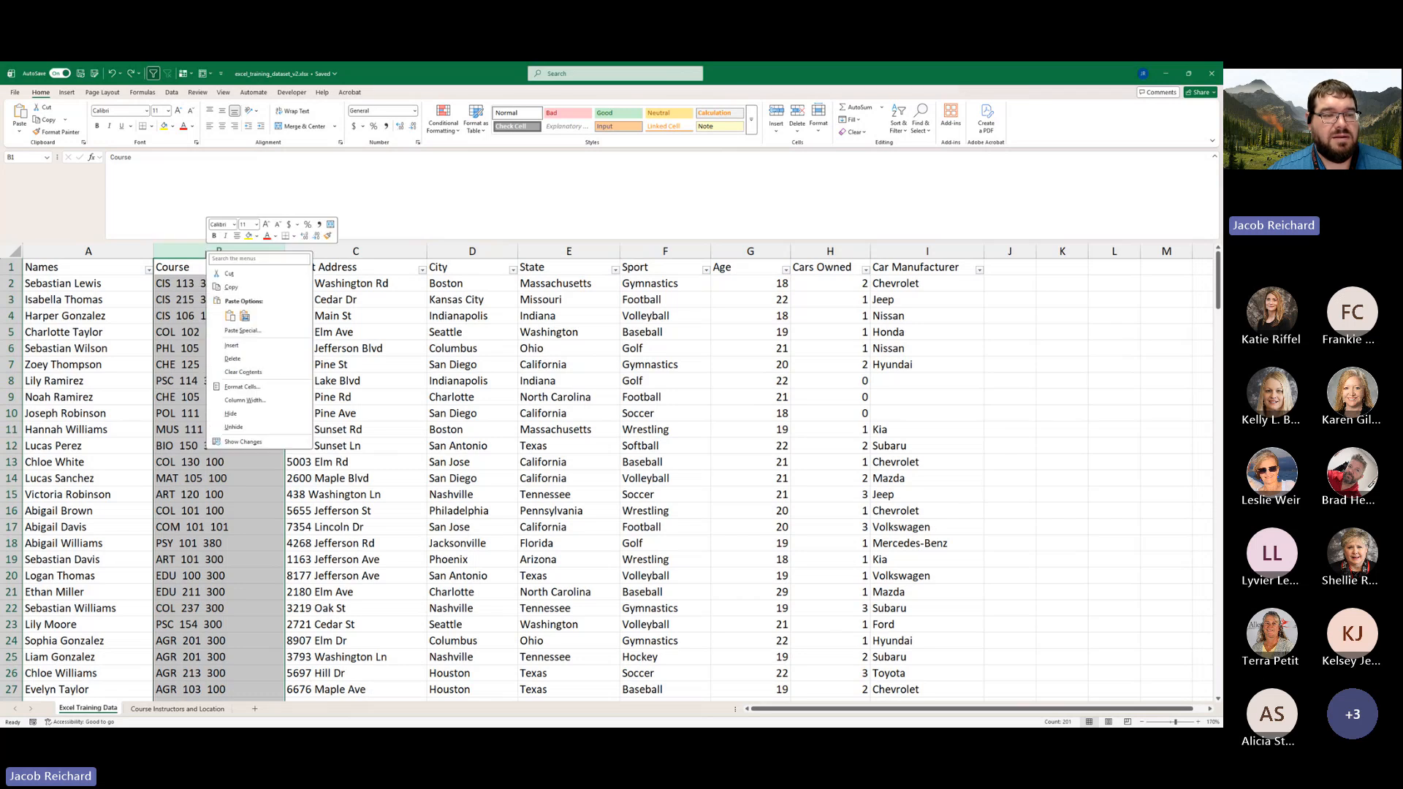
left_click(231, 346)
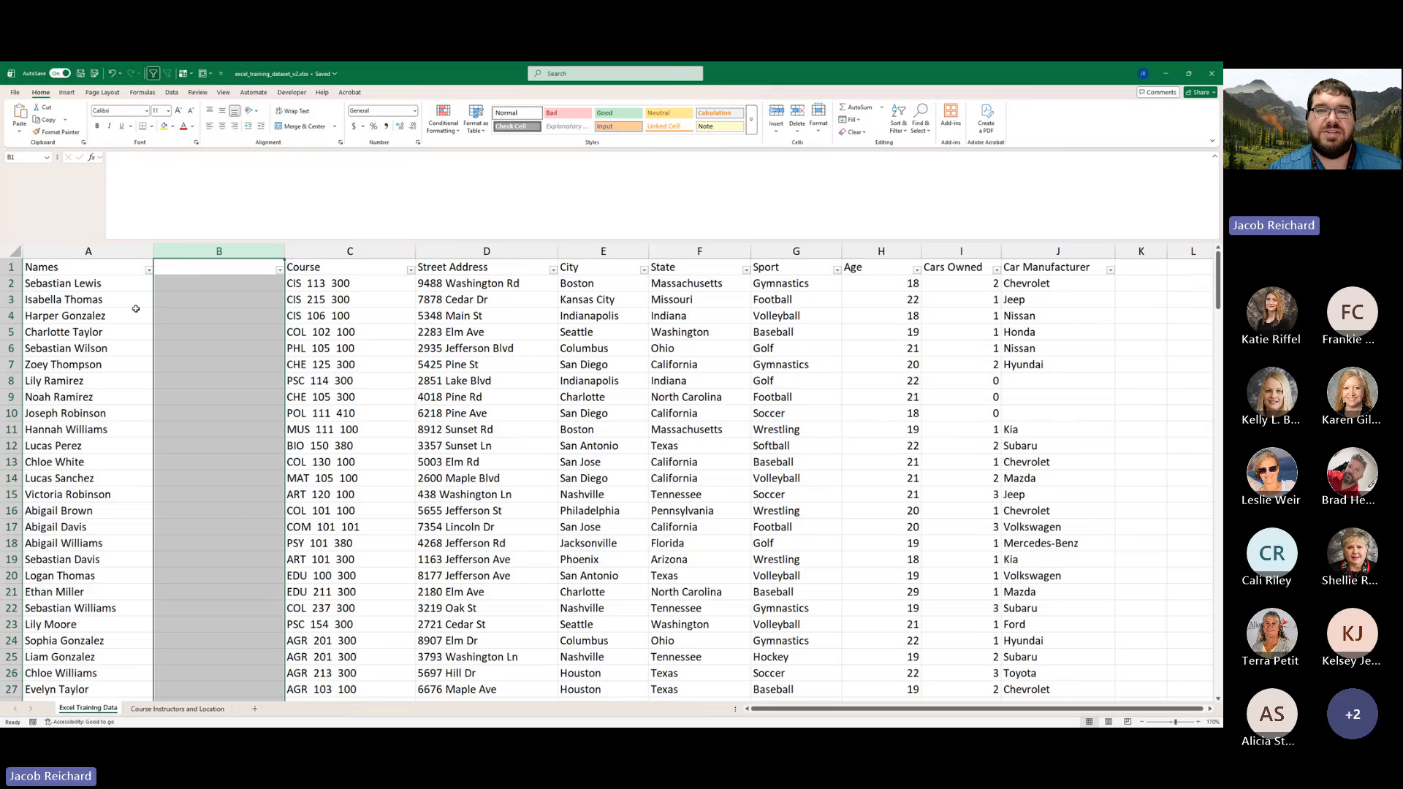
- Split the full names in the Names column into first names in column A and last names in column B using Text to Columns
left_click(88, 252)
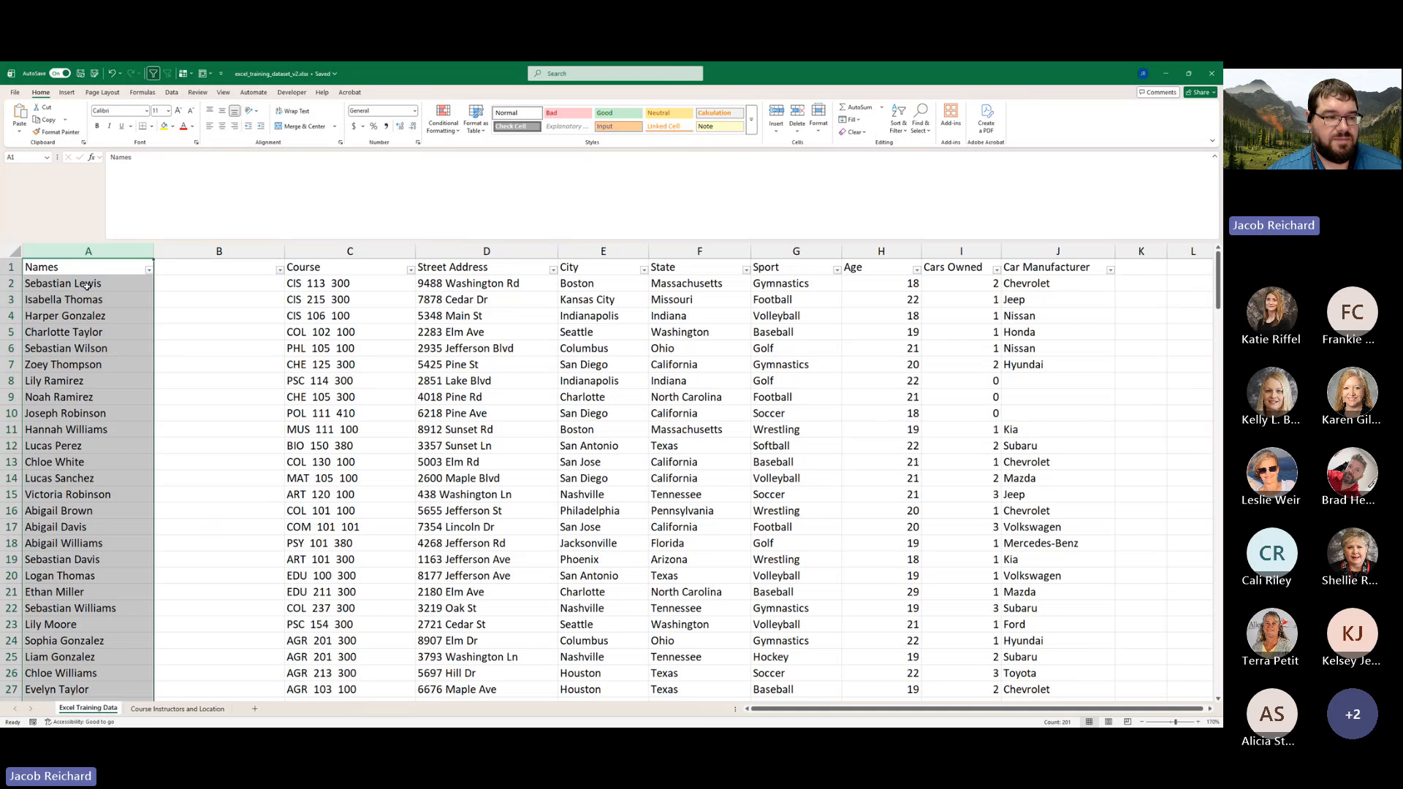
left_click(164, 272)
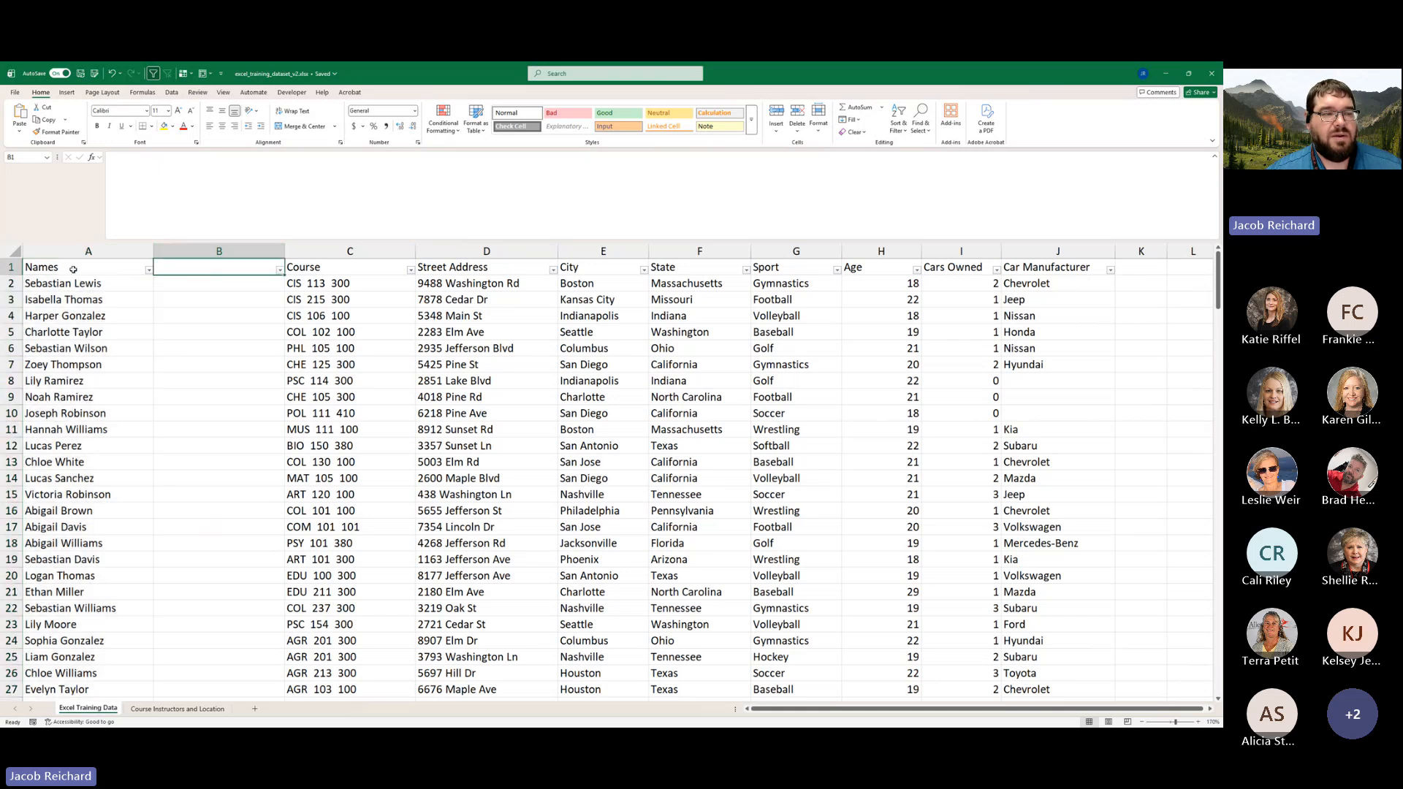
left_click(89, 252)
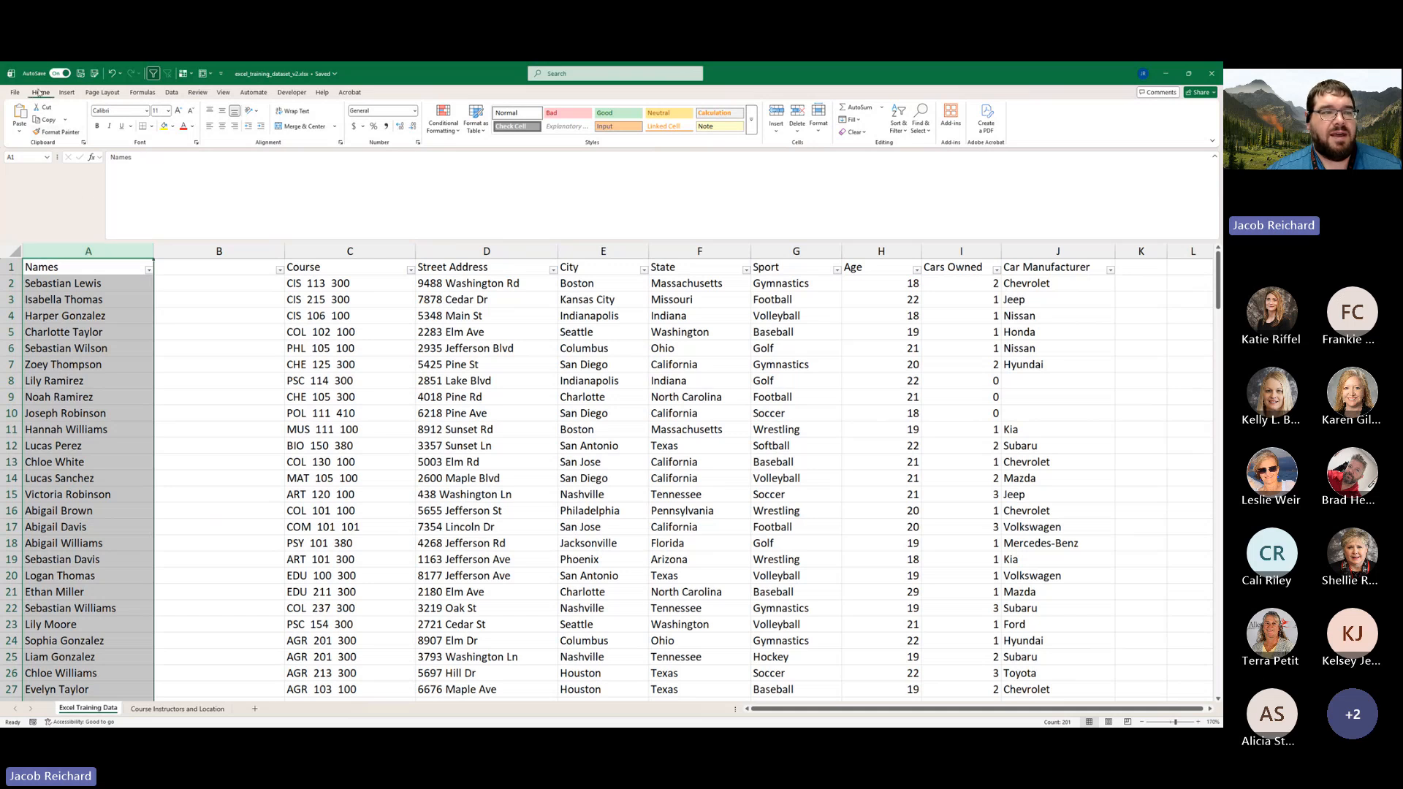
left_click(173, 93)
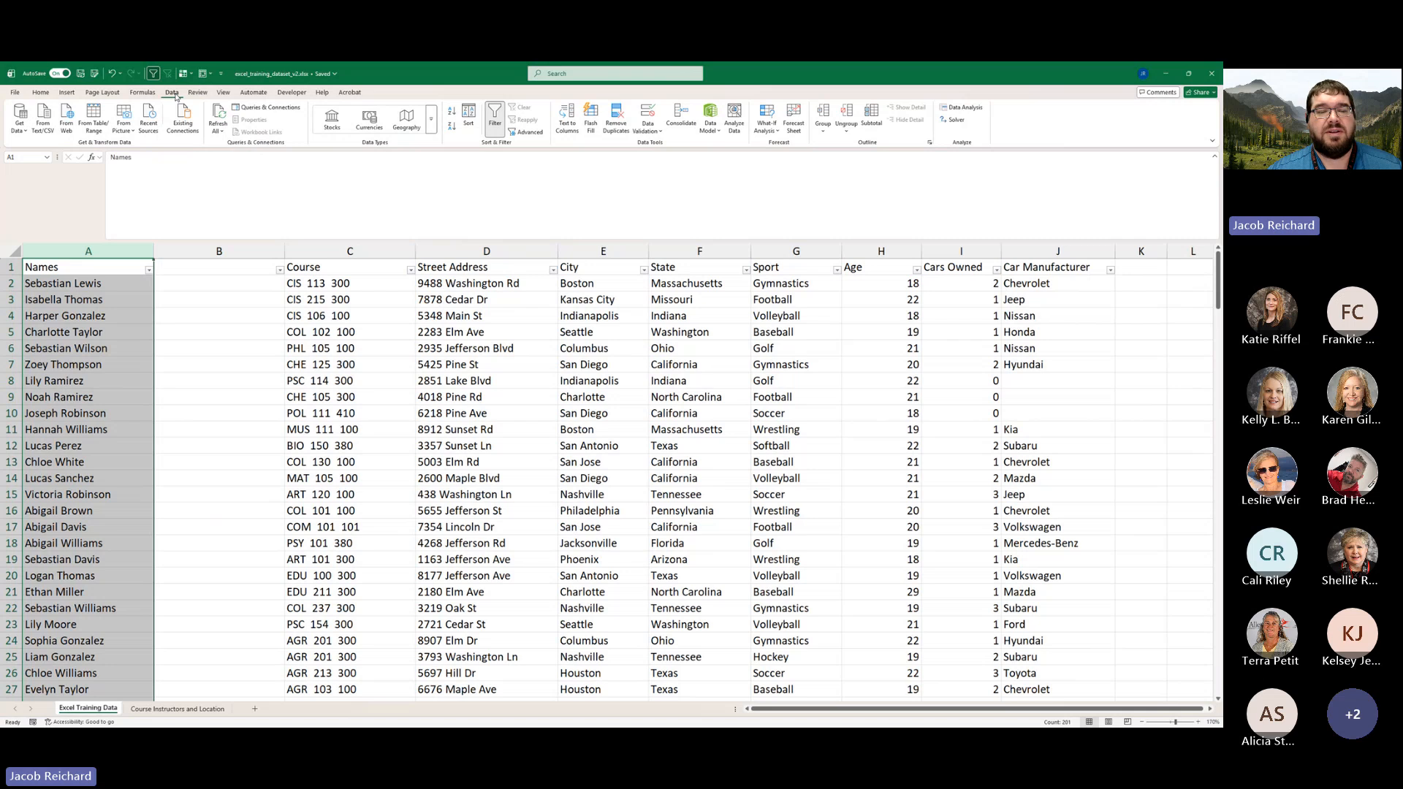
left_click(573, 128)
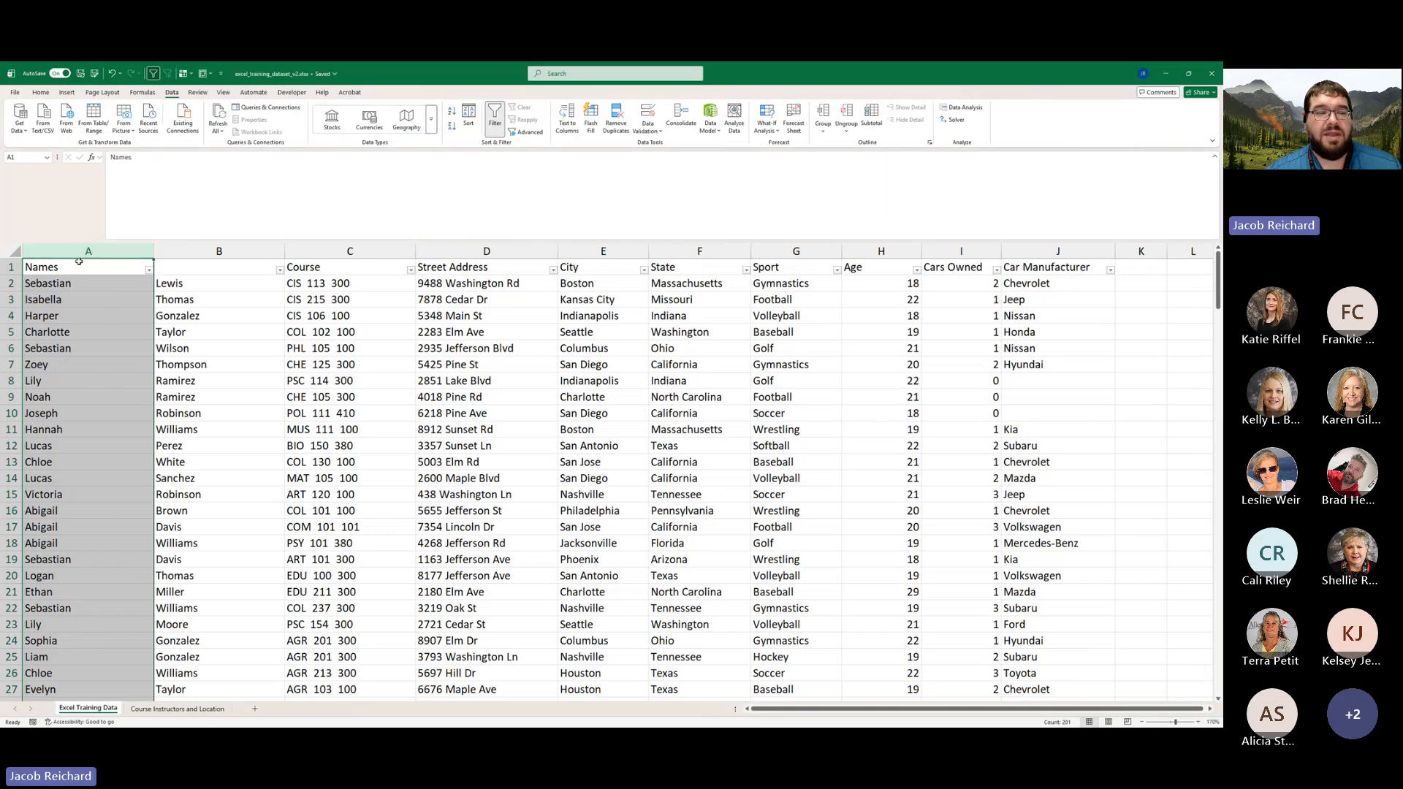
- Label the header cells of the split name columns "First Name" in A1 and "Last Name" in B1
left_click(82, 267)
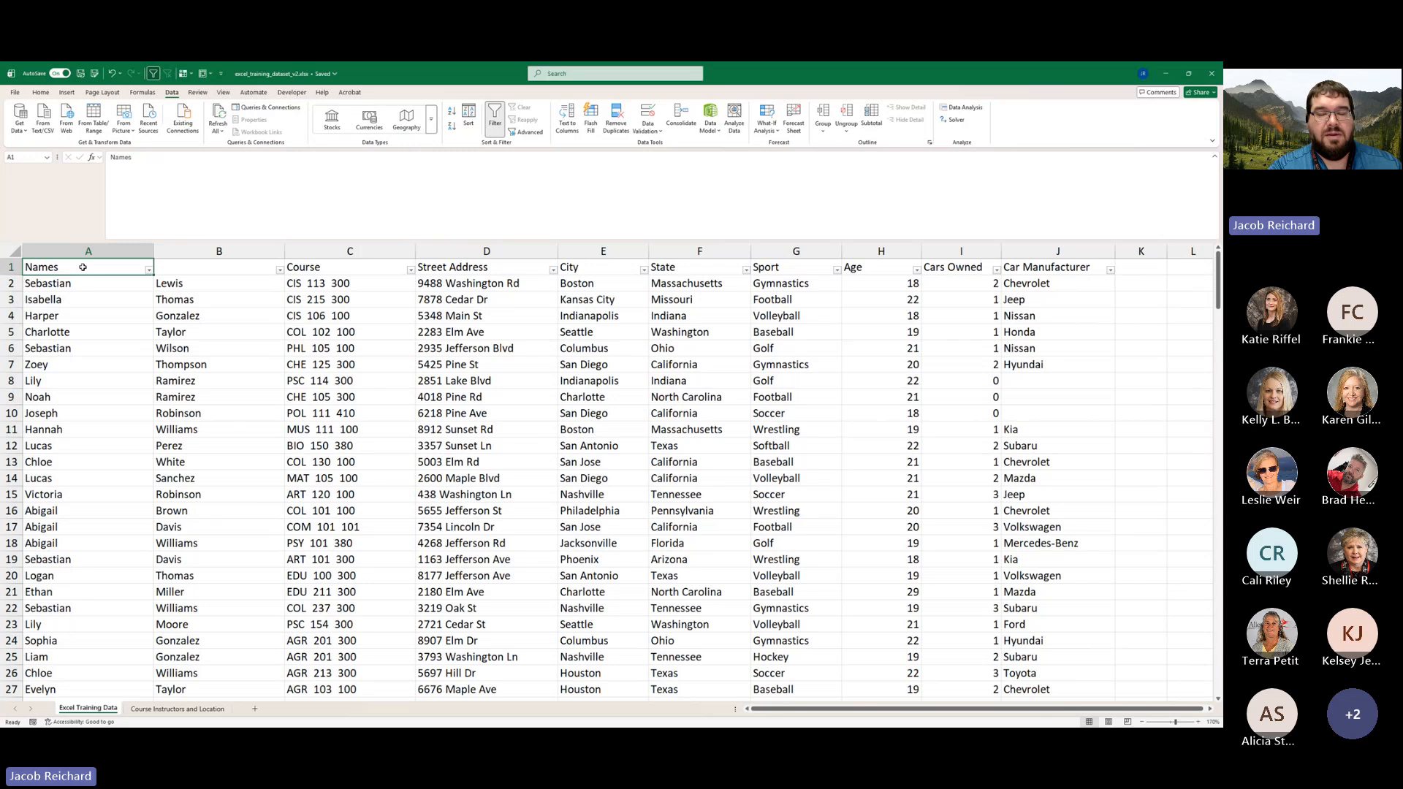
type("First")
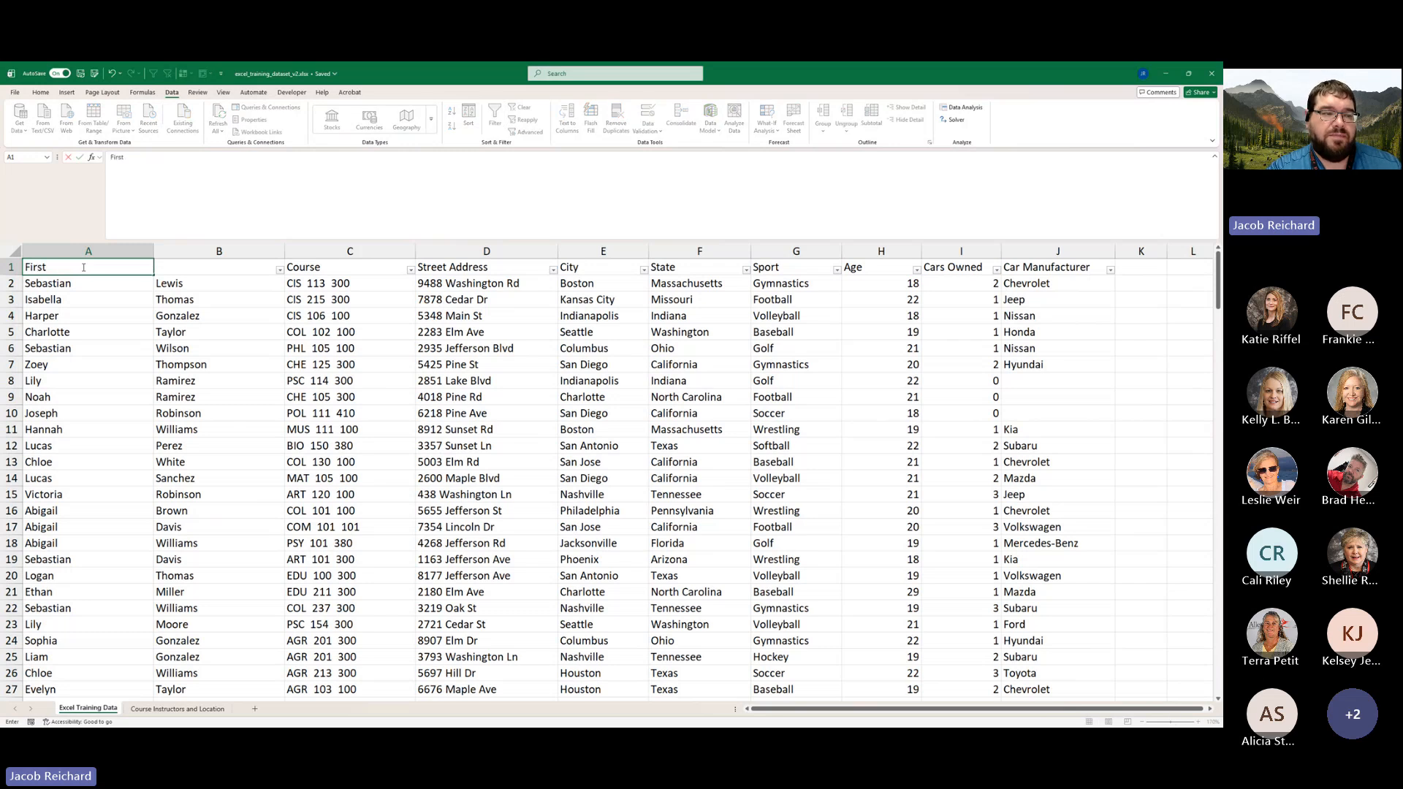
type(" Name")
key("Tab")
type("L")
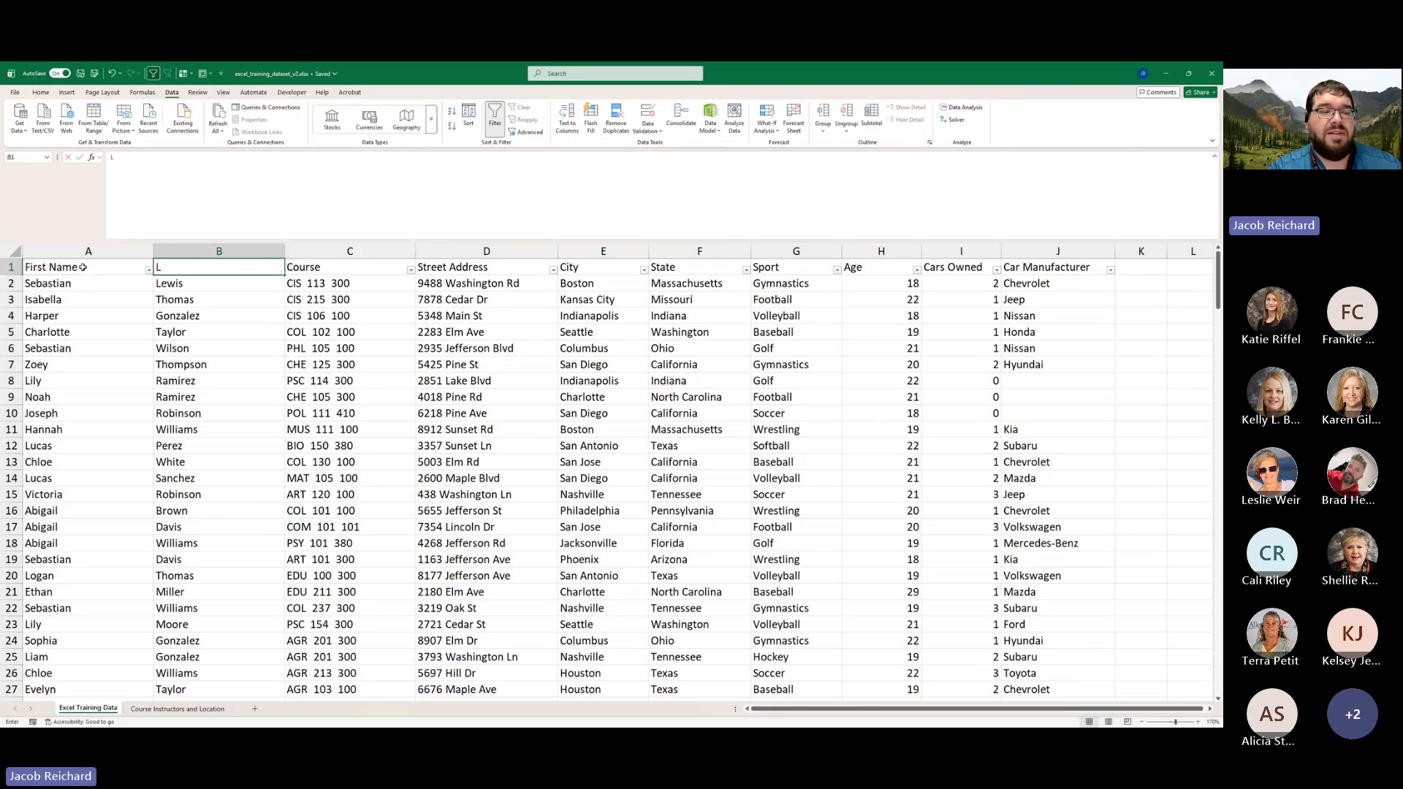
type("ast Name")
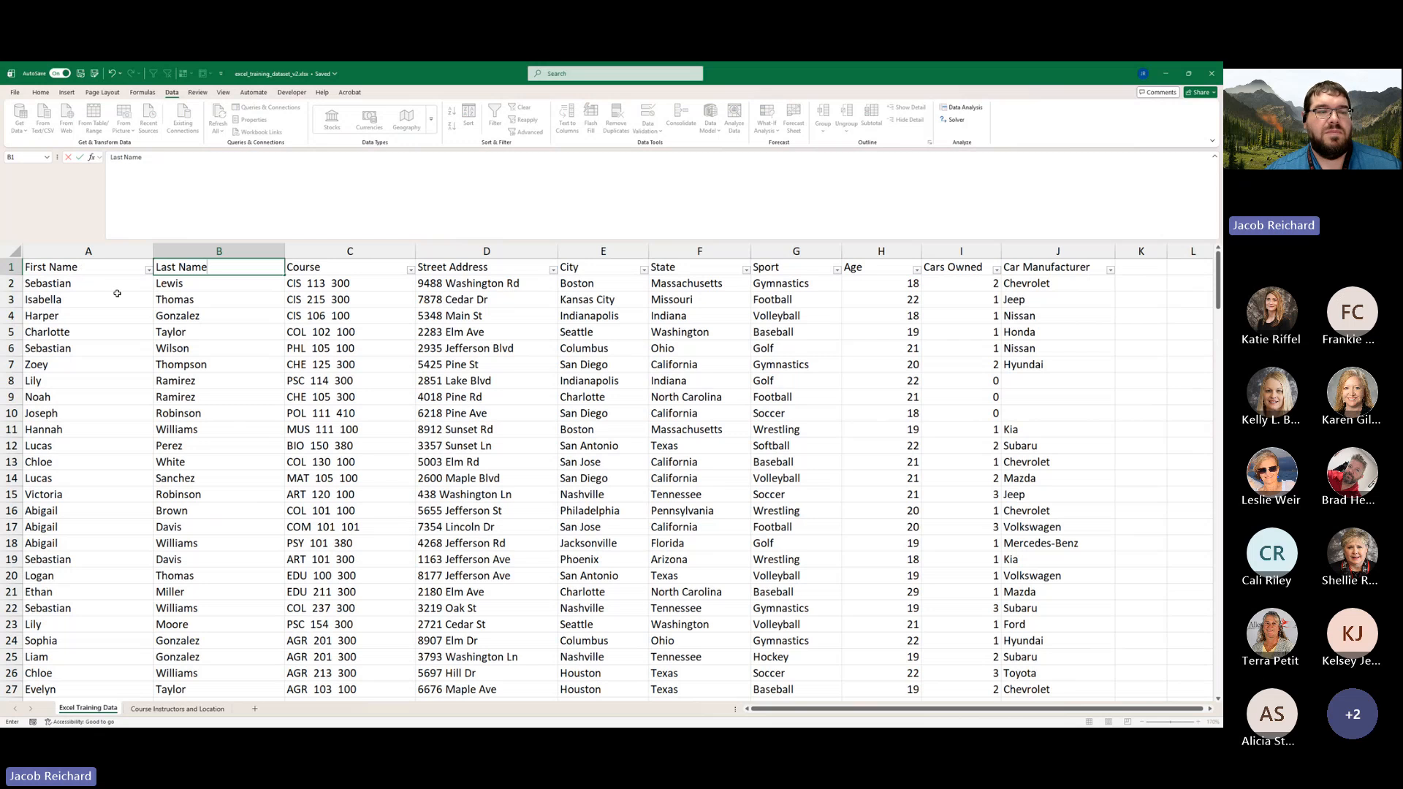
left_click(179, 348)
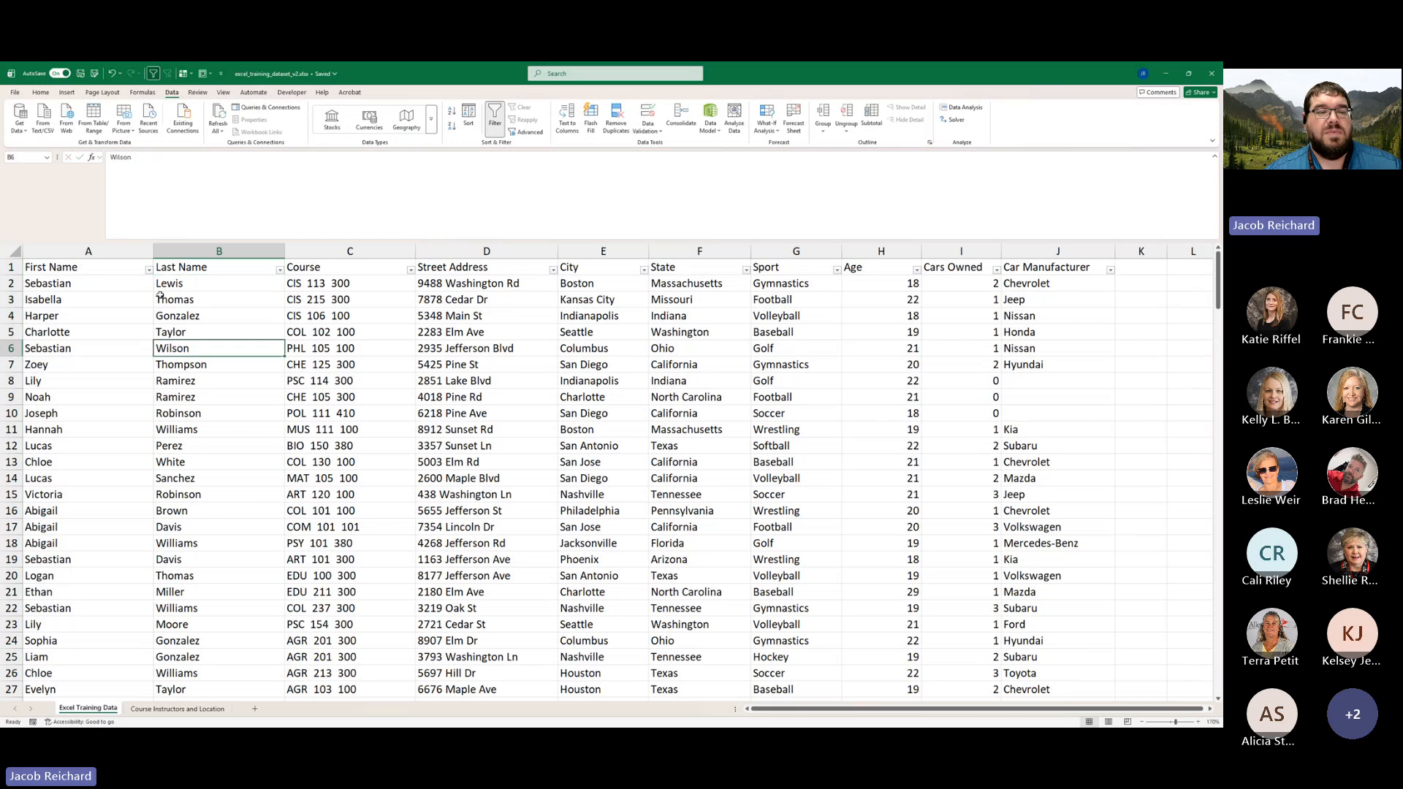
- Custom sort the whole sheet by Last Name and then by First Name, both on cell values from A to Z
left_click(18, 250)
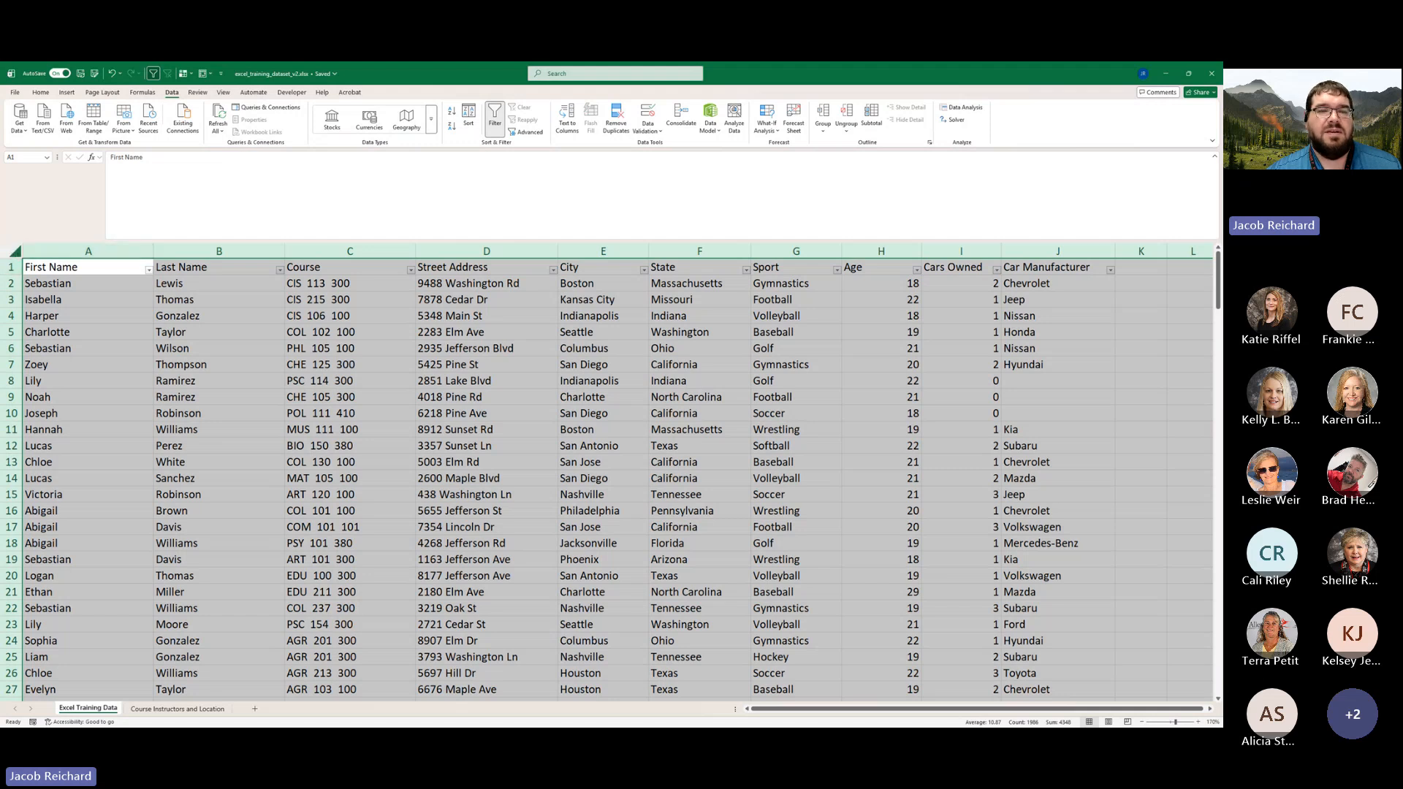
left_click(41, 92)
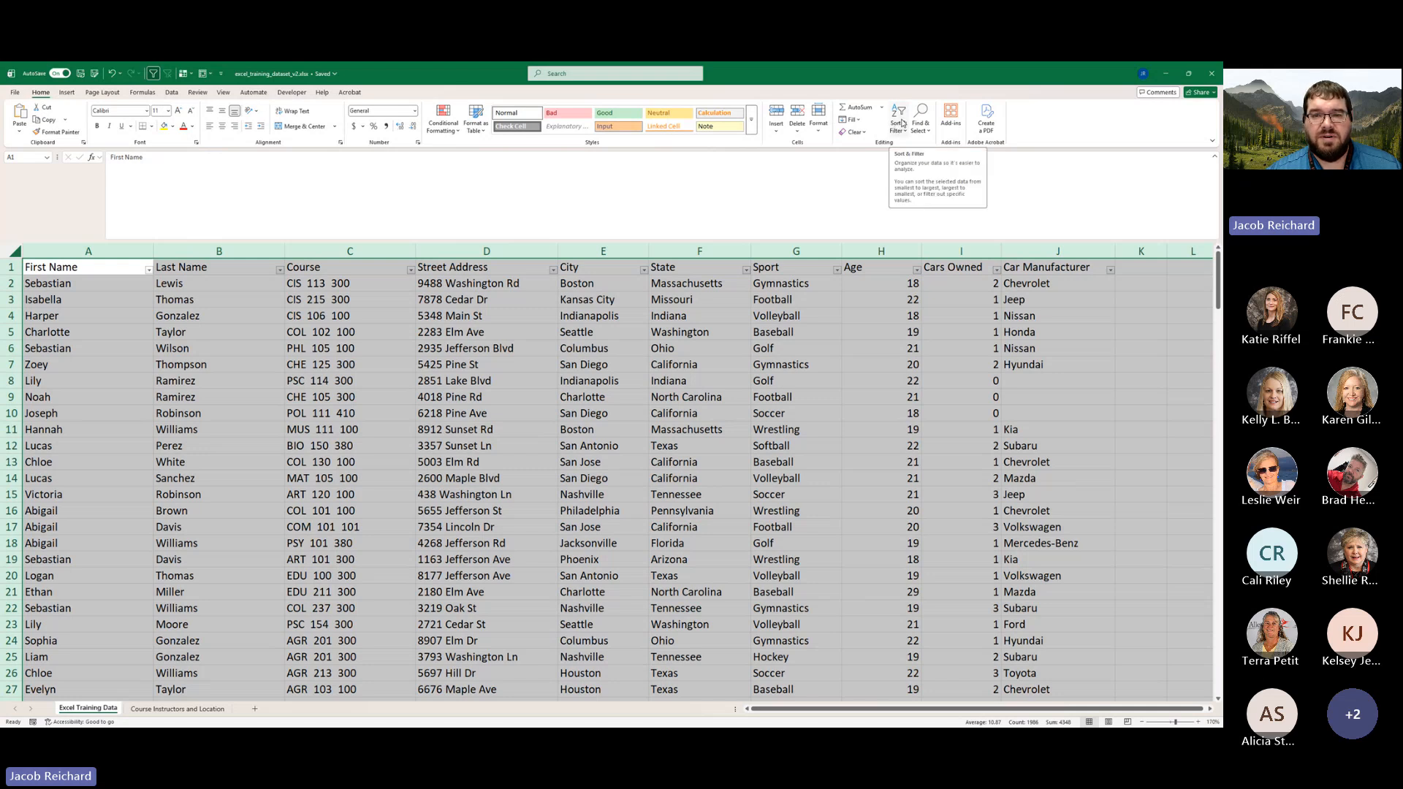
left_click(902, 123)
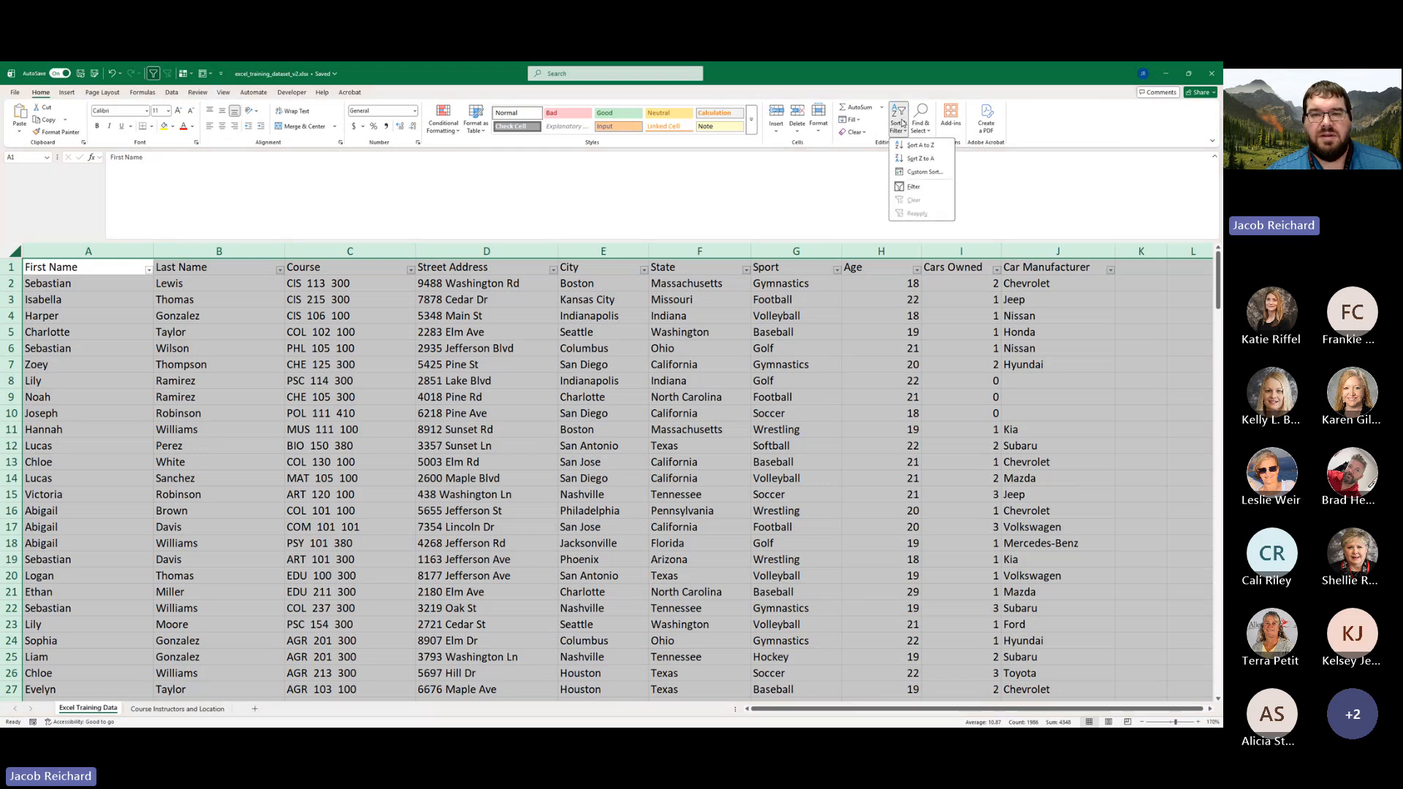
left_click(918, 173)
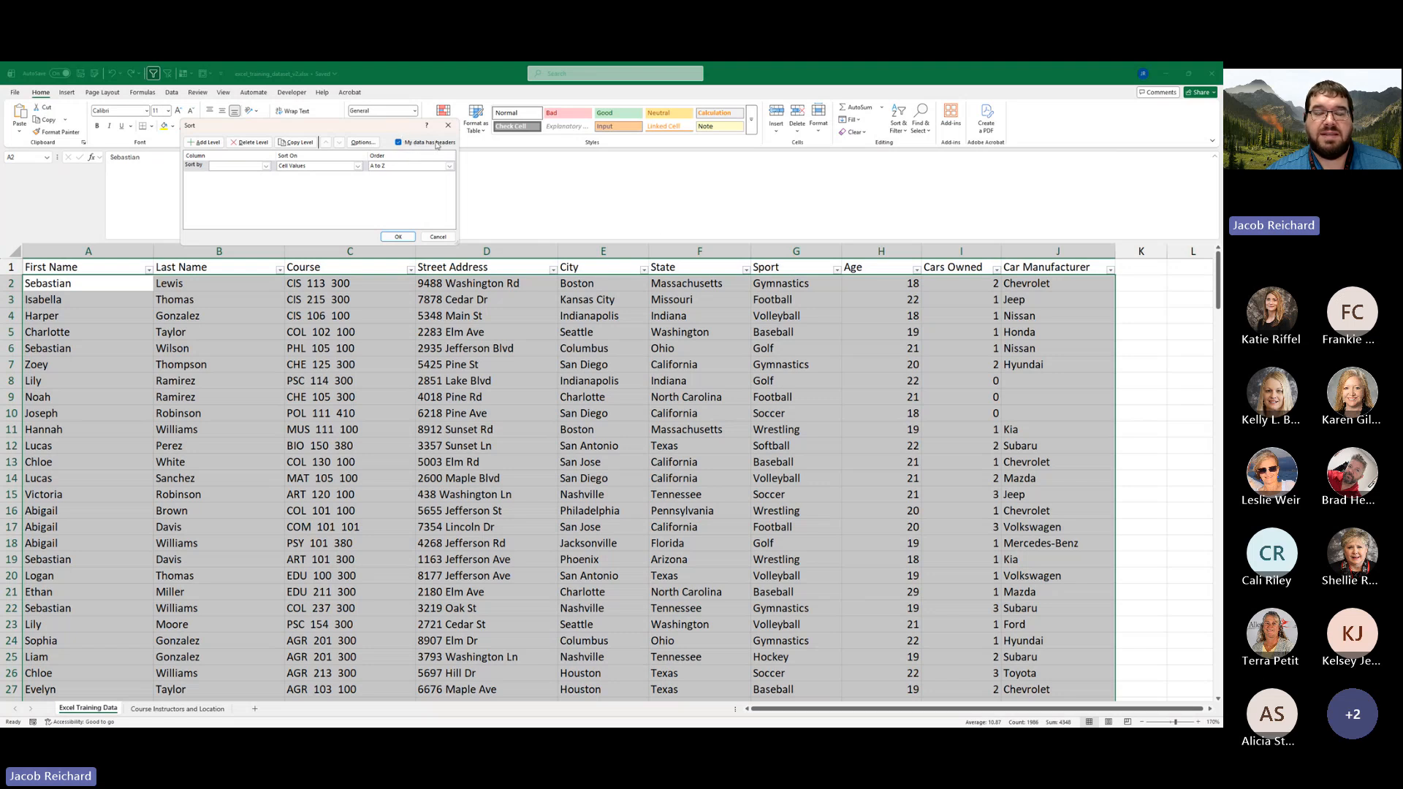
left_click(223, 167)
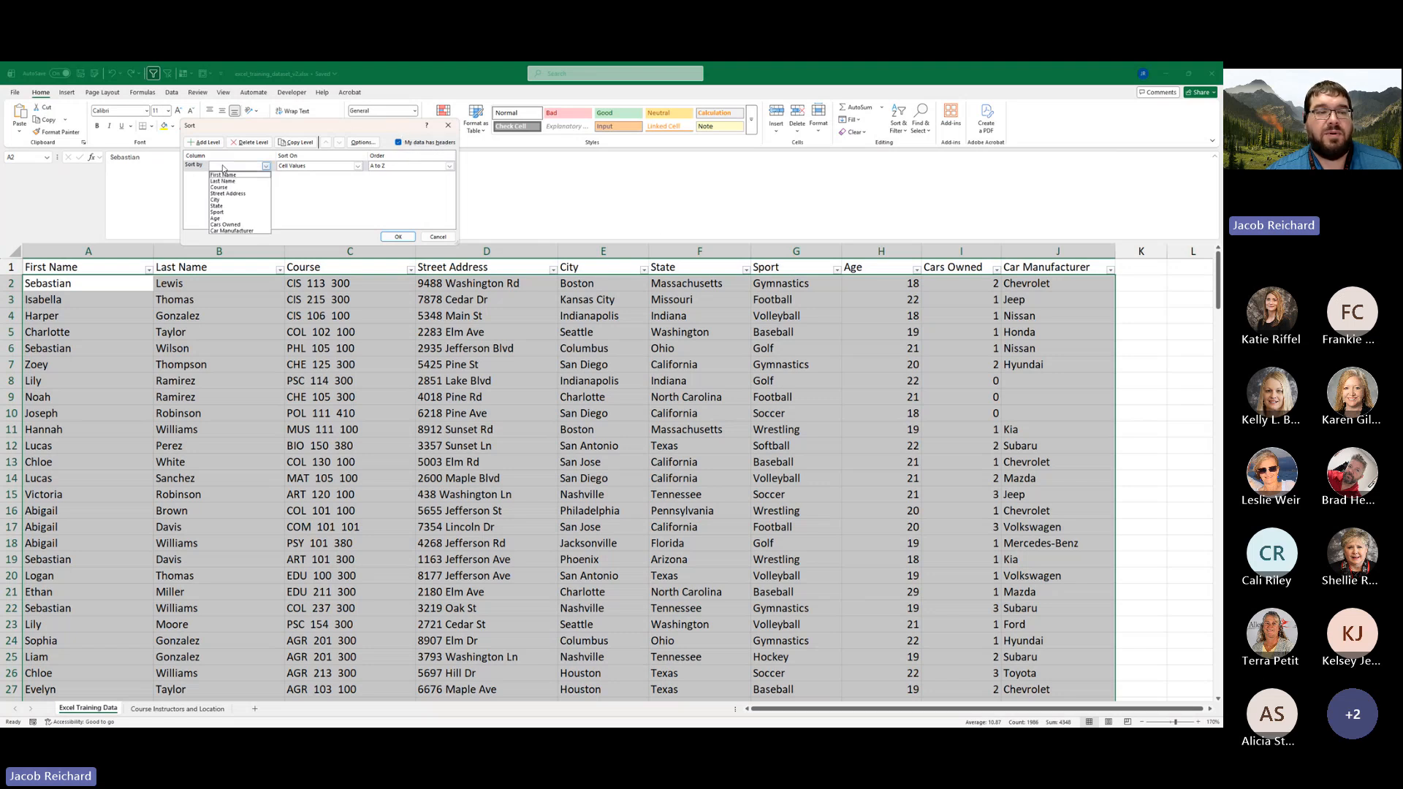
left_click(232, 182)
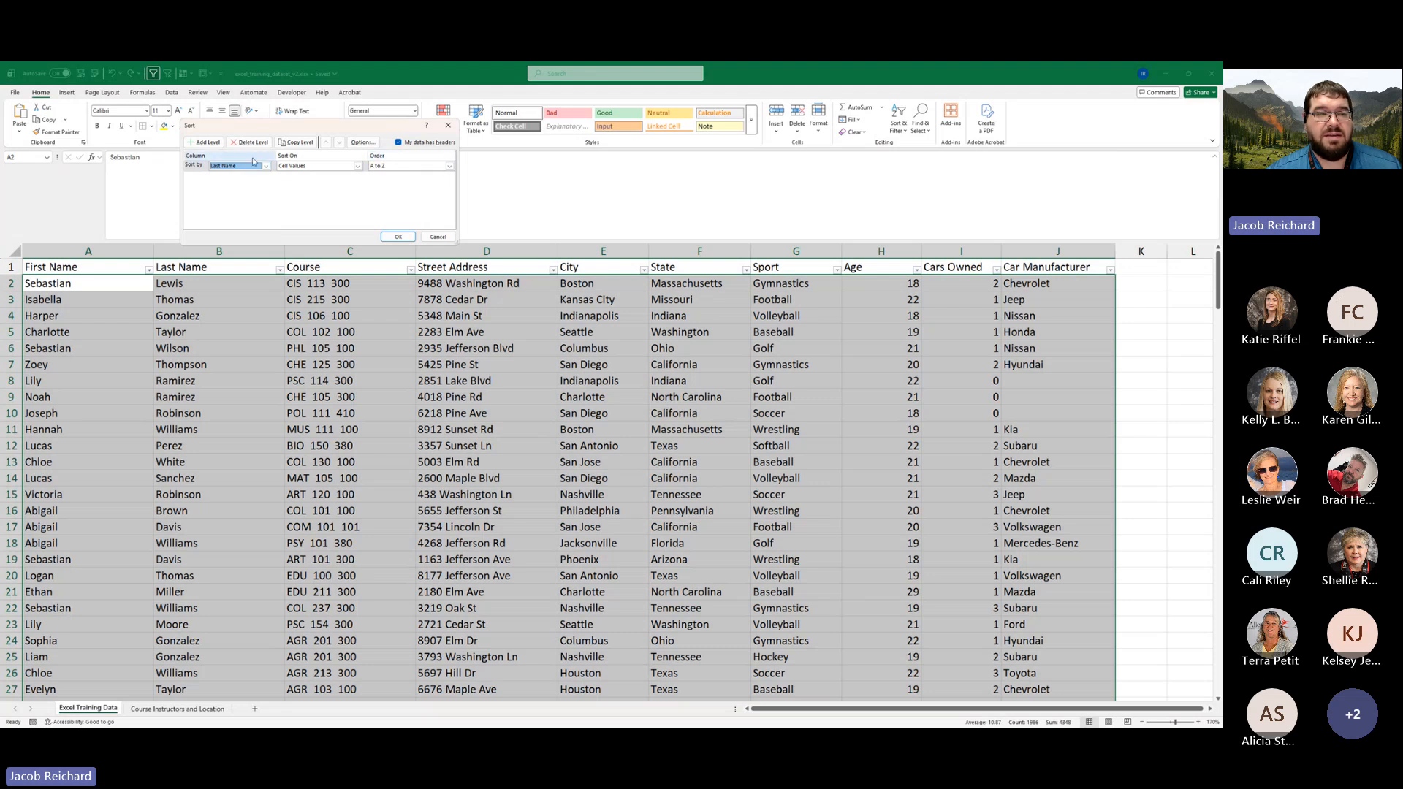
left_click(210, 145)
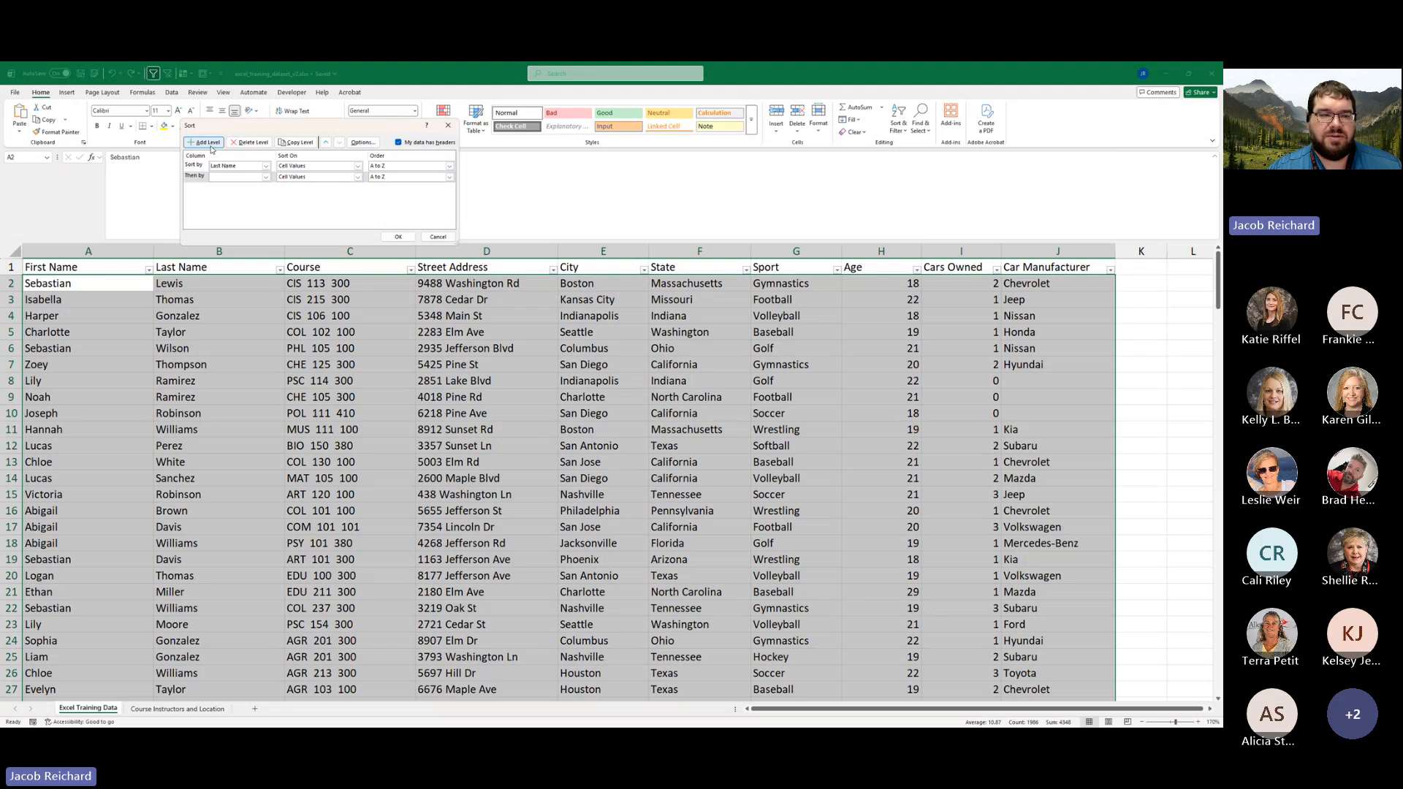
left_click(266, 178)
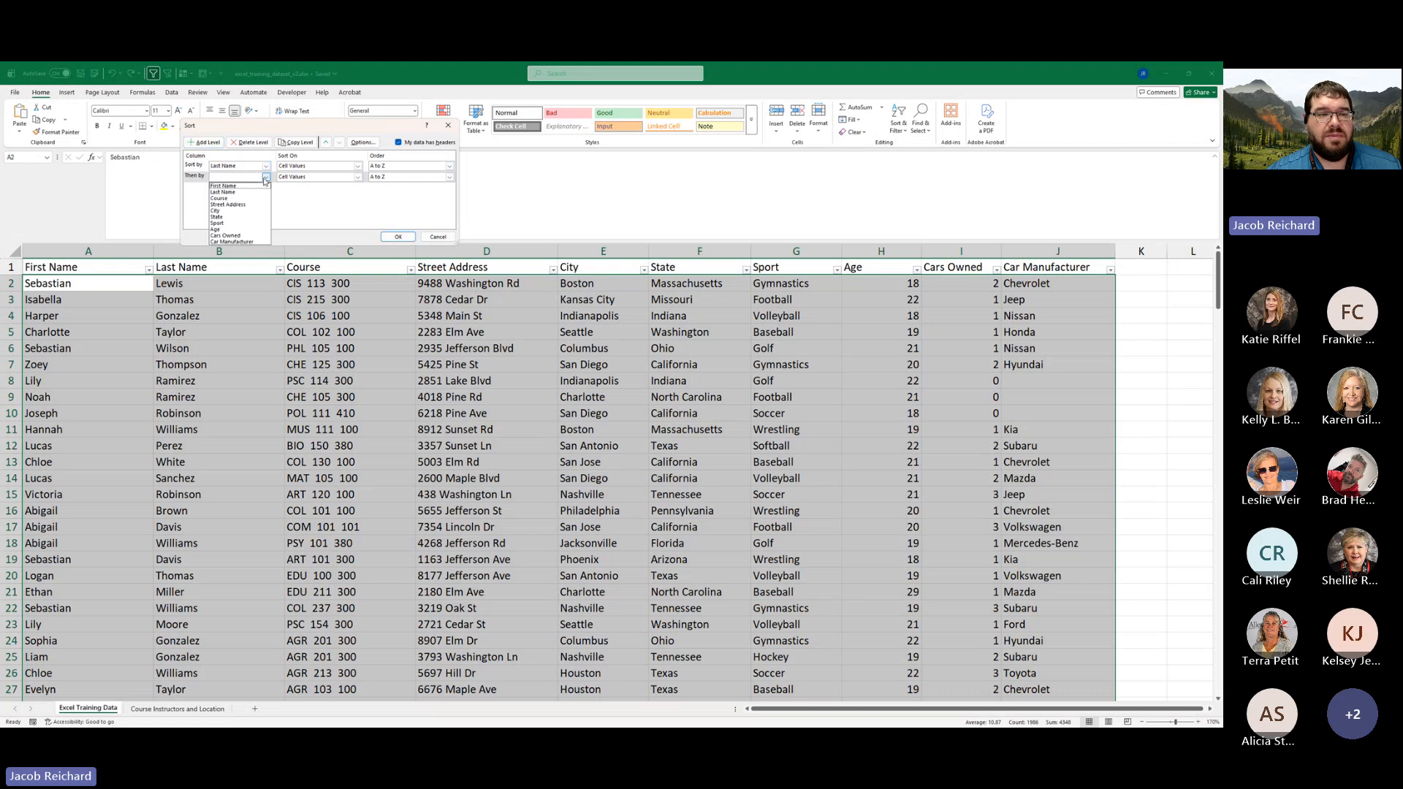
left_click(224, 185)
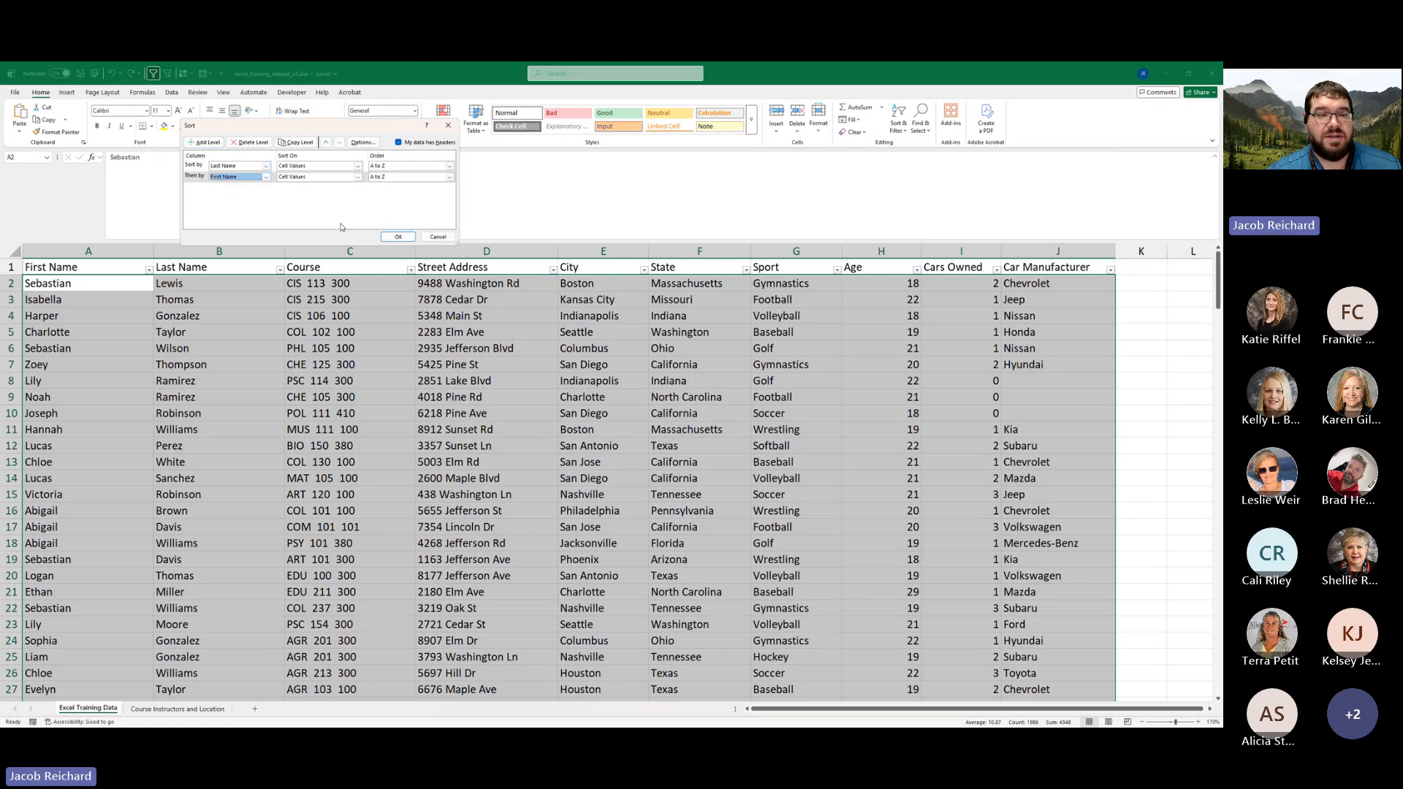
left_click(399, 238)
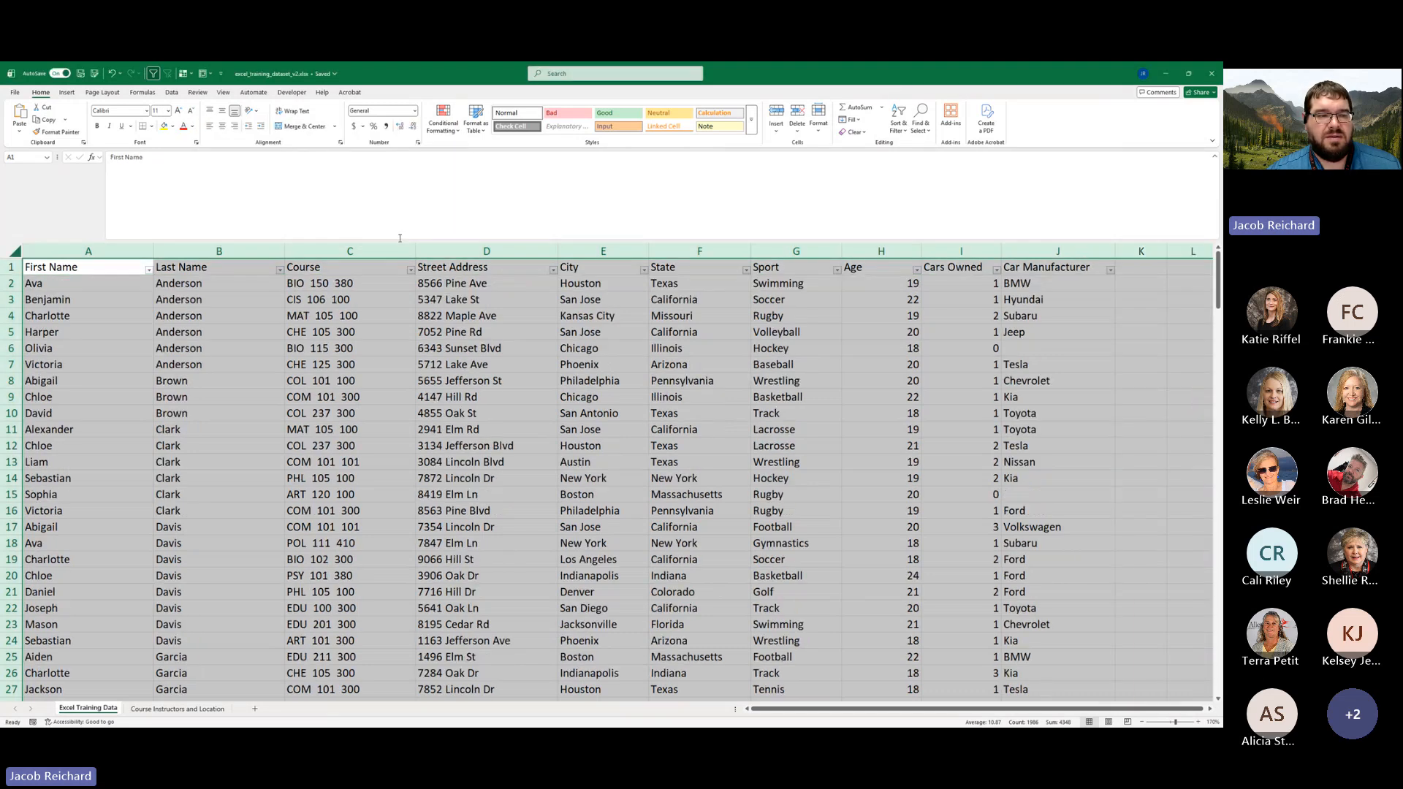
- Check the sort order of the first group of matching last names and their first names in rows 2 to 7
left_click(216, 283)
left_click_drag(216, 283, 196, 365)
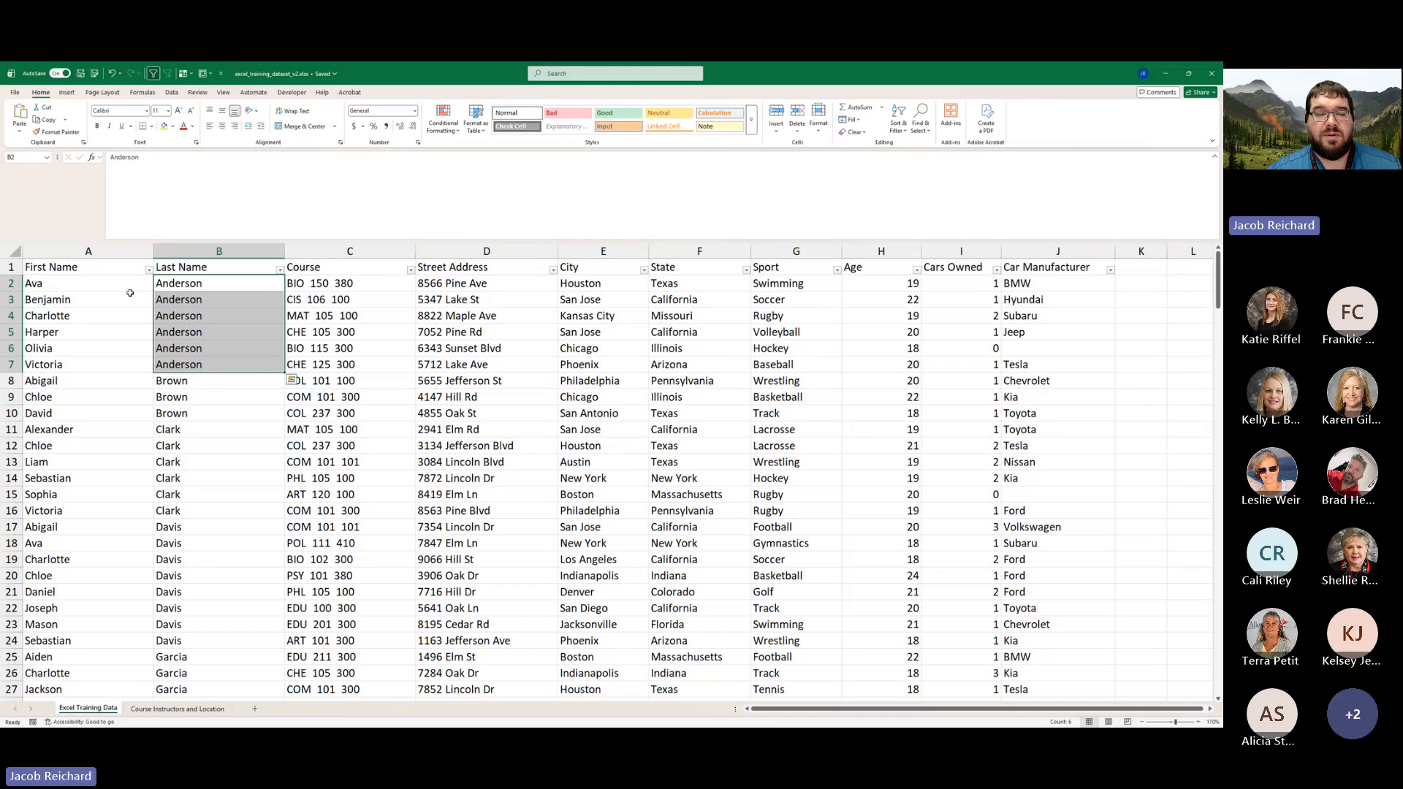
left_click(107, 285)
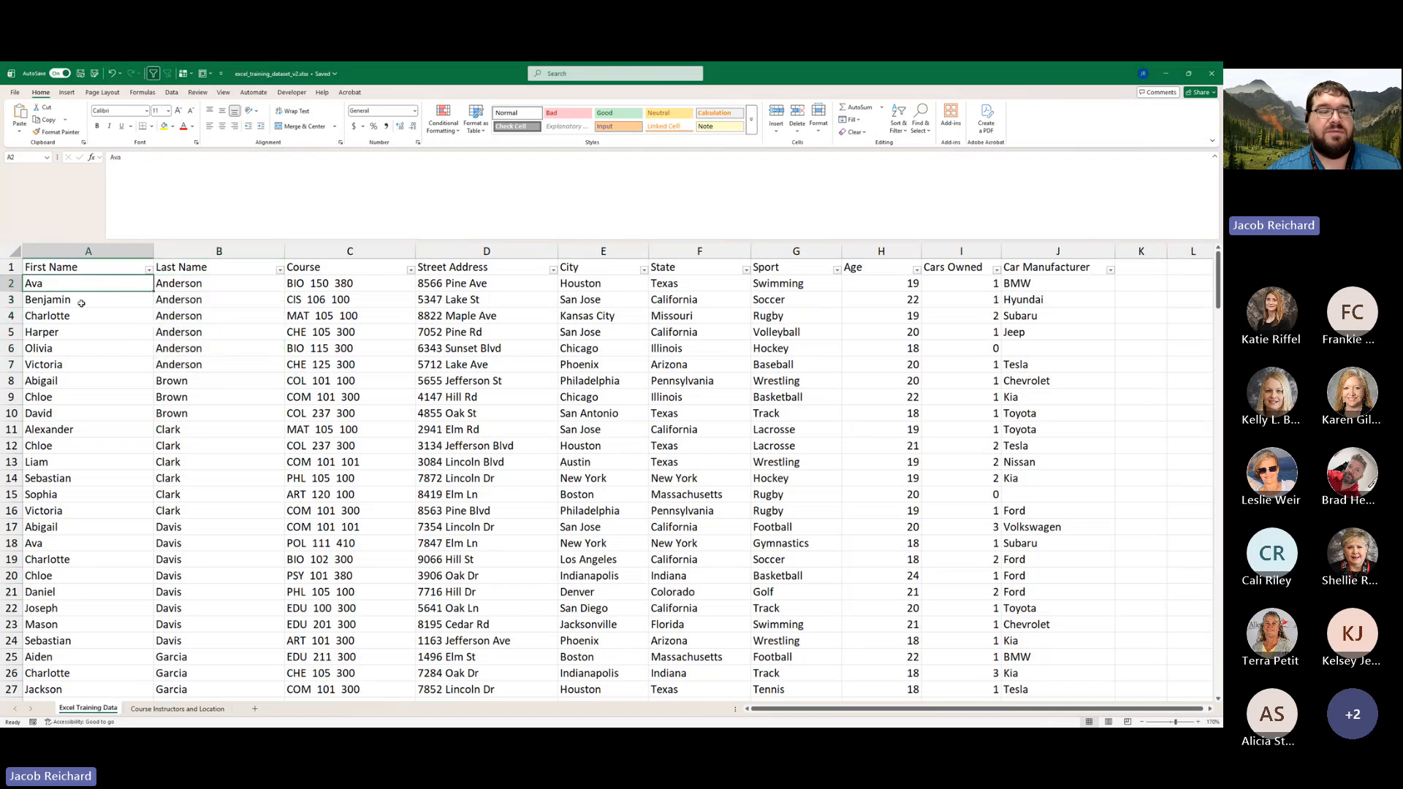
left_click(81, 303)
left_click(75, 320)
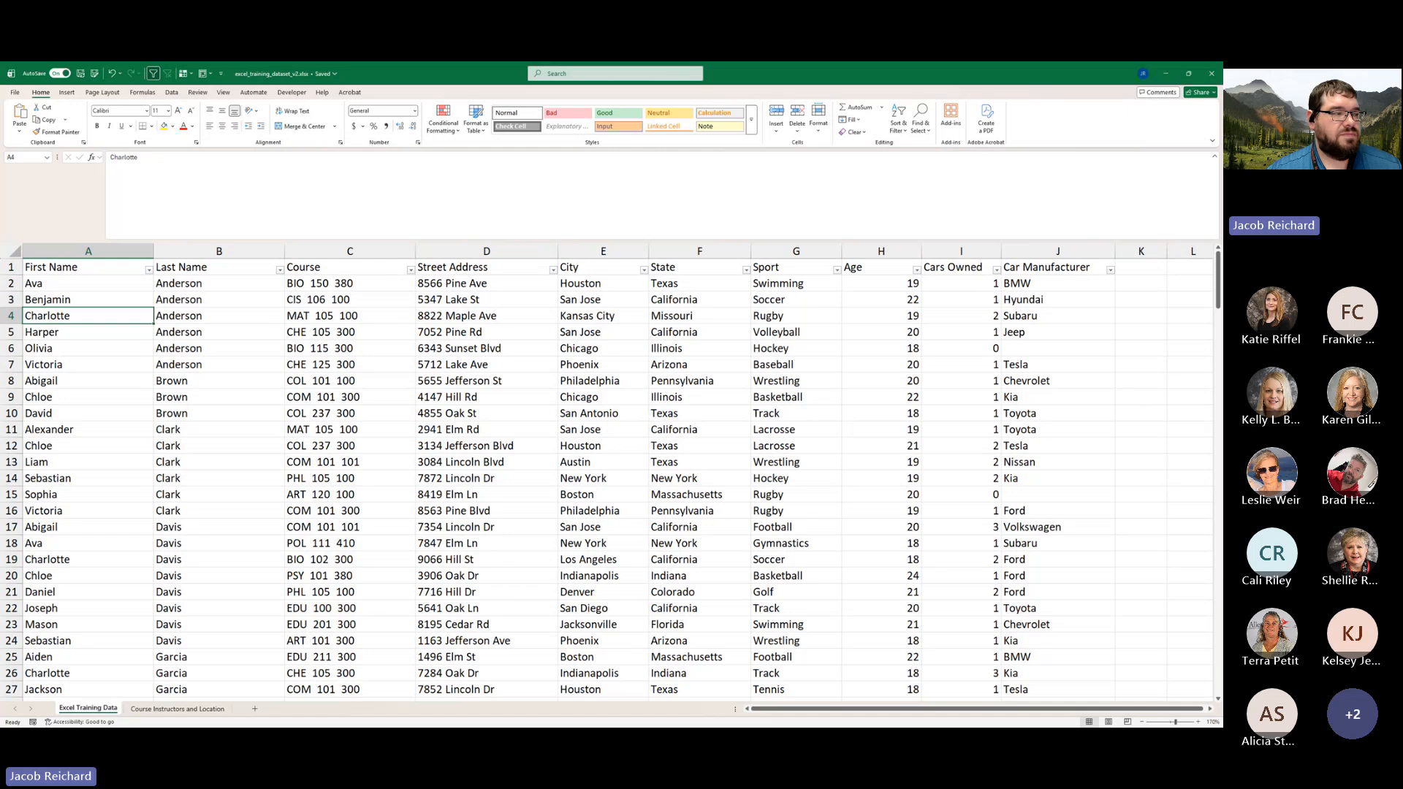
- Insert a blank column between the Course and Street Address columns
left_click(381, 397)
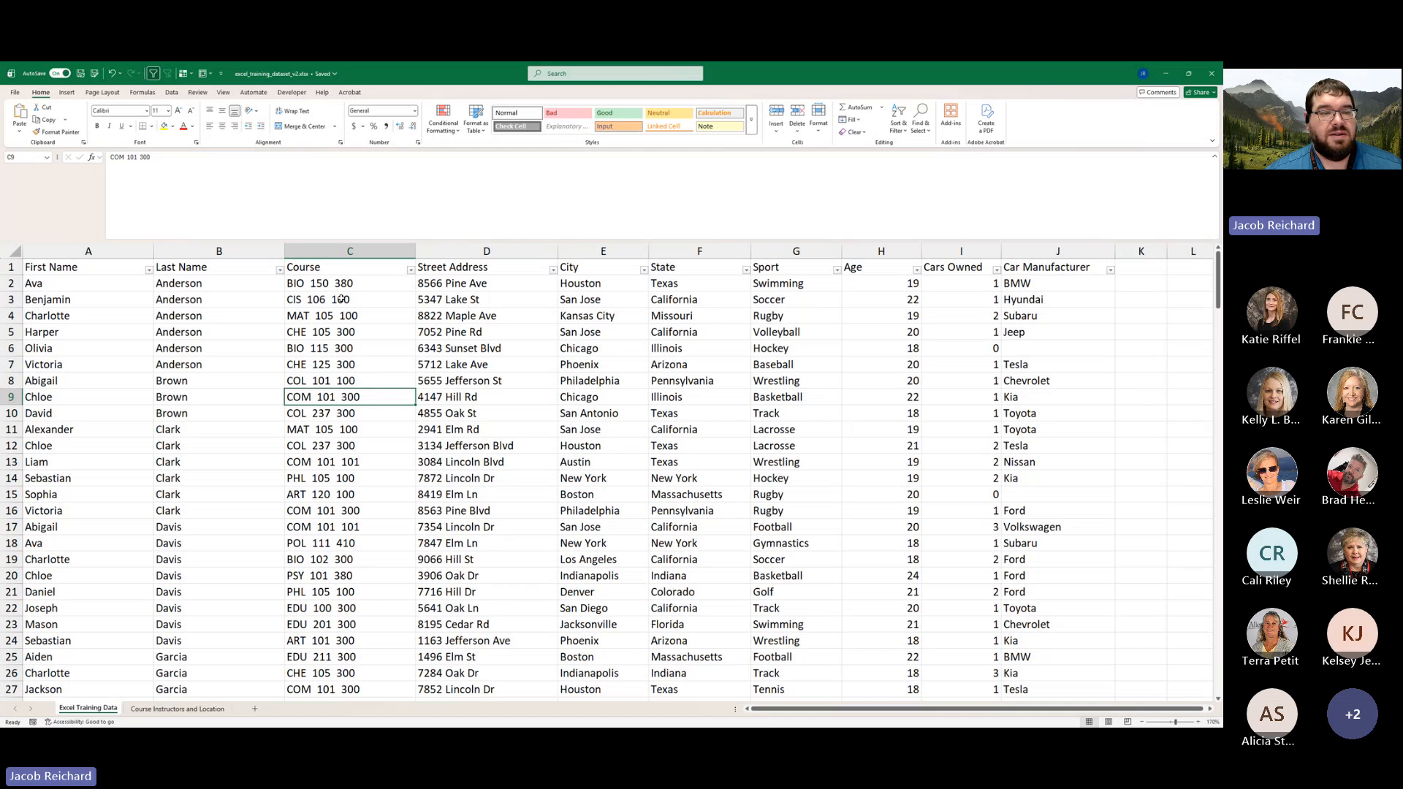
left_click(343, 267)
left_click(350, 250)
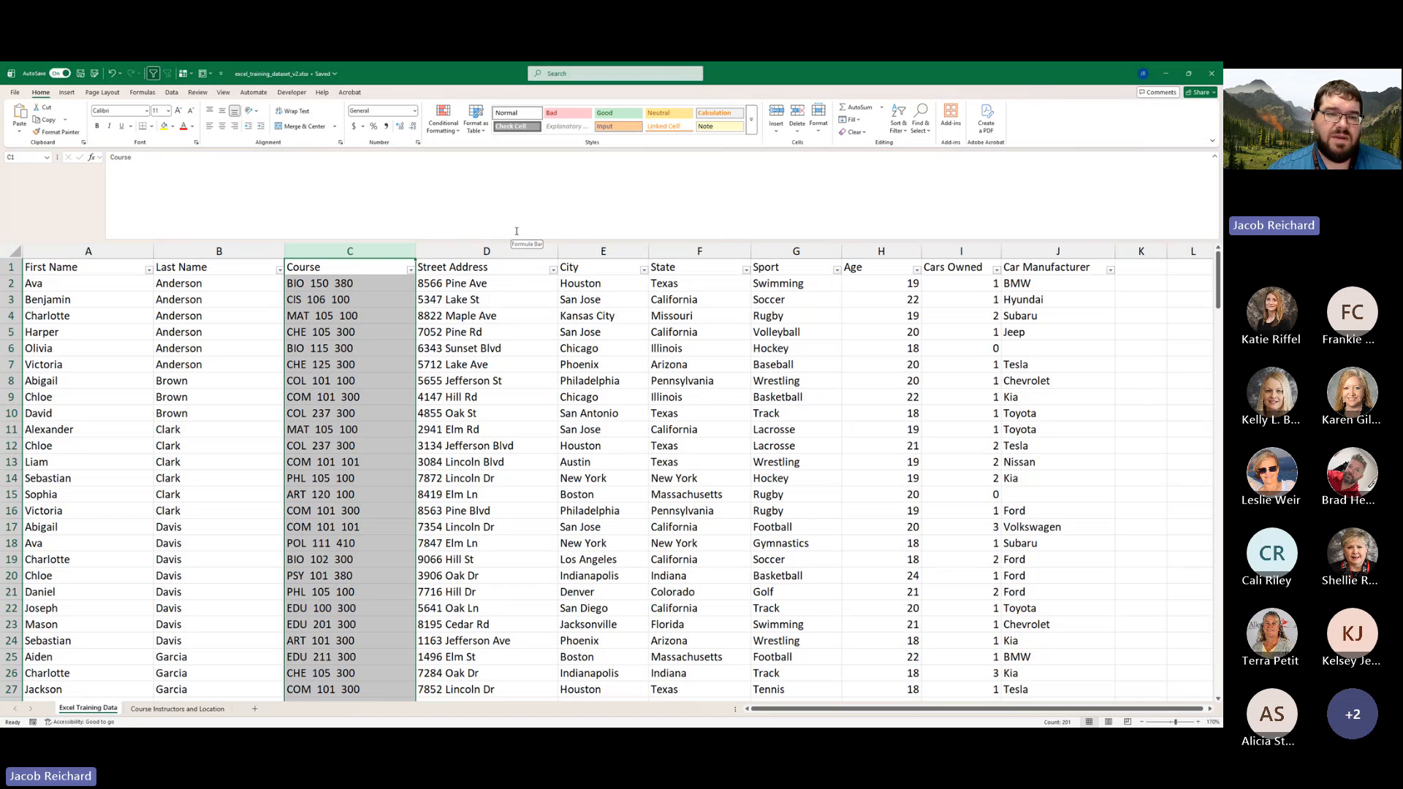
left_click(486, 251)
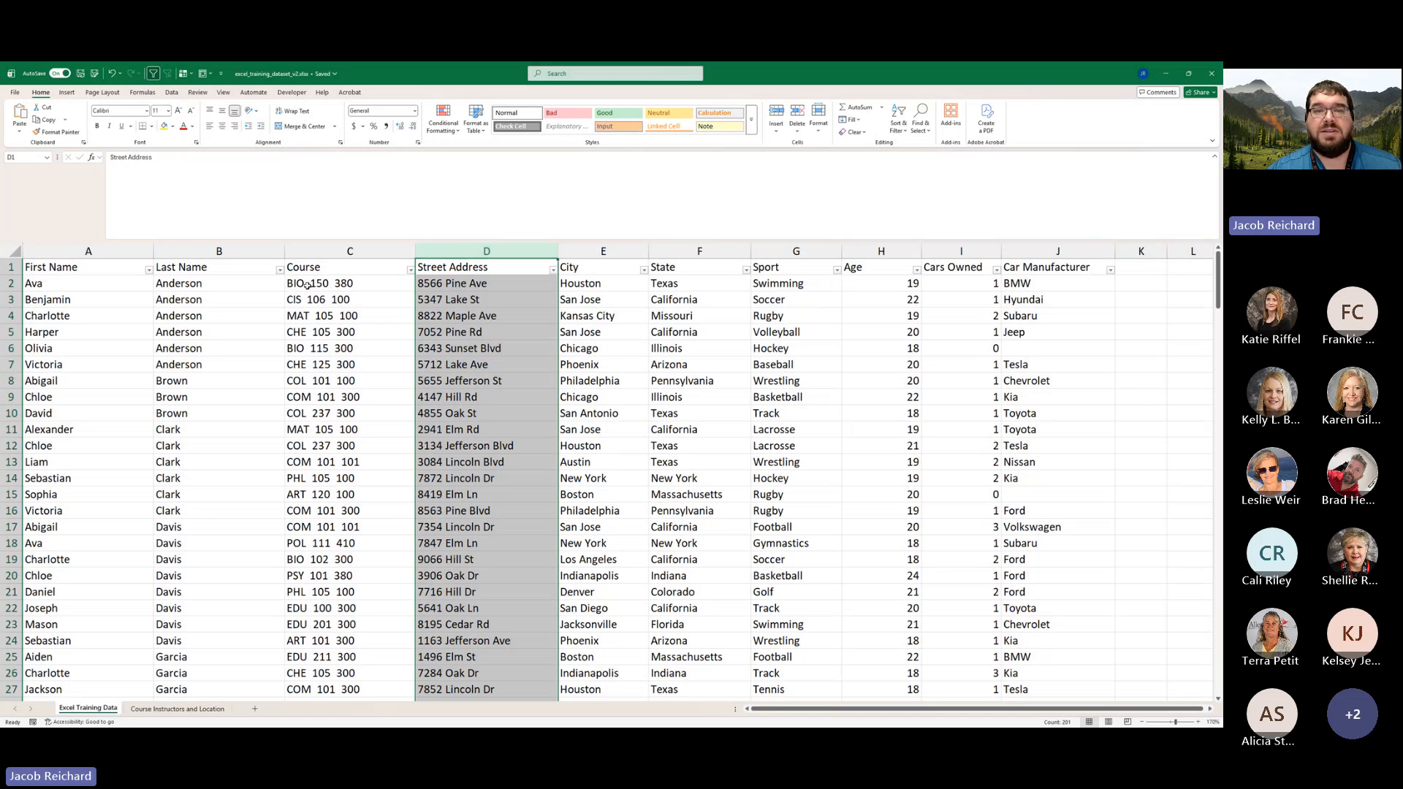
right_click(486, 251)
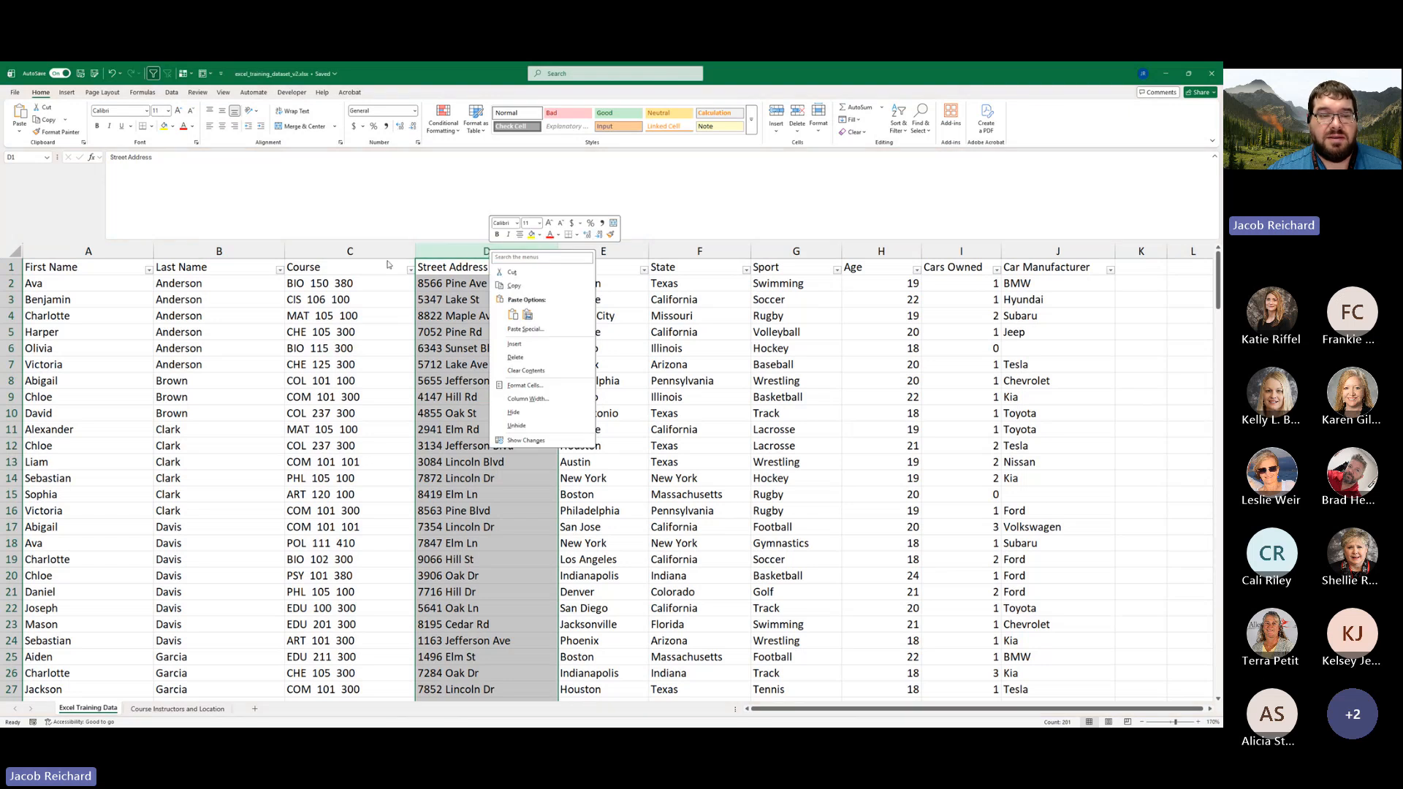
left_click(518, 345)
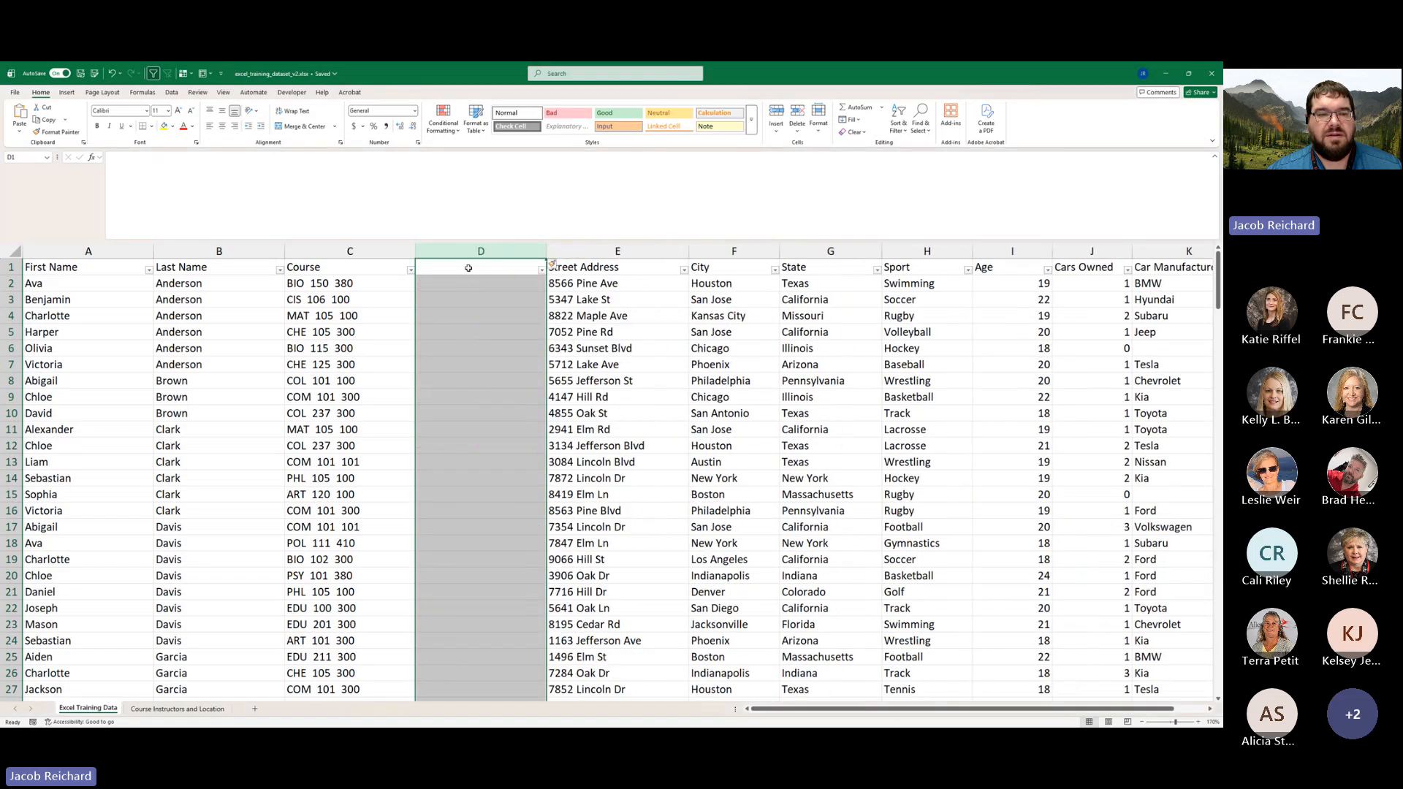
- Enter "Department" as the header of the blank column D beside Course
left_click(468, 268)
type("Departmen")
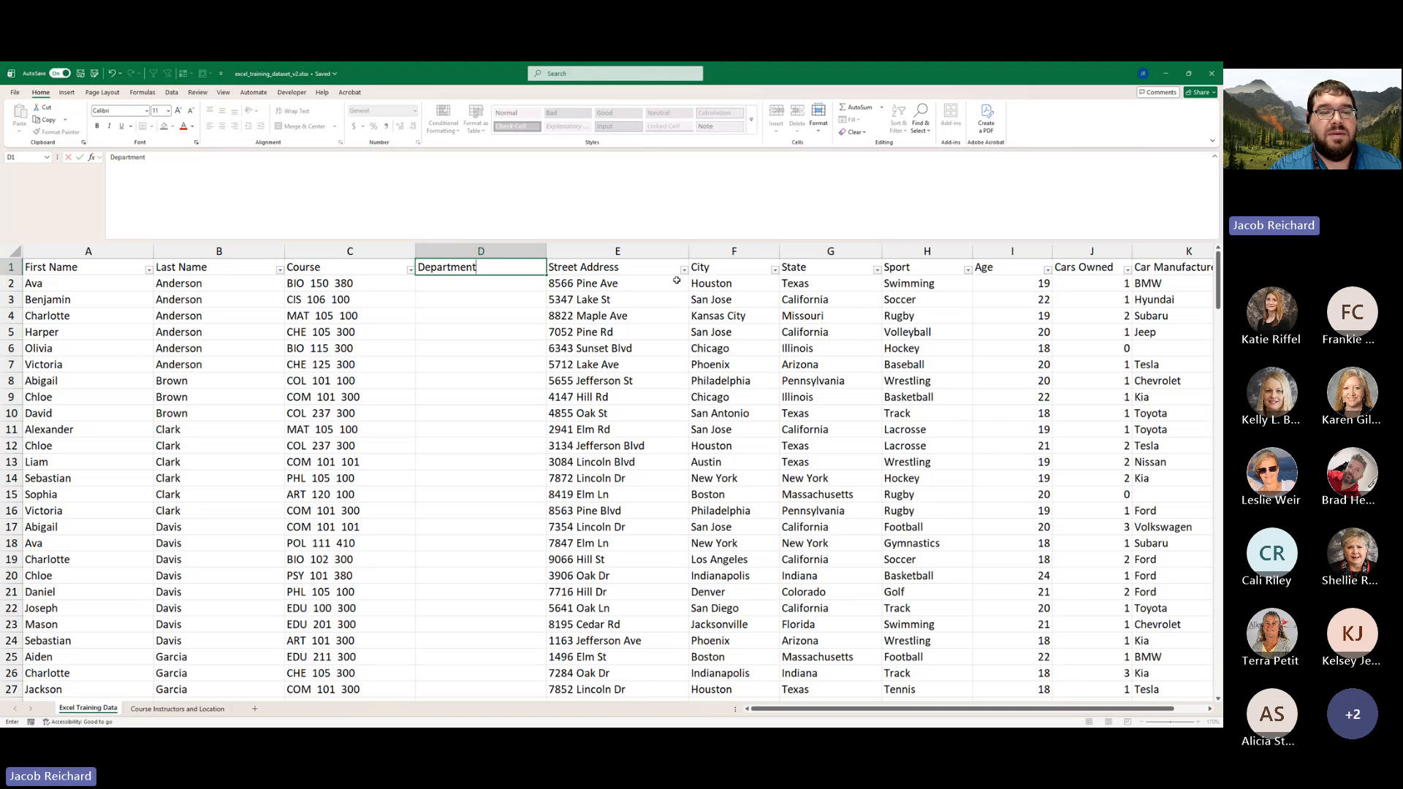
type("t")
key("Return")
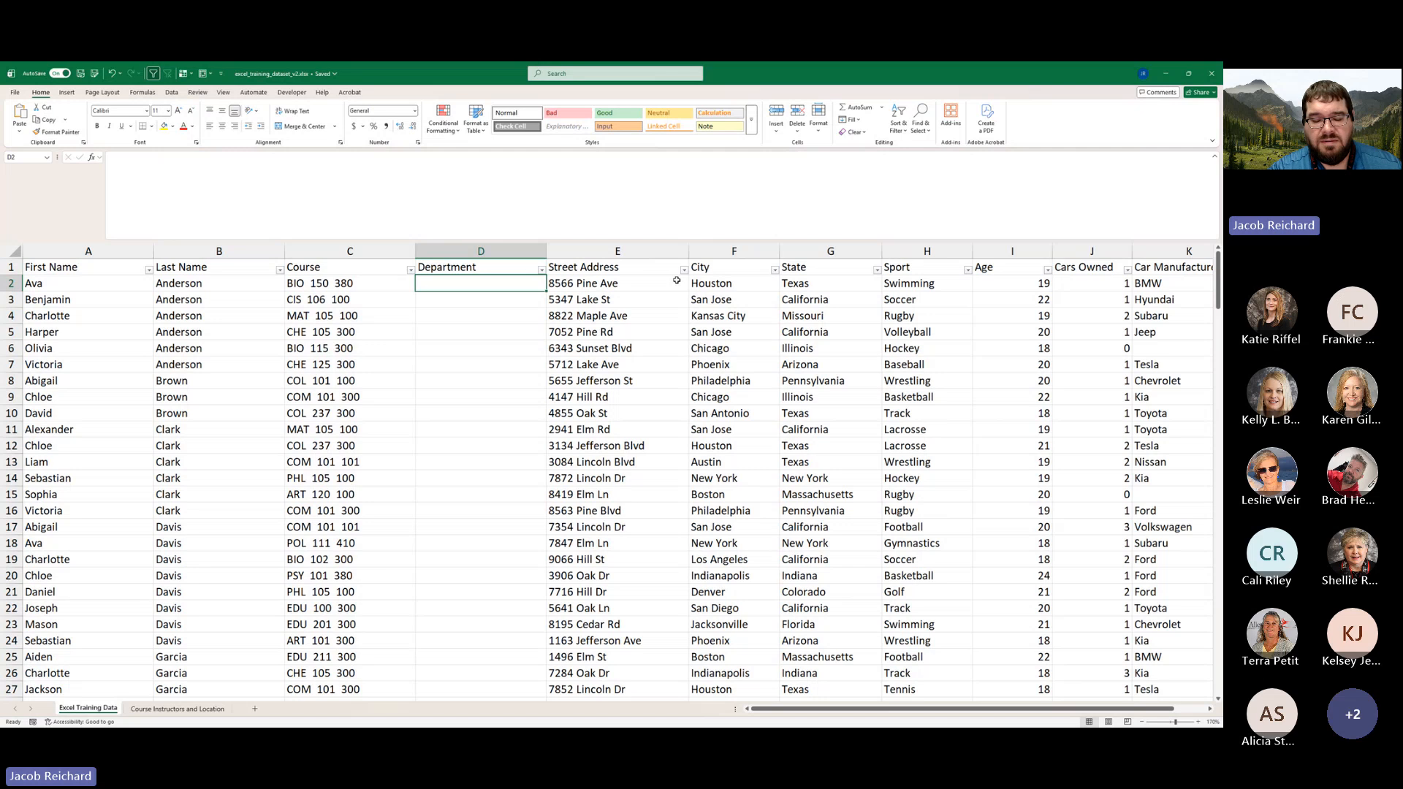
- Enter the formula =LEFT(C2,3) in cell D2 to extract the three-letter department code from the course, and check the formula
type("=")
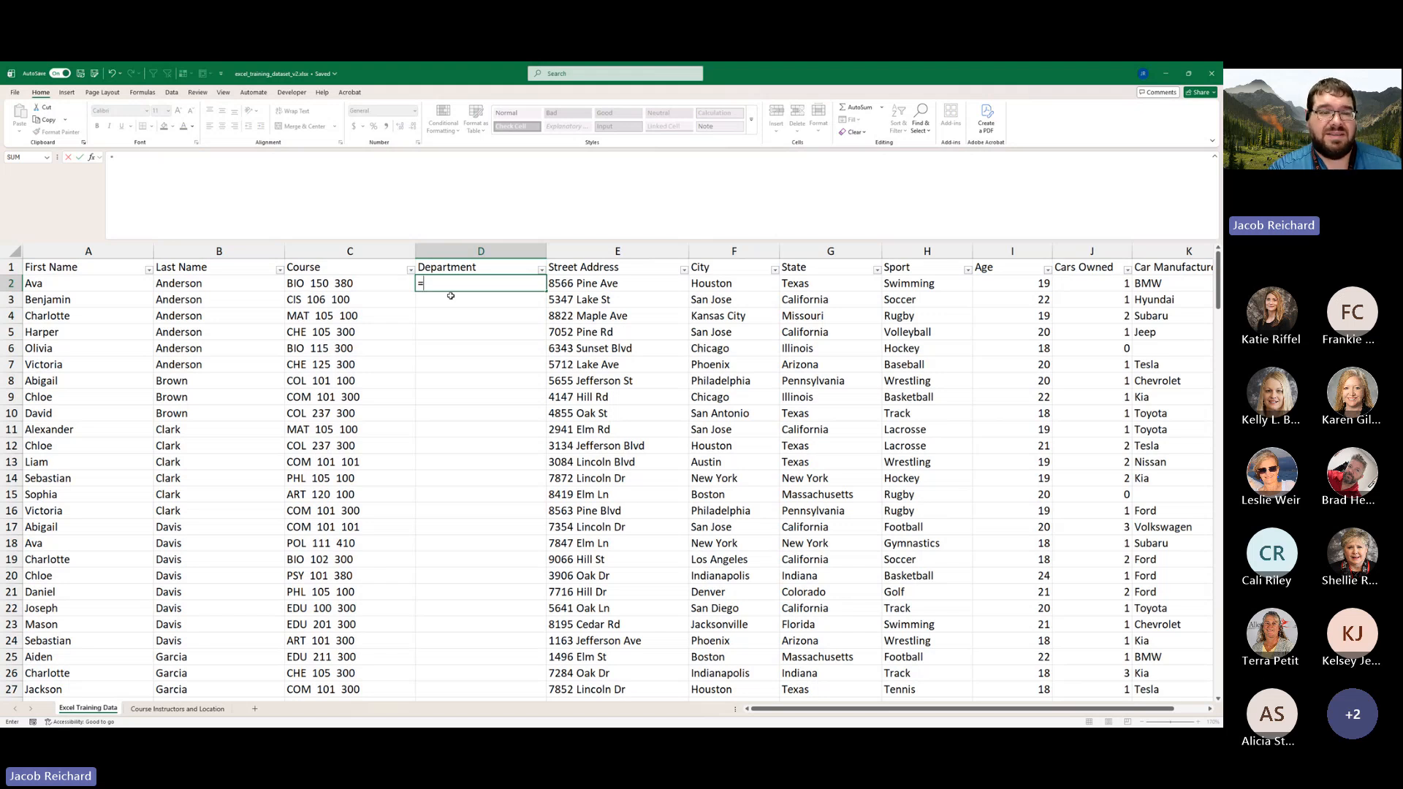
type("left")
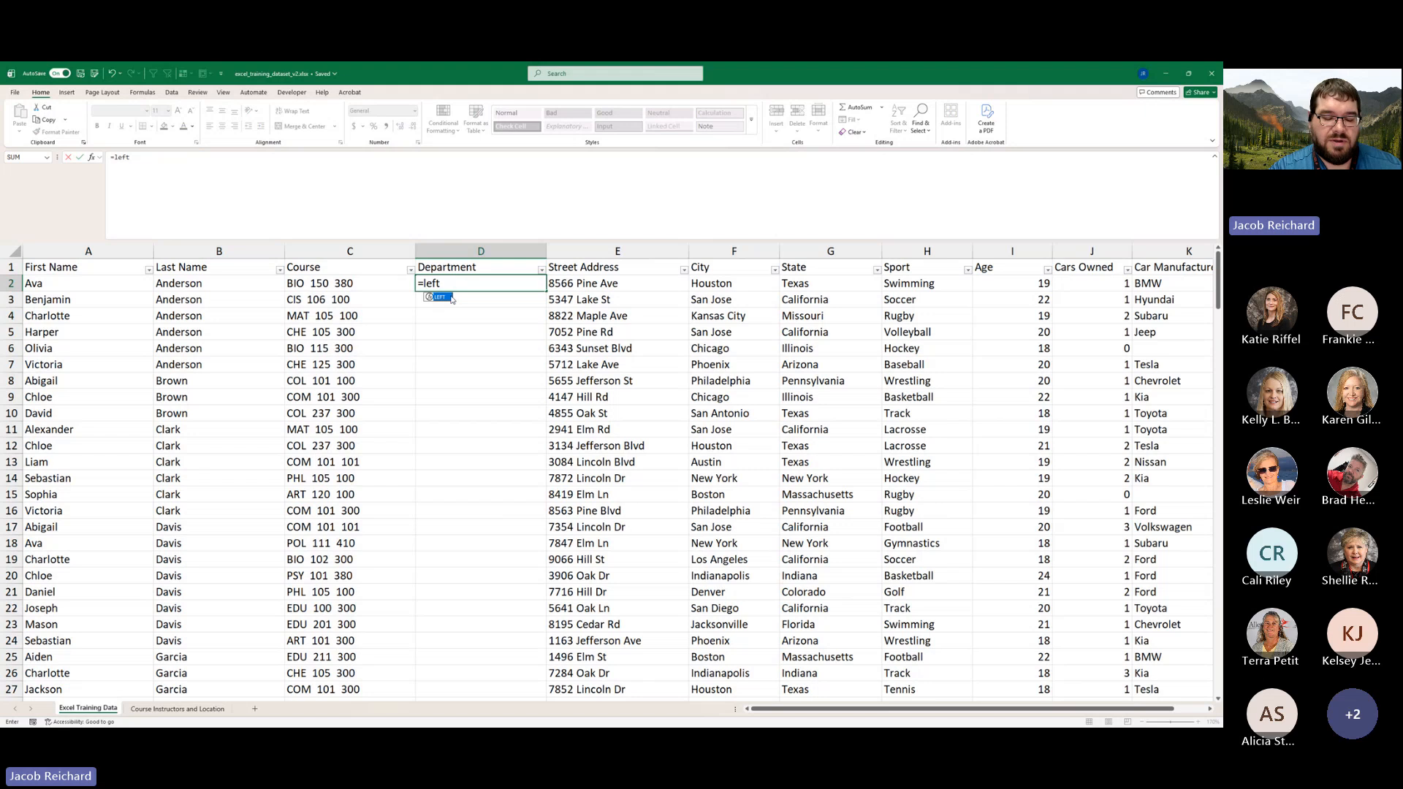
double_click(451, 298)
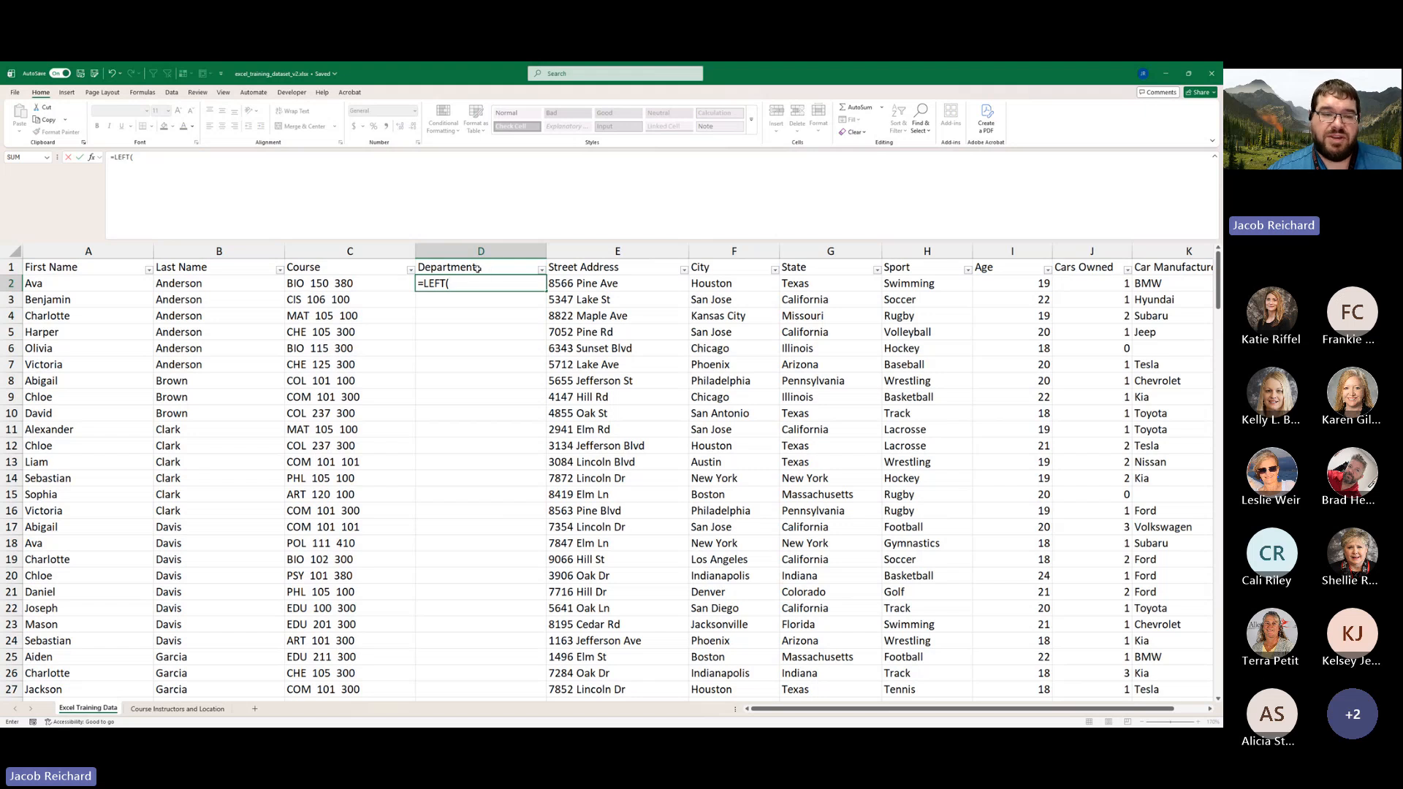
left_click(369, 283)
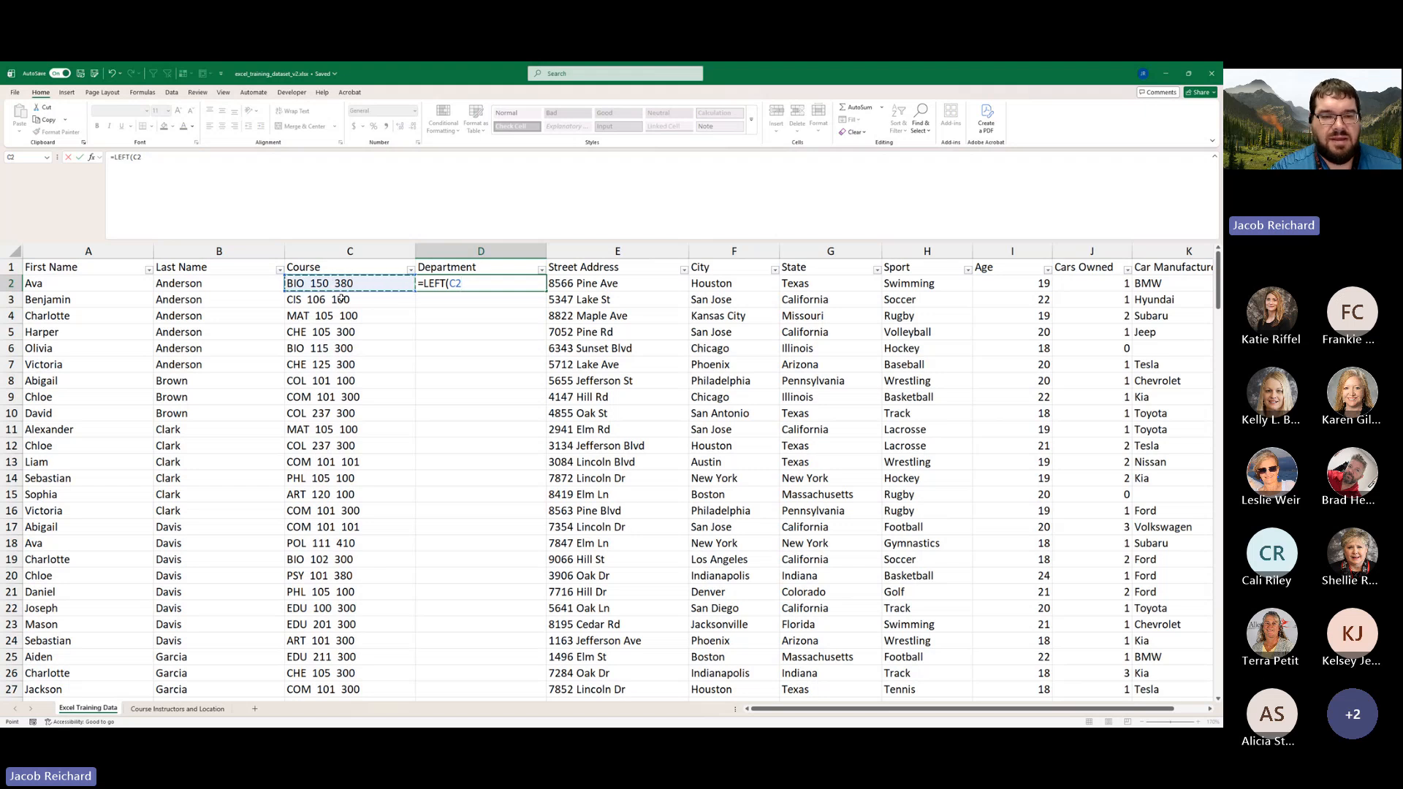
type(",")
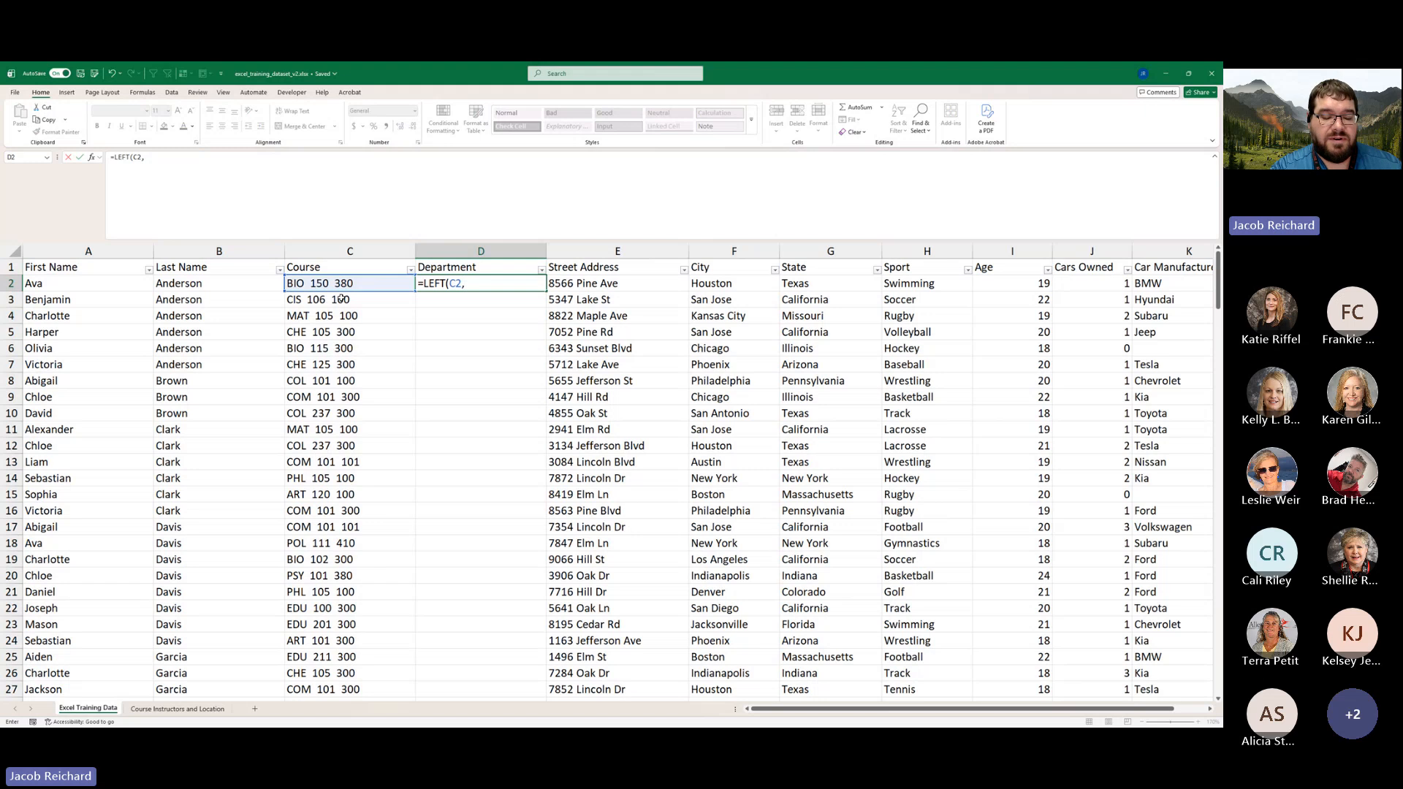
type("3")
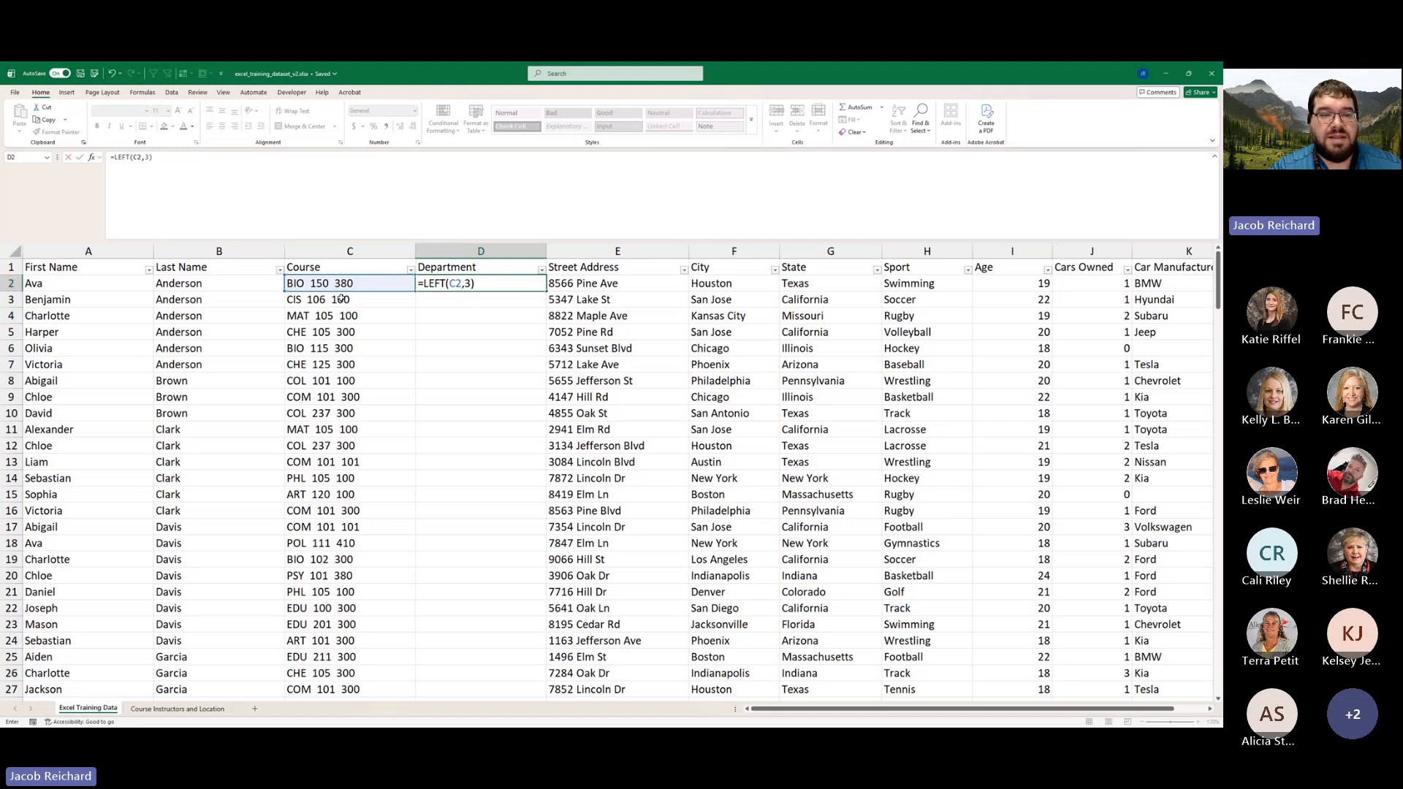
type(")")
key("Return")
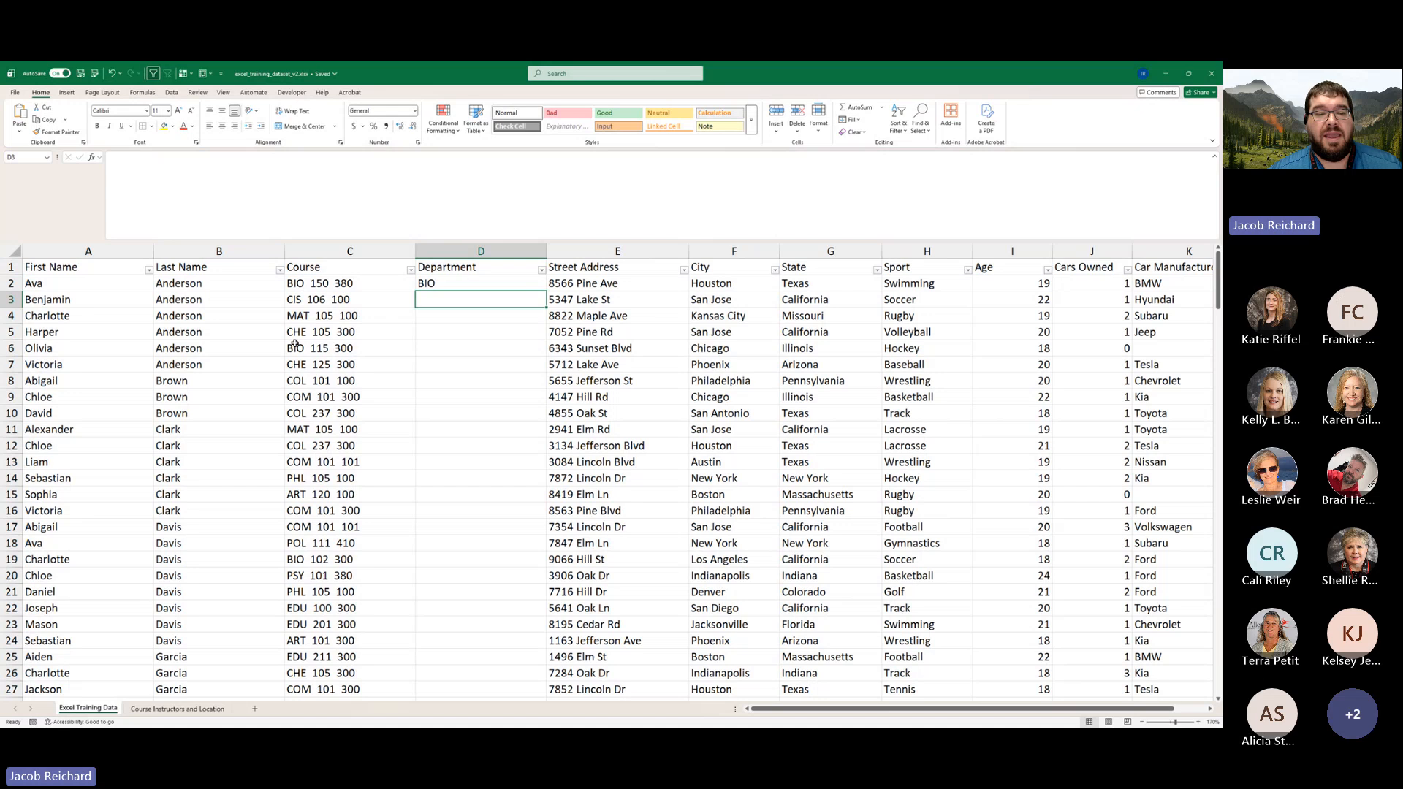
left_click(441, 283)
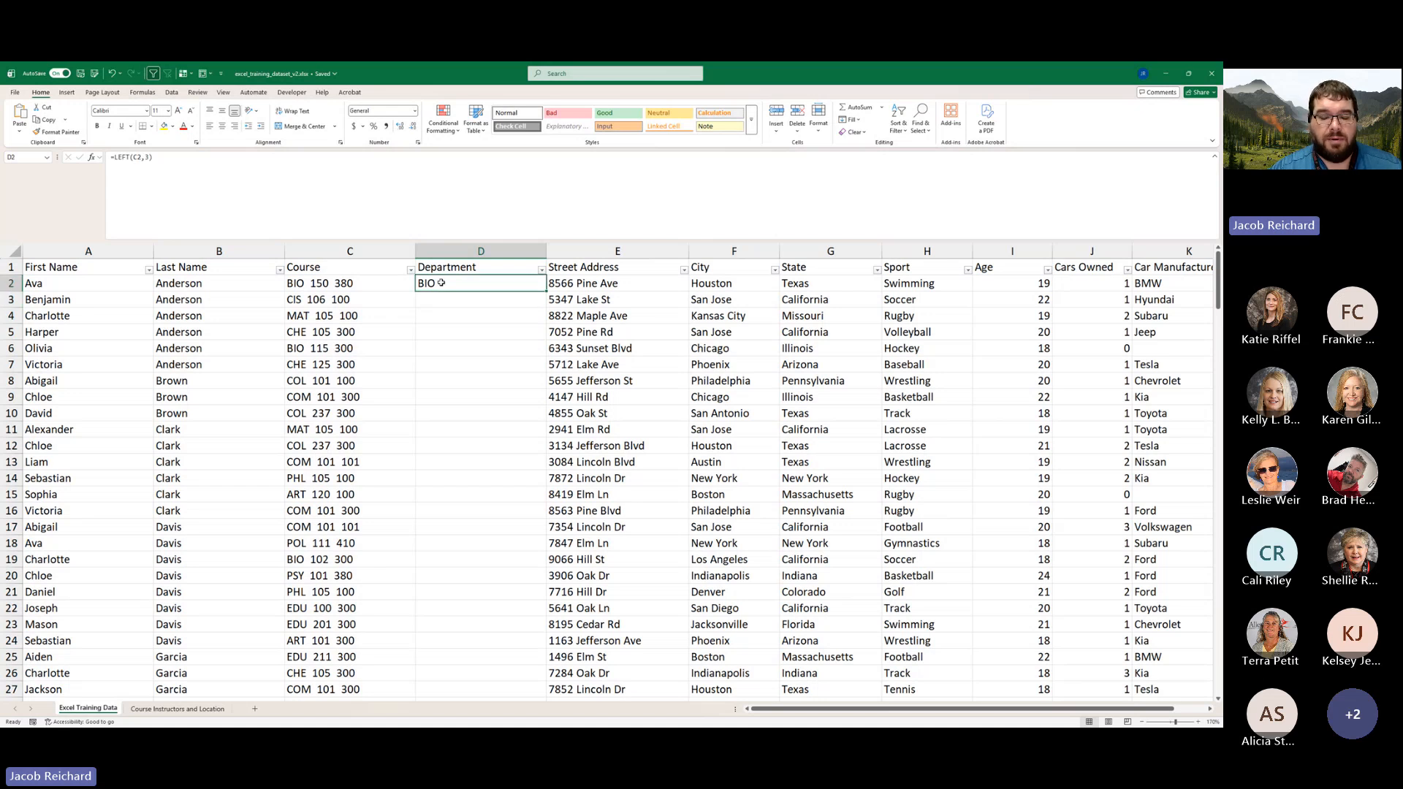
left_click(422, 198)
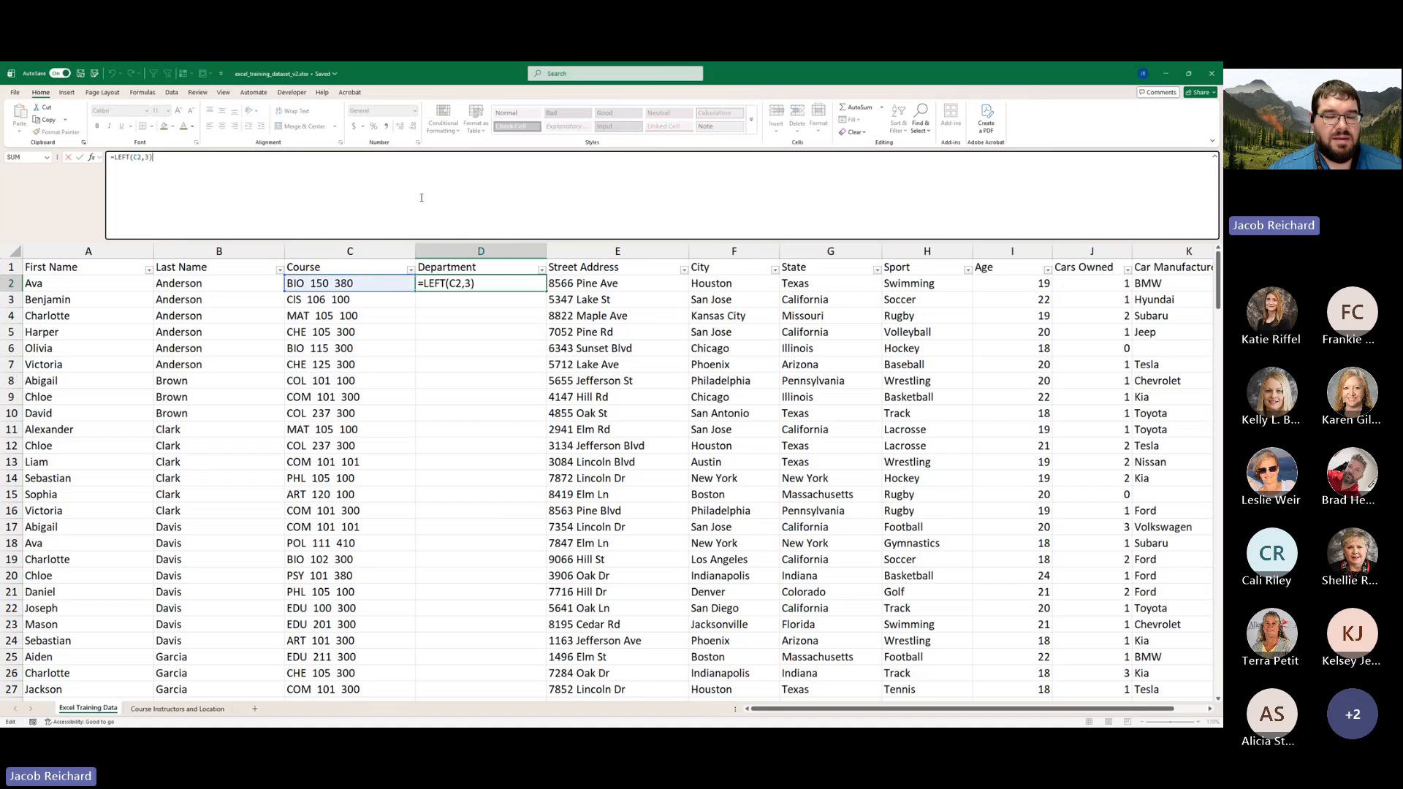
key("Return")
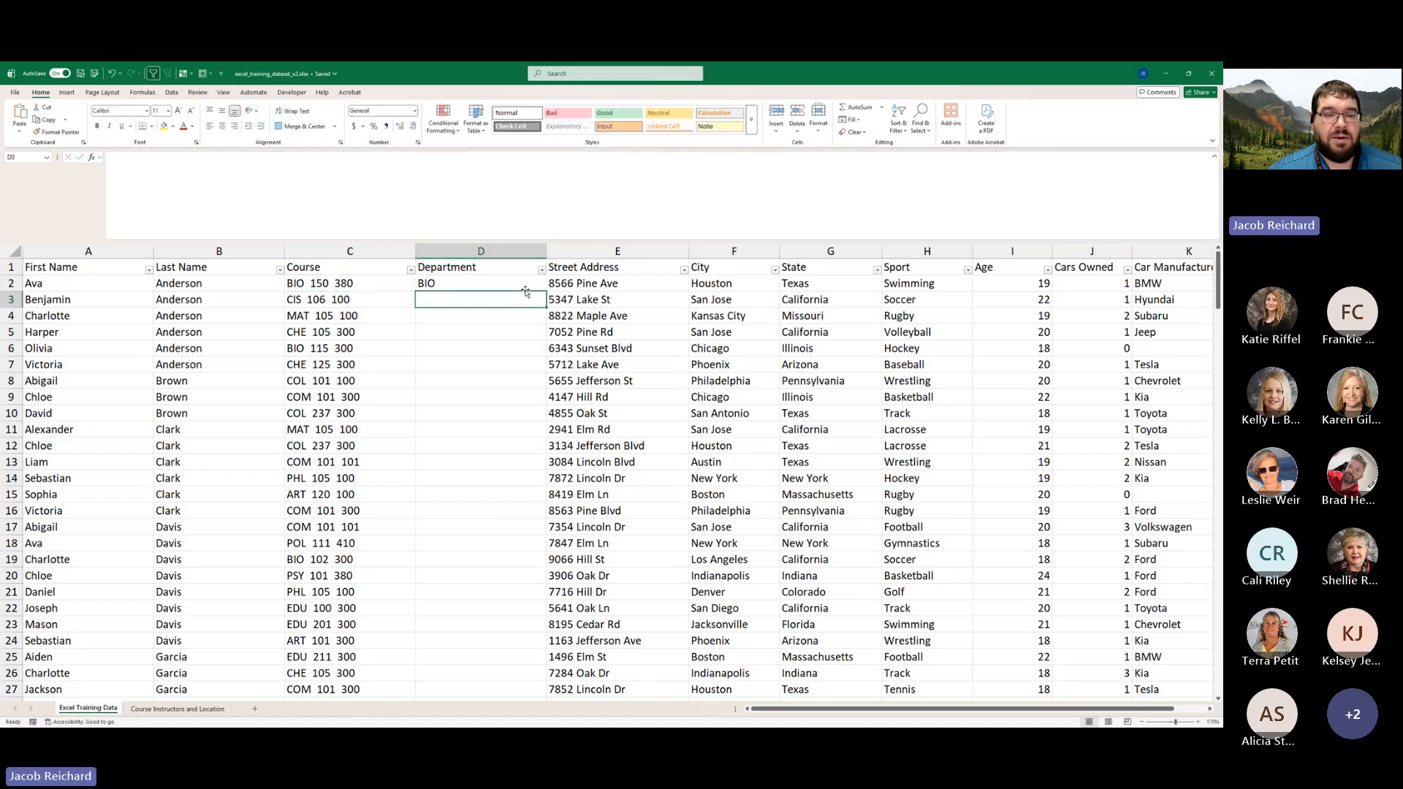
- Copy the LEFT formula from D2 into D3 and end the copy mode with D2 selected
left_click(523, 283)
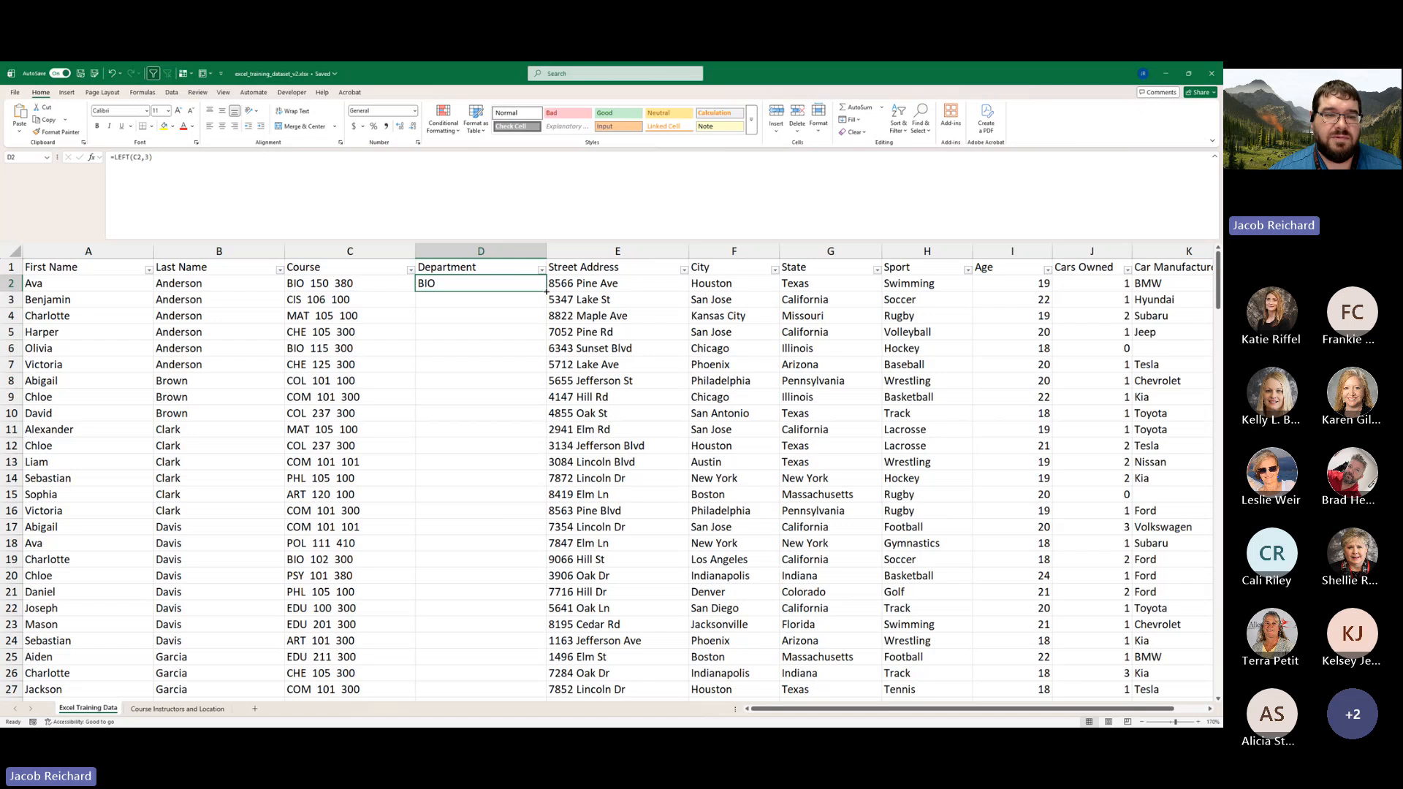
right_click(484, 282)
left_click(463, 286)
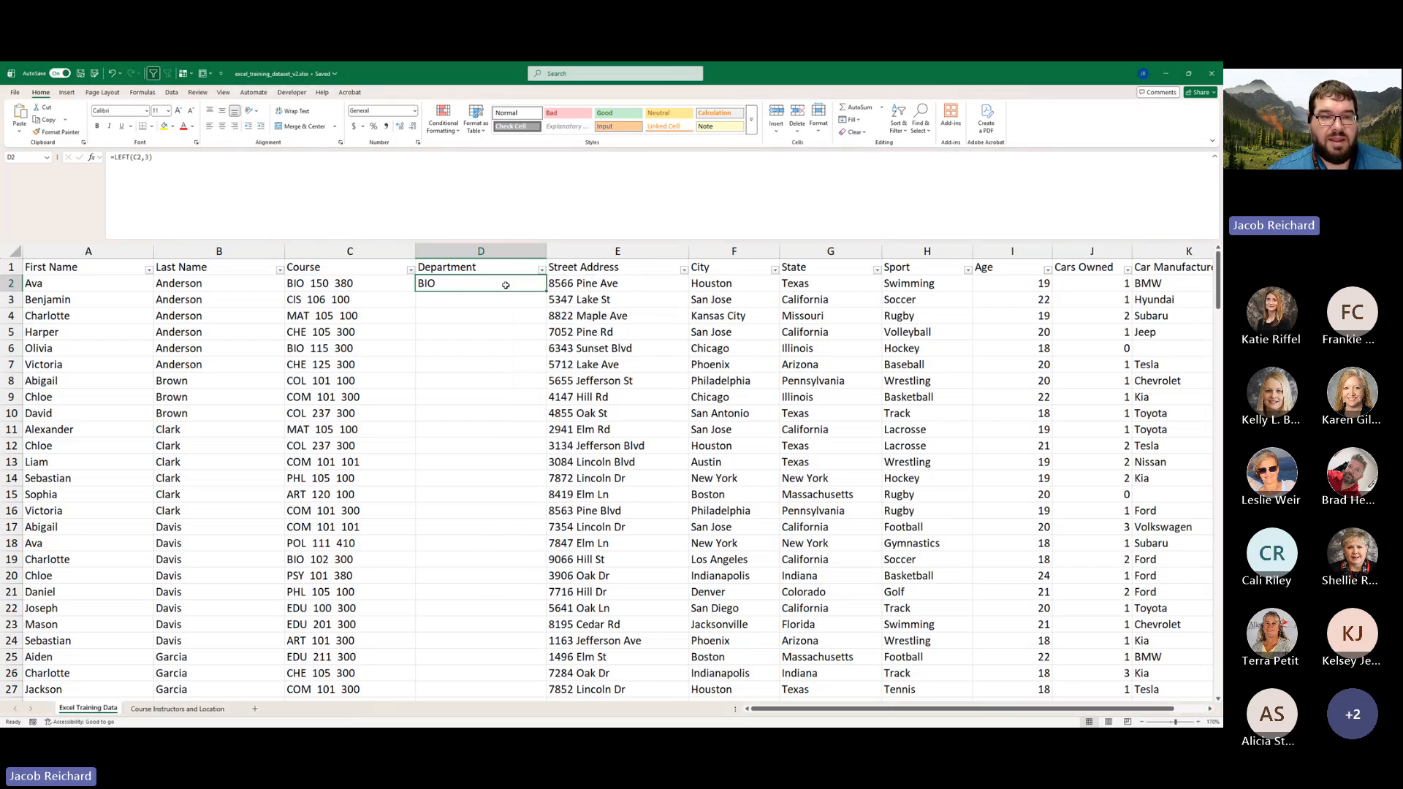
key("ctrl+c")
left_click(470, 297)
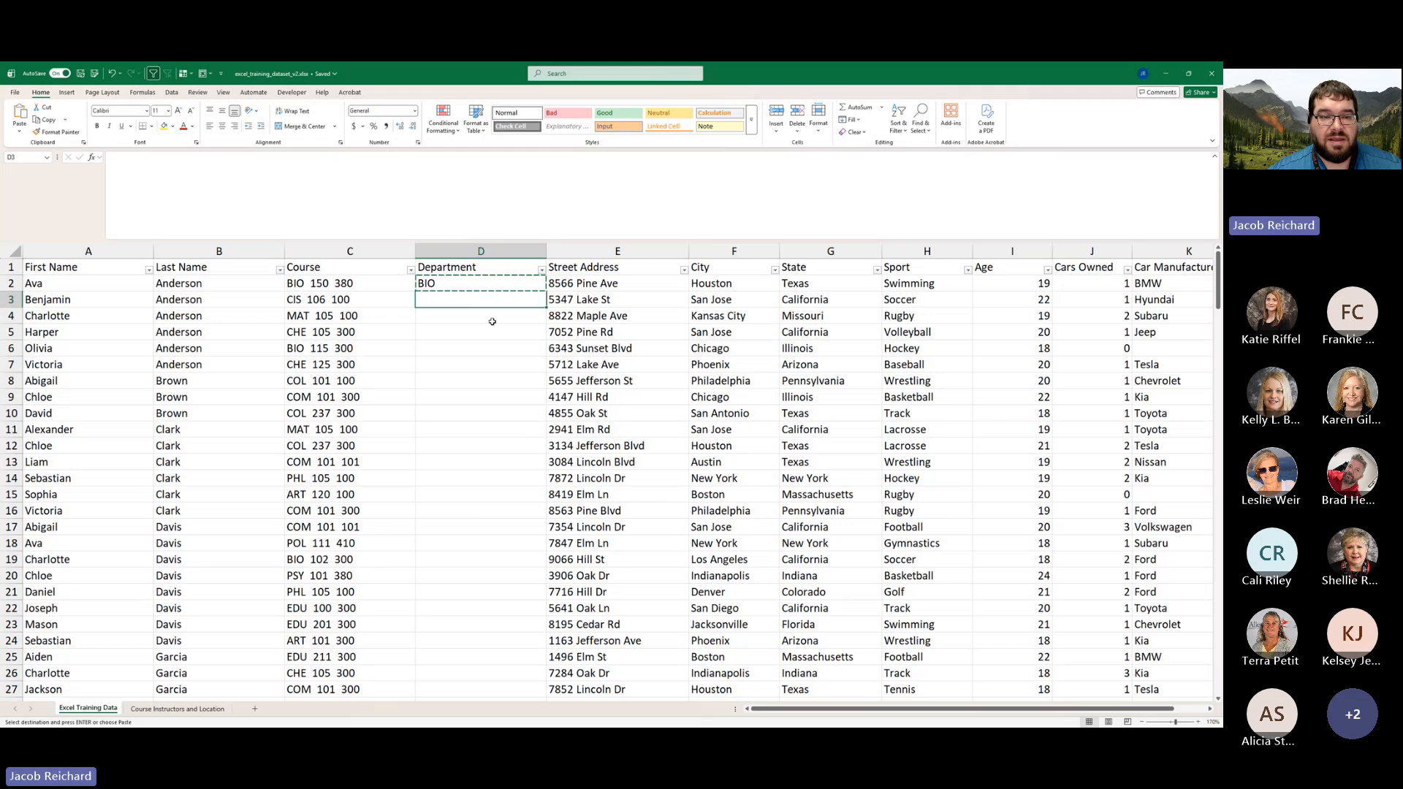
key("ctrl+v")
left_click(447, 310)
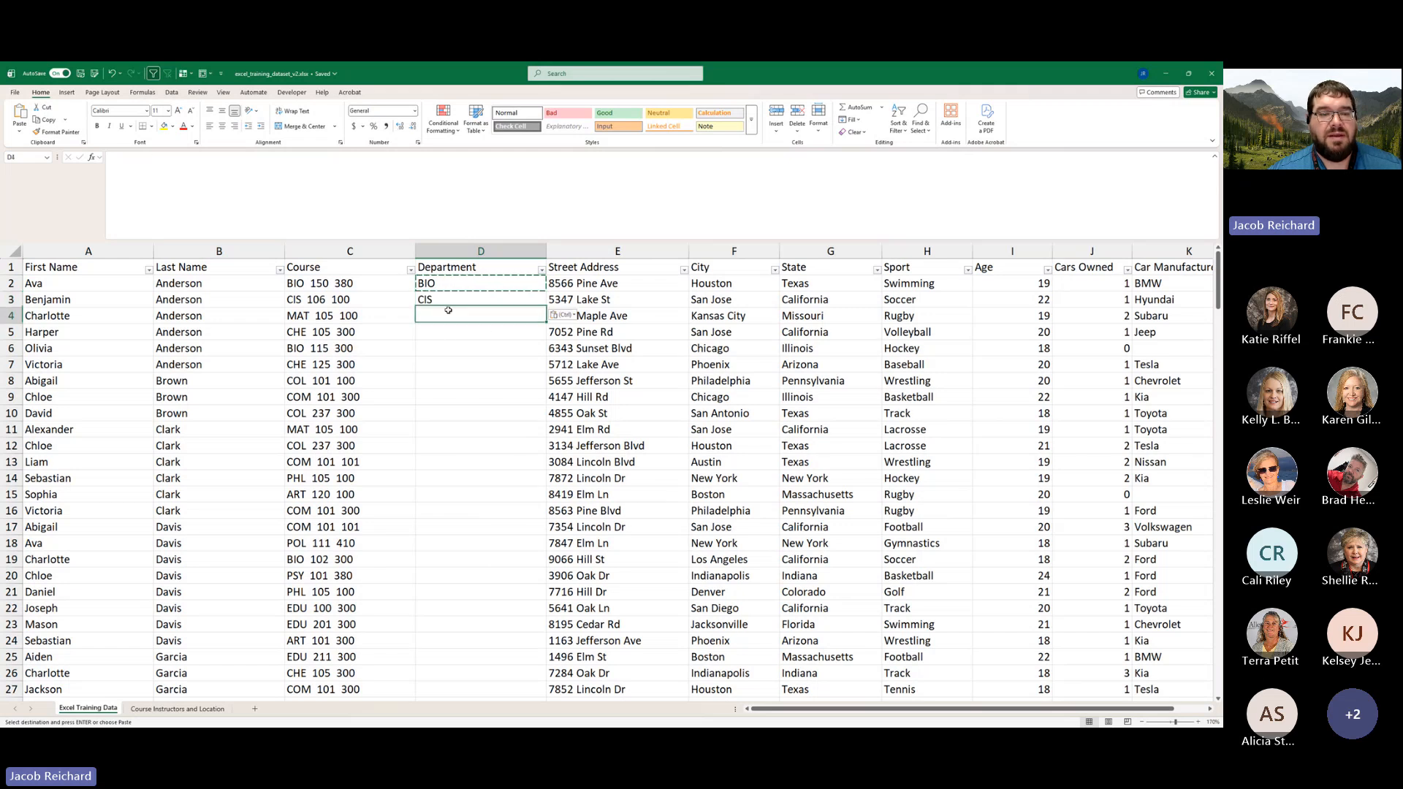
left_click(448, 298)
left_click(536, 285)
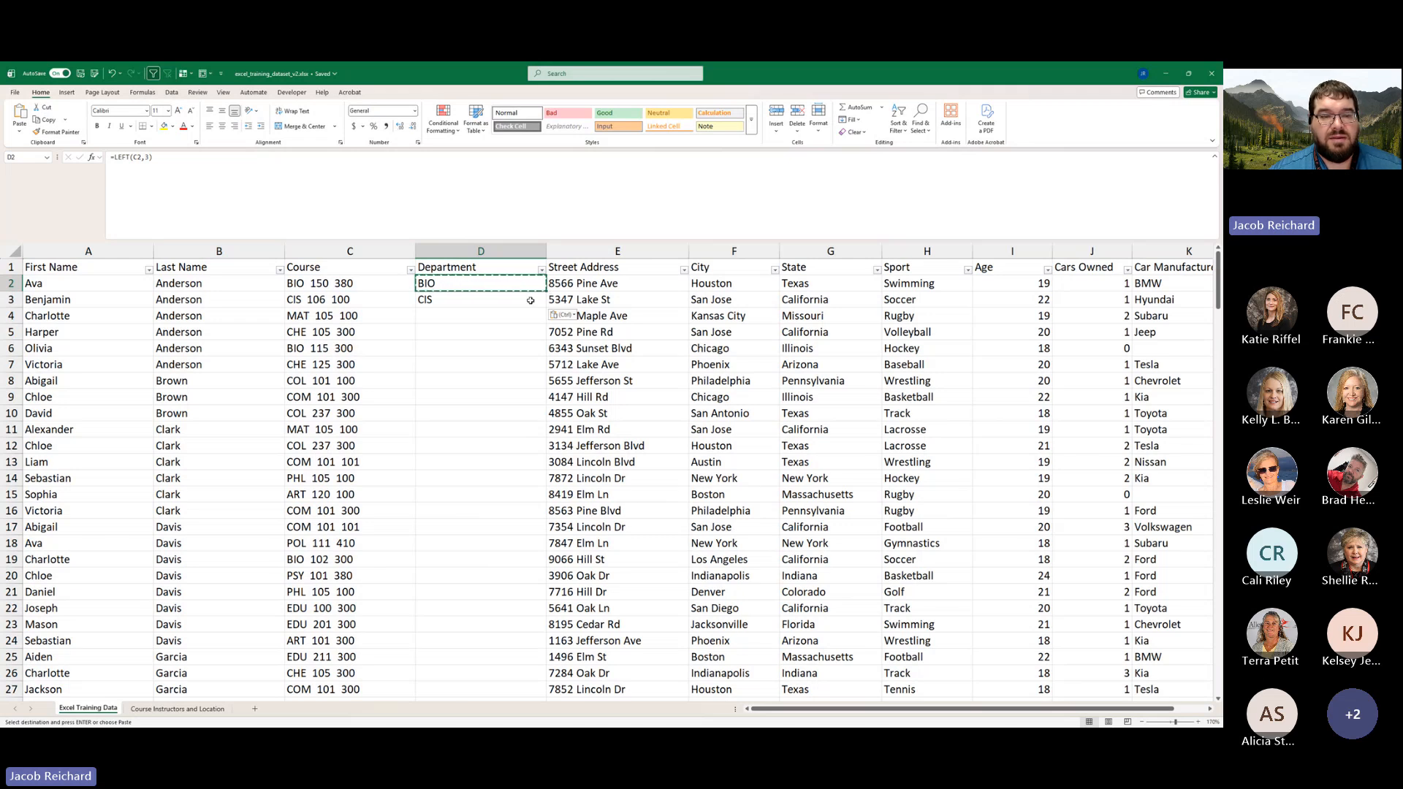
key("Escape")
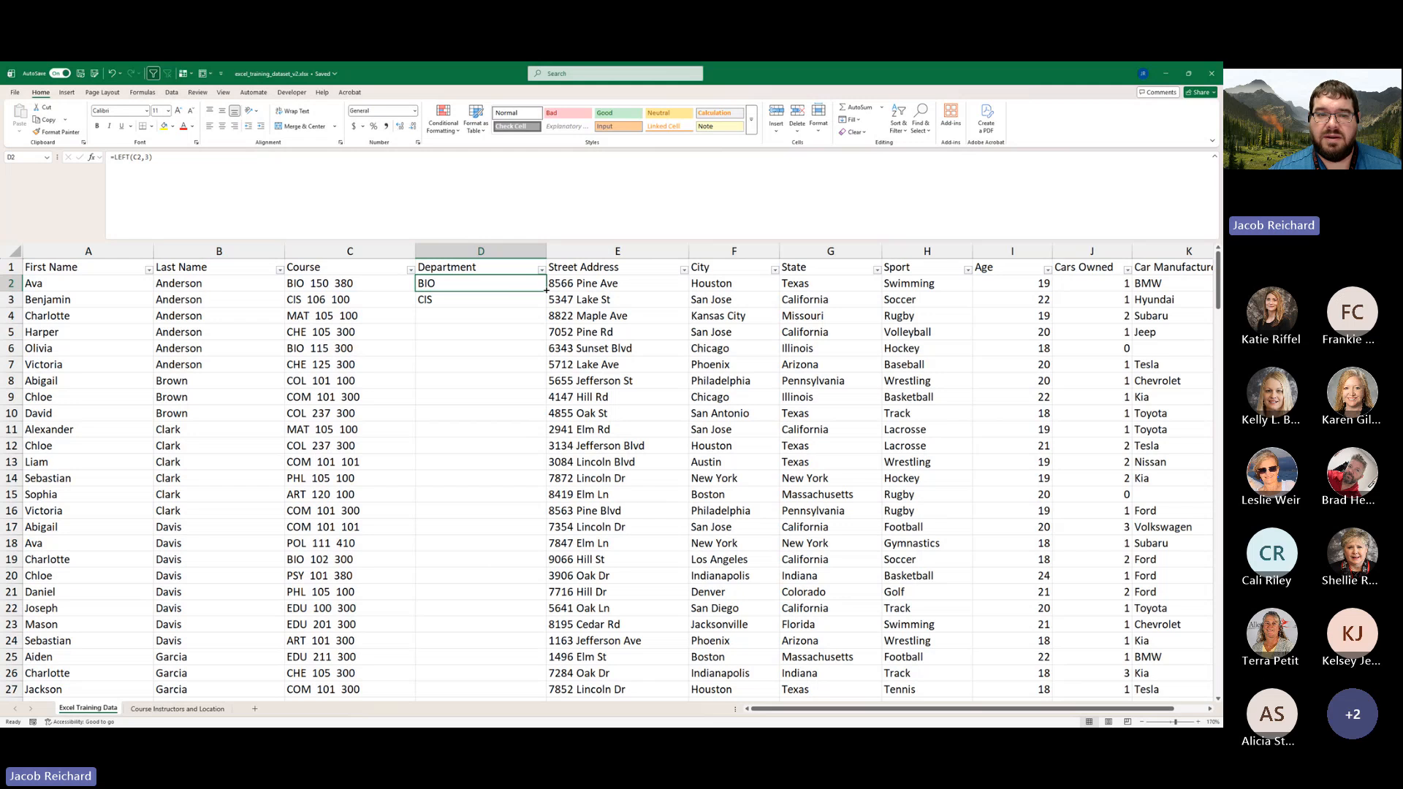
- Fill the LEFT formula from D2 down to D26 and check the cell references in the formulas of D2 and D3
left_click_drag(545, 291, 519, 676)
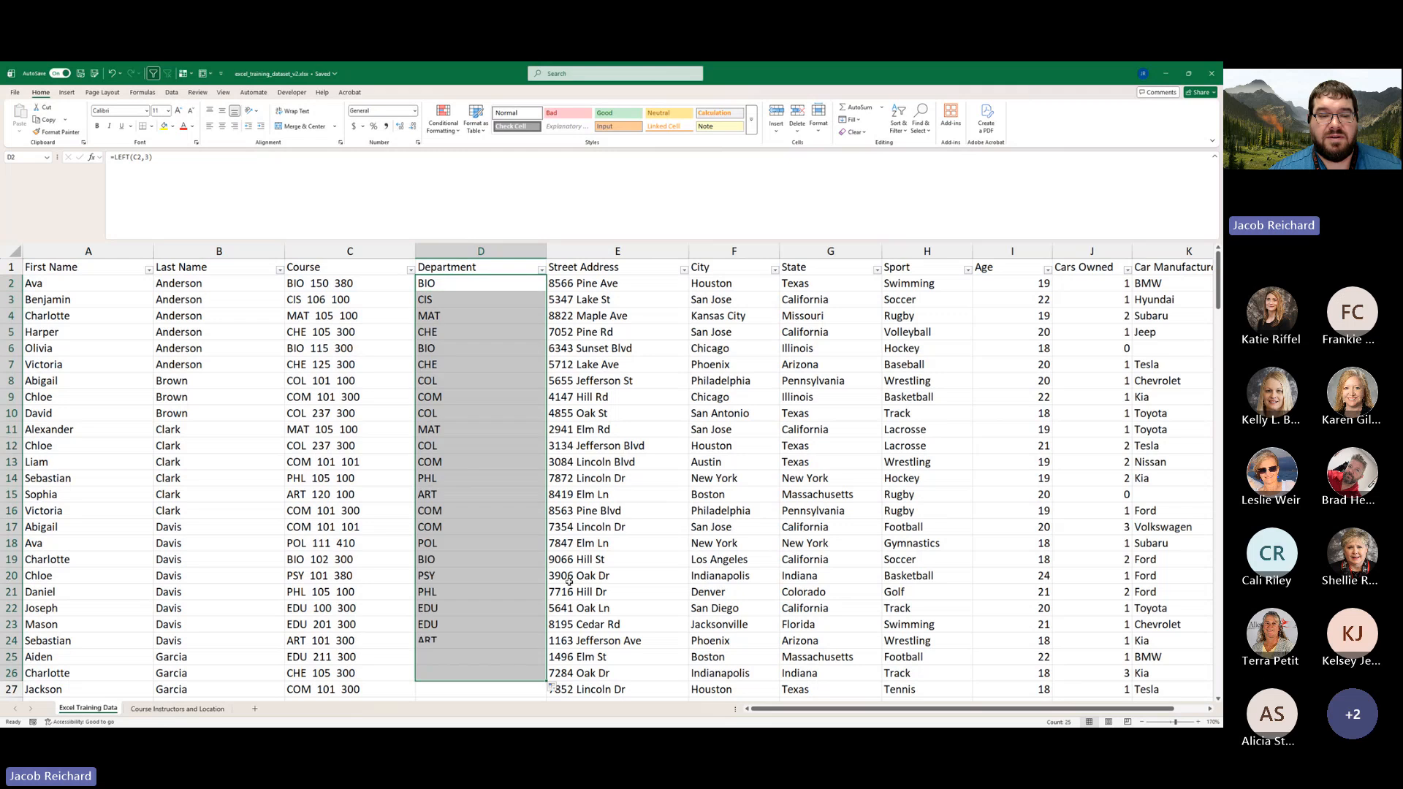
scroll(569, 526, "down", 3)
scroll(568, 527, "up", 3)
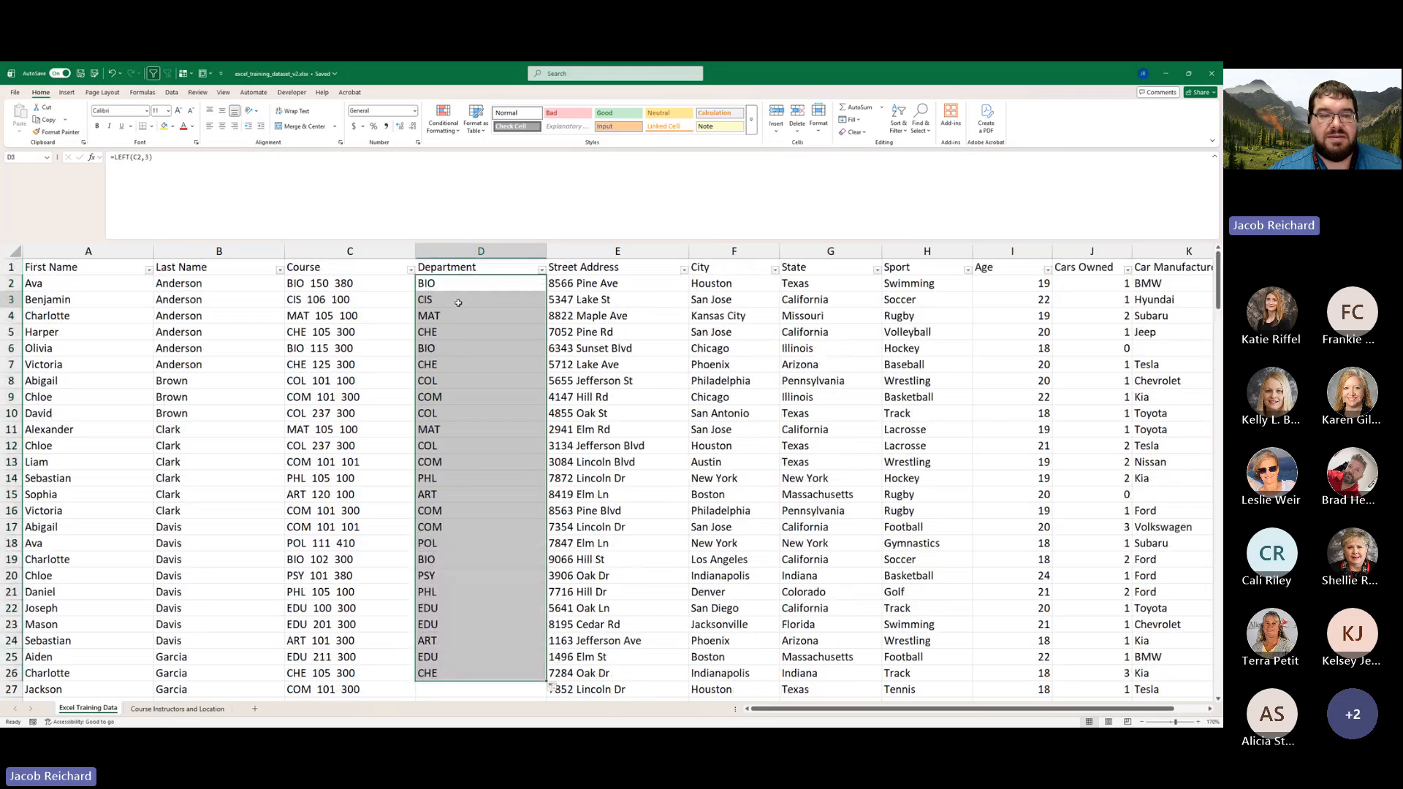
left_click(458, 302)
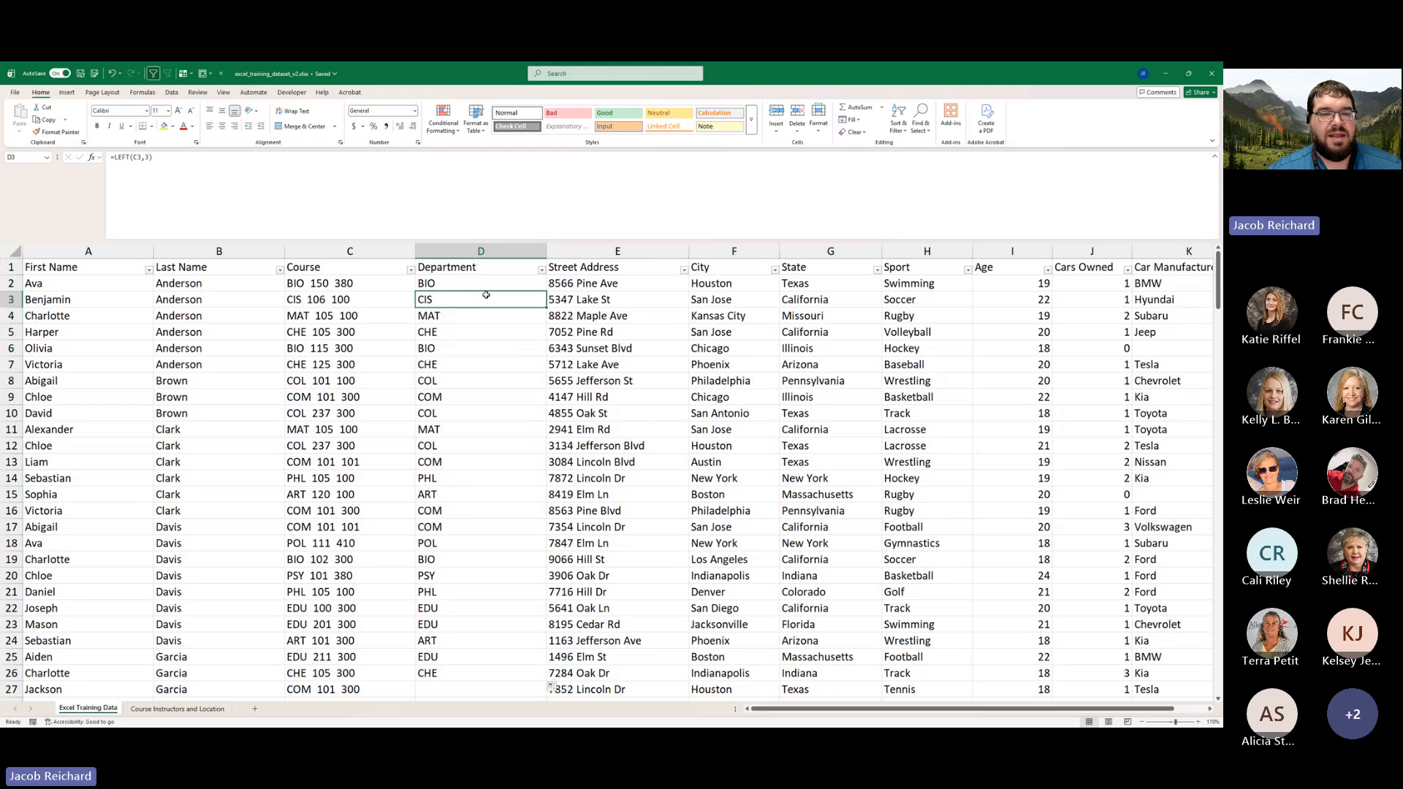
double_click(446, 283)
key("Return")
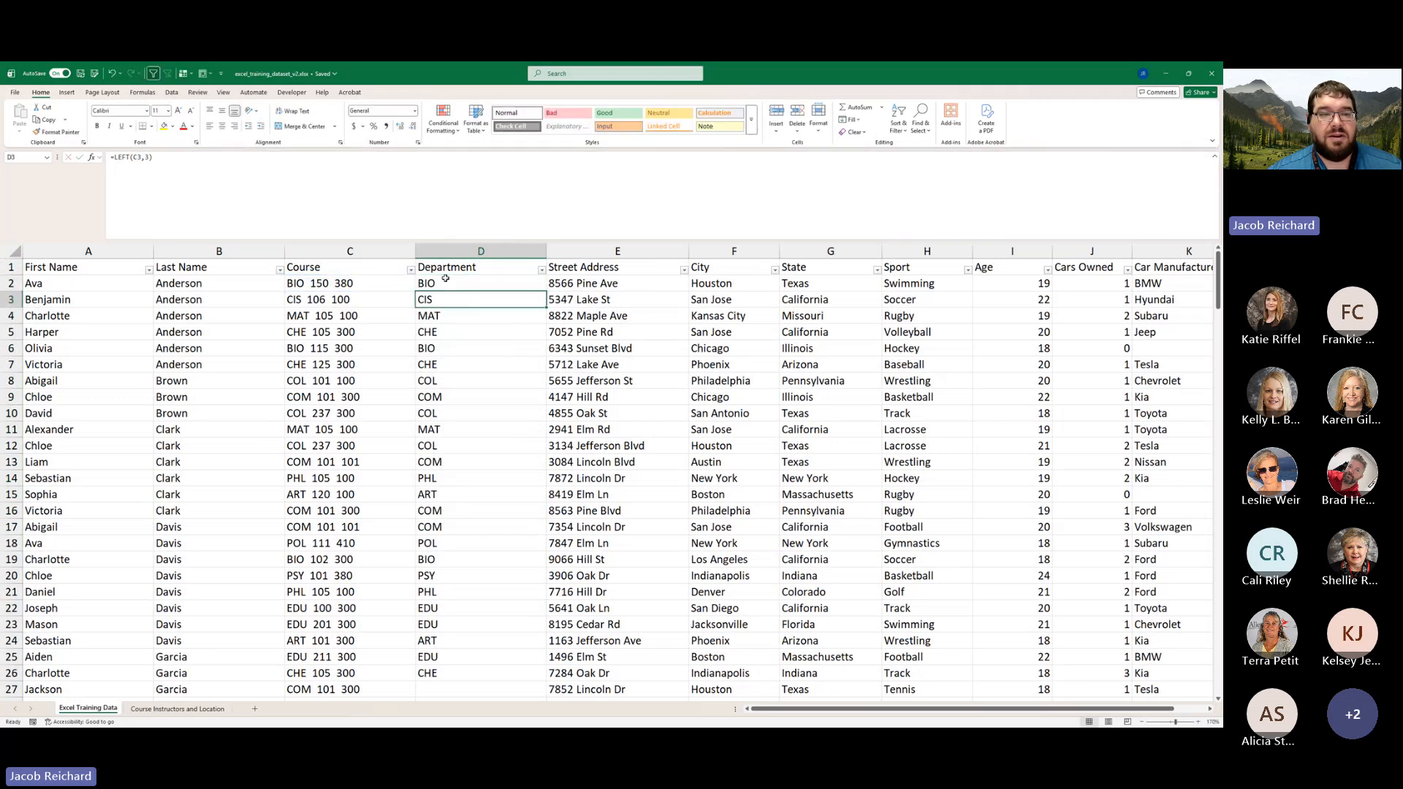
left_click(404, 178)
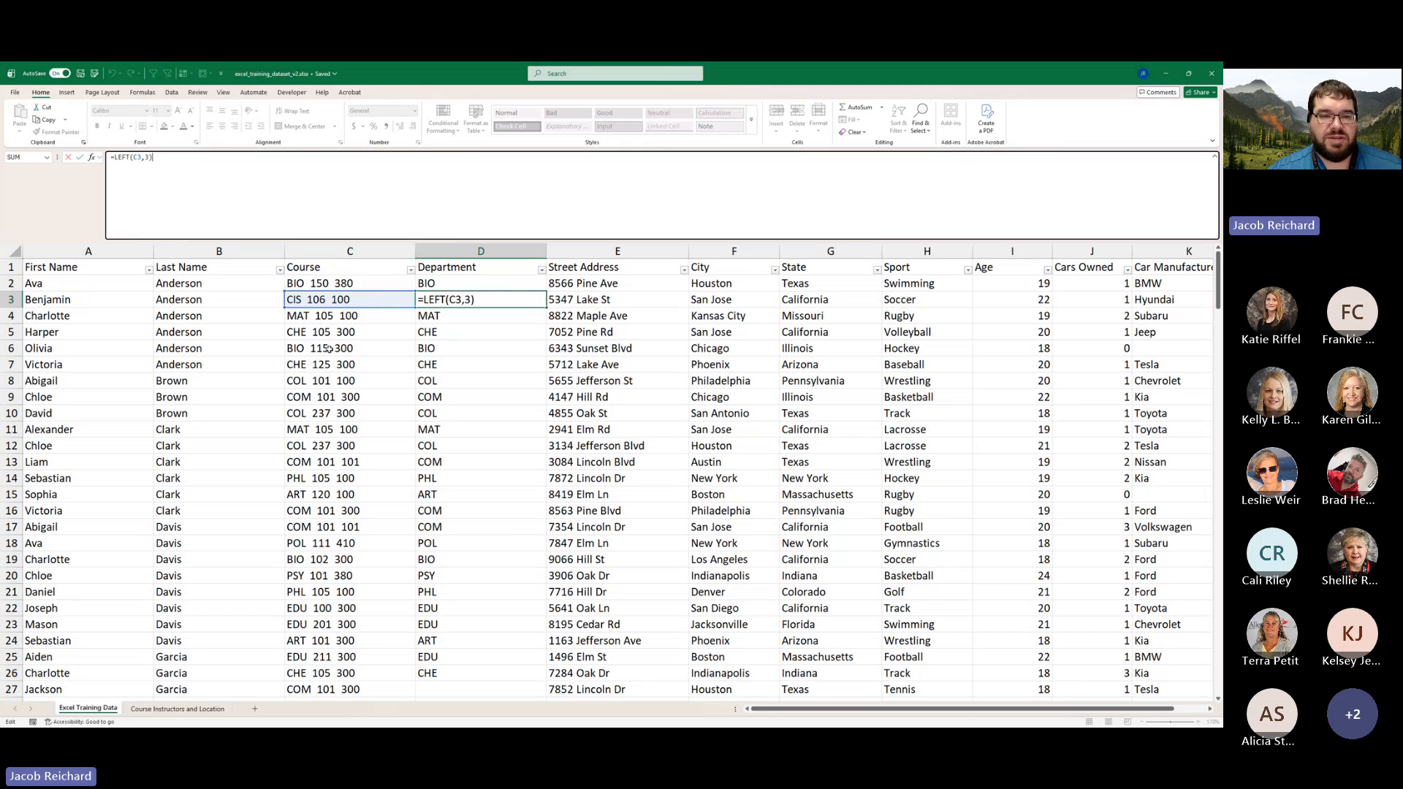
key("Return")
- Copy the formula in D26 and paste it into the rest of the Department column down to D201
scroll(515, 567, "down", 2)
left_click(501, 574)
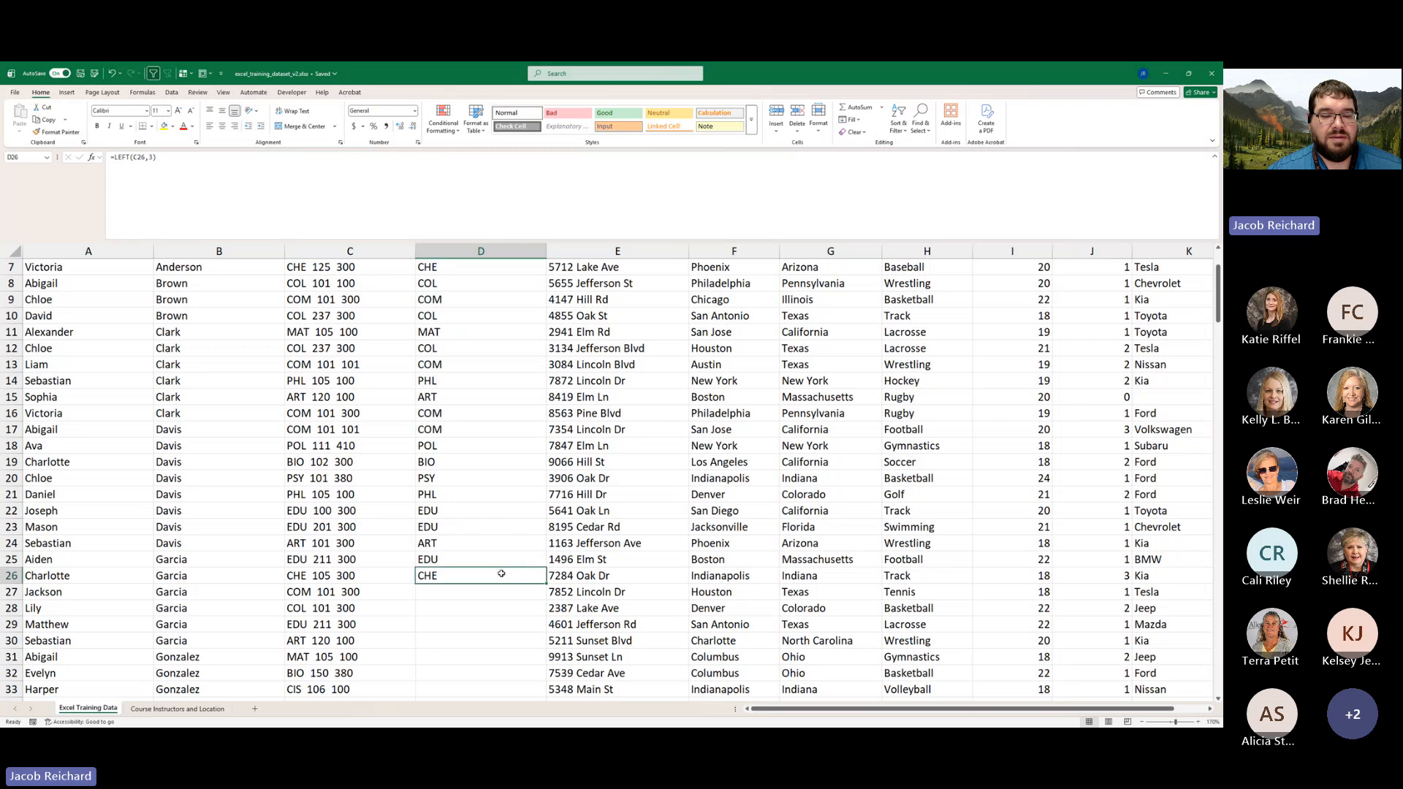
key("ctrl+c")
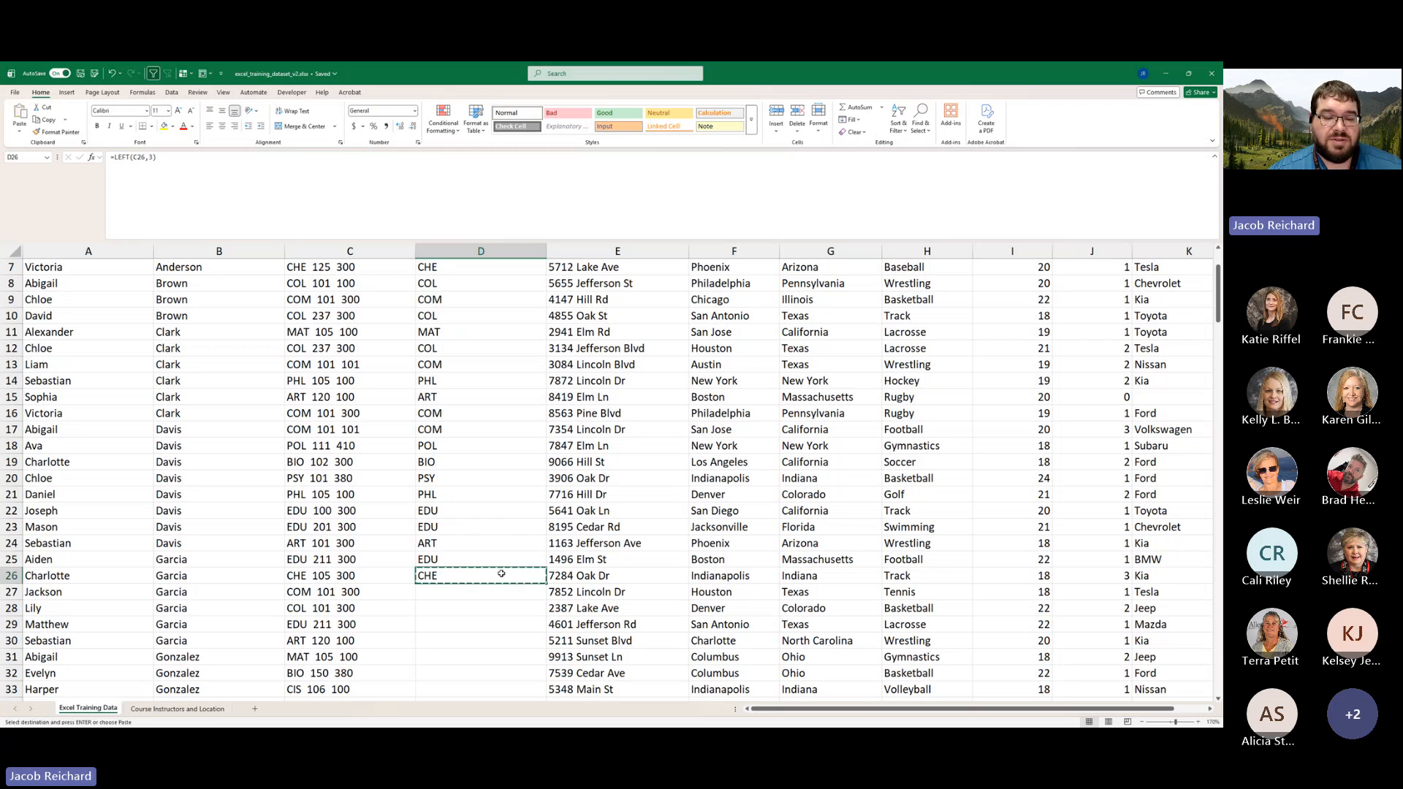
scroll(489, 578, "down", 1)
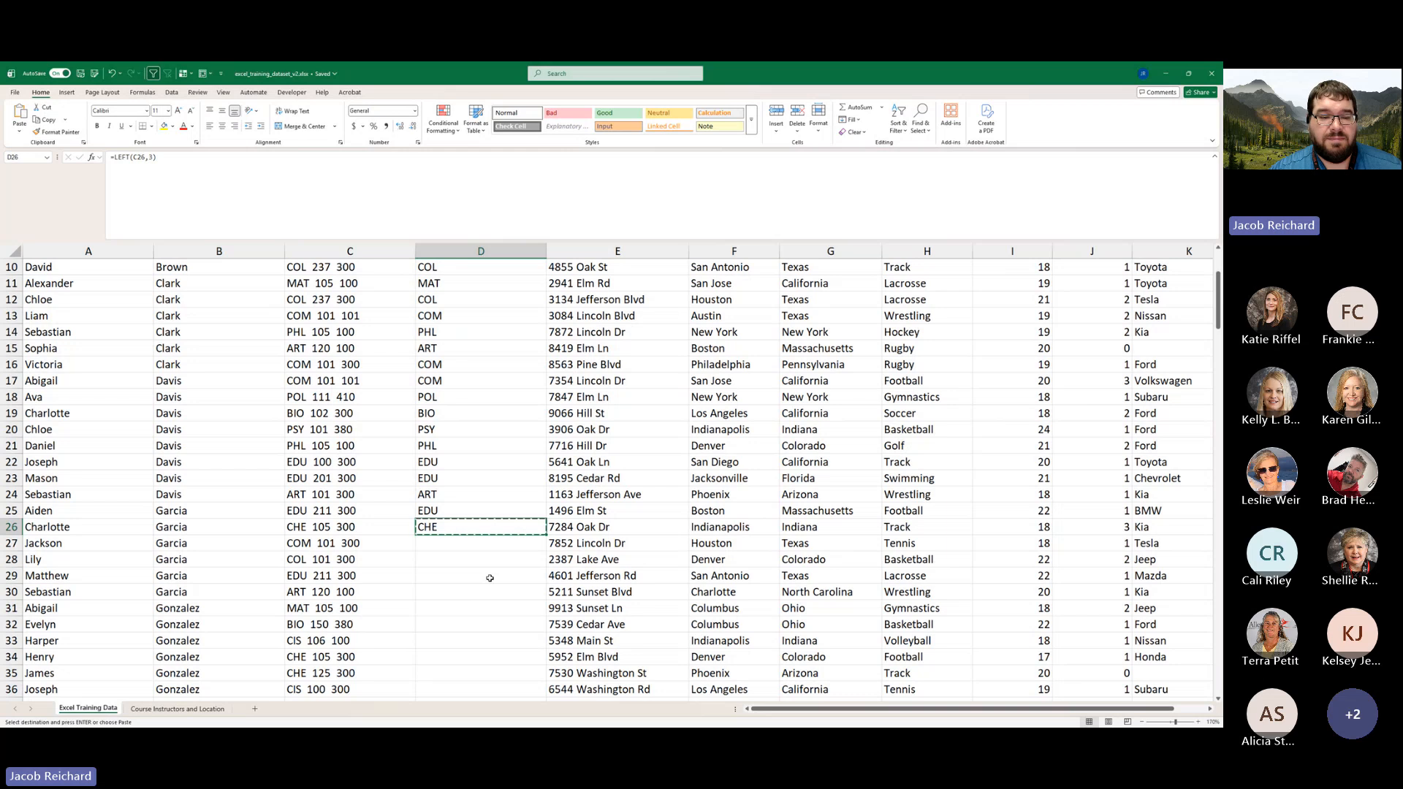
key("Left")
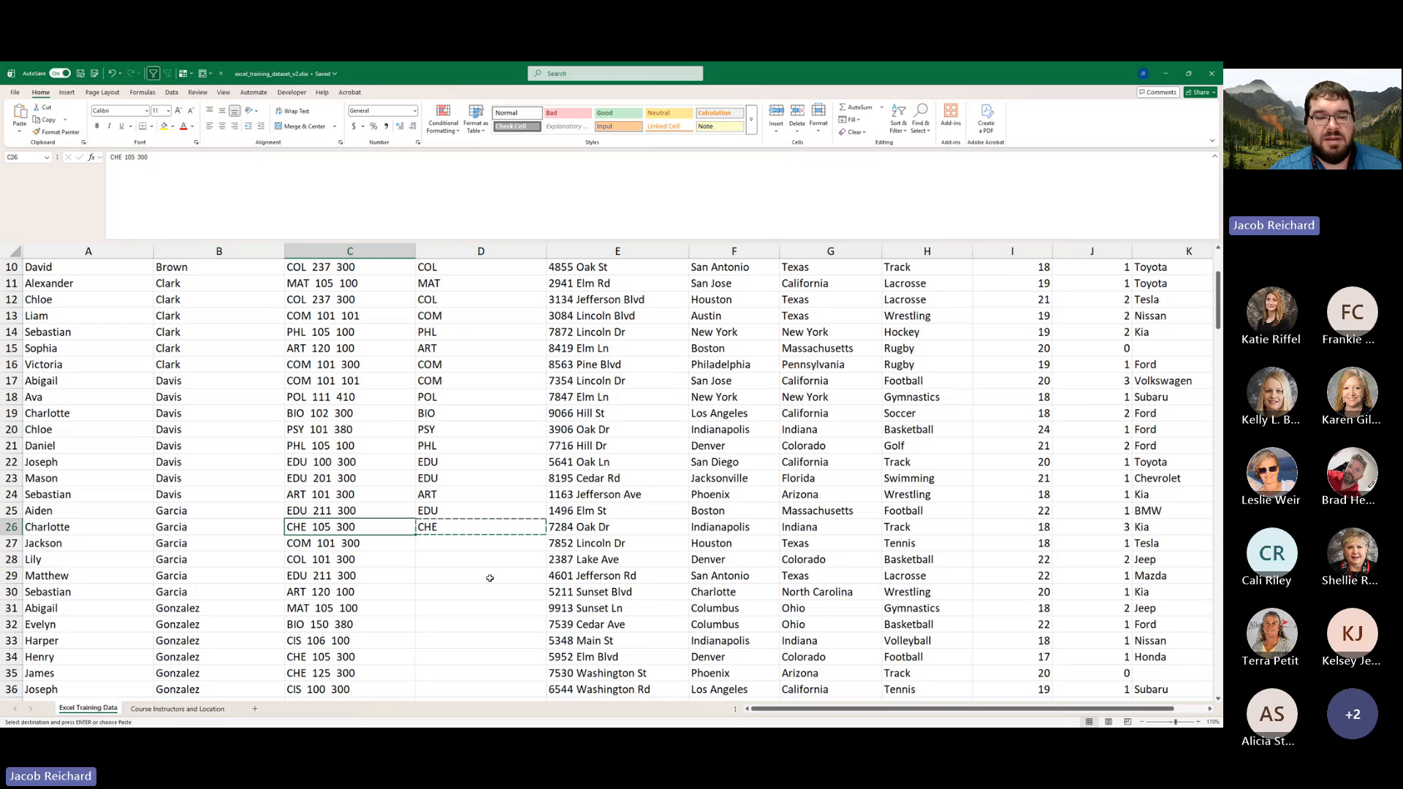
key("ctrl+Down")
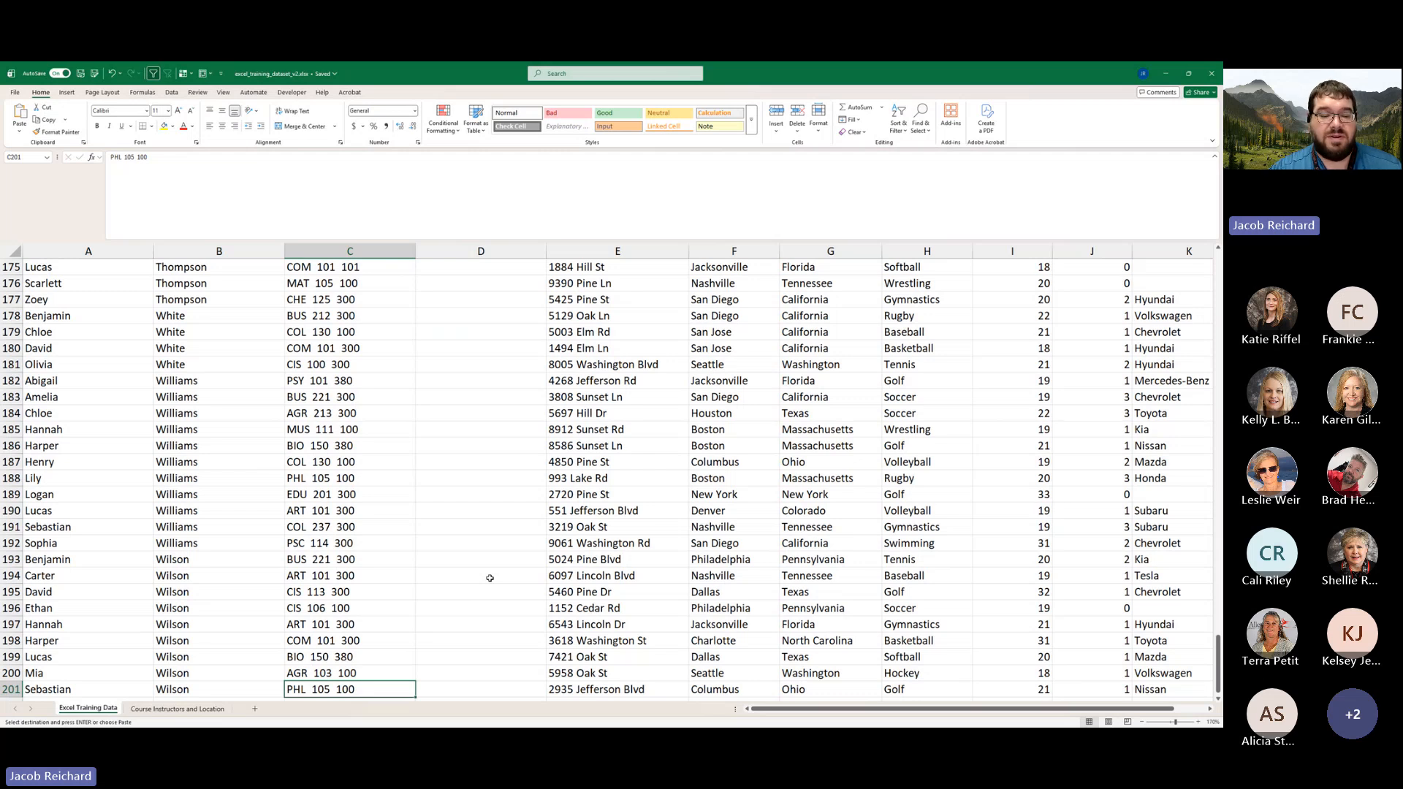
key("Right")
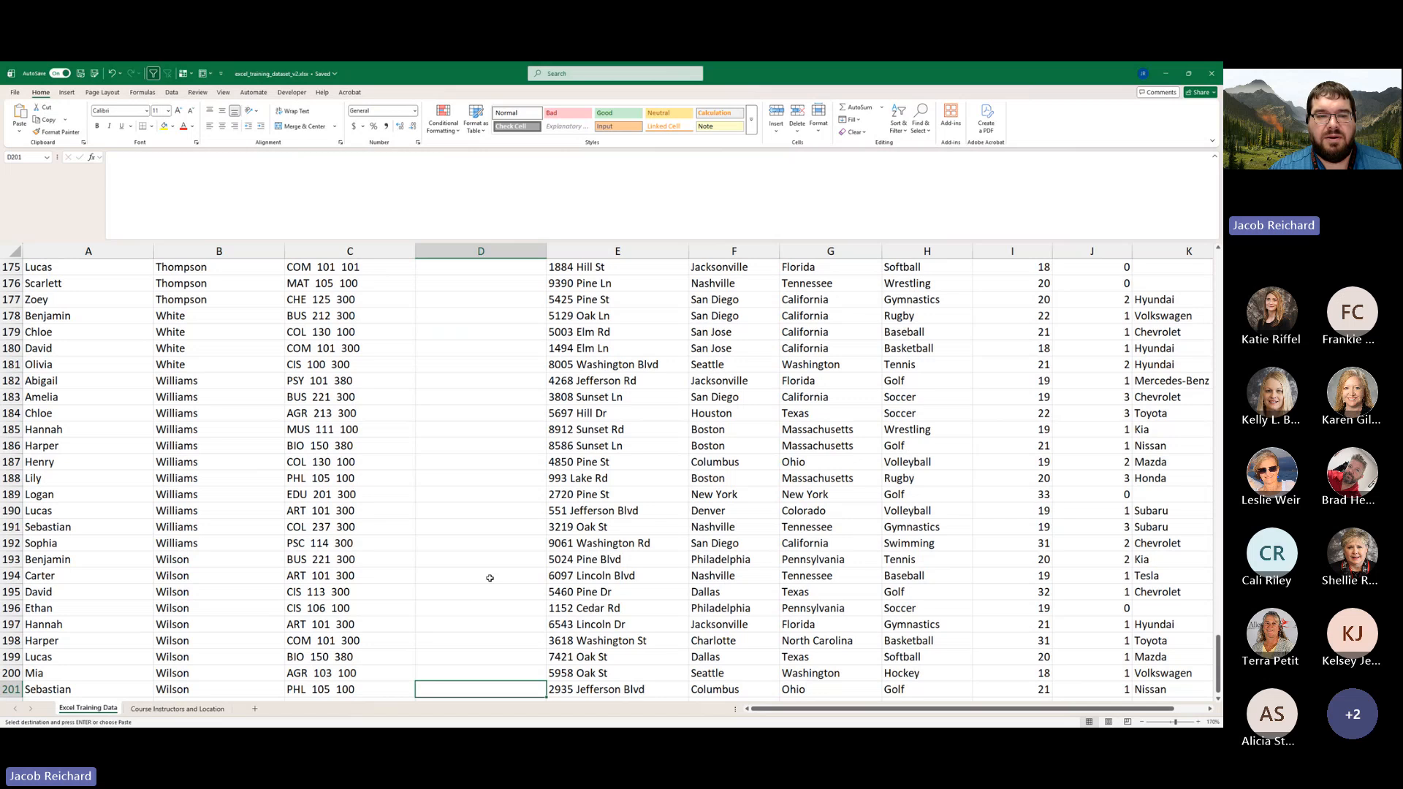
key("ctrl+shift+Up")
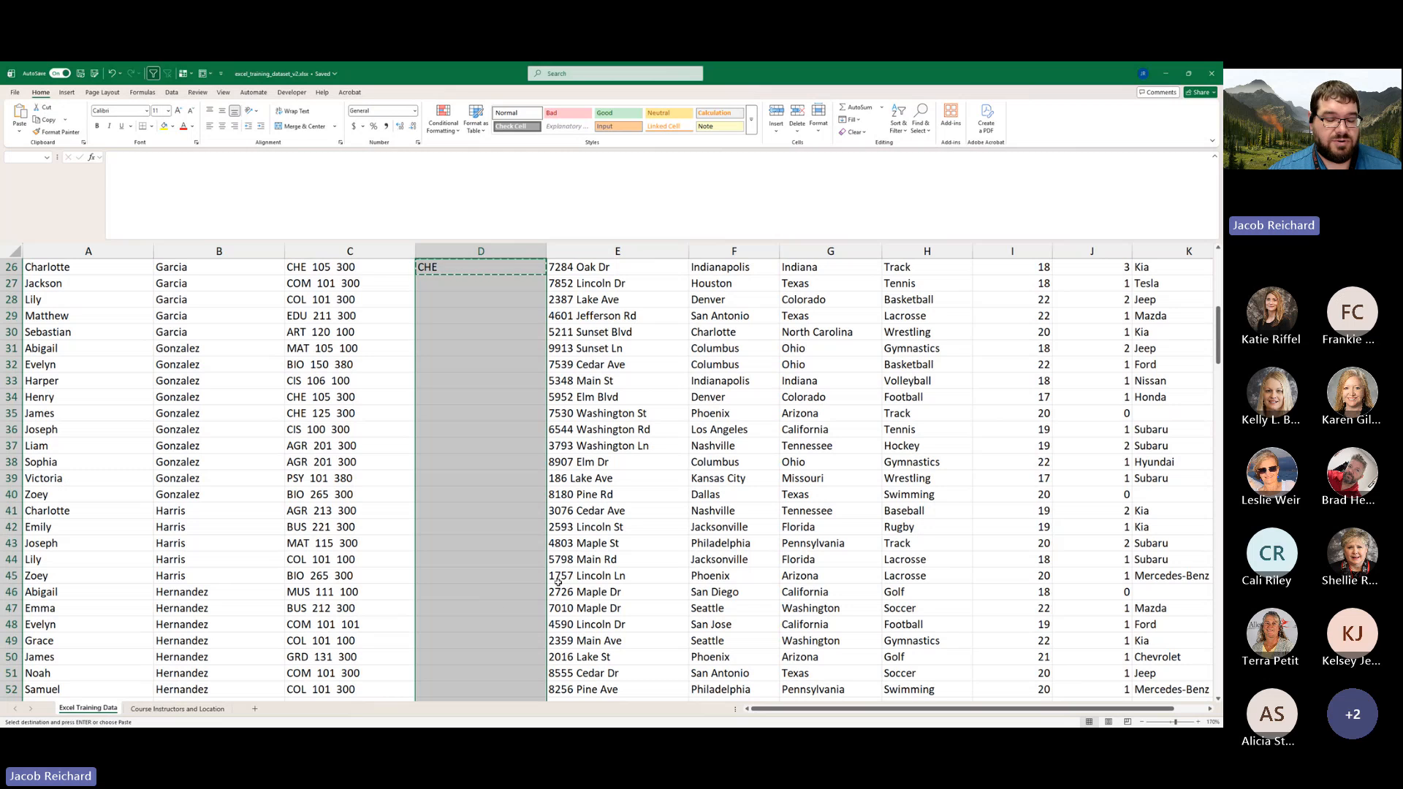
right_click(448, 285)
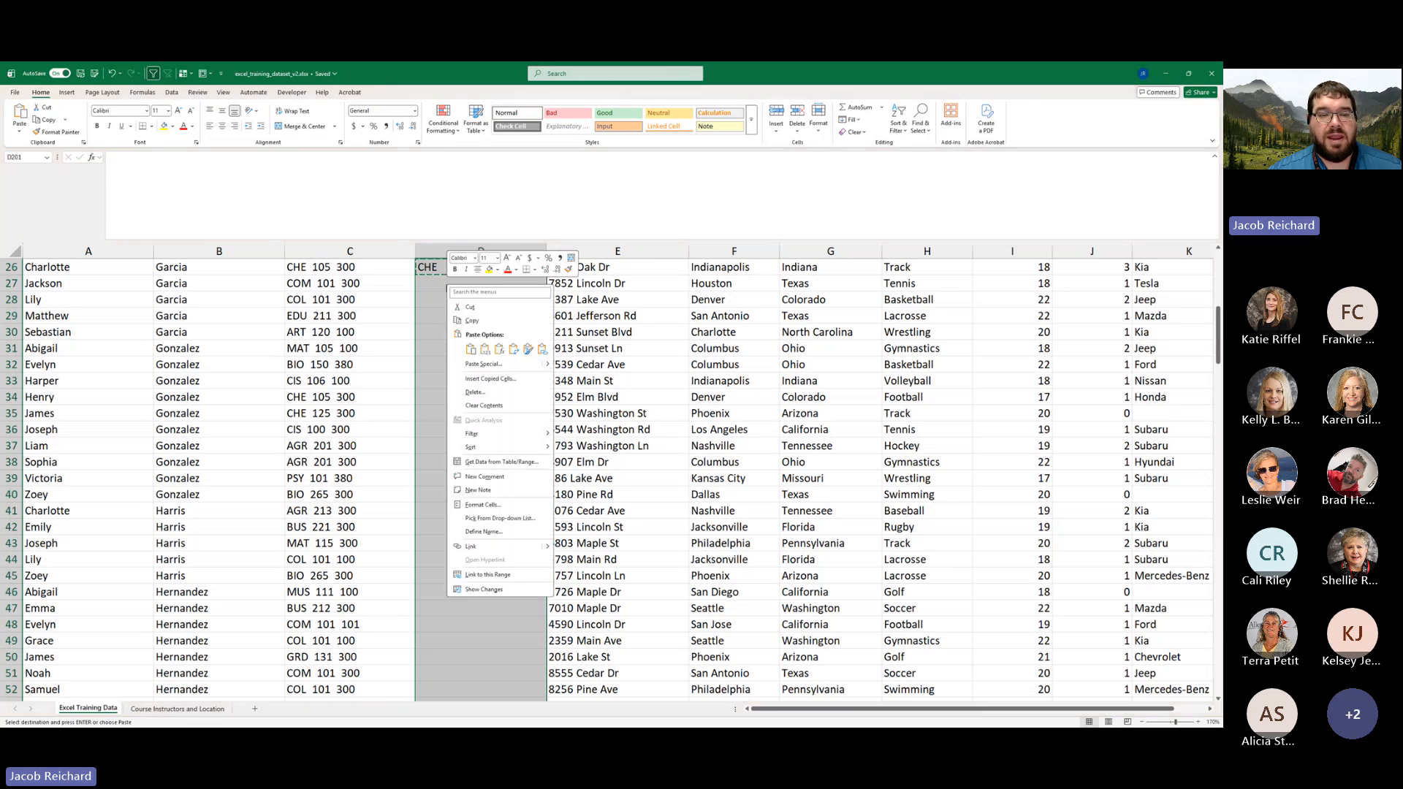
left_click(471, 351)
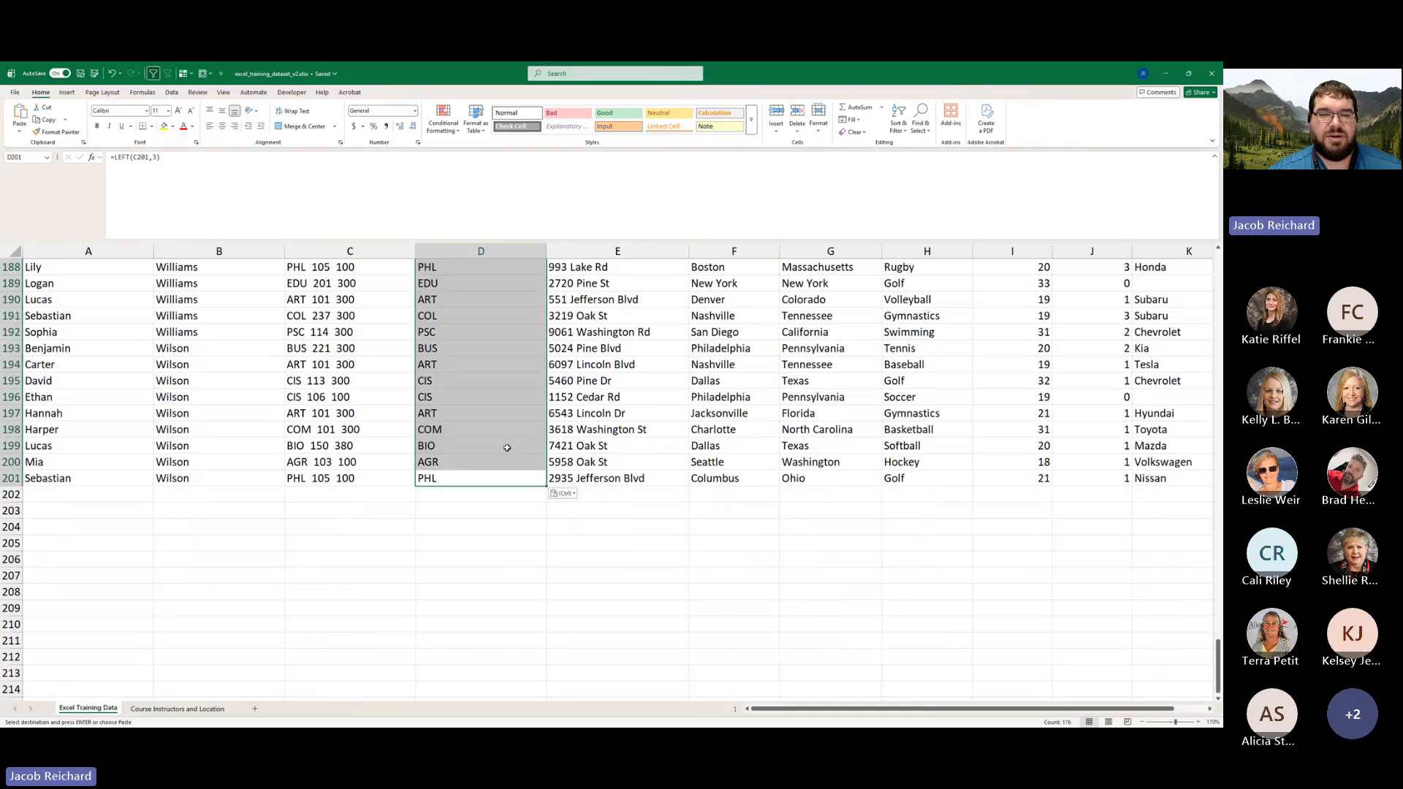
- Review the extracted department codes in column D against the course codes, including the range D41 to D51
scroll(512, 442, "up", 20)
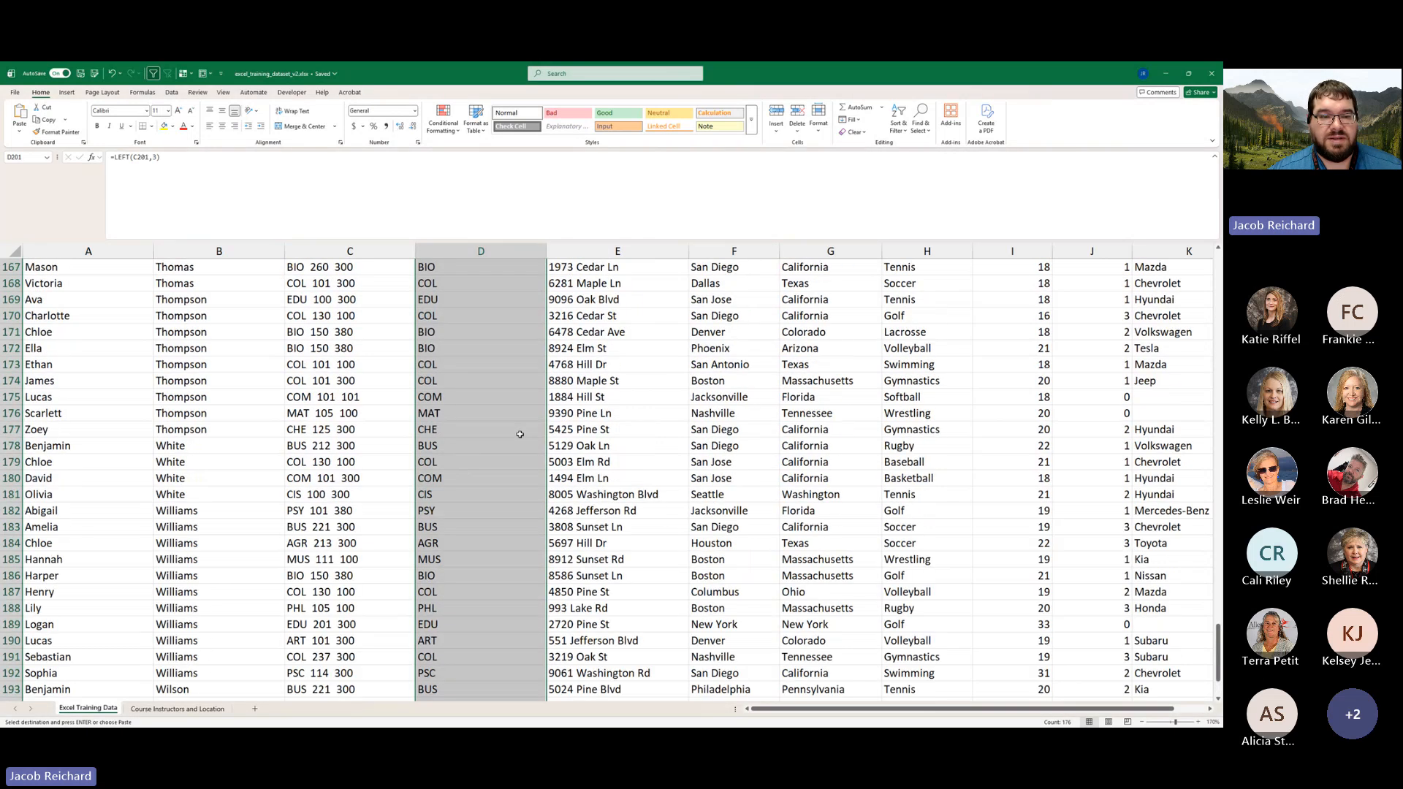
scroll(519, 434, "up", 10)
left_click(481, 376)
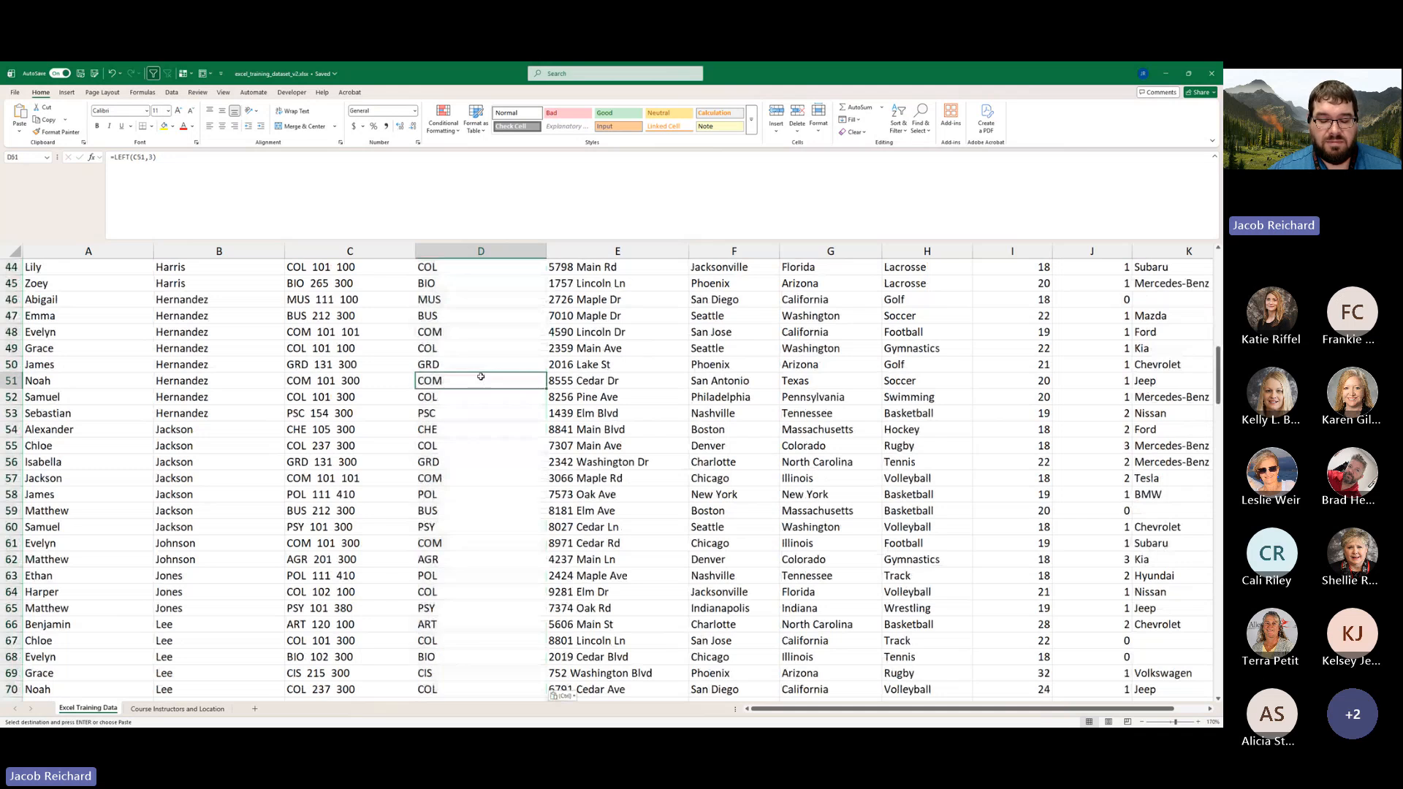
scroll(481, 376, "up", 12)
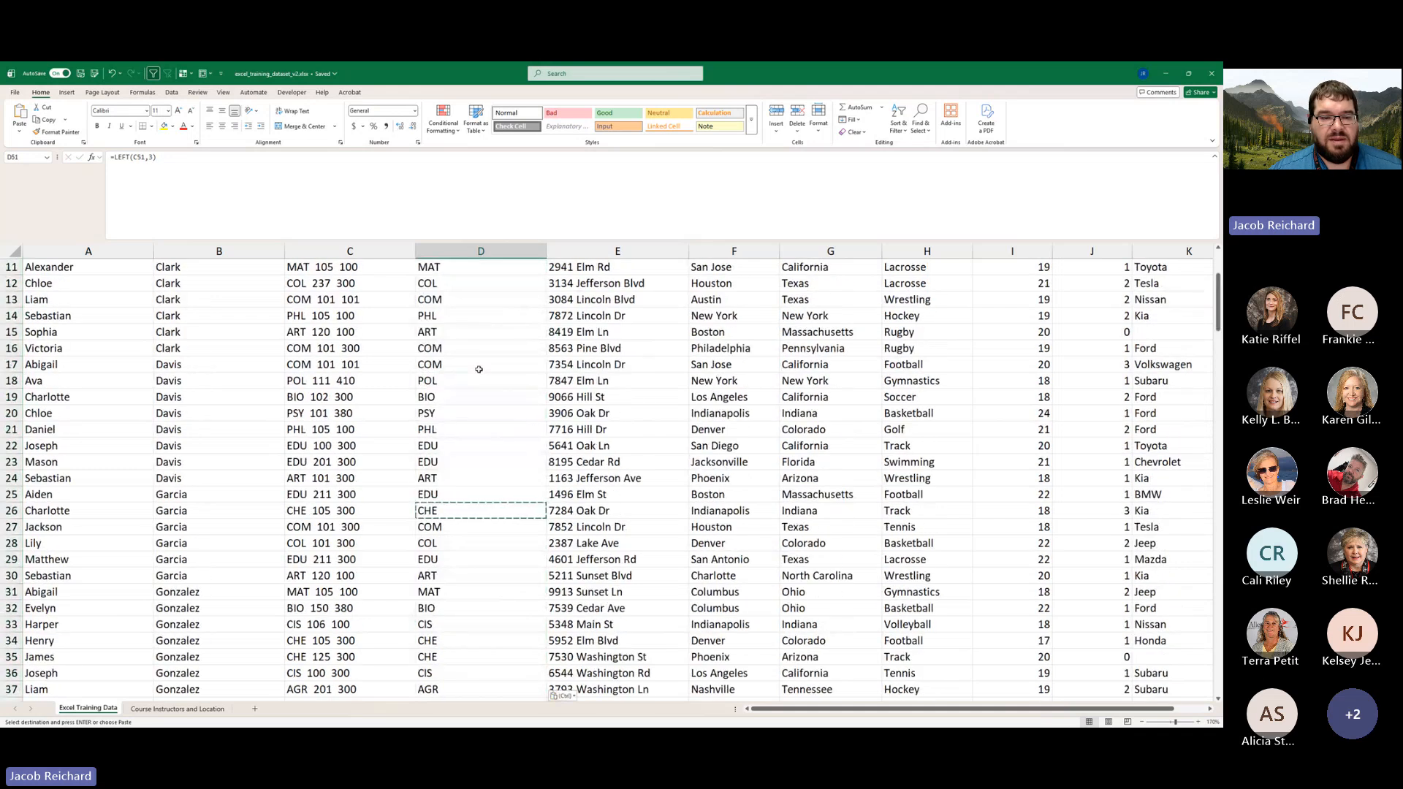
scroll(479, 369, "down", 2)
scroll(478, 369, "down", 7)
left_click_drag(453, 364, 448, 519)
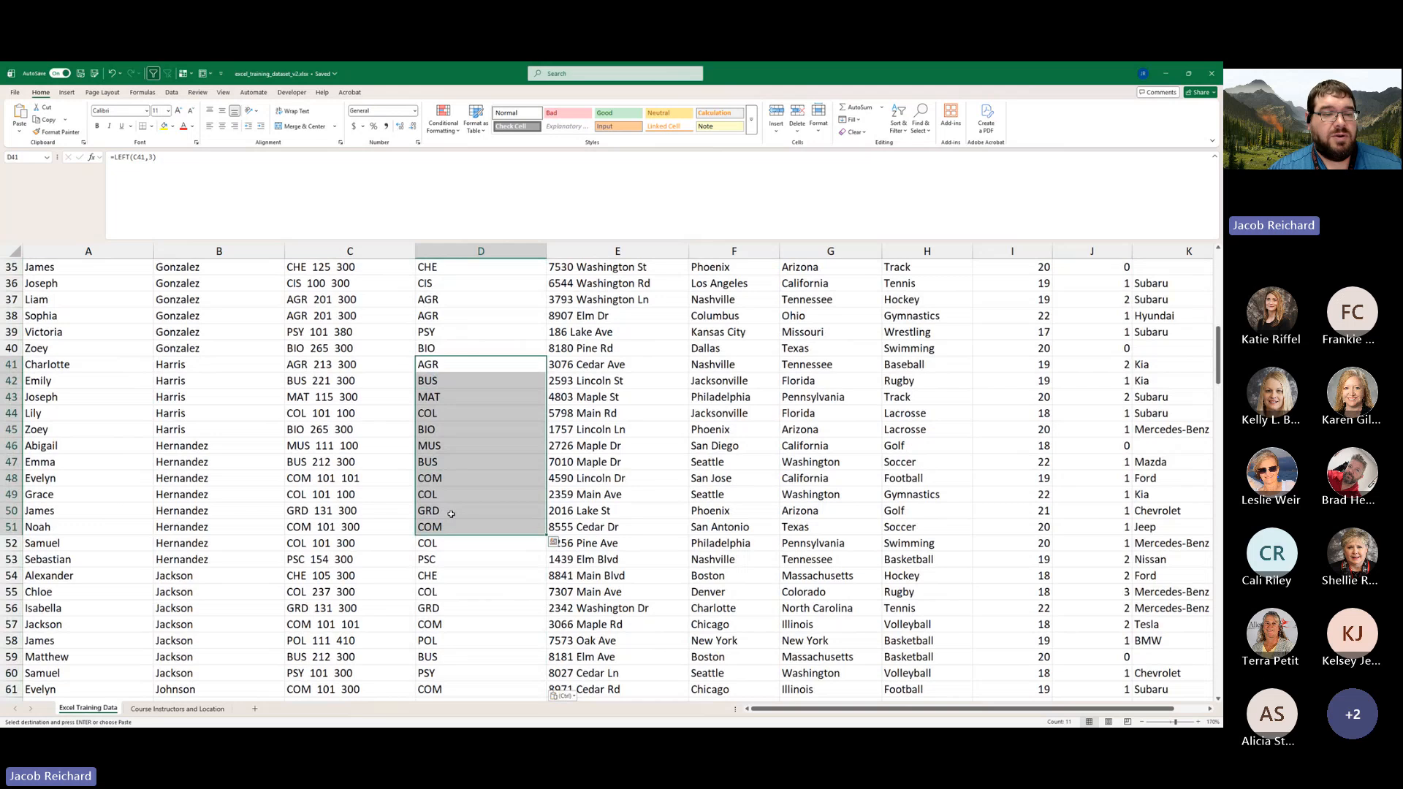
scroll(481, 500, "up", 2)
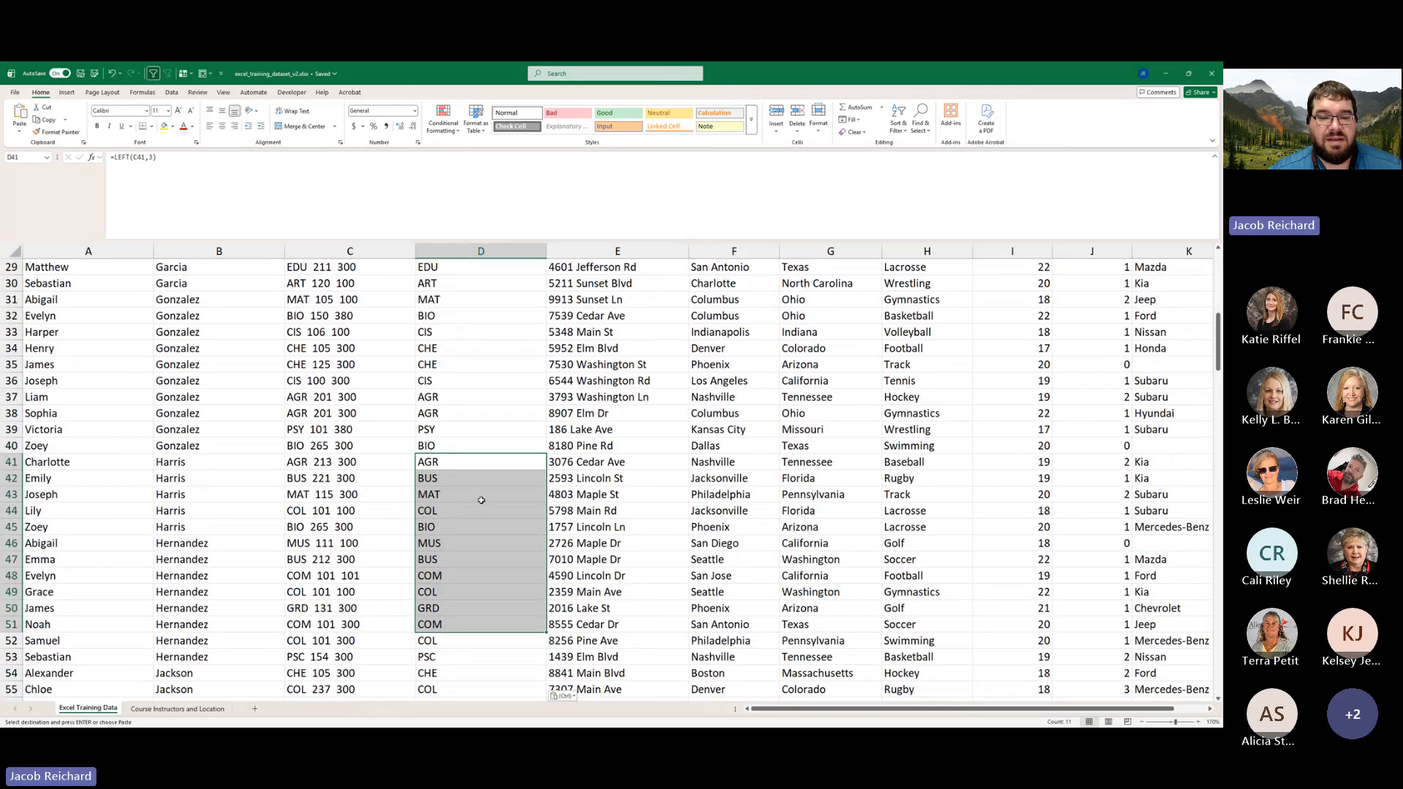
- Check the department codes further down column D, including the LEFT formula in D73, and return to the header row
scroll(480, 500, "down", 11)
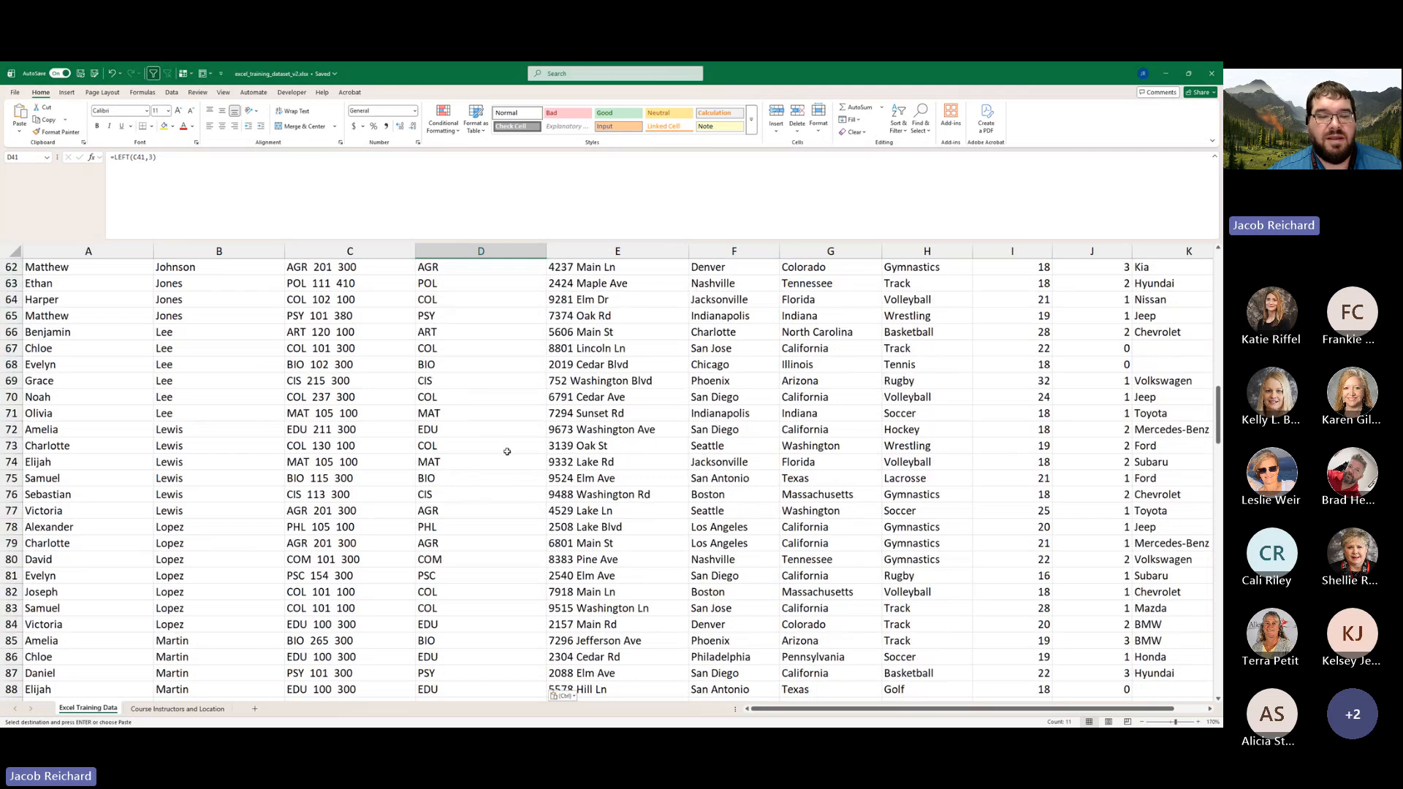
left_click(450, 445)
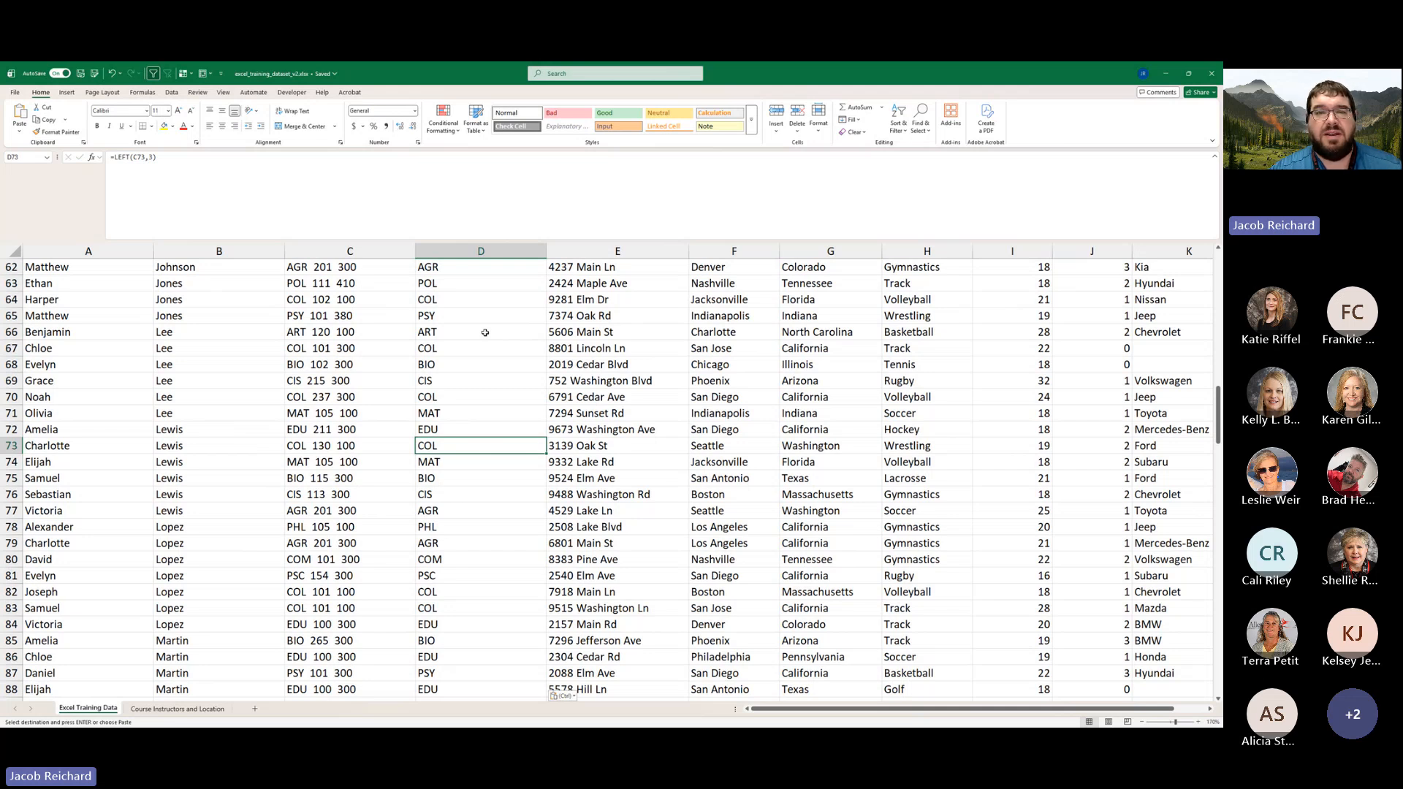
scroll(481, 366, "up", 7)
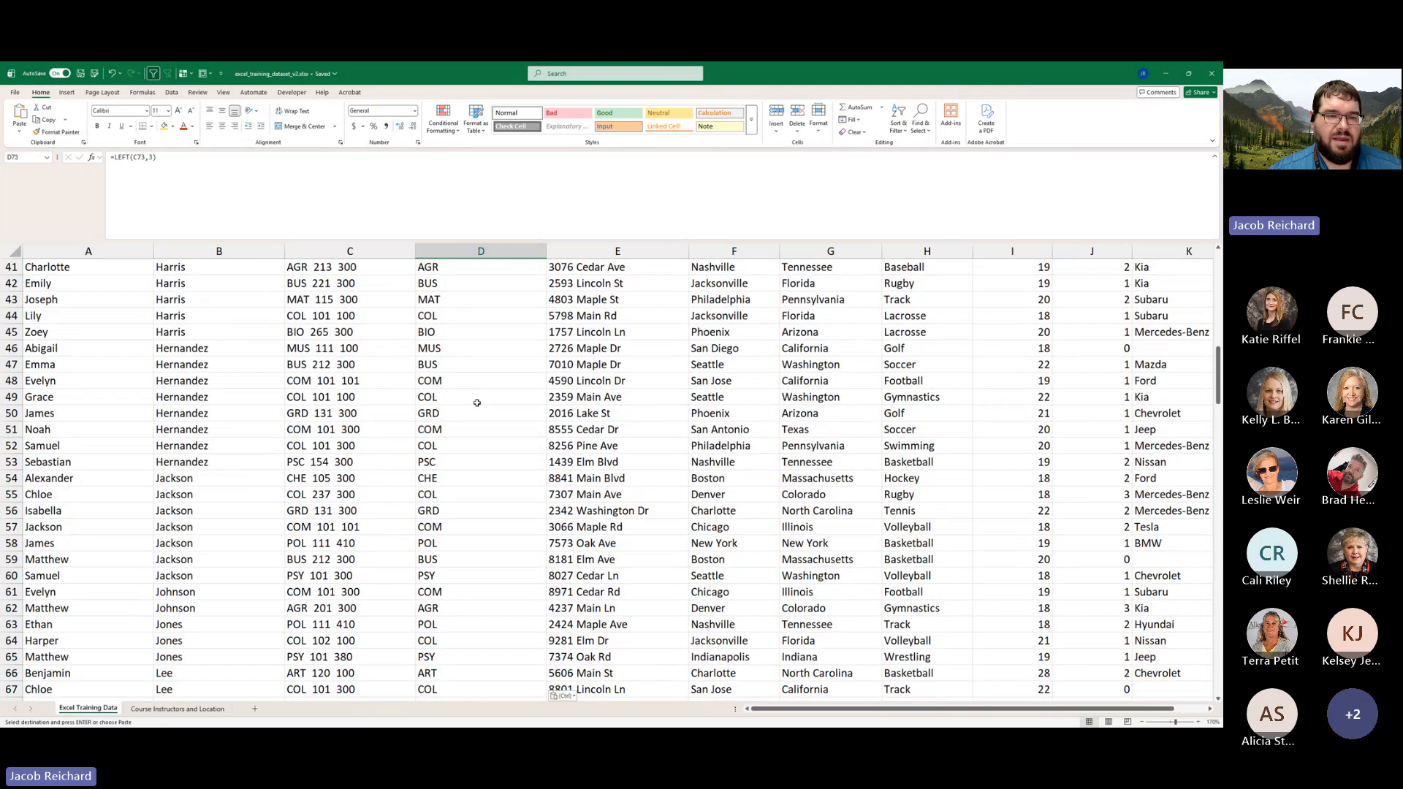
scroll(476, 402, "up", 13)
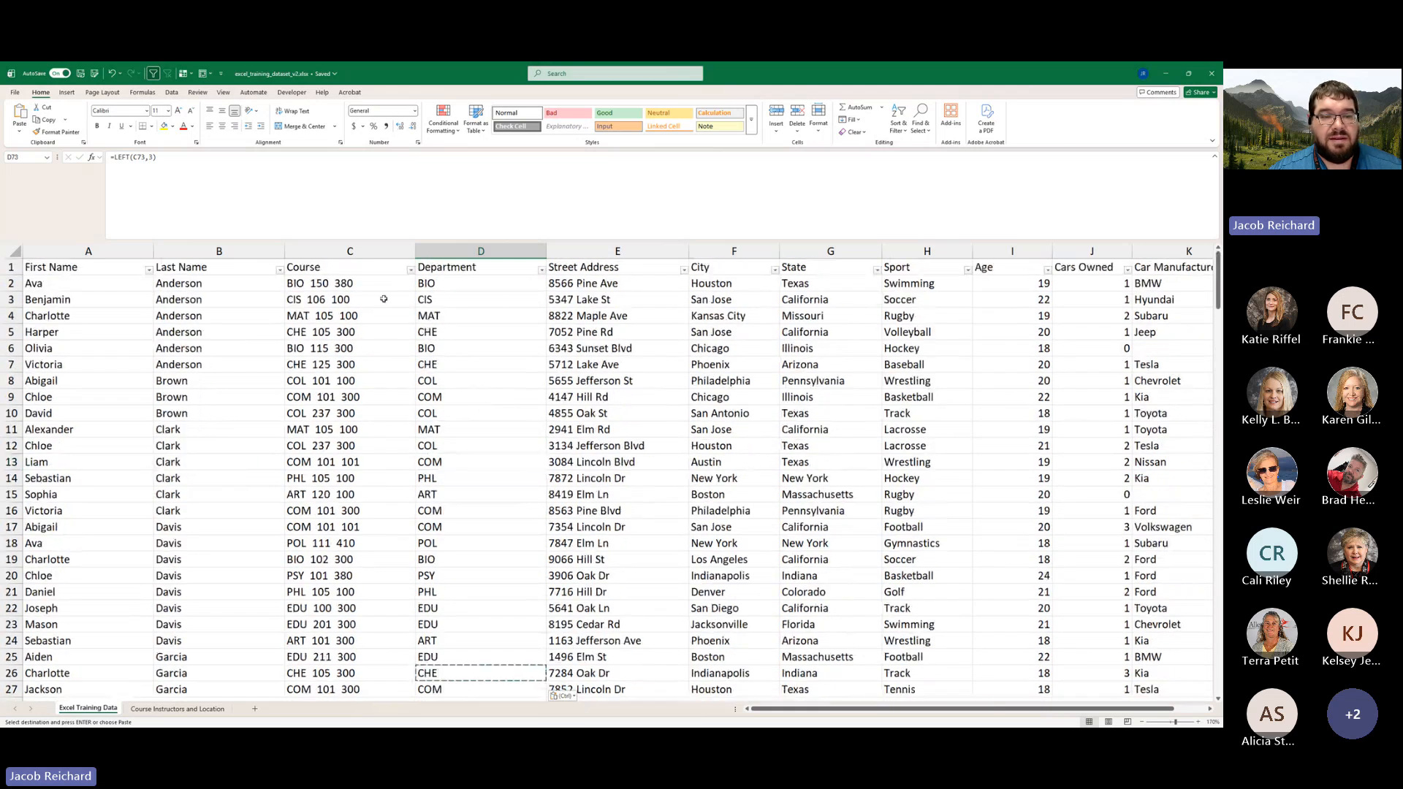
- Highlight the header row and the First Name and Last Name columns as the areas to keep in view
left_click(208, 269)
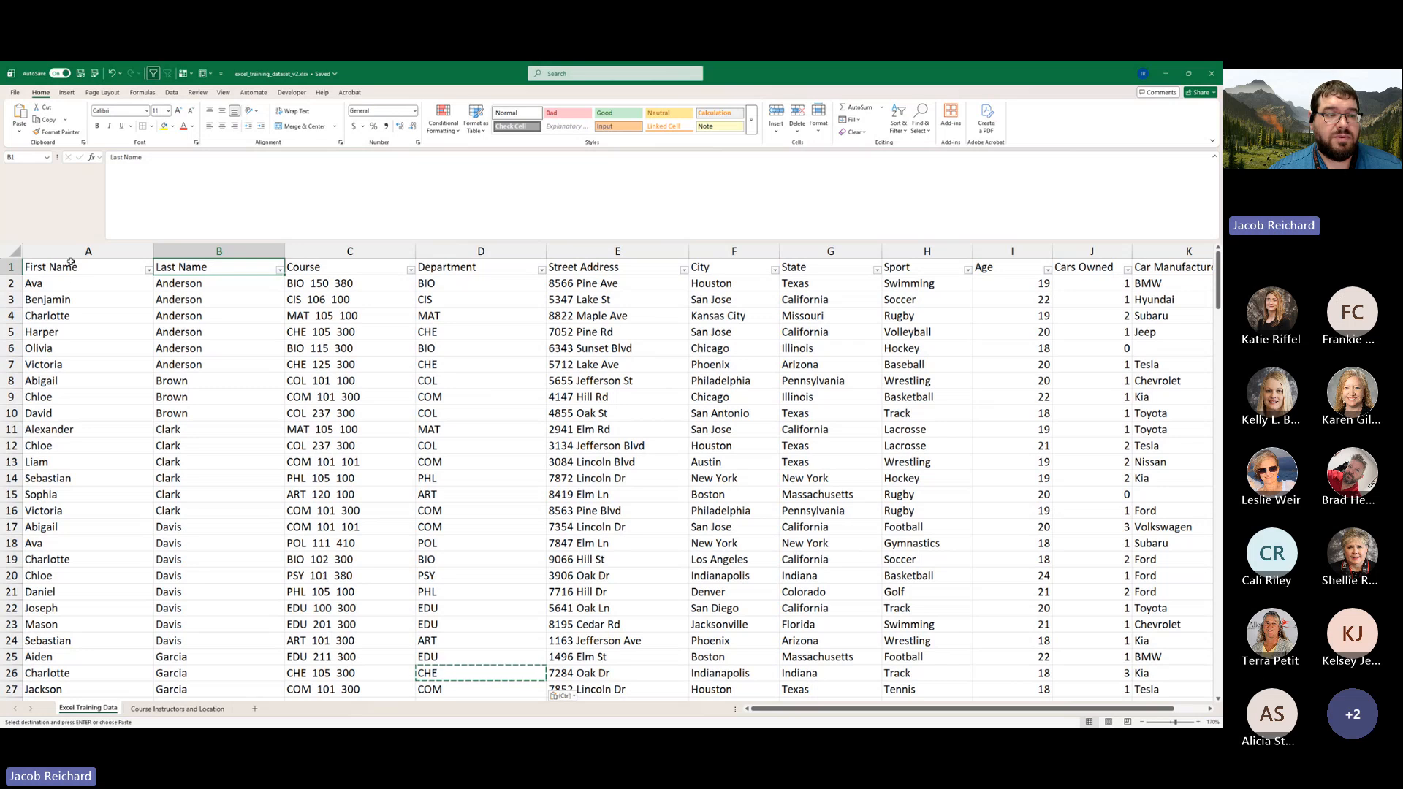
left_click(130, 248)
left_click_drag(129, 249, 219, 251)
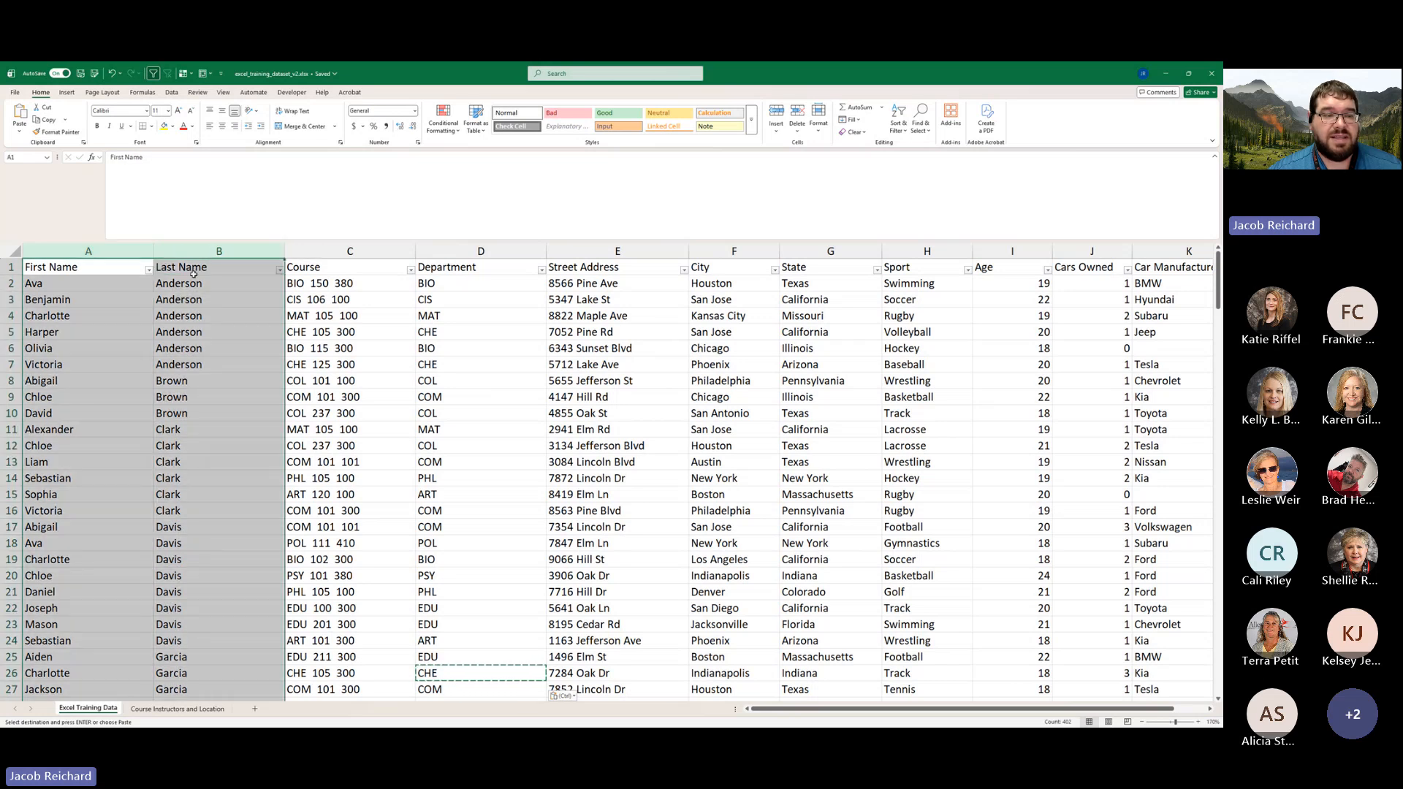
left_click(312, 283)
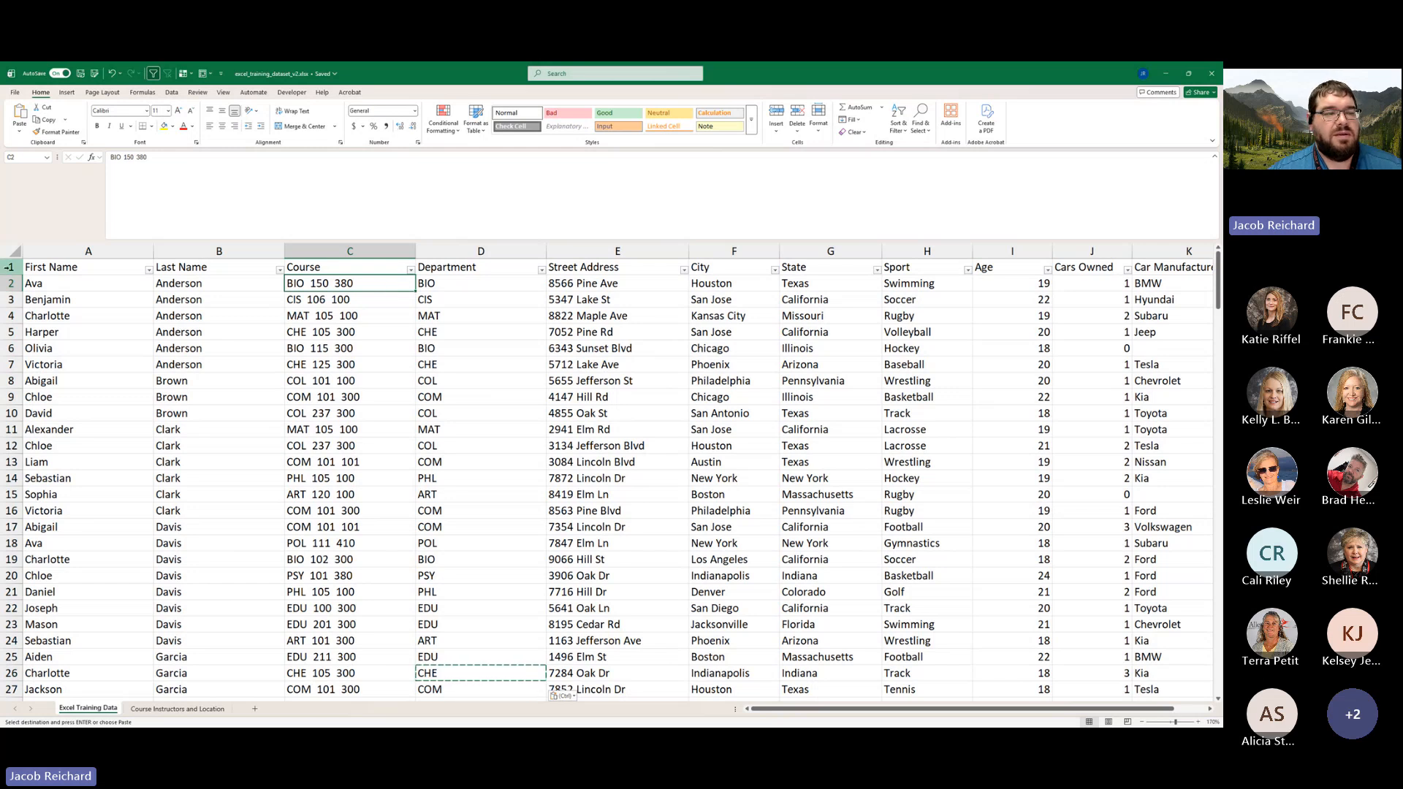
left_click(9, 267)
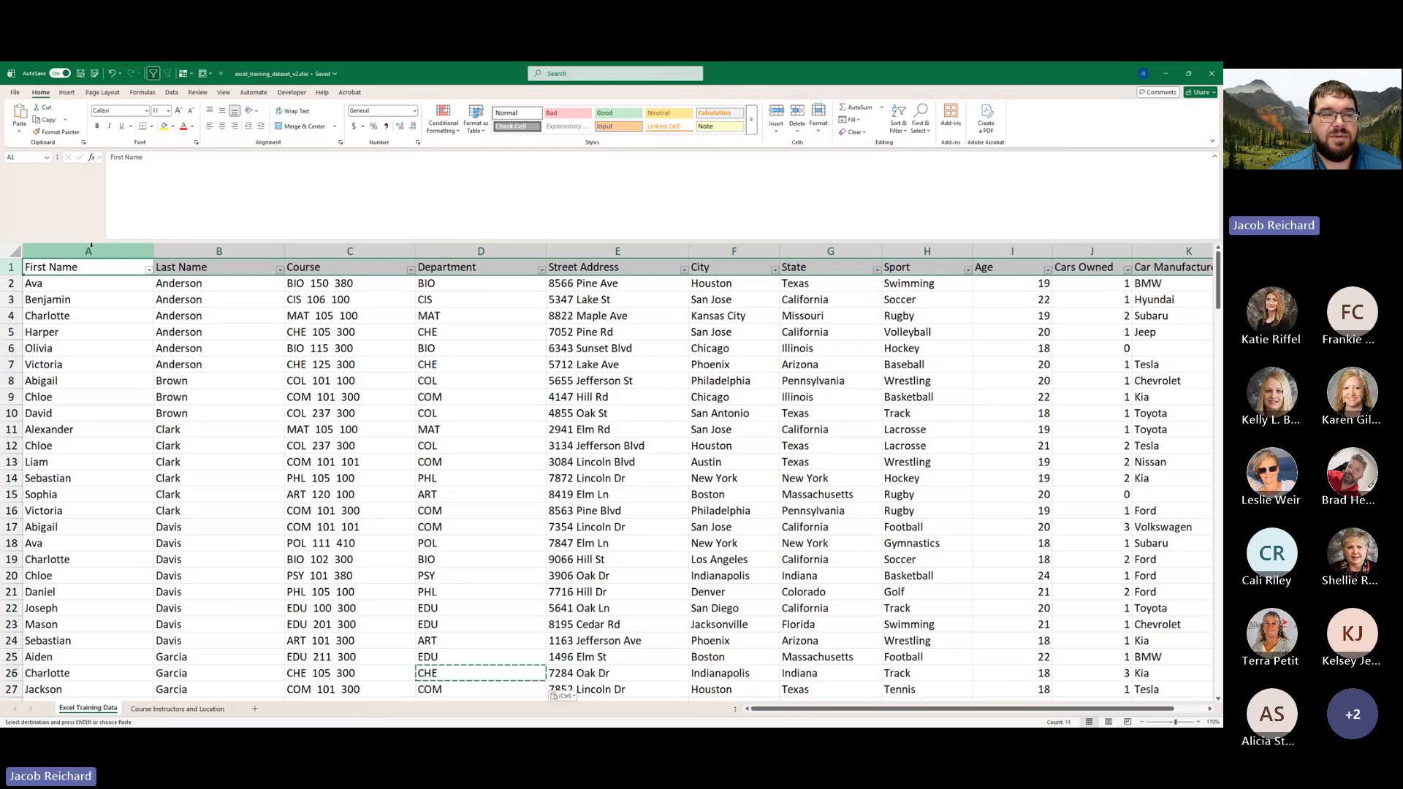
left_click(98, 249)
left_click_drag(99, 246, 242, 252)
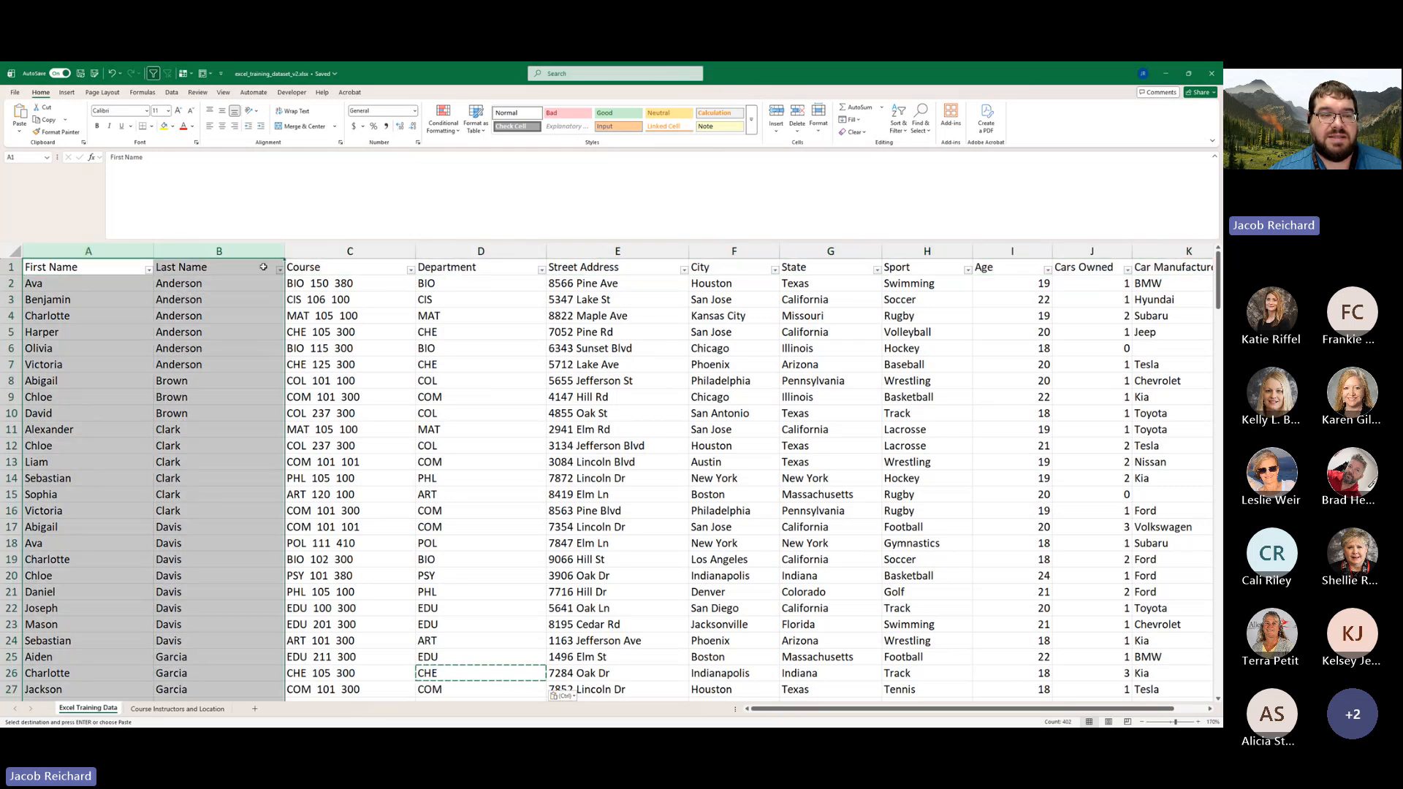
left_click(319, 283)
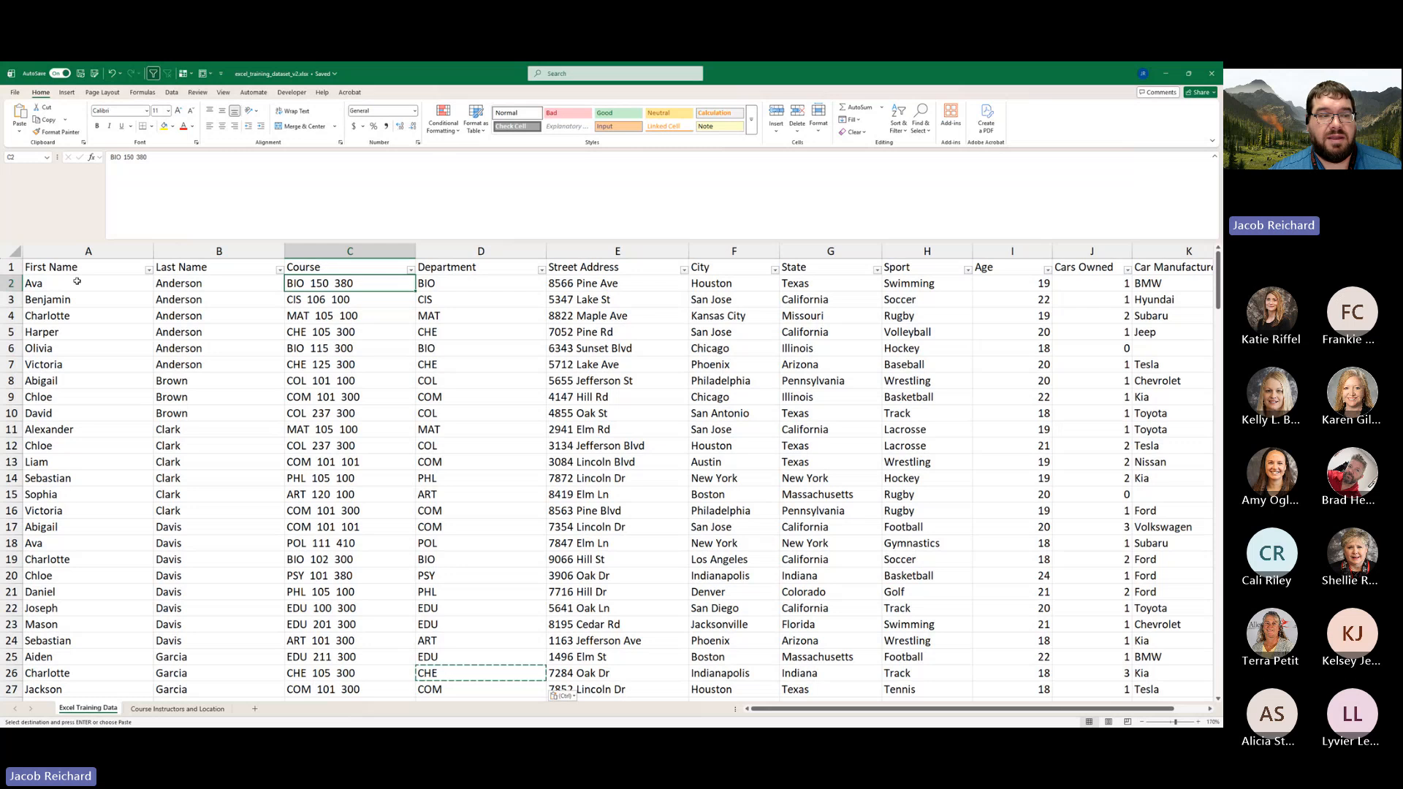
left_click(8, 266)
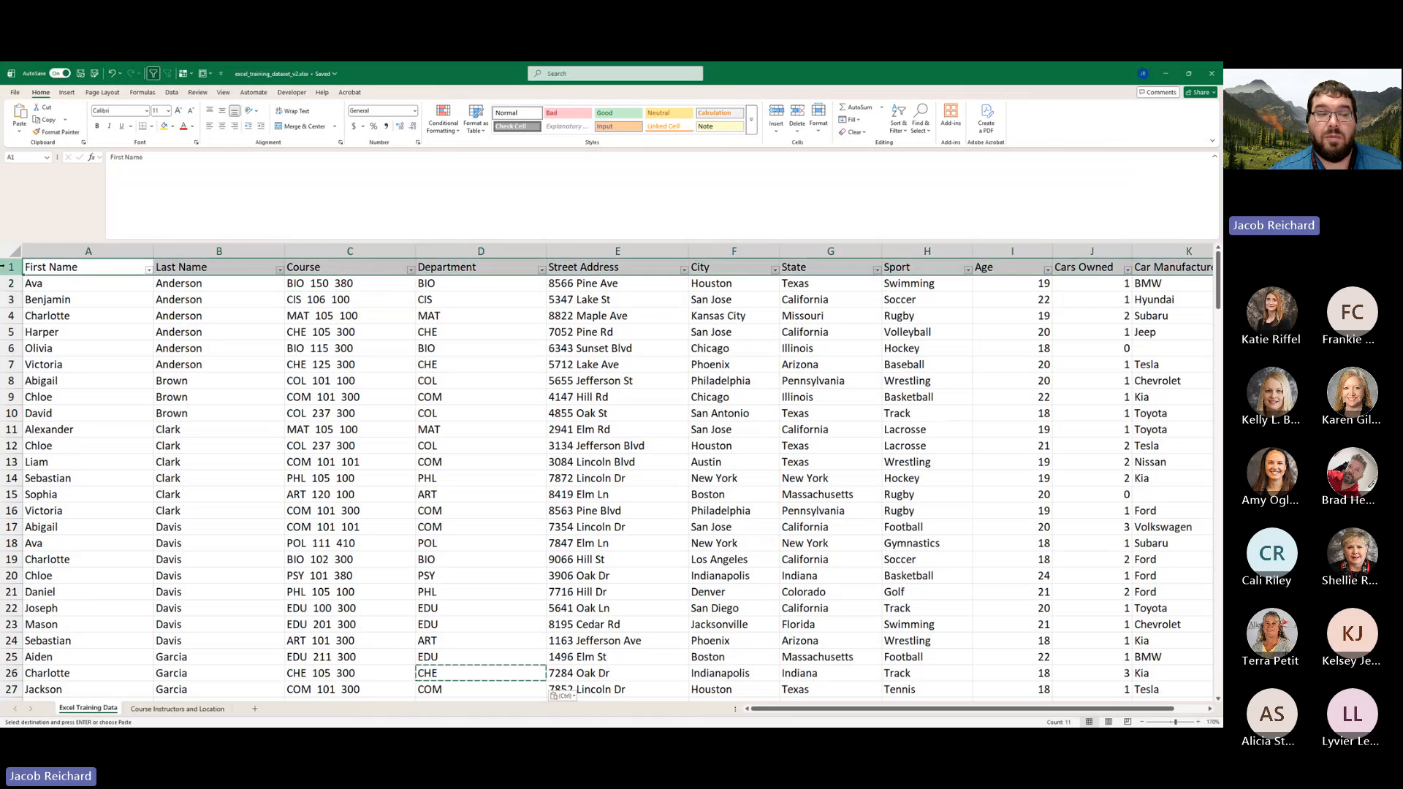
left_click_drag(136, 248, 203, 246)
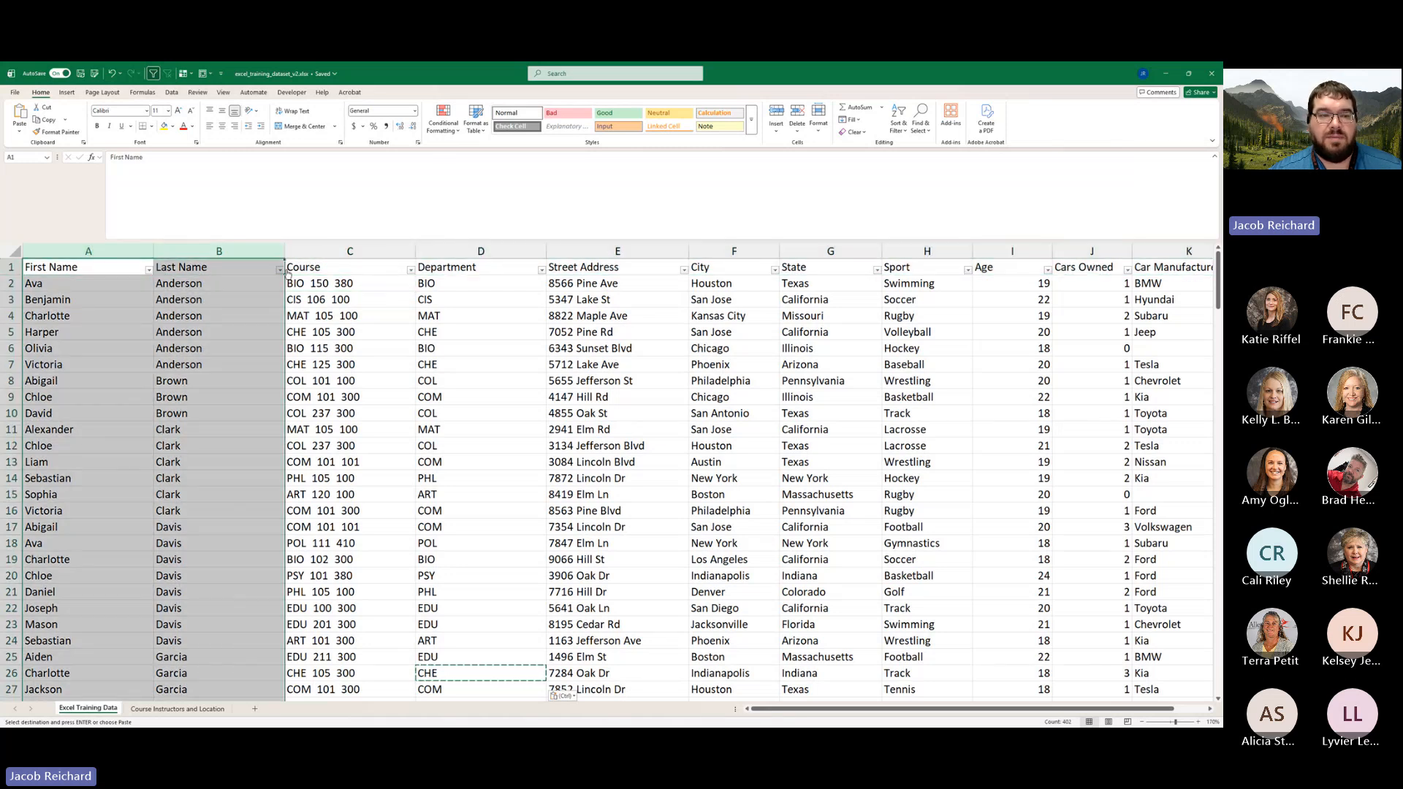
- Freeze panes at cell C2 to lock the header row and both name columns
left_click(326, 286)
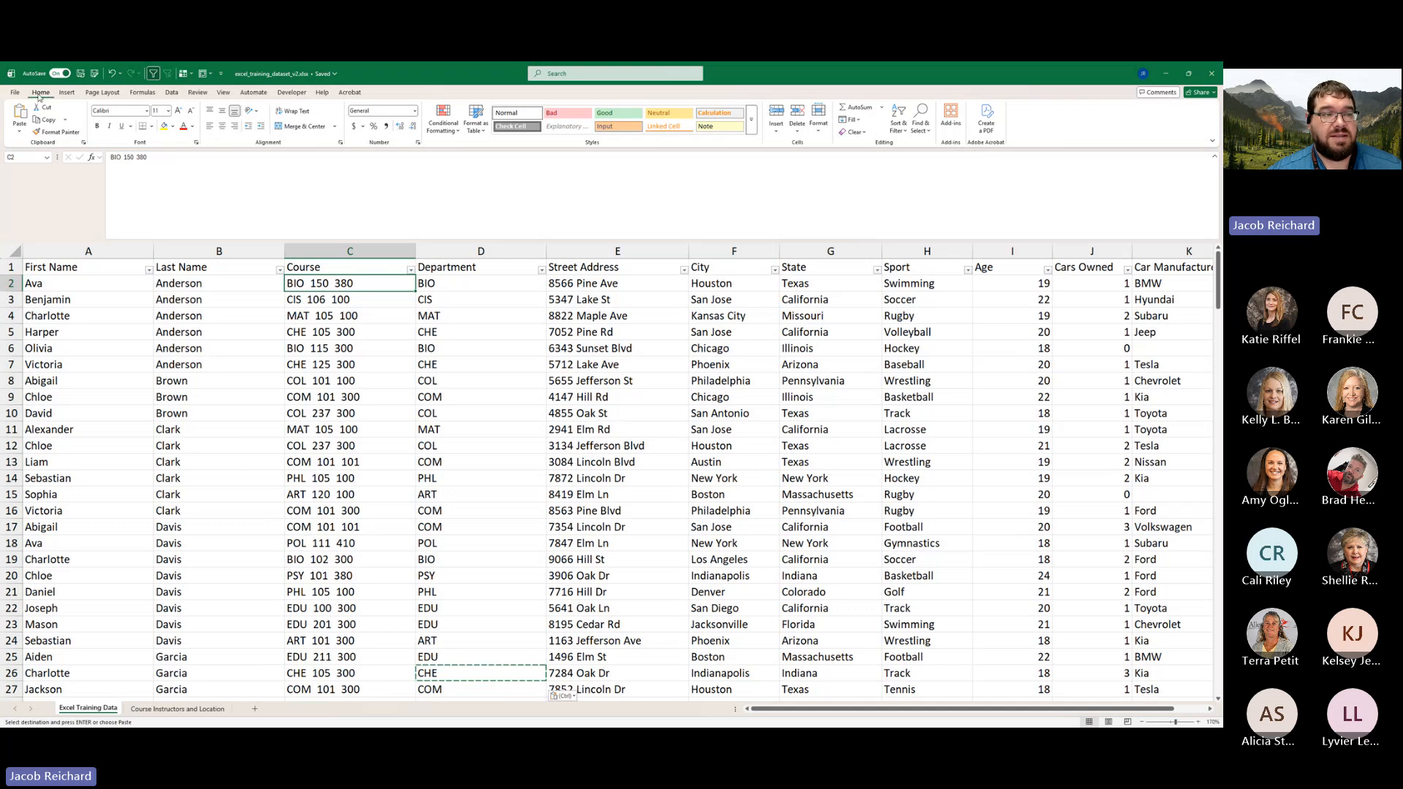
left_click(224, 93)
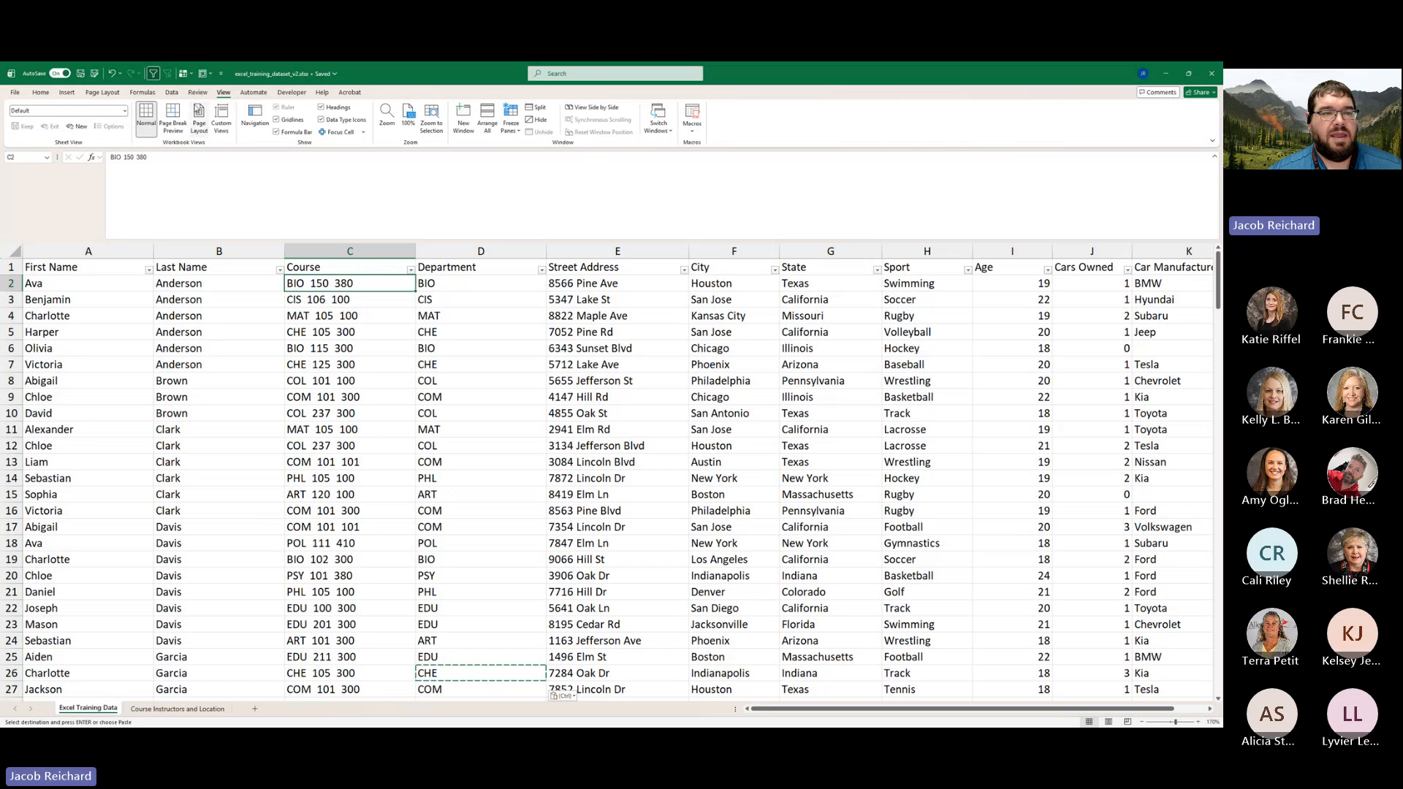
left_click(511, 125)
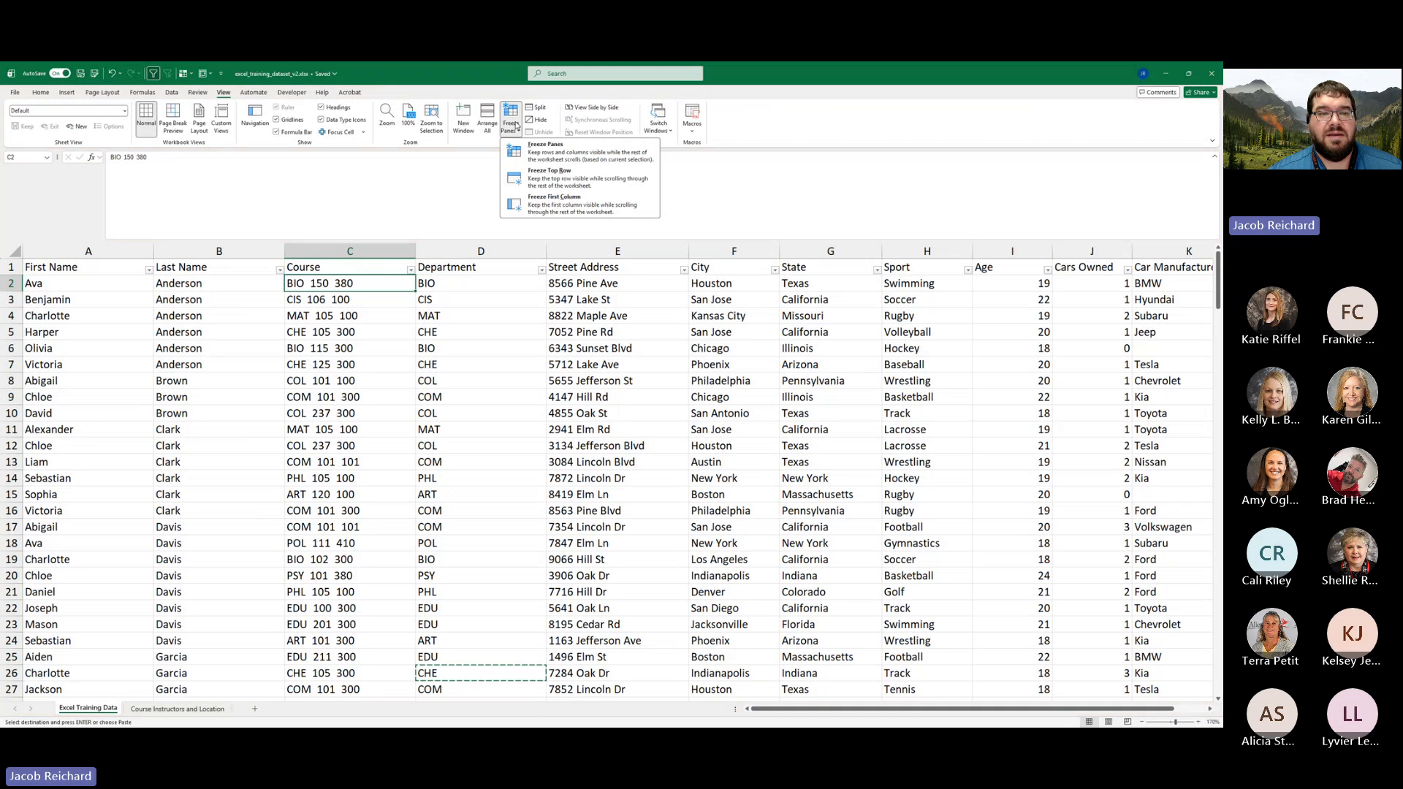
left_click(561, 158)
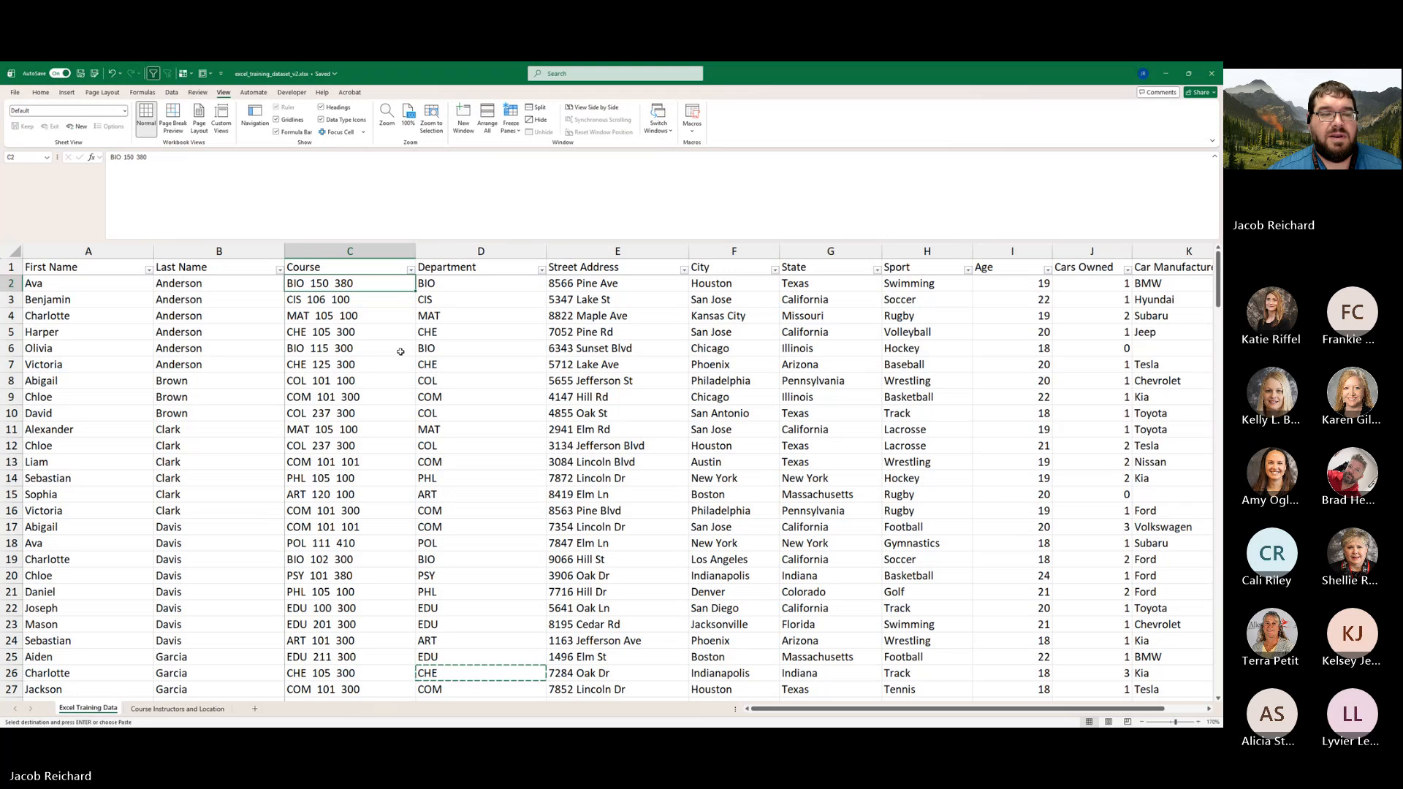
- Scroll down through the records and back up to check the frozen header row
scroll(398, 353, "down", 3)
scroll(398, 353, "down", 7)
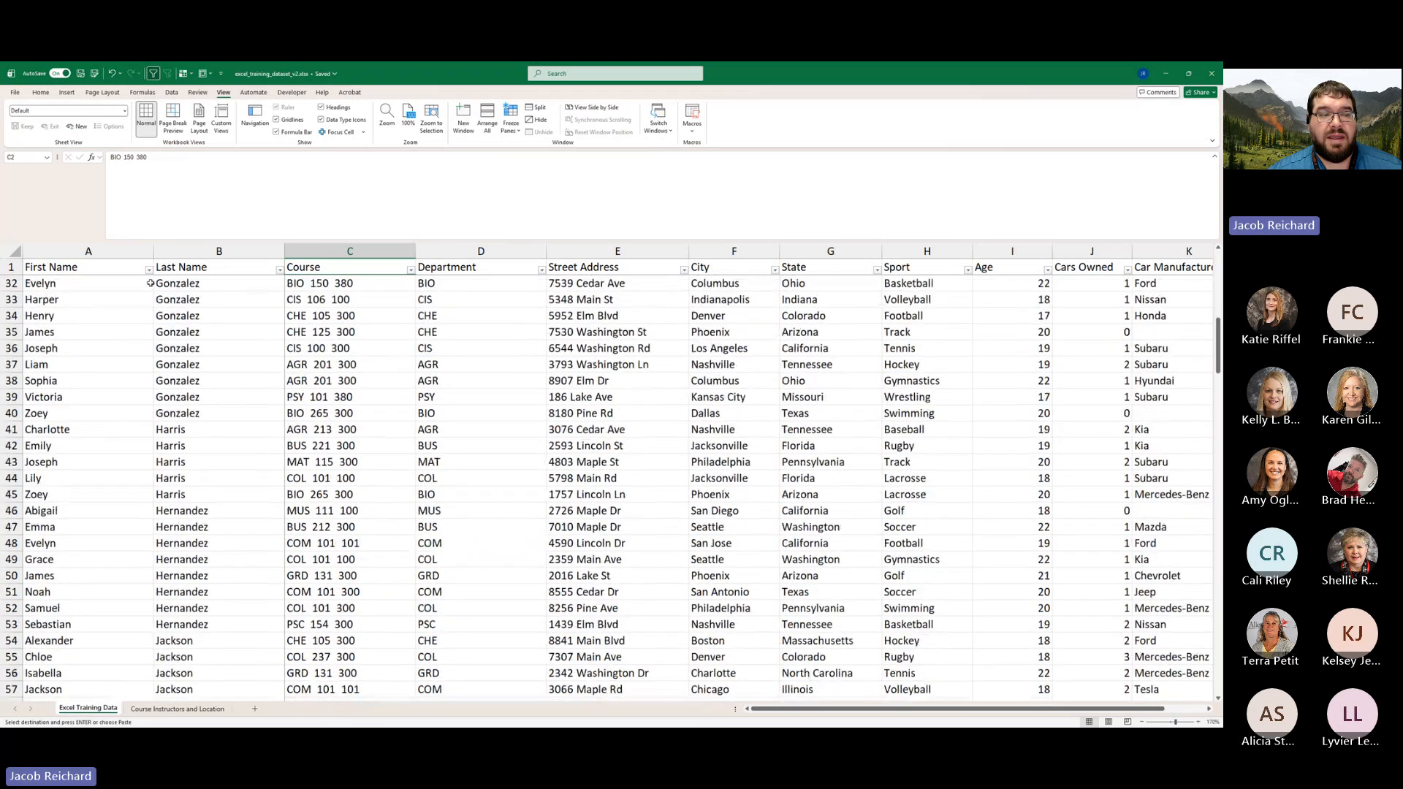
scroll(391, 392, "up", 9)
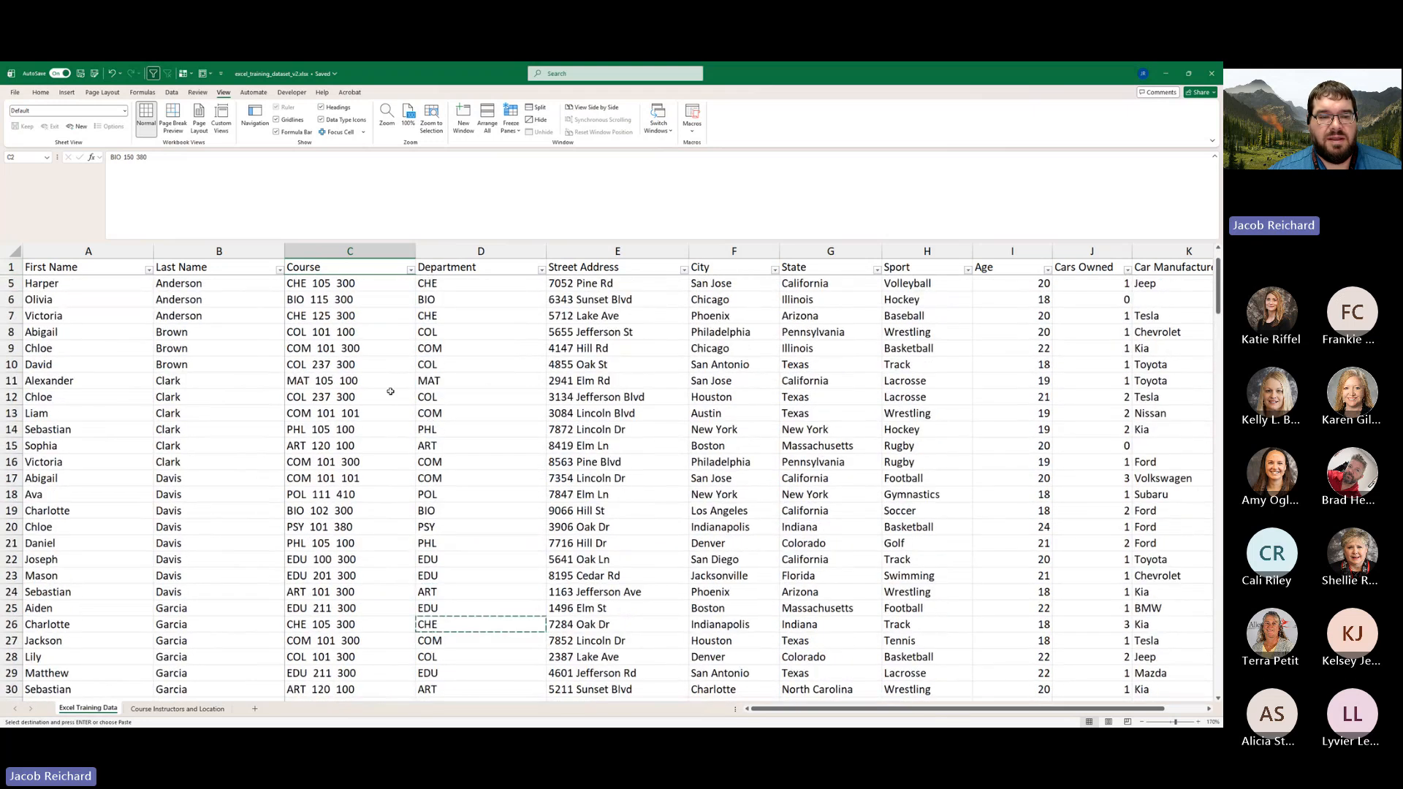
- Move across row 12 past the Car Manufacturer column to check the frozen name columns, and return to the start of the sheet
left_click(390, 392)
key("Right")
key("Right")
key("Right")
key("Right")
key("Right")
key("Right")
key("Right")
key("Right")
key("Right")
key("Right")
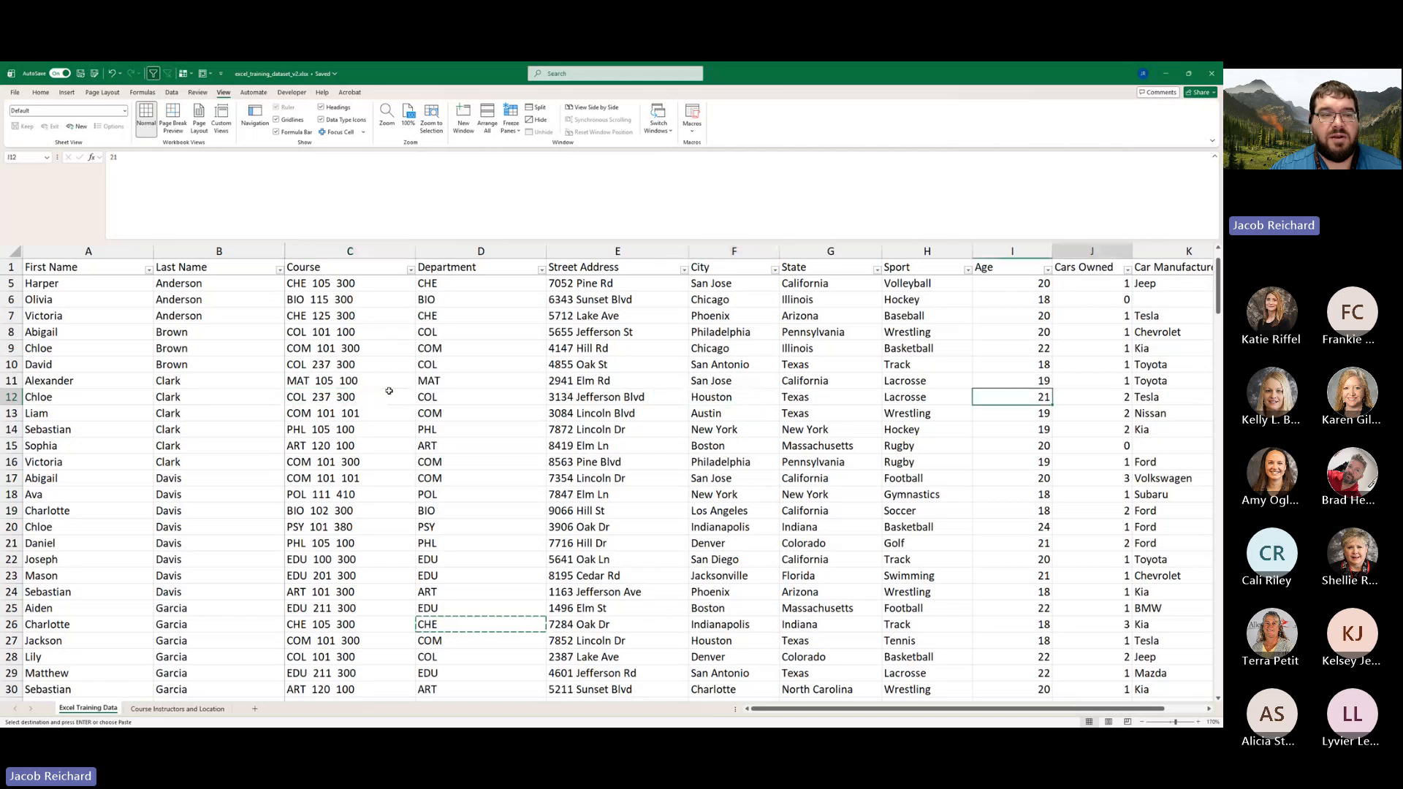
key("Right")
key("Right")
key("Right")
key("Right")
key("Right")
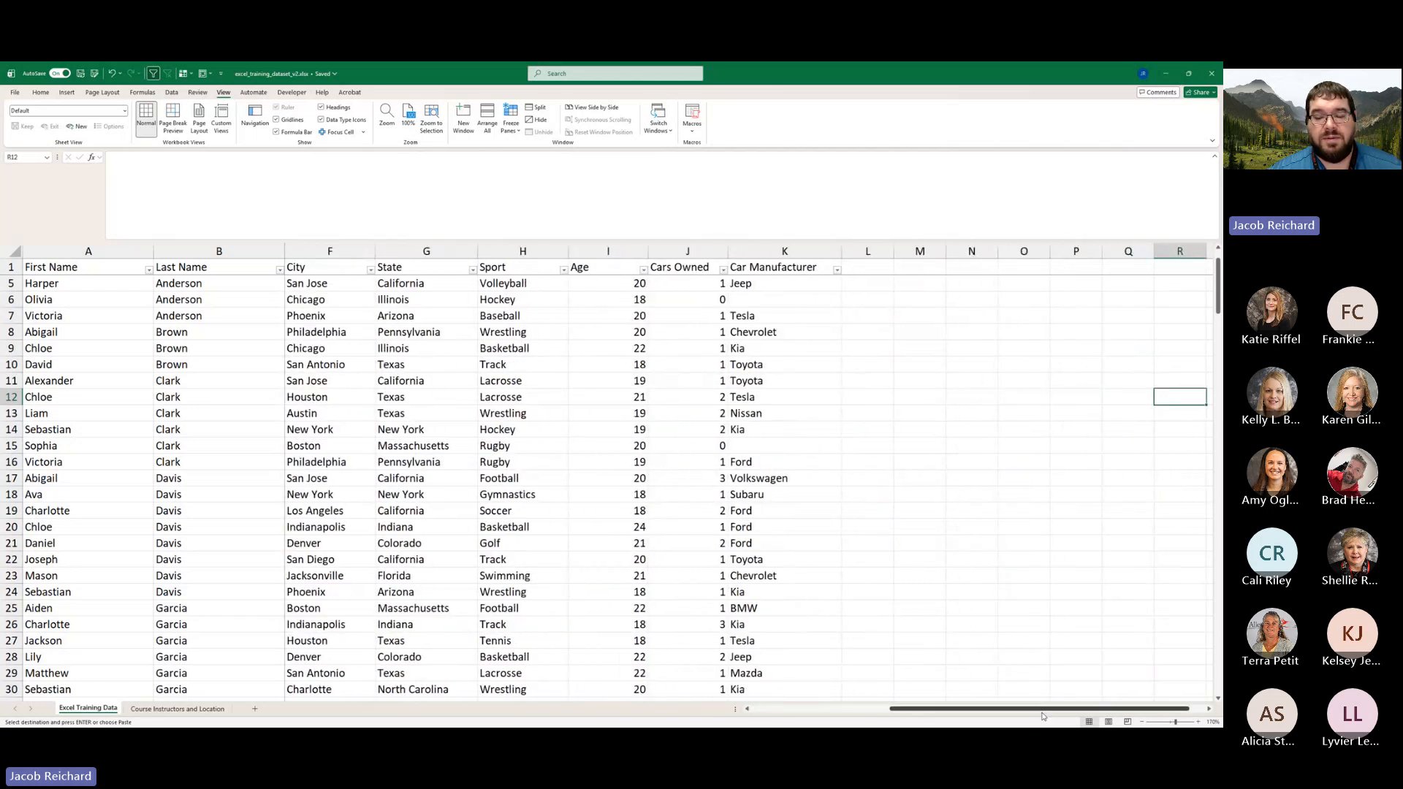
left_click_drag(1045, 711, 906, 711)
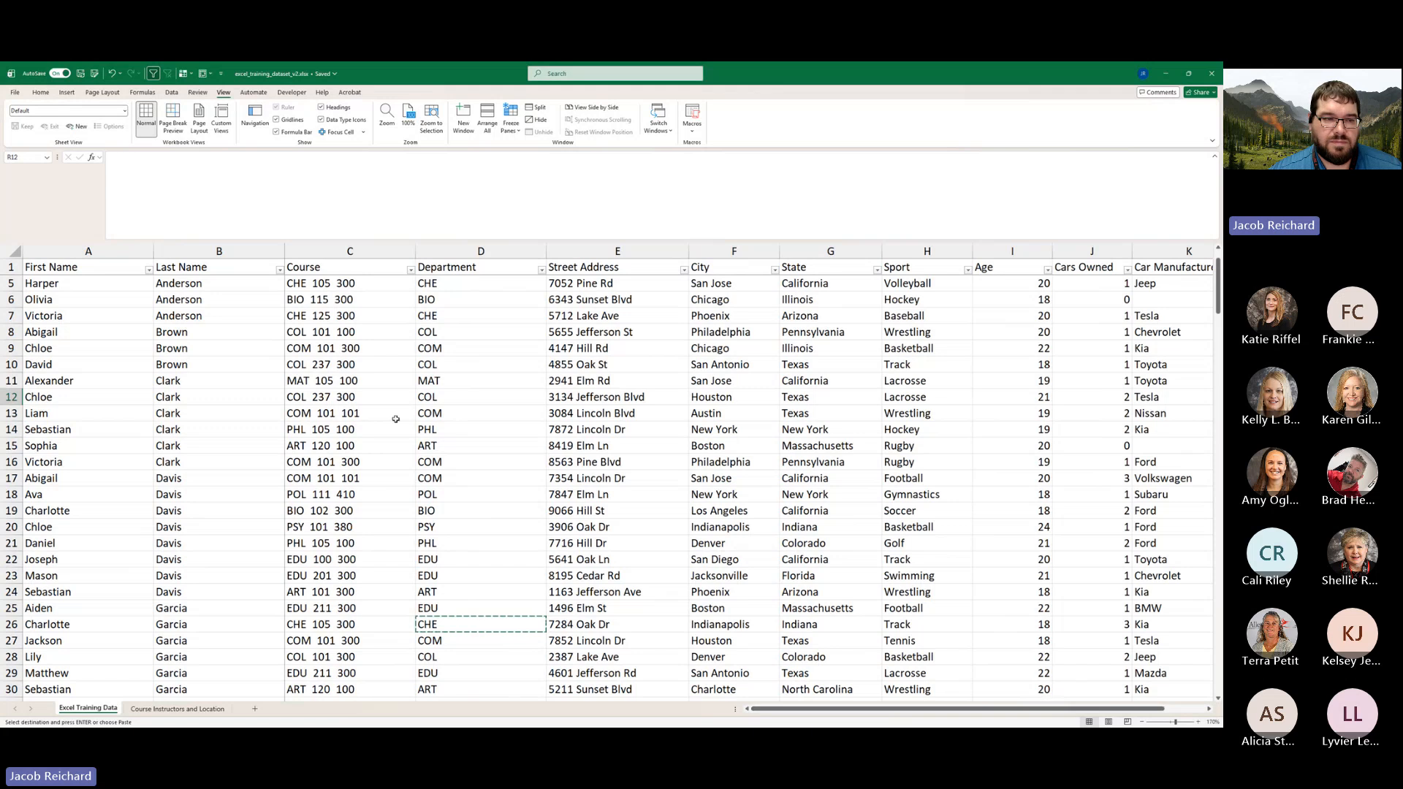
scroll(340, 418, "up", 1)
- Narrow columns E through H, Street Address to Sport, to one equal small width that cuts off their contents
left_click(301, 285)
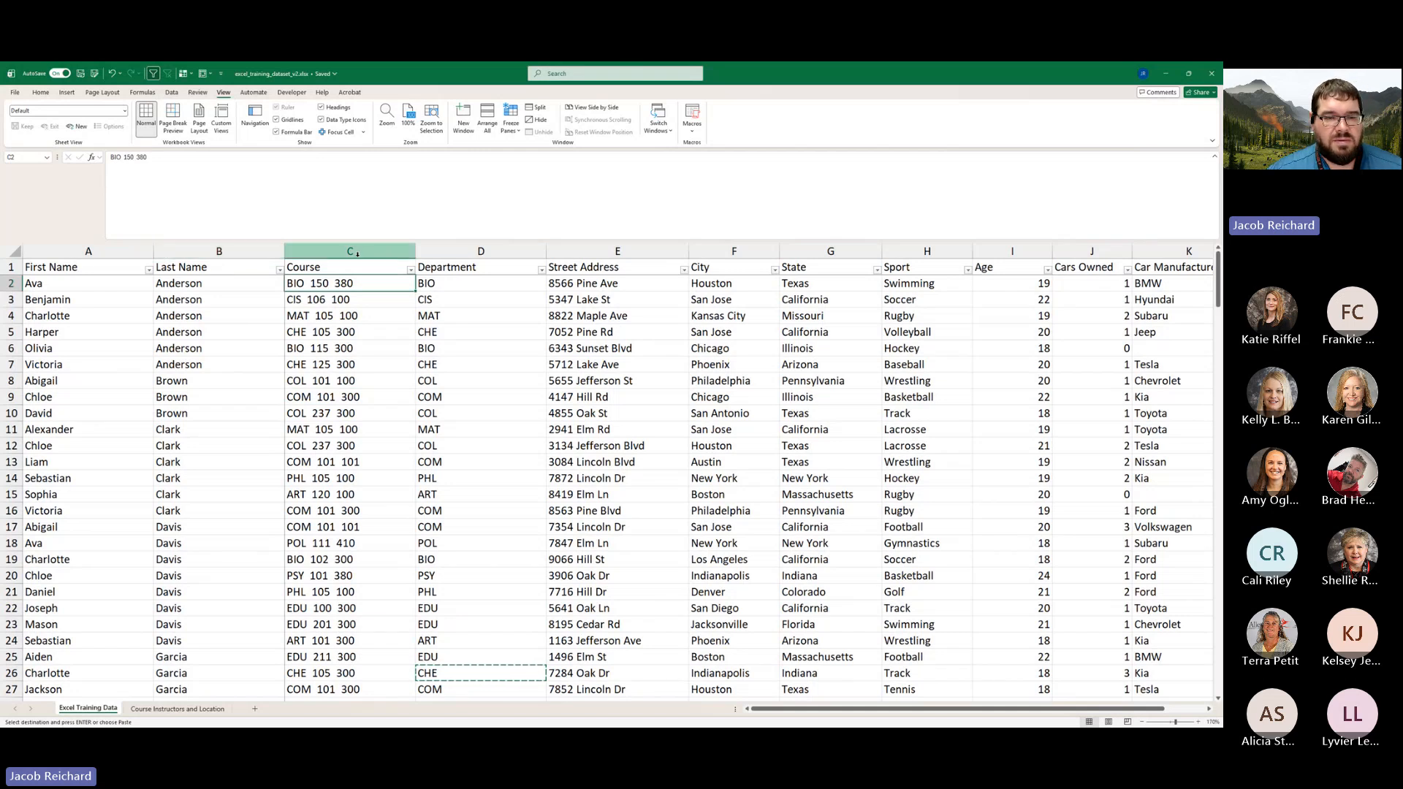
left_click(16, 251)
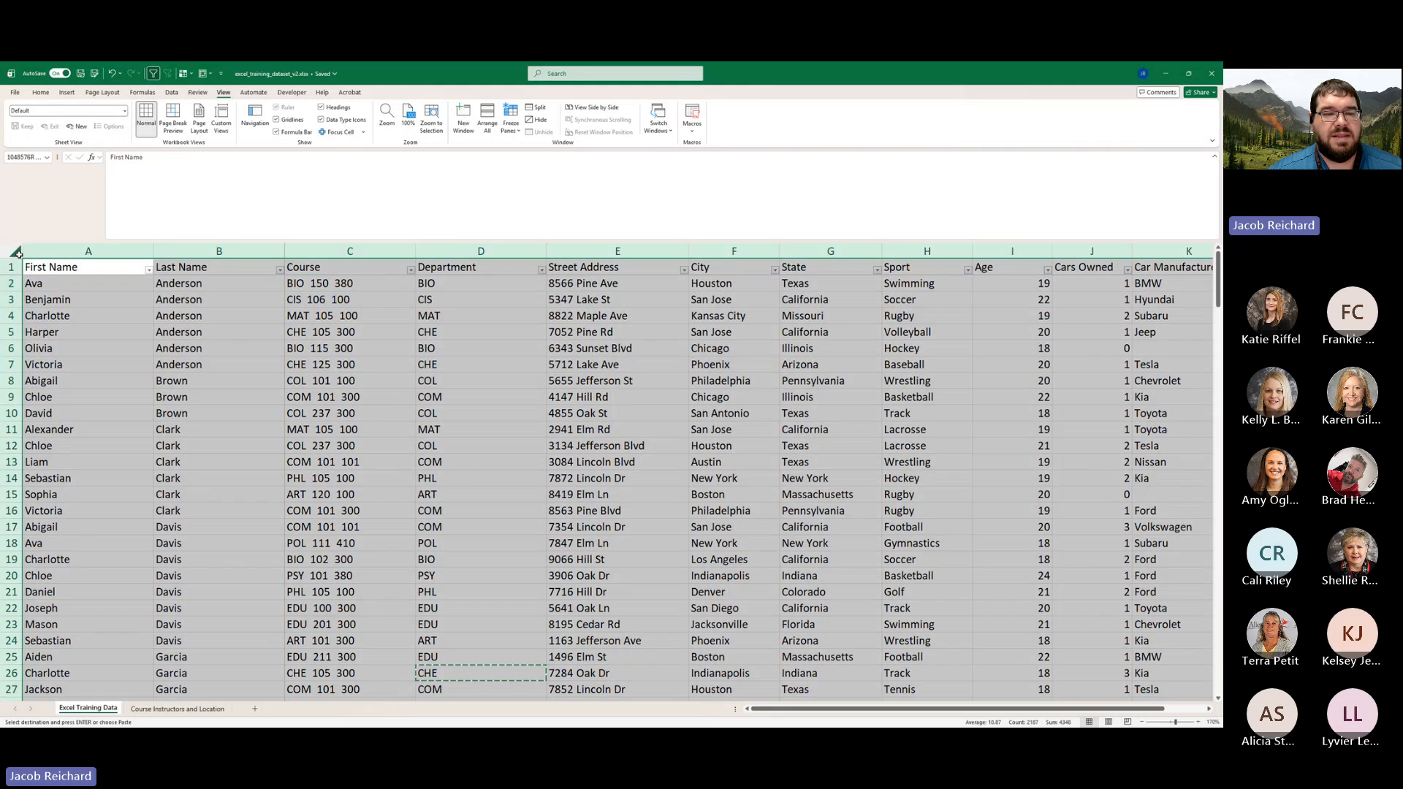
left_click(635, 252)
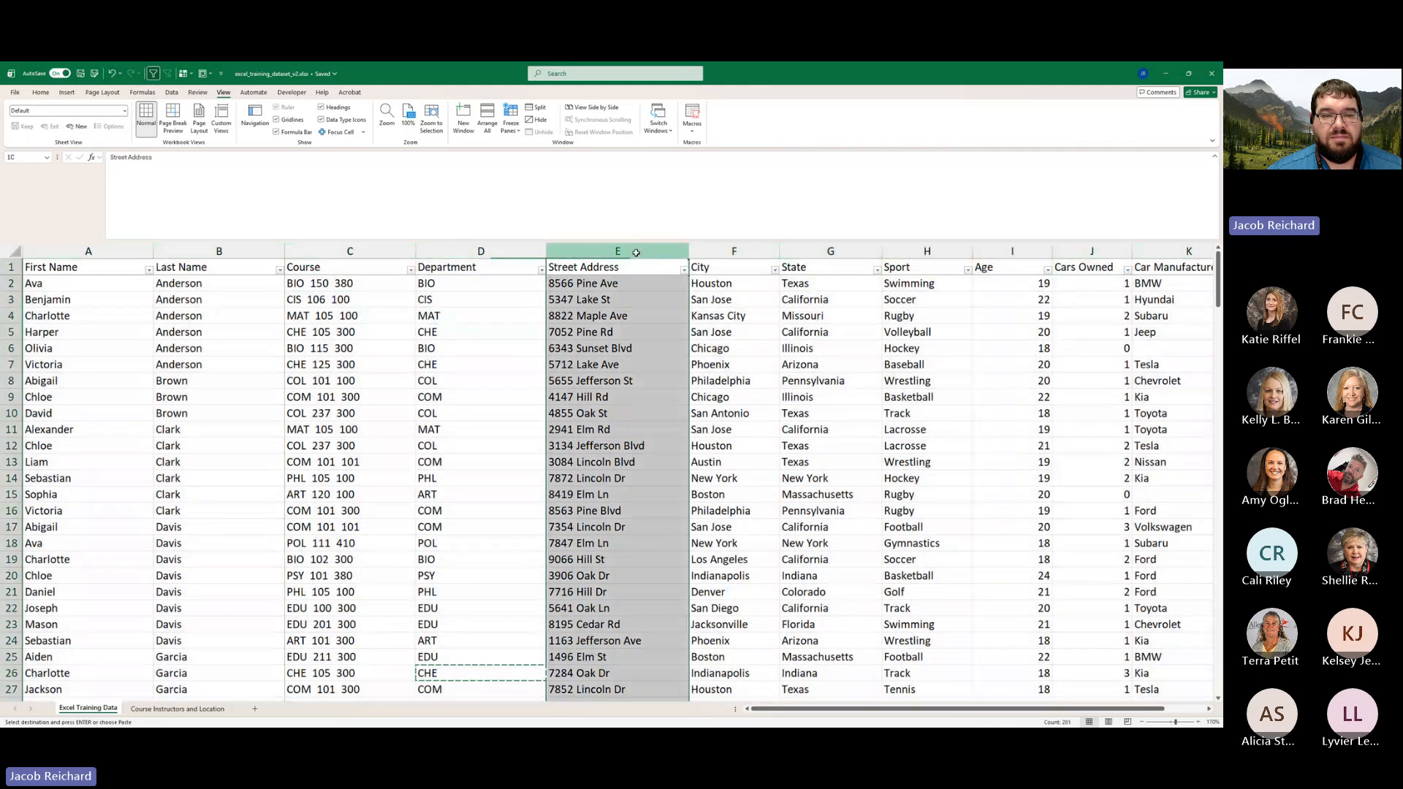
left_click_drag(688, 251, 731, 252)
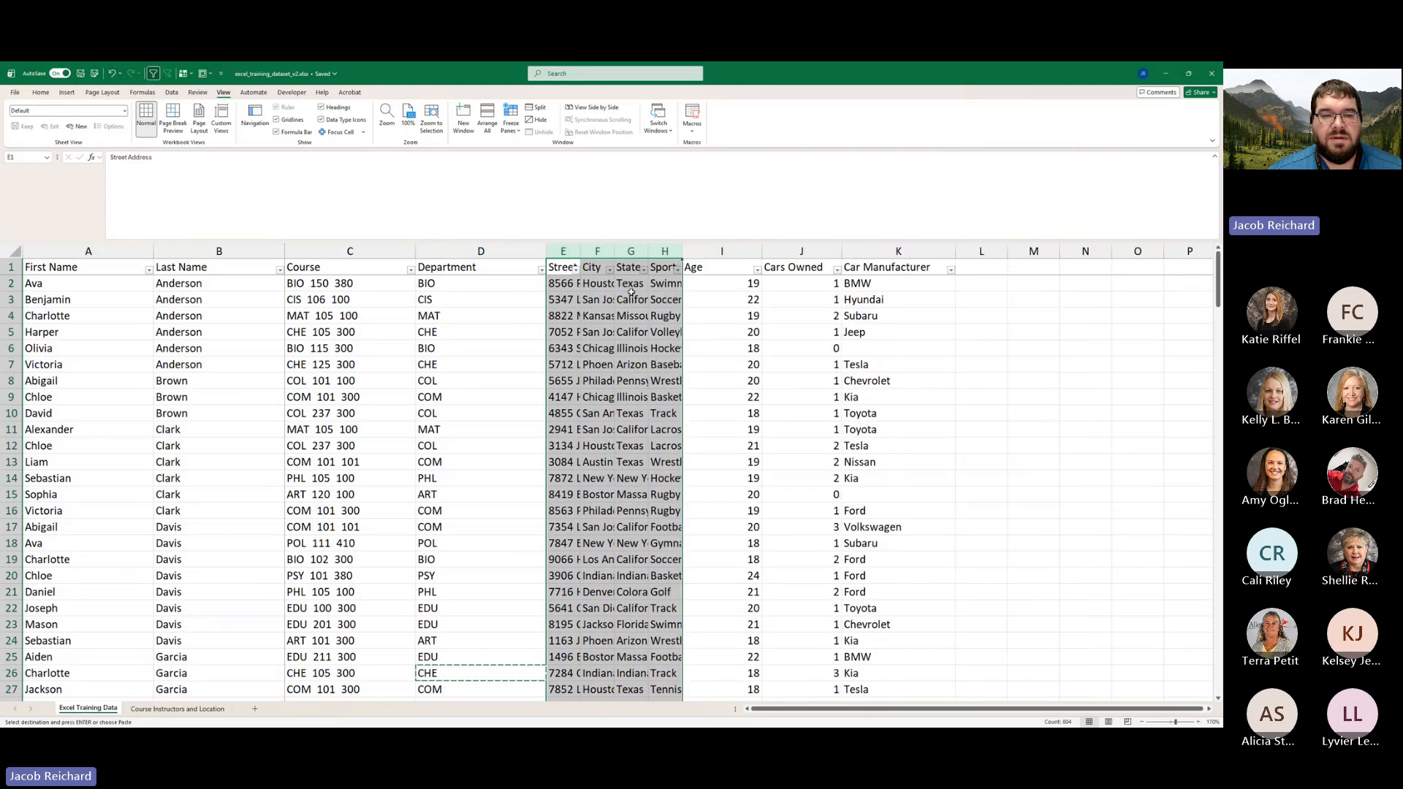
left_click(631, 293)
- Inspect the cut-off Street Address, City and State headers and the values in F2 and G2
left_click(563, 266)
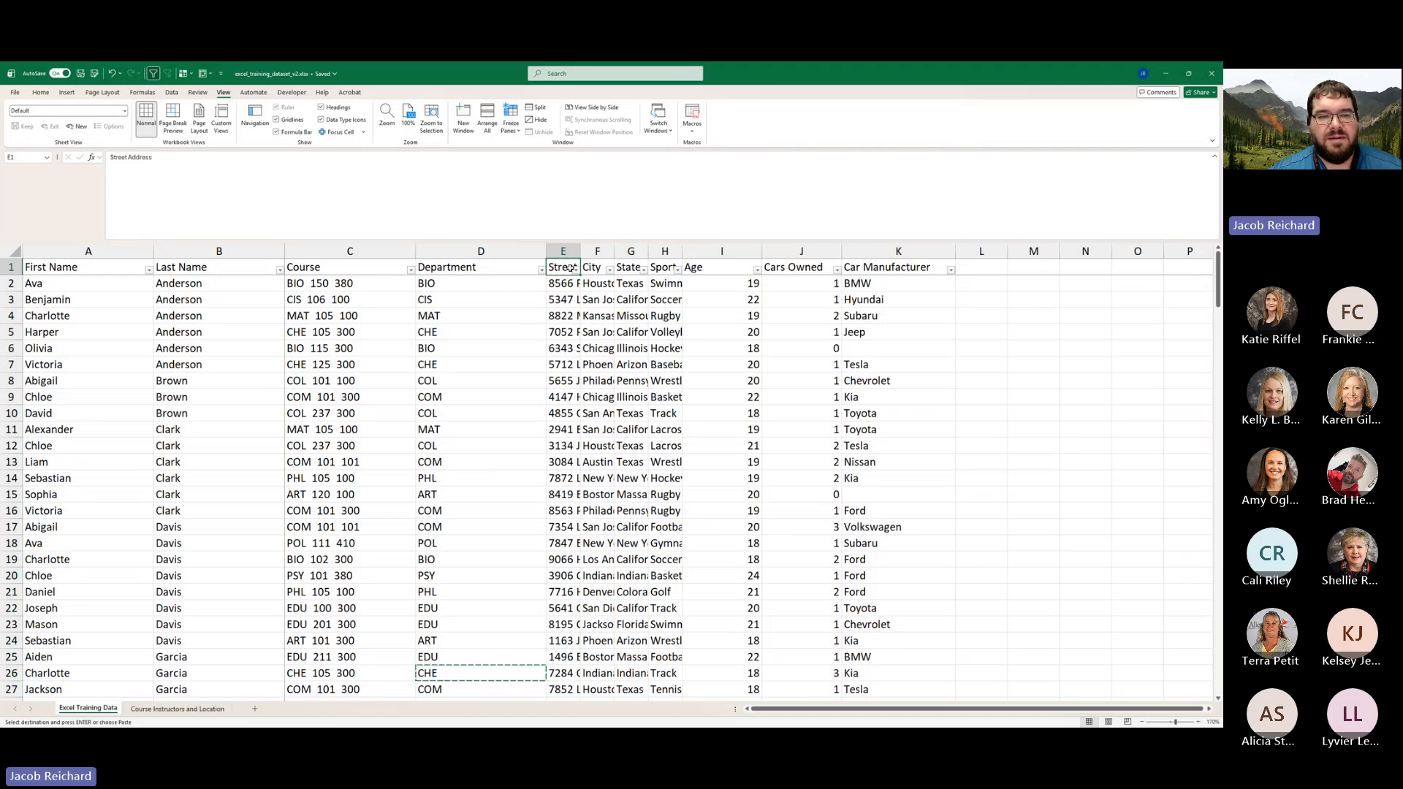
left_click(603, 268)
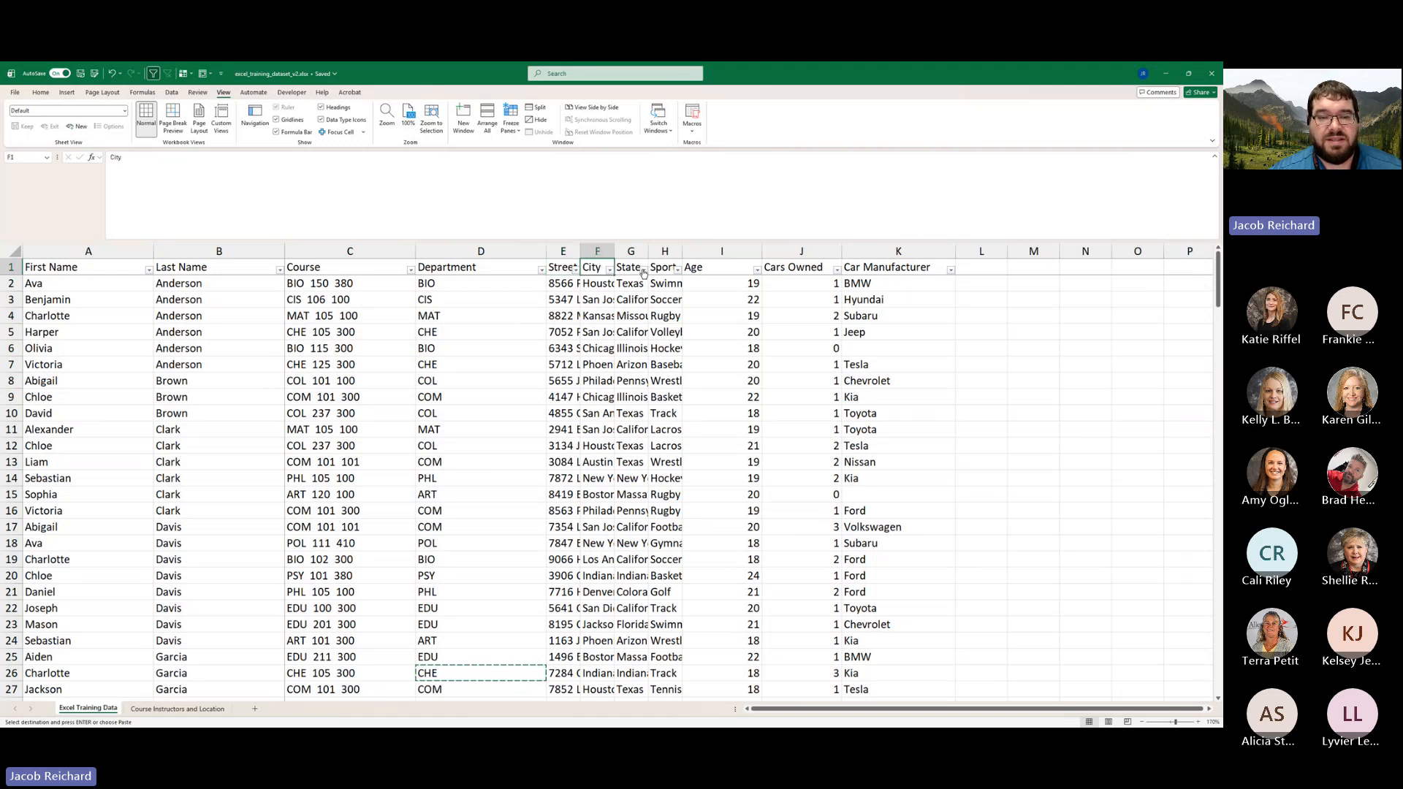
left_click(631, 267)
left_click(602, 283)
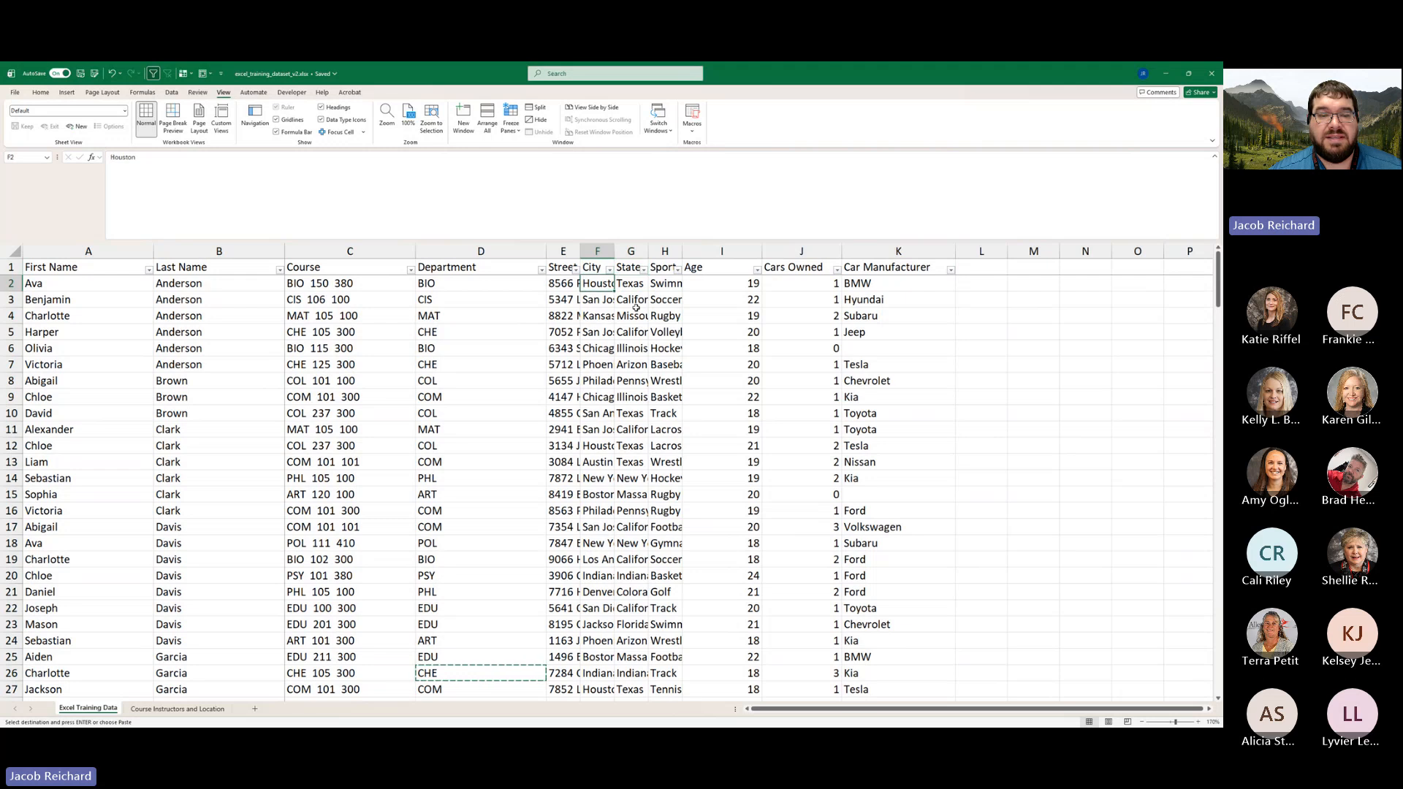
left_click(631, 285)
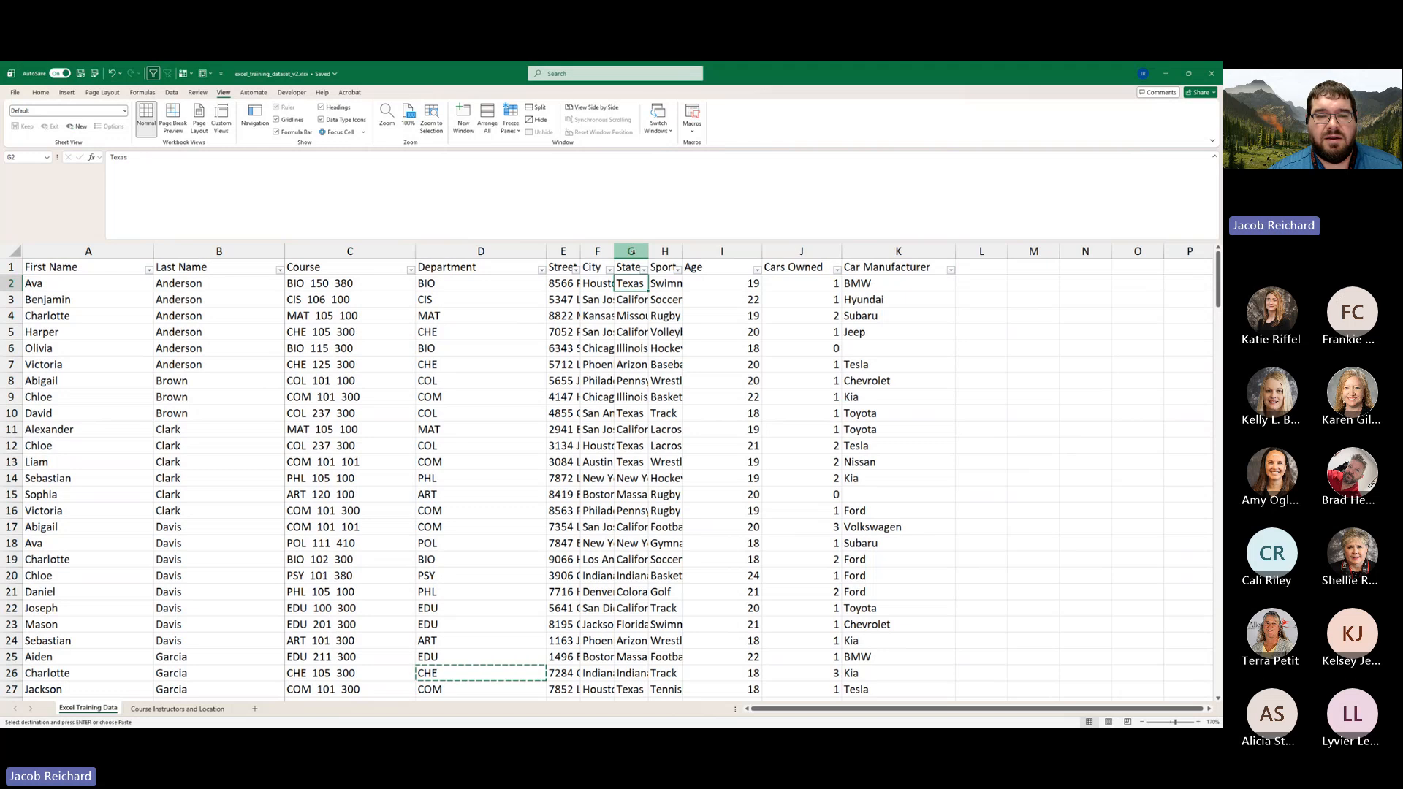
- Manually widen the City column to fit its names, and narrow it again until the longer names are cut off
left_click(598, 251)
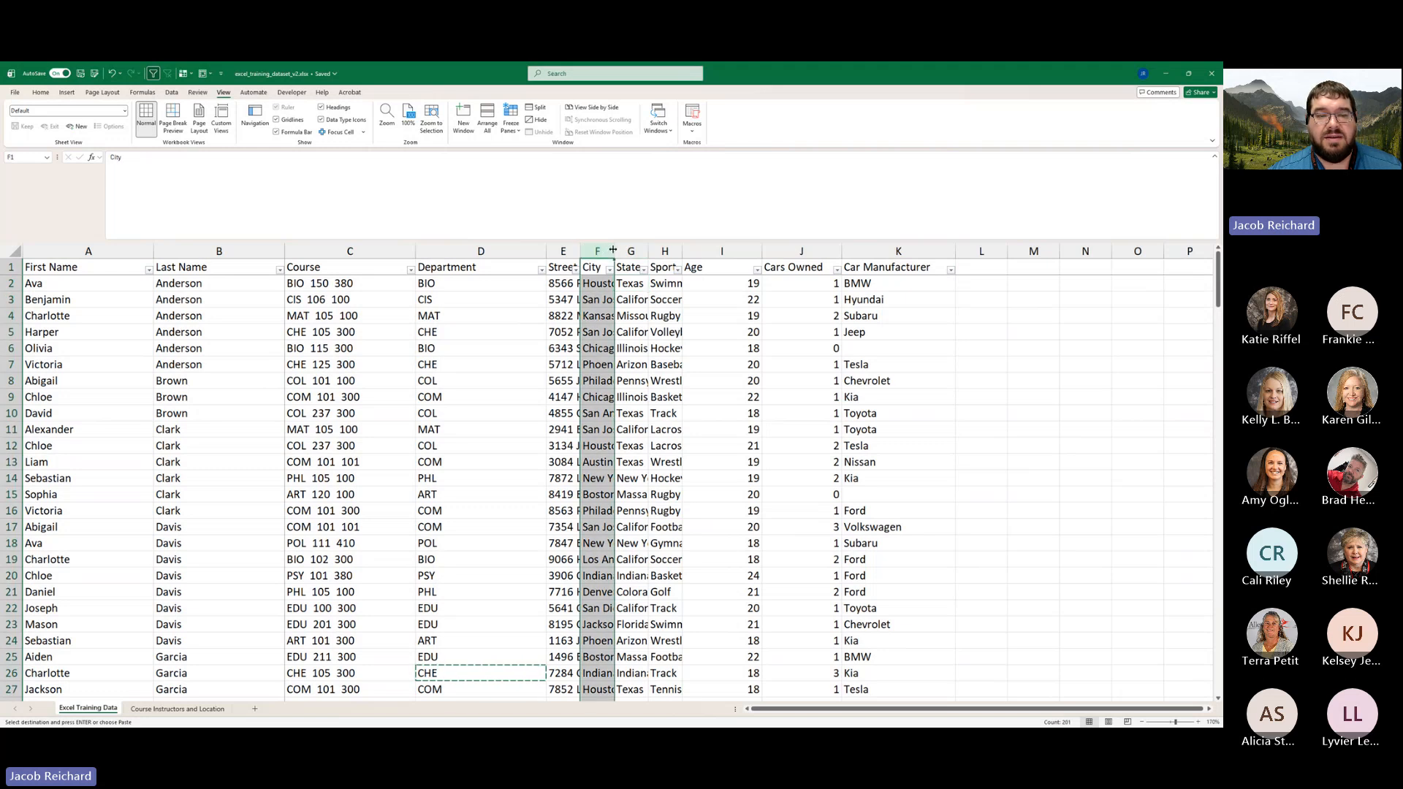
left_click_drag(613, 249, 661, 251)
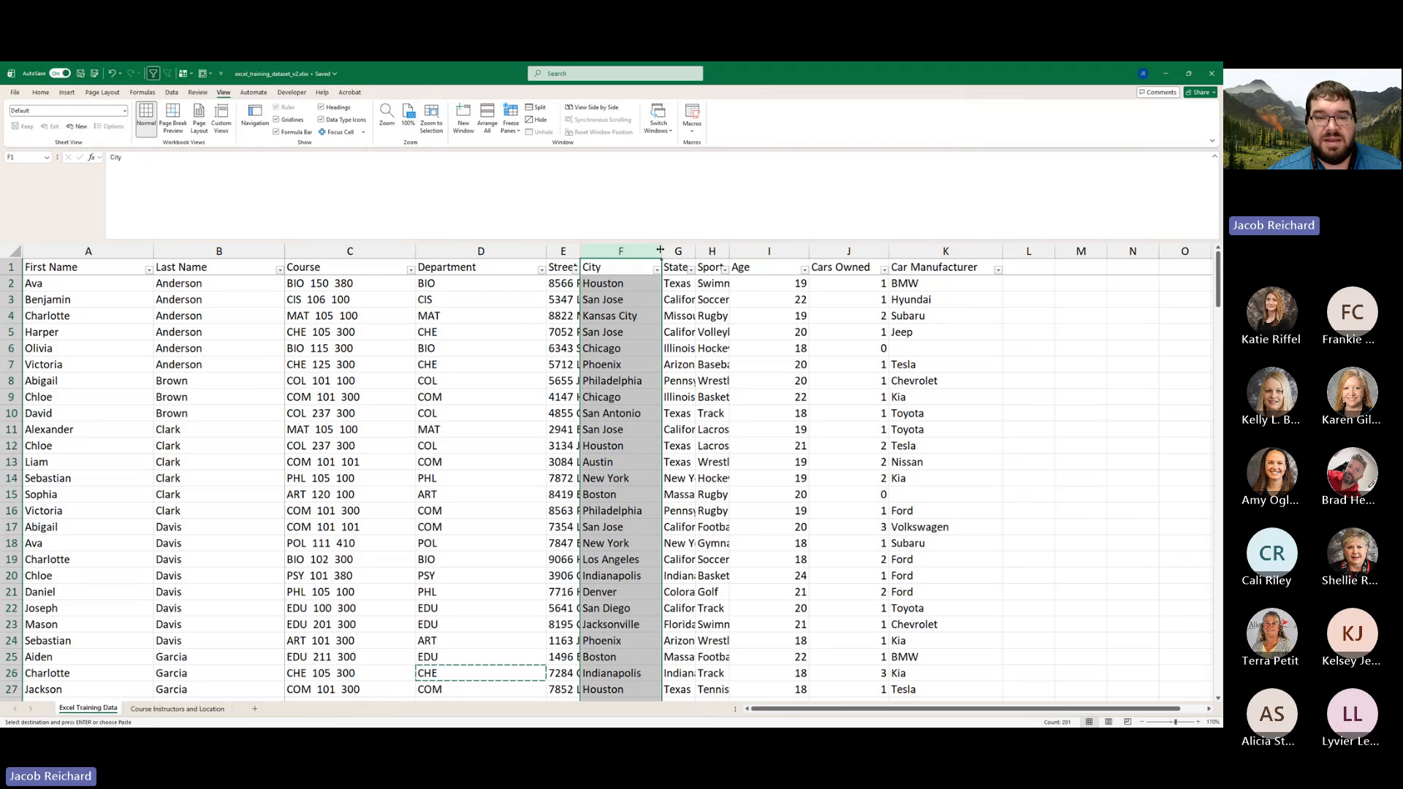
left_click_drag(660, 250, 628, 250)
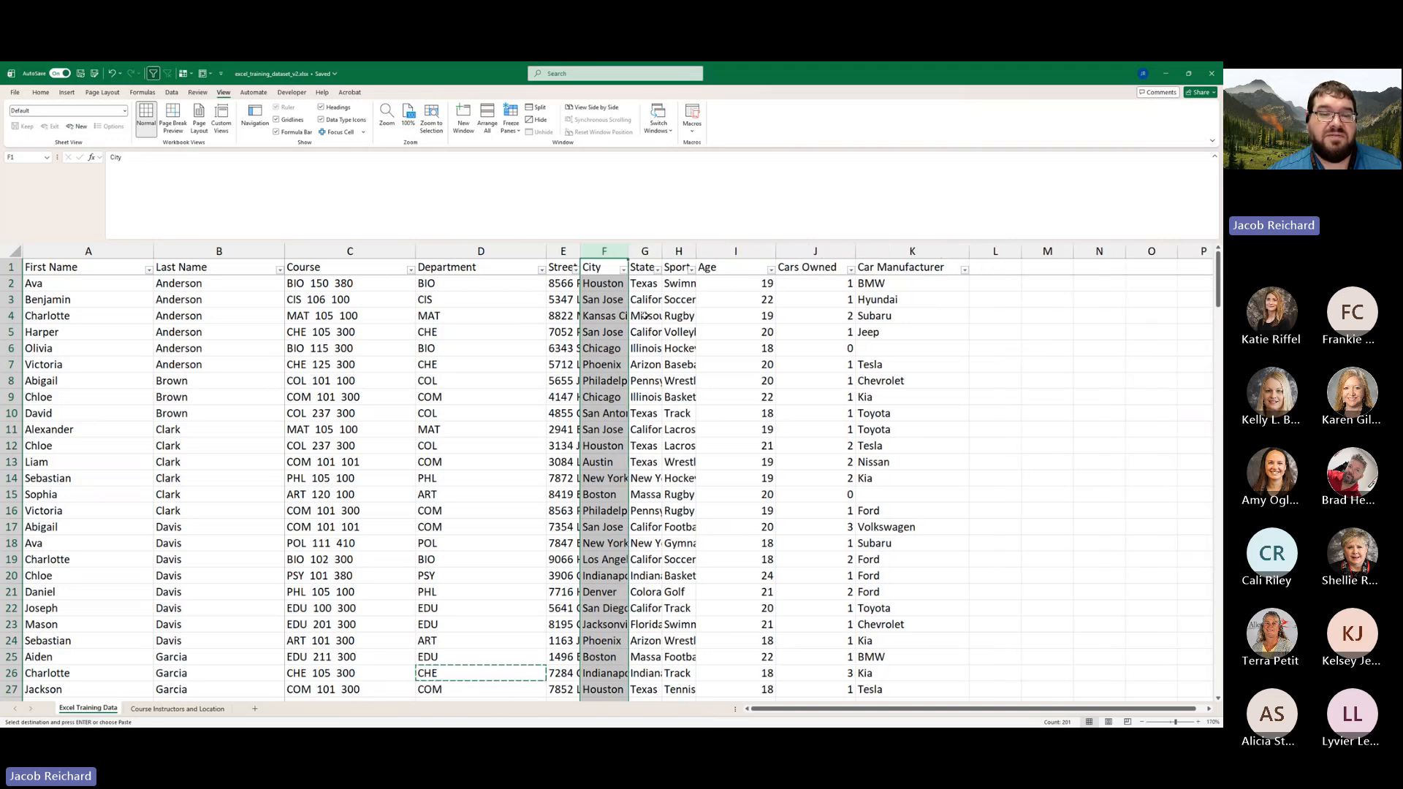
- Check the truncated city in F4 and AutoFit the City column to its longest entry
left_click(620, 316)
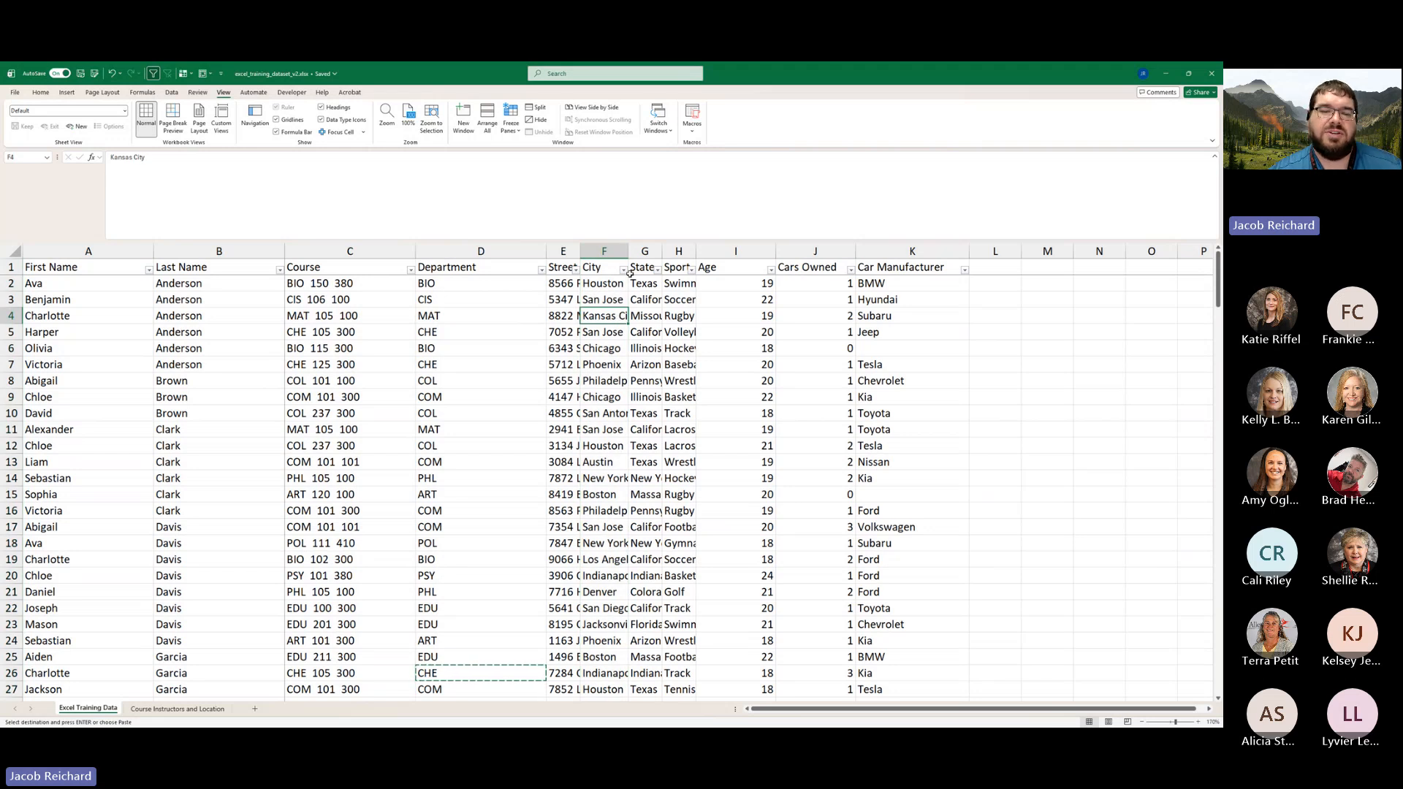
left_click(597, 250)
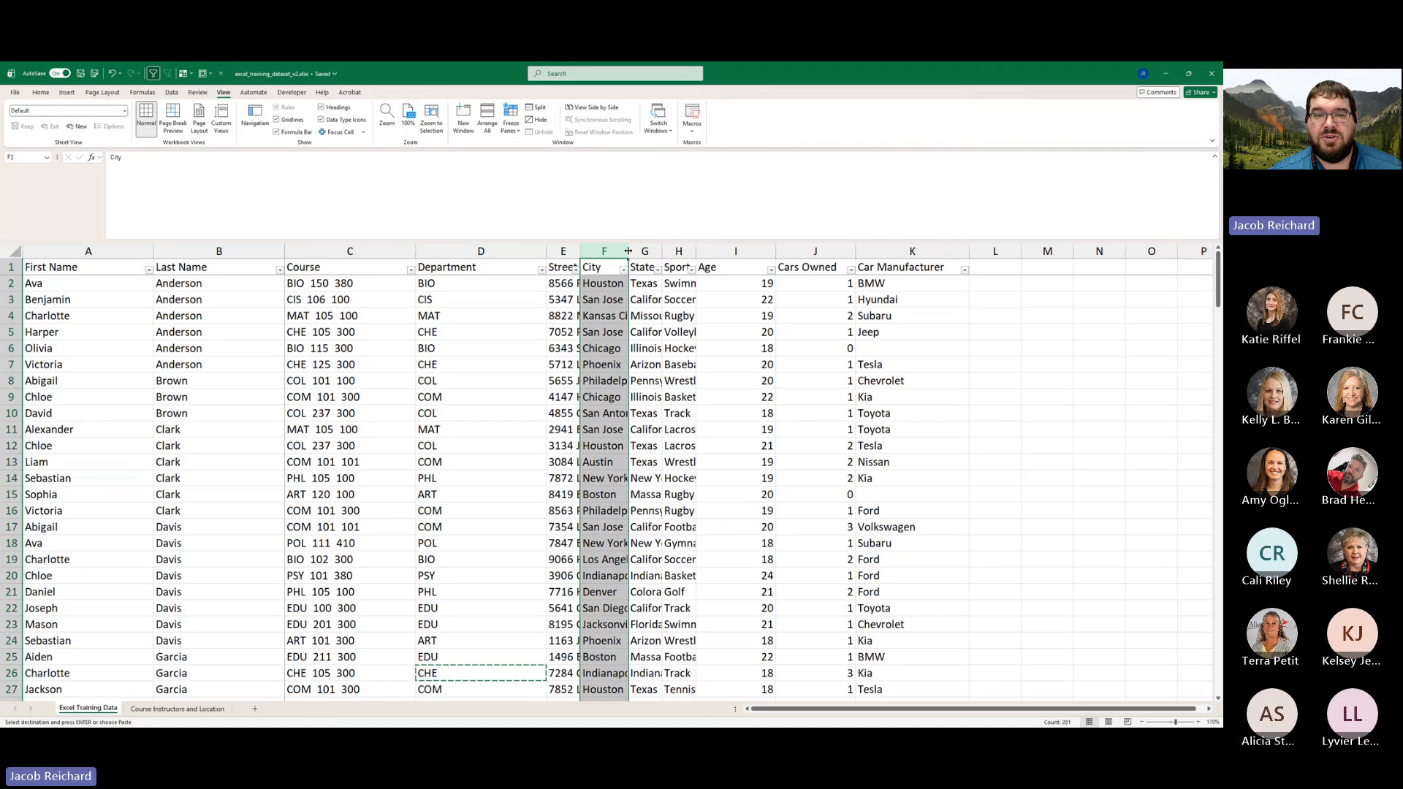
double_click(627, 251)
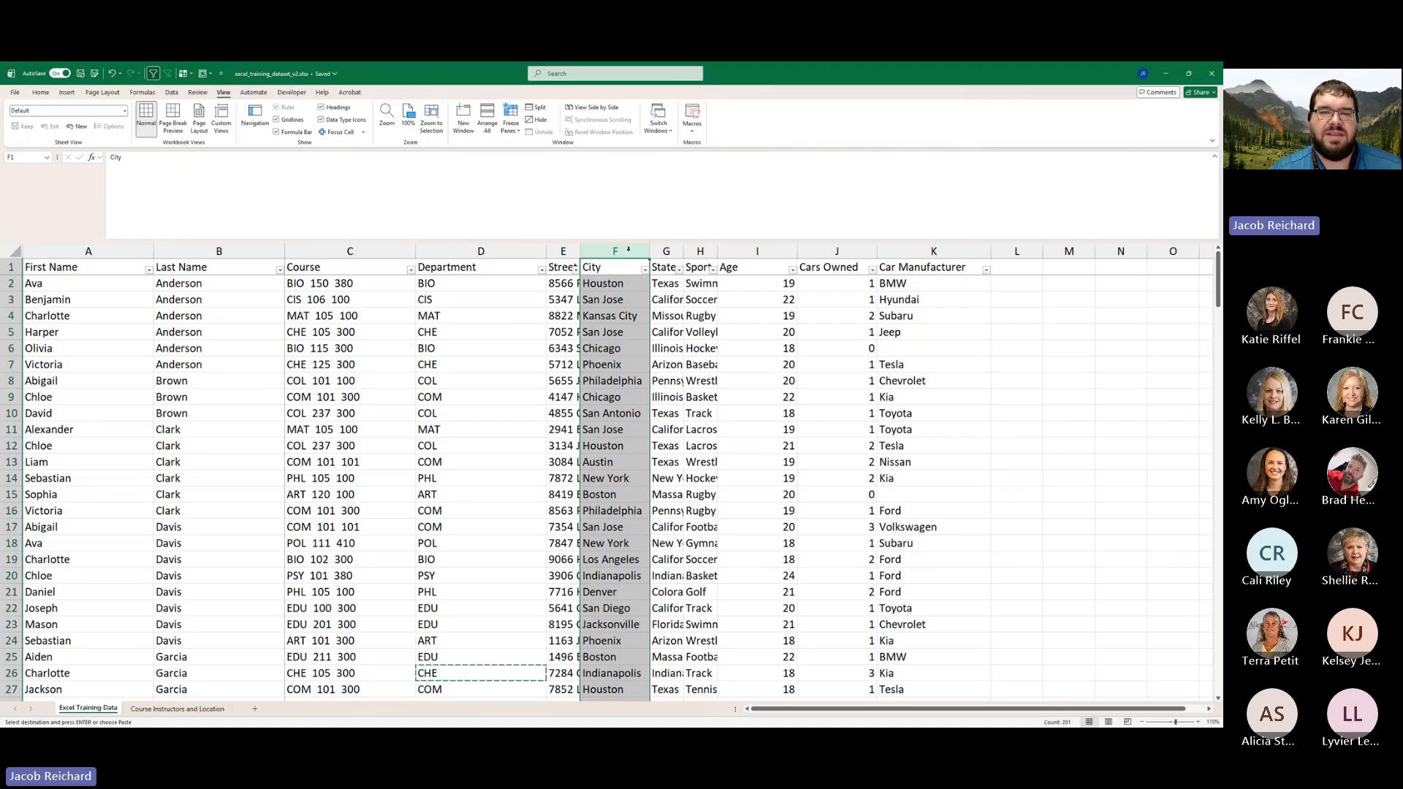
- AutoFit every column of the sheet to its longest entry and check the Street Address and State entries
left_click_drag(667, 251, 700, 250)
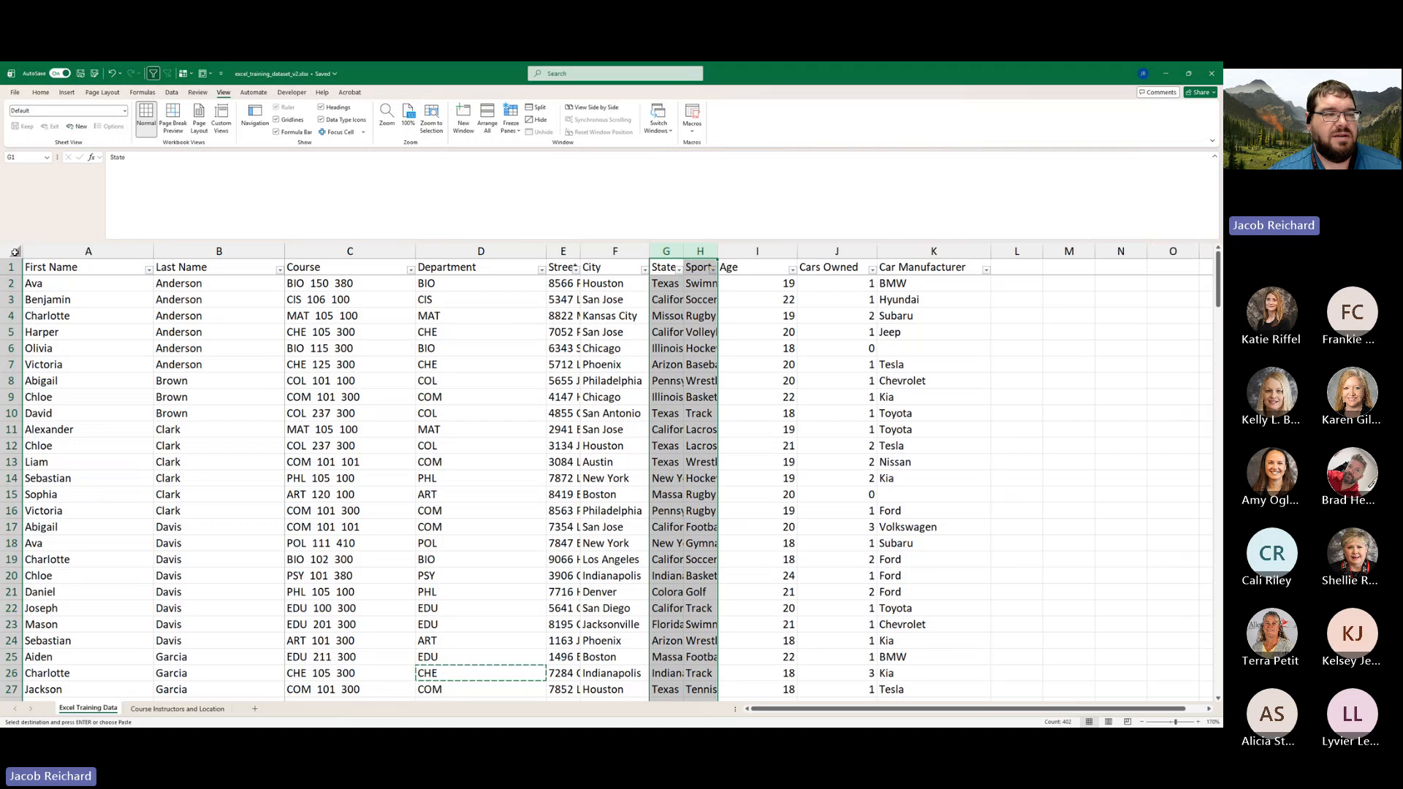
left_click(15, 252)
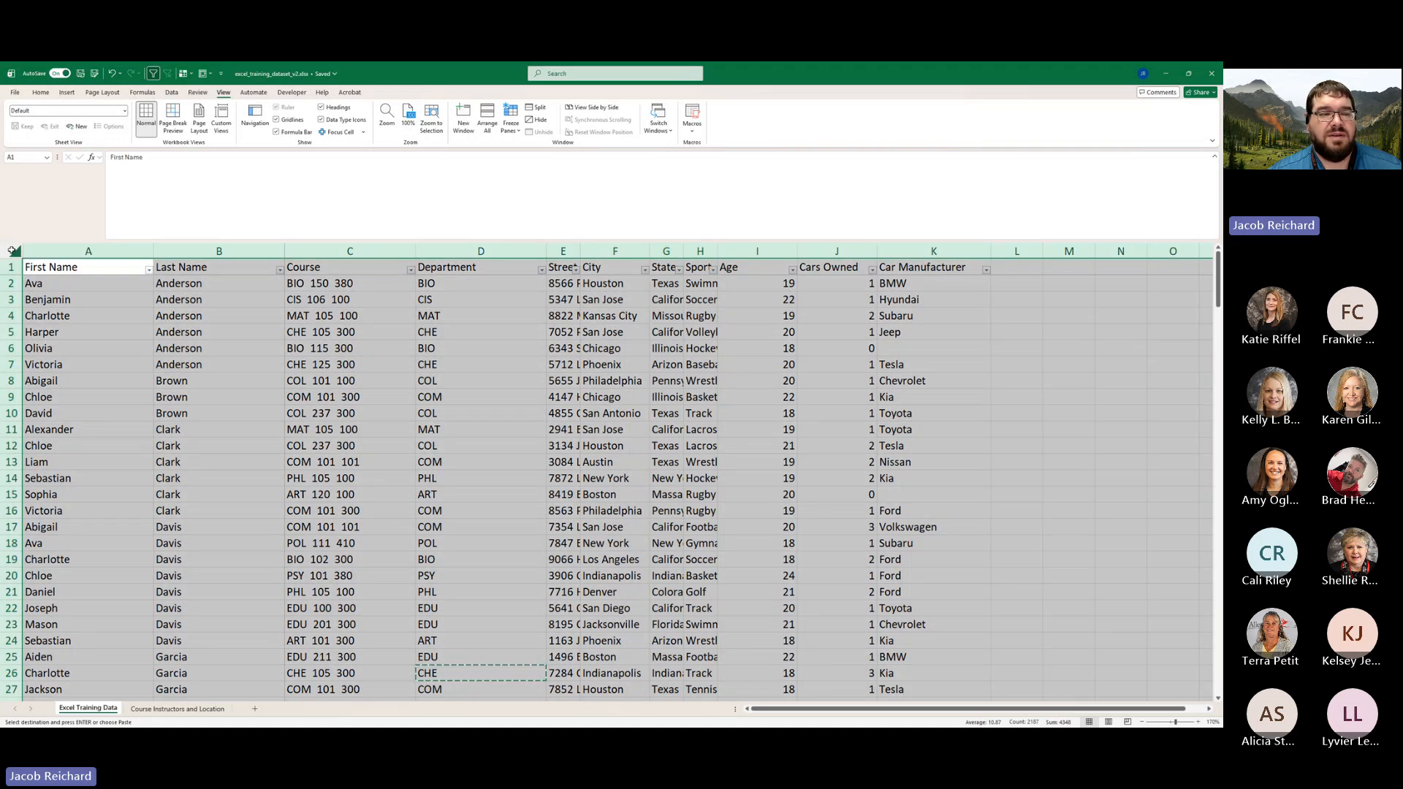
double_click(153, 250)
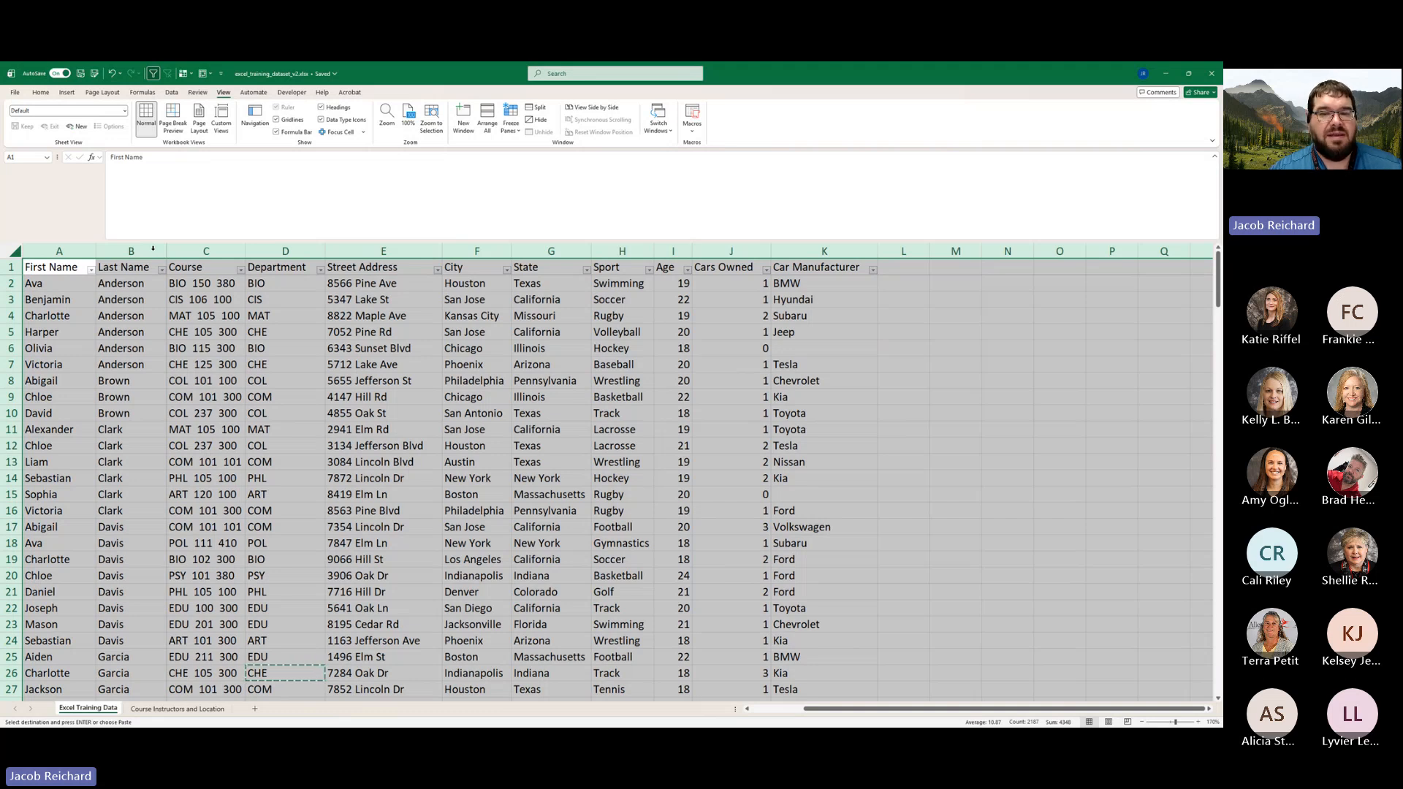
left_click(410, 268)
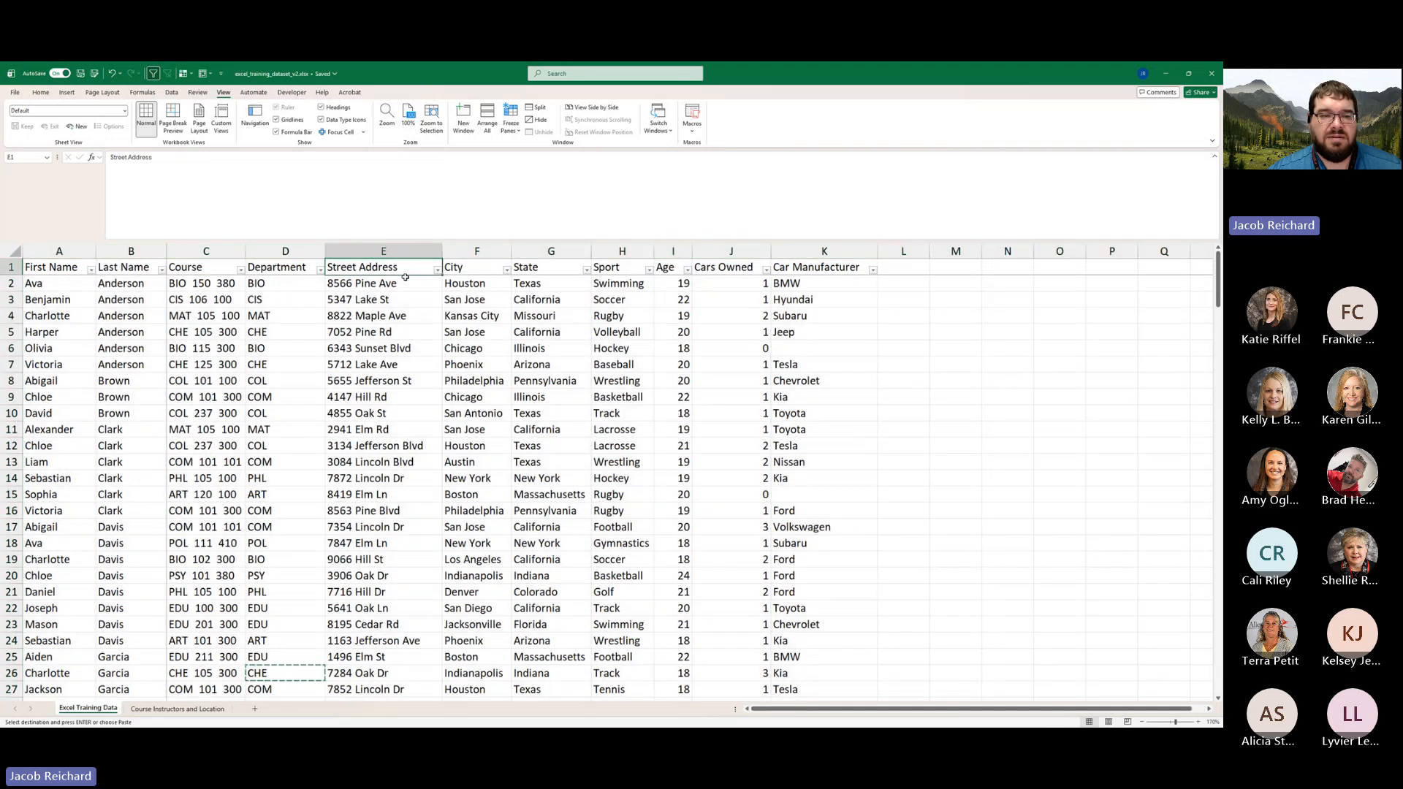
left_click_drag(407, 287, 392, 655)
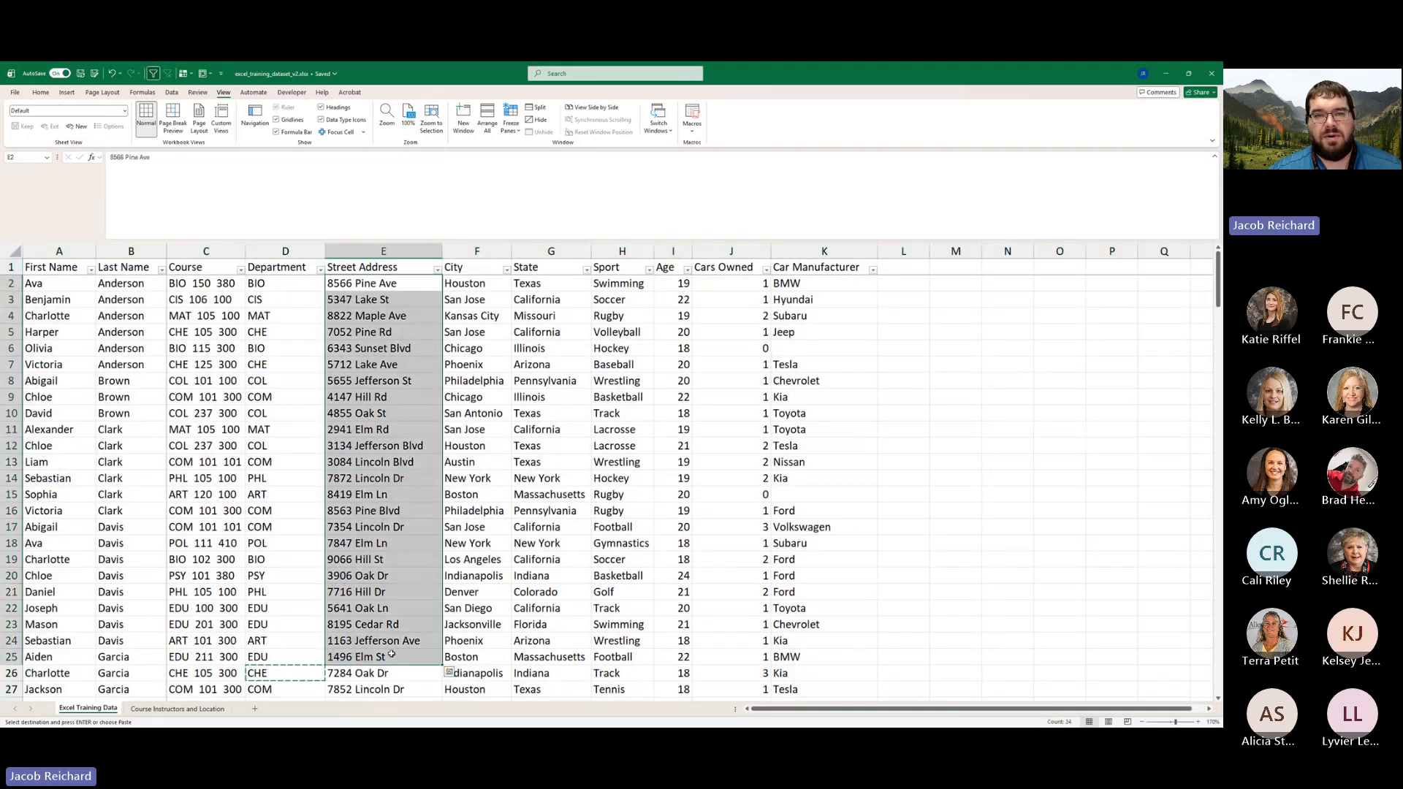
left_click(311, 429)
left_click(562, 296)
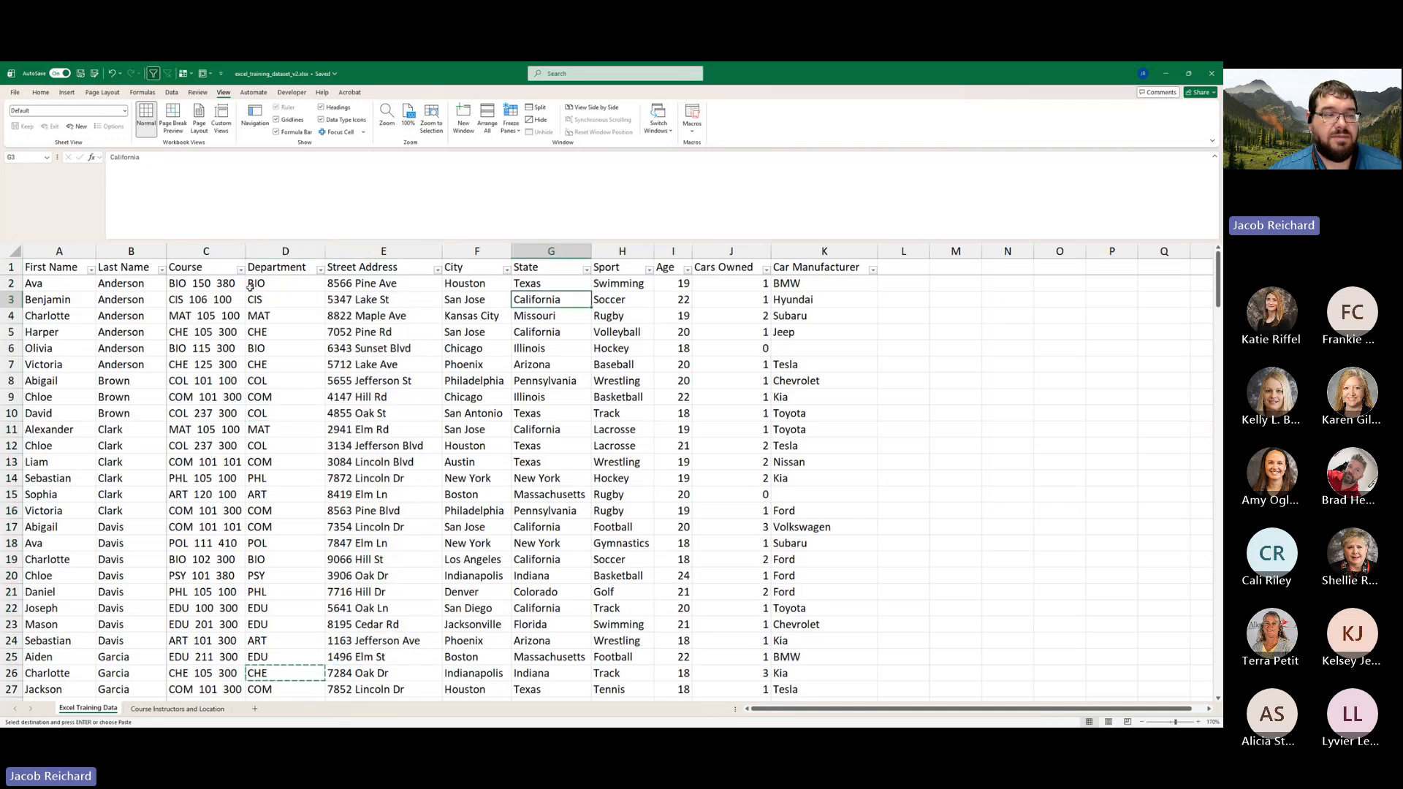
left_click(13, 252)
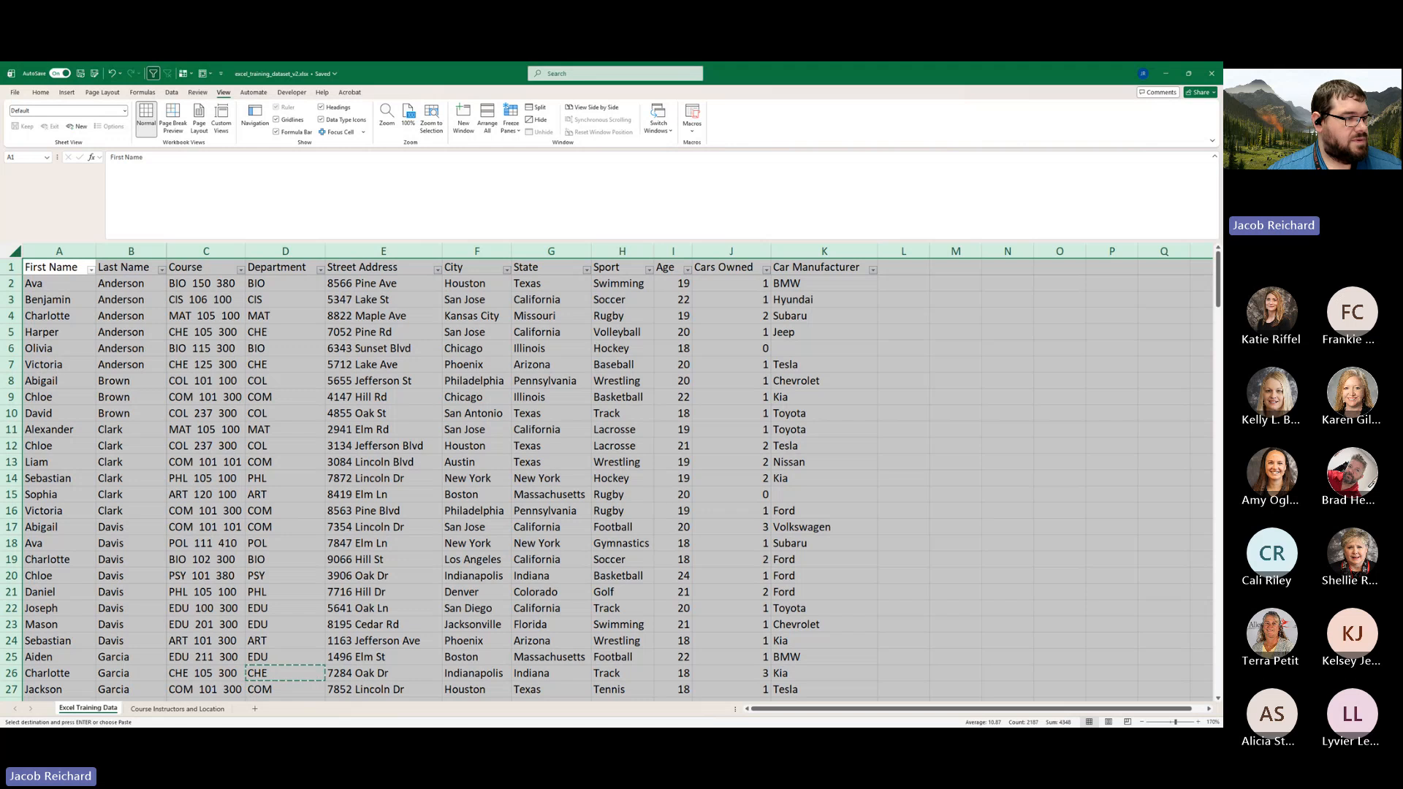
key("alt+Tab")
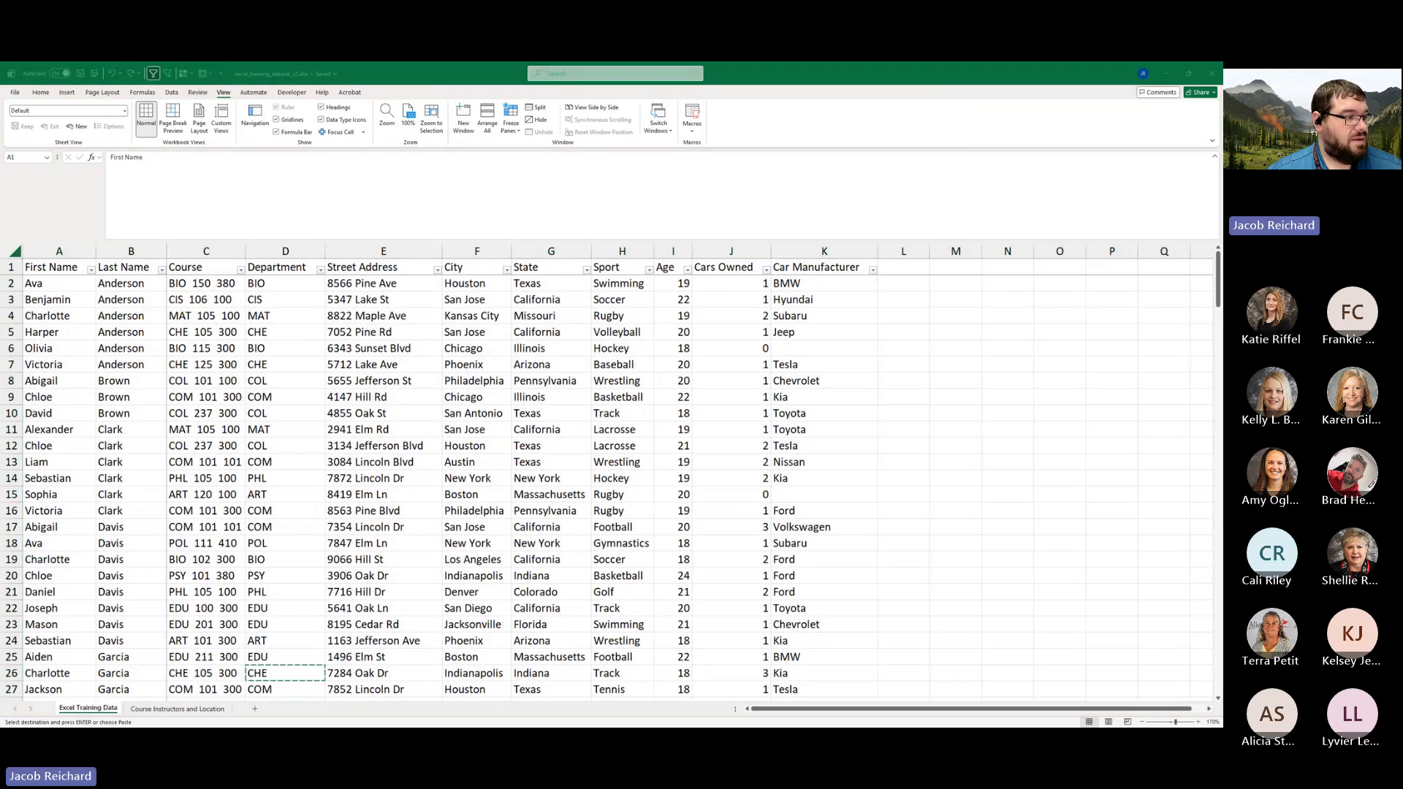
key("alt+Tab")
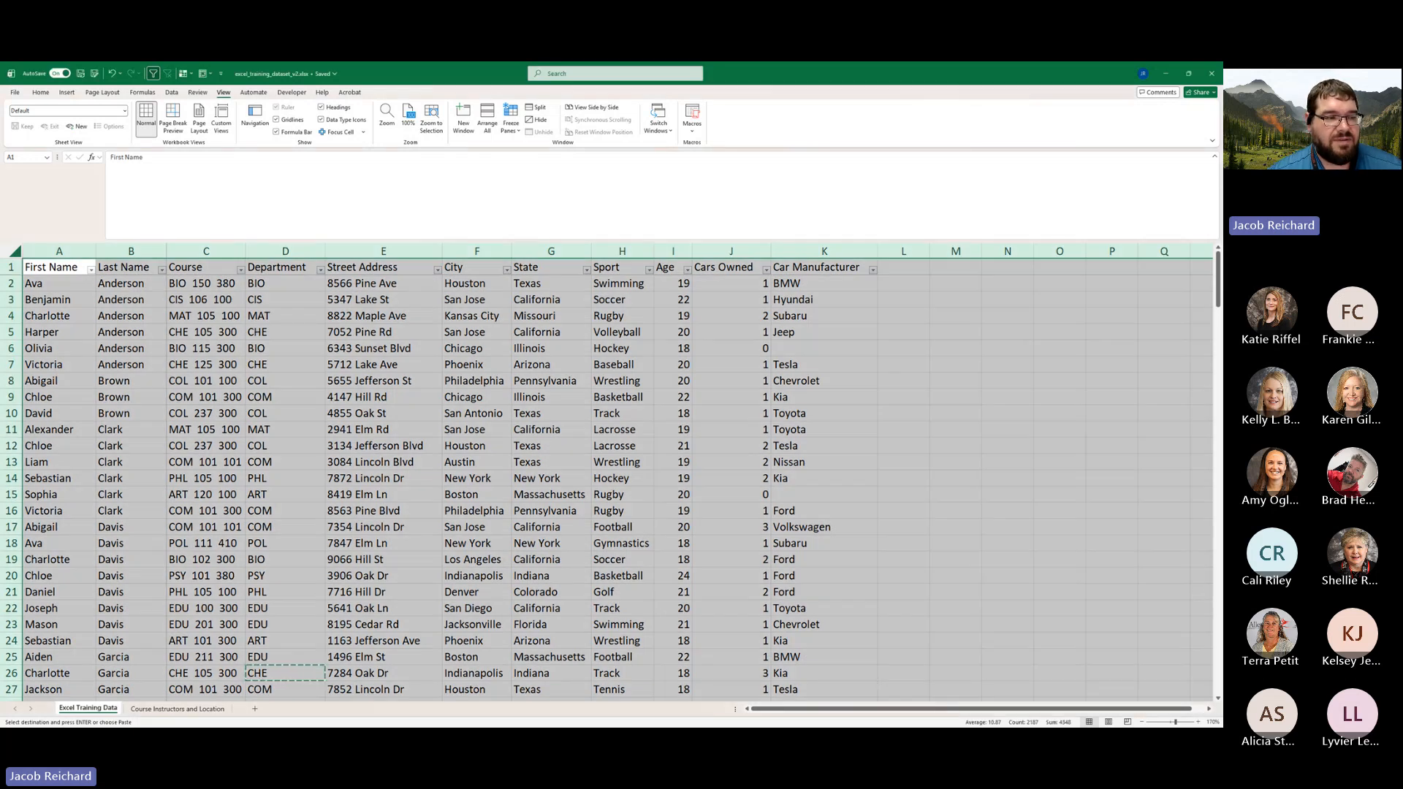
- Compare the first student's course in C2 with the Course, Instructor and Location columns on the Course Instructors and Location sheet
left_click_drag(50, 283, 273, 285)
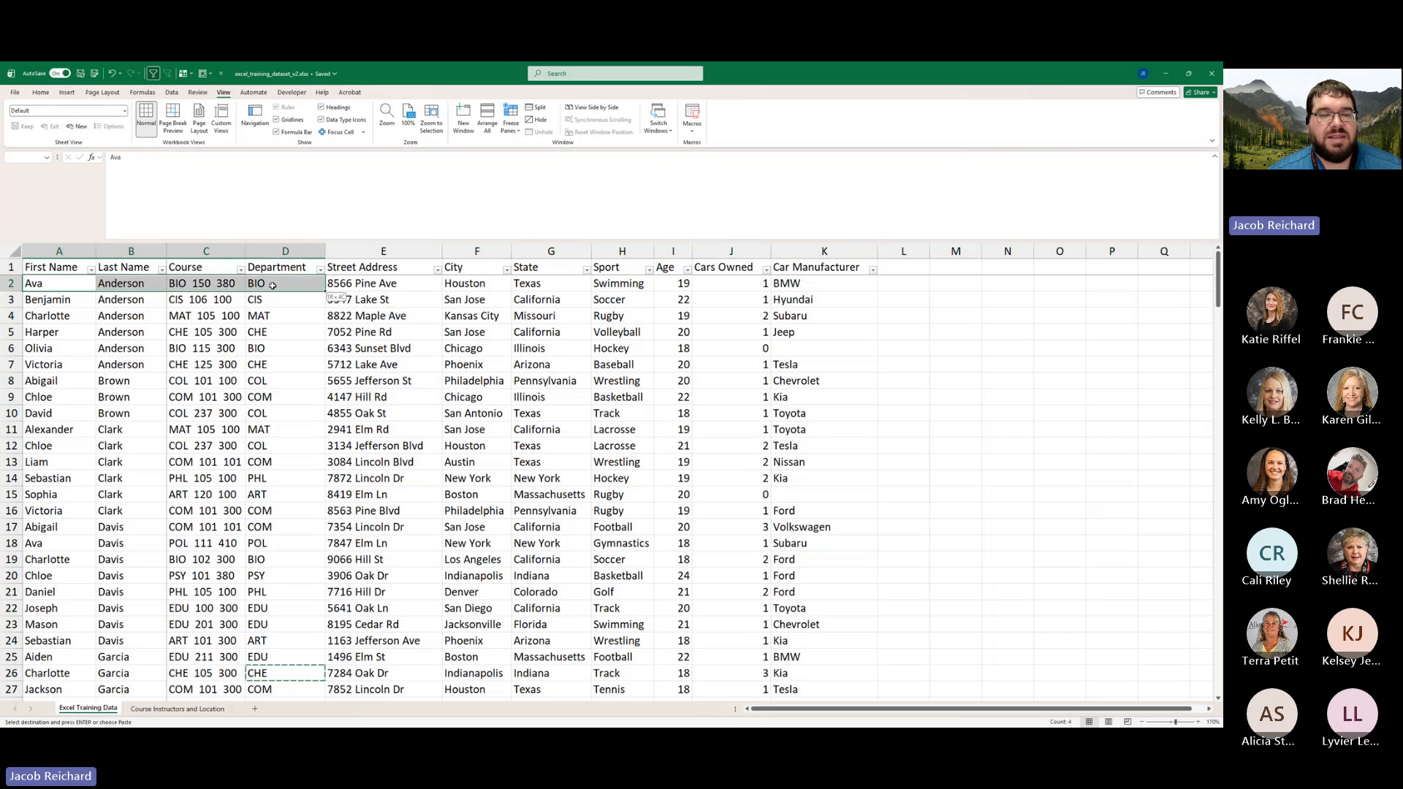
left_click(213, 283)
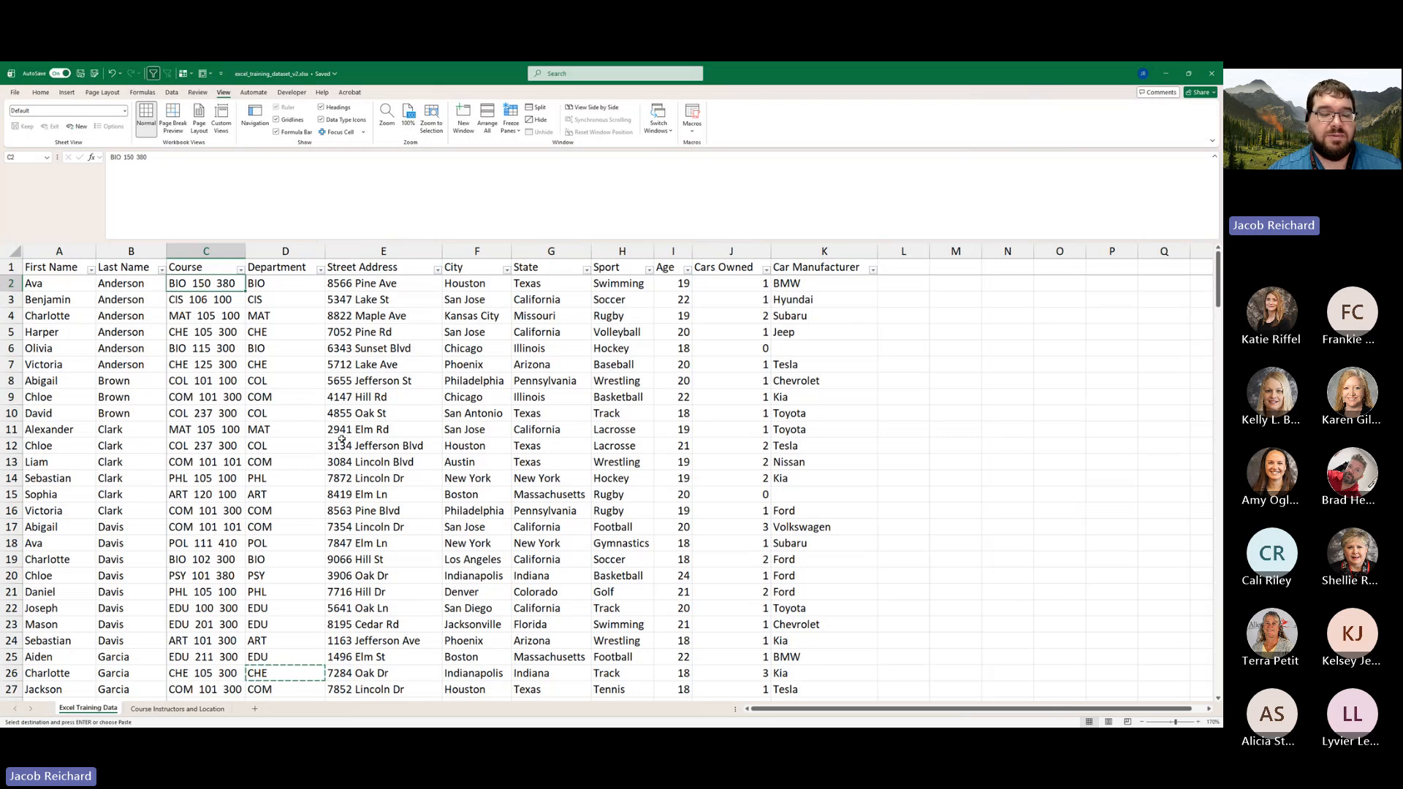
left_click(177, 709)
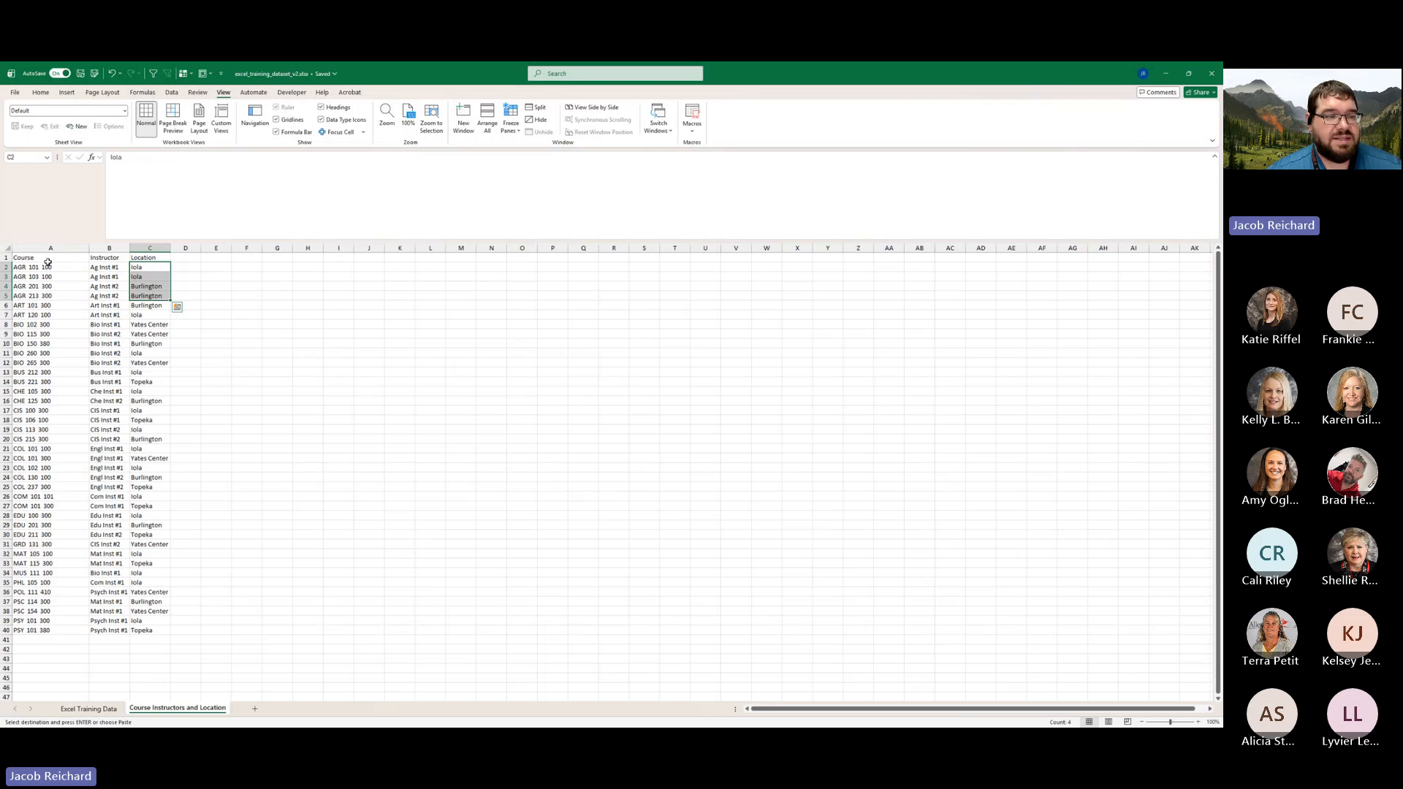
left_click(52, 270)
left_click(108, 267)
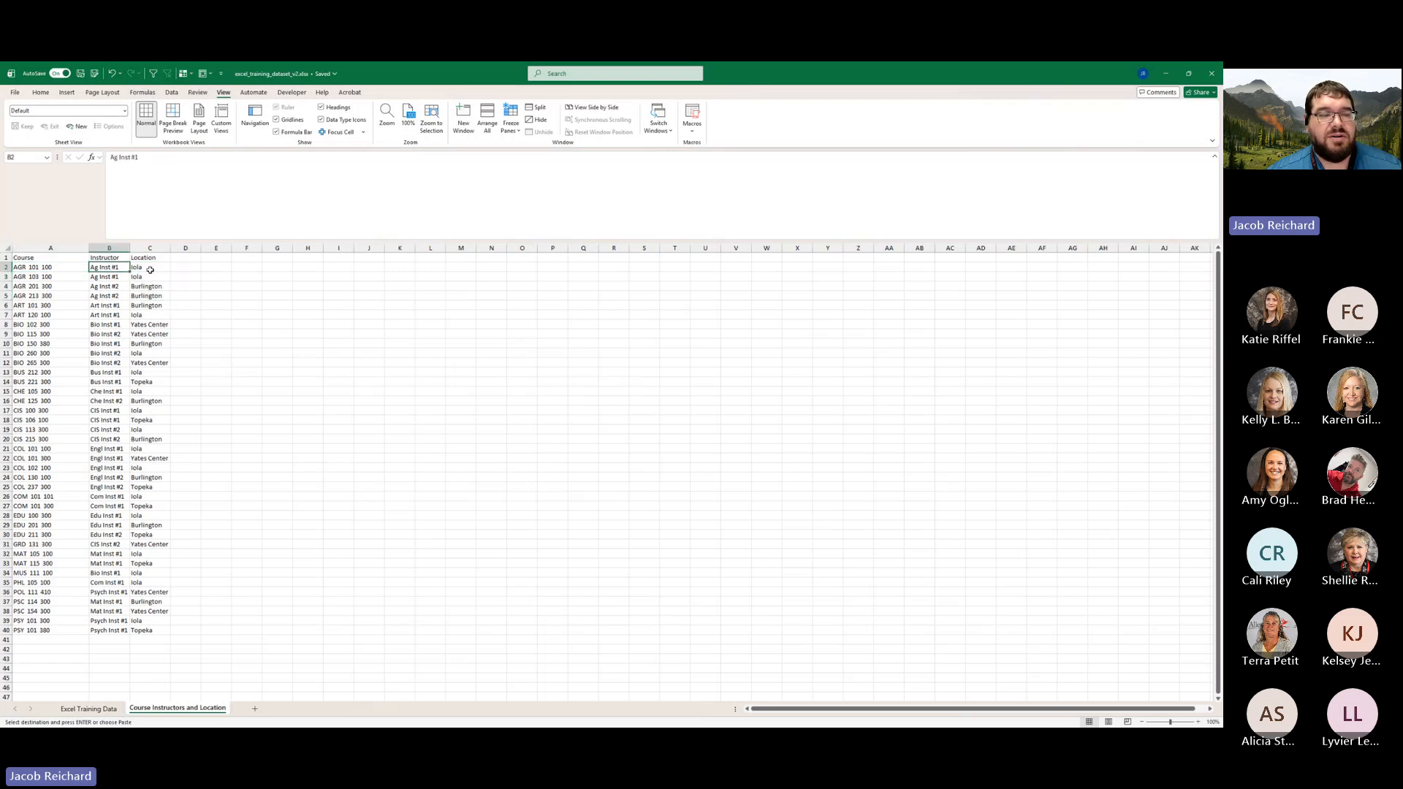
left_click(150, 268)
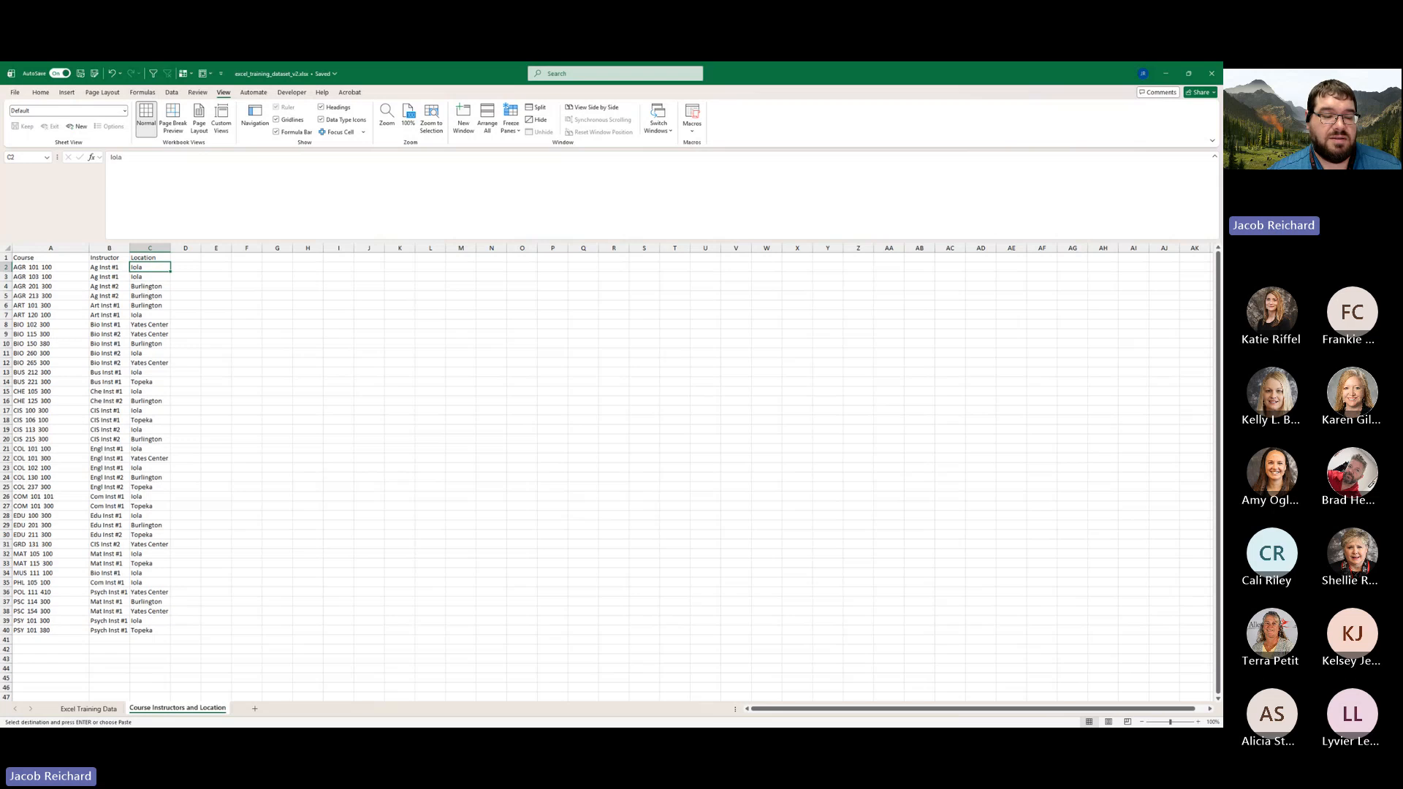
left_click(89, 708)
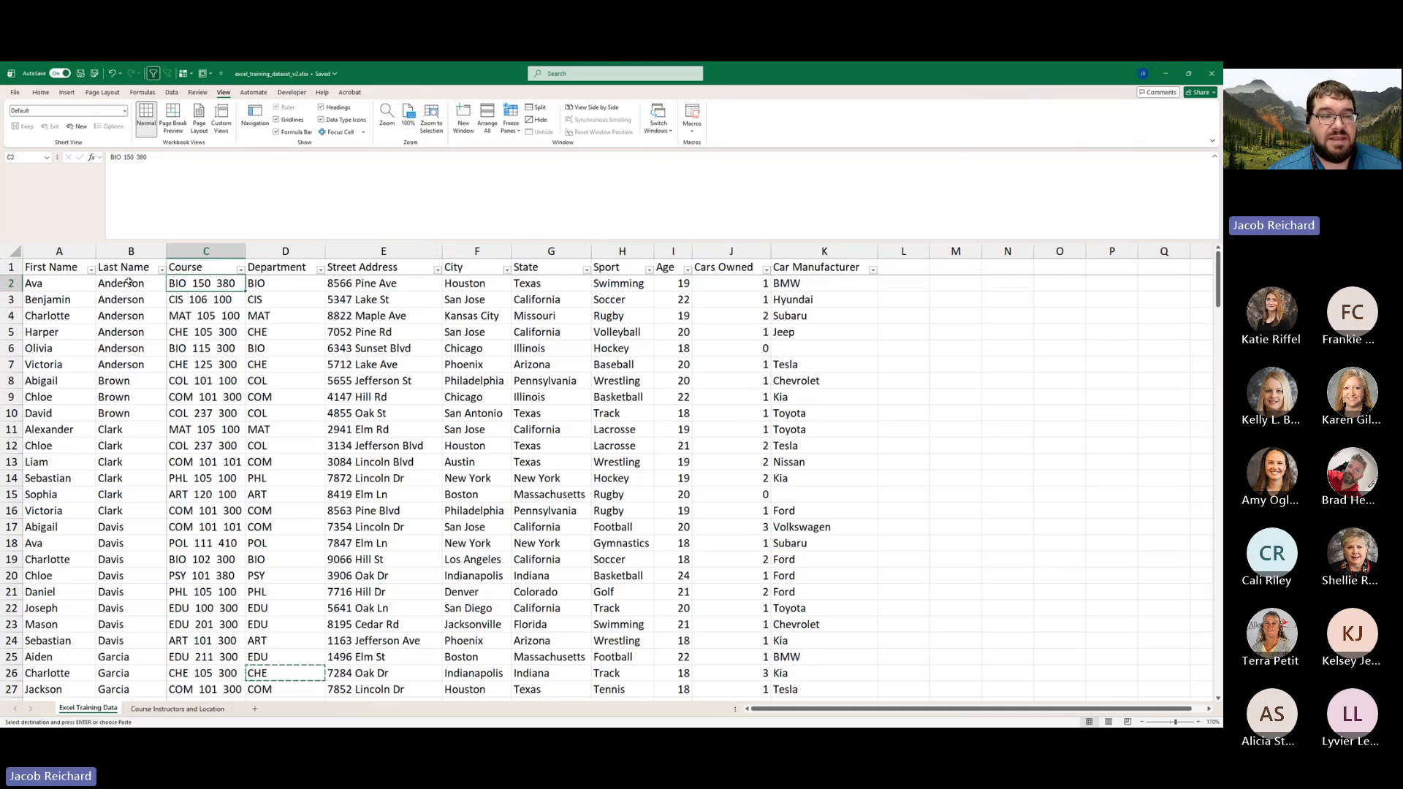
- Insert two blank columns between Department and Street Address on the Excel Training Data sheet
left_click(522, 282)
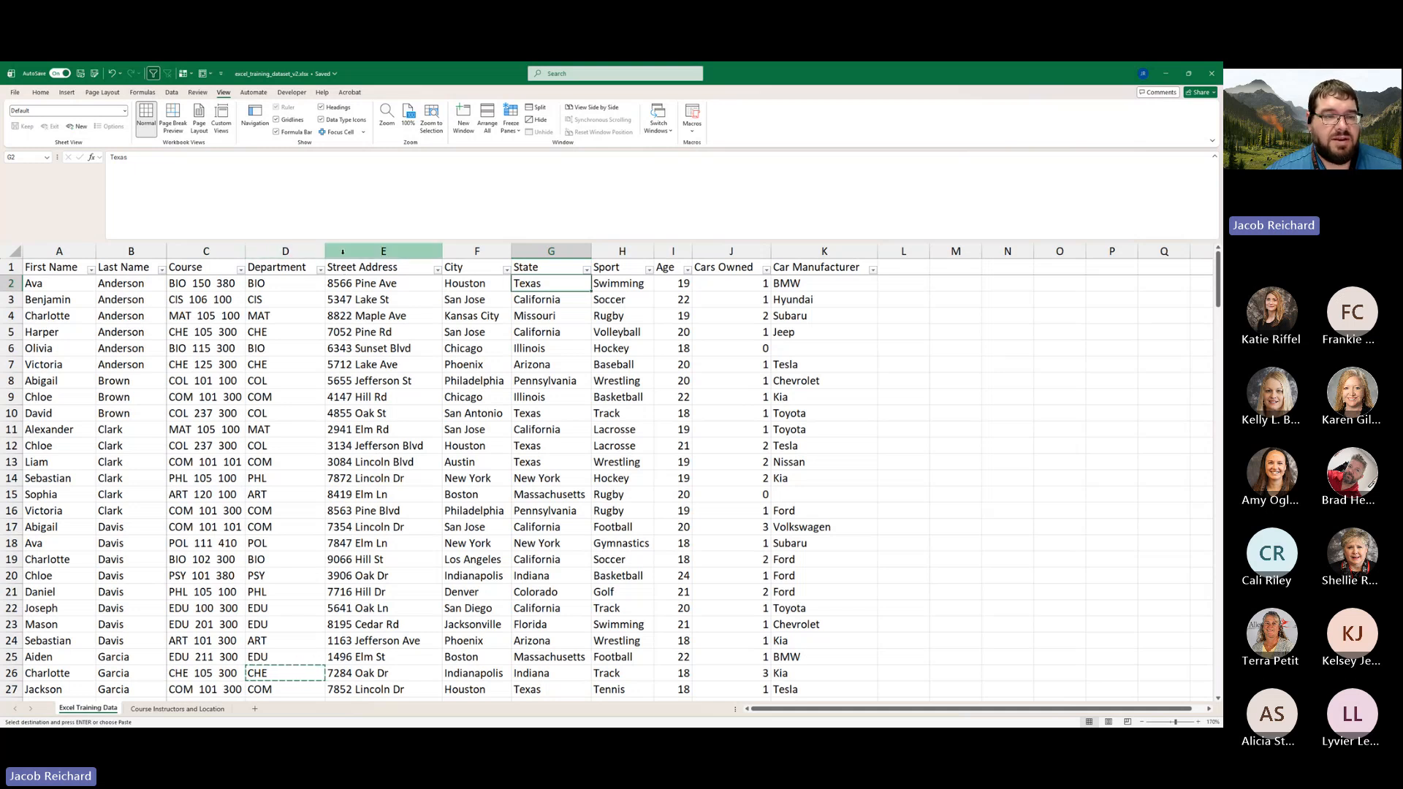
left_click_drag(352, 249, 457, 246)
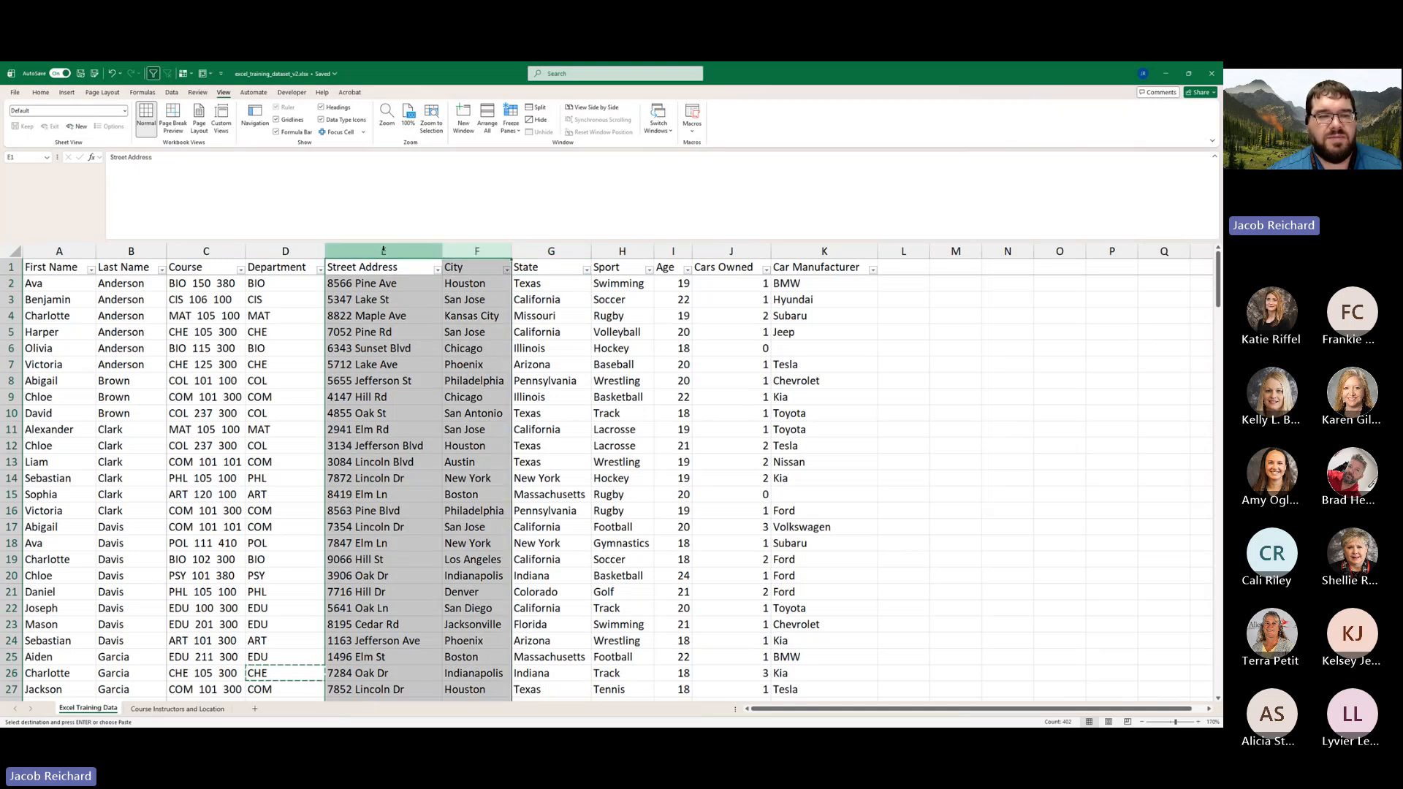
right_click(383, 250)
left_click(413, 315)
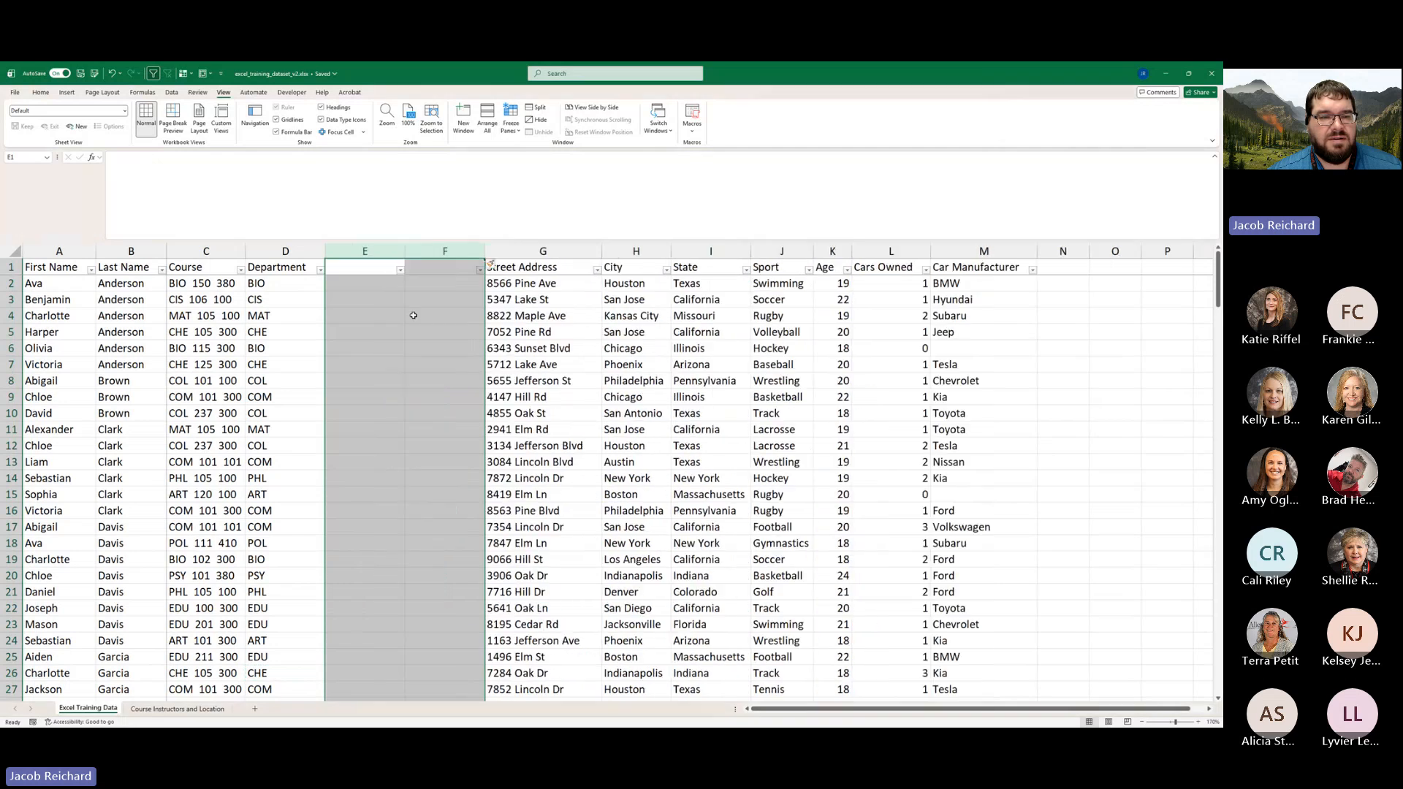
- Enter the headers Instructor in E1 and Location in F1 for the two blank columns
left_click(360, 267)
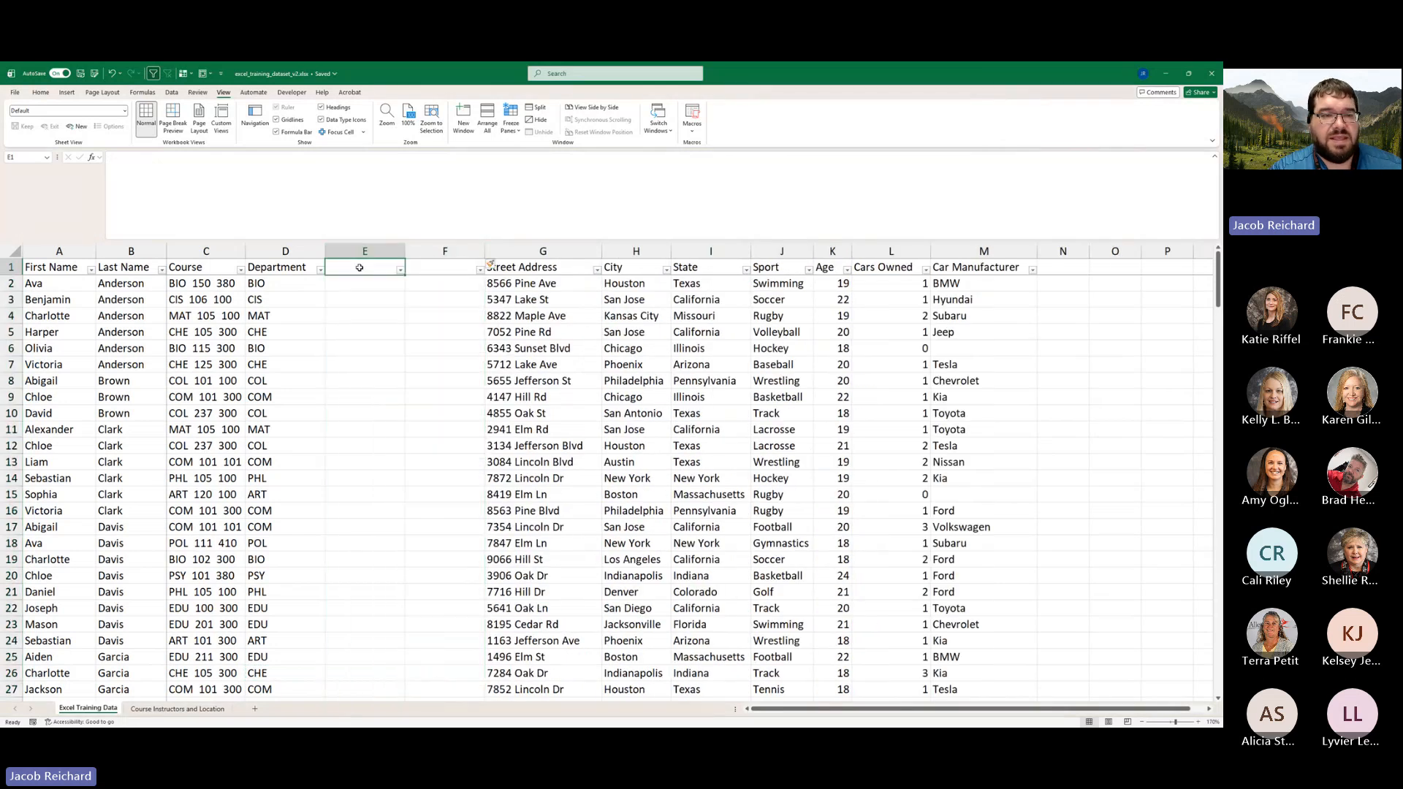
type("Instruct")
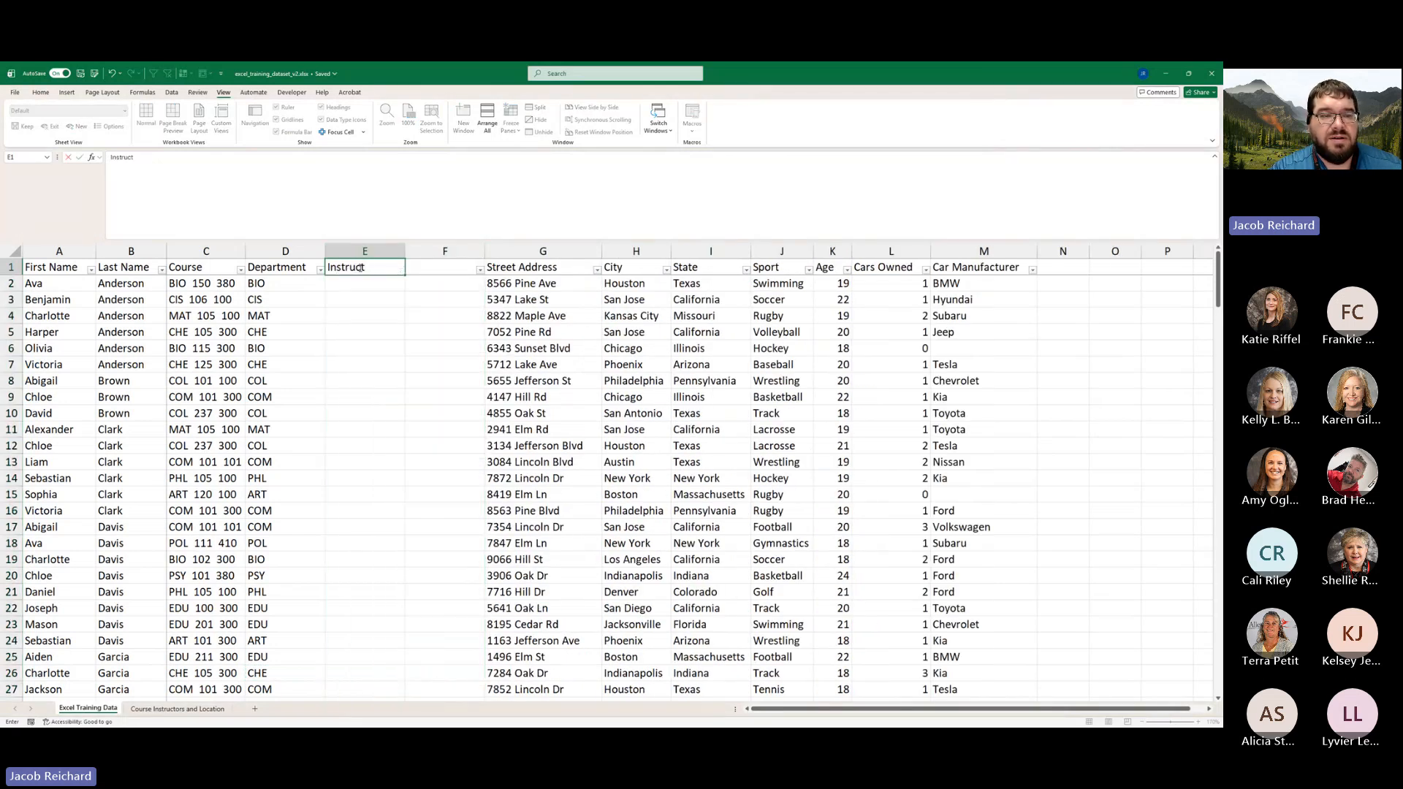
type("or")
key("Tab")
type("Lo")
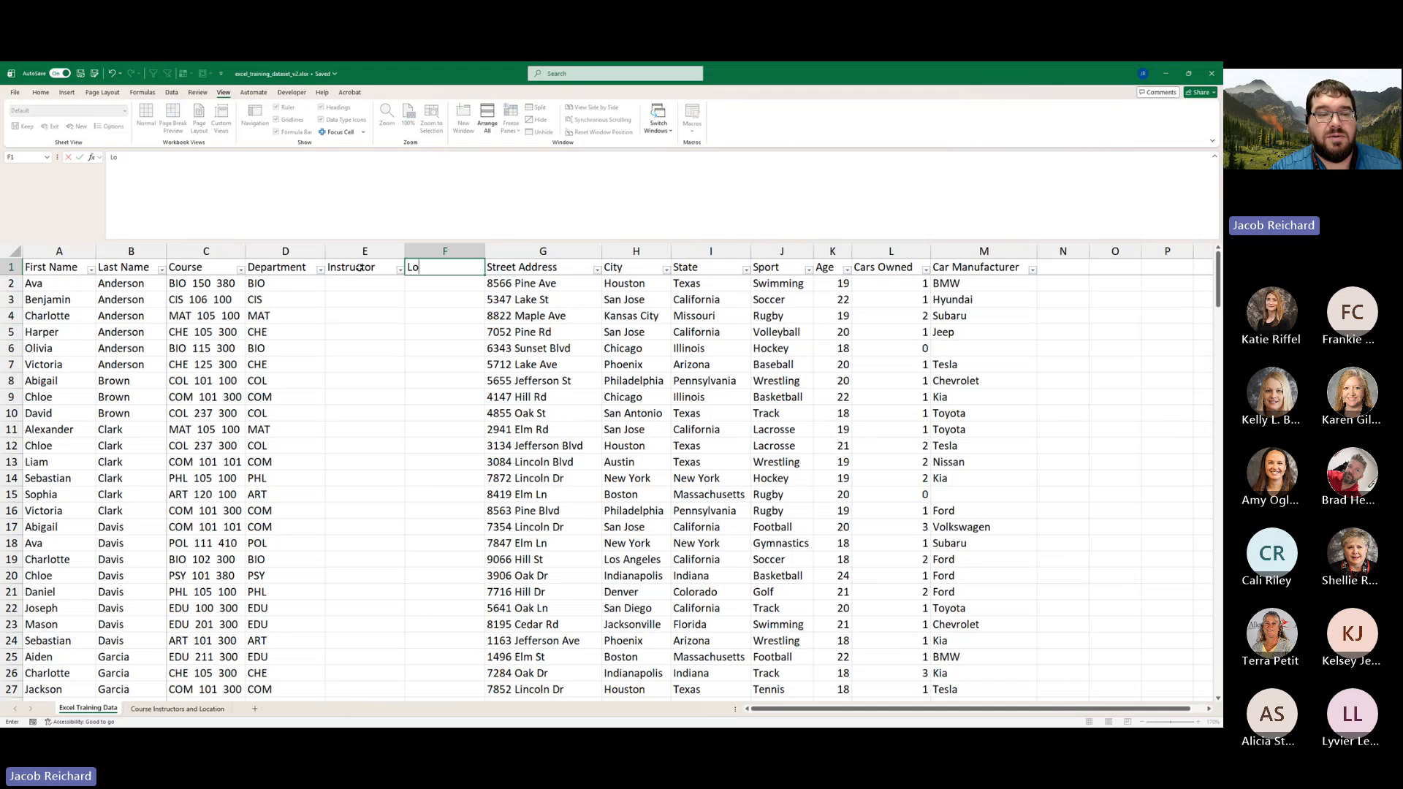
type("cation")
key("Return")
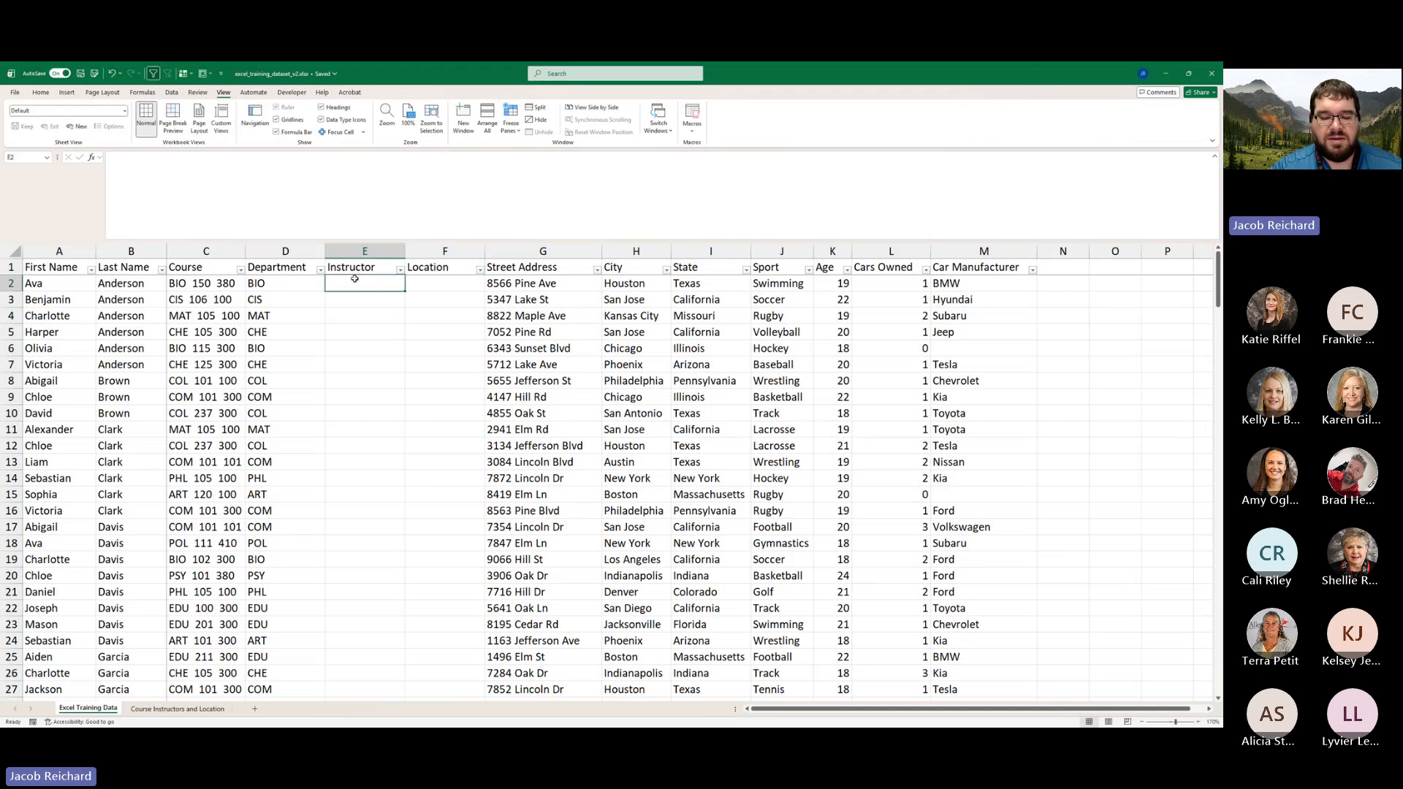
- Begin a VLOOKUP formula in E2 that uses the course in C2 as its lookup value
type("=")
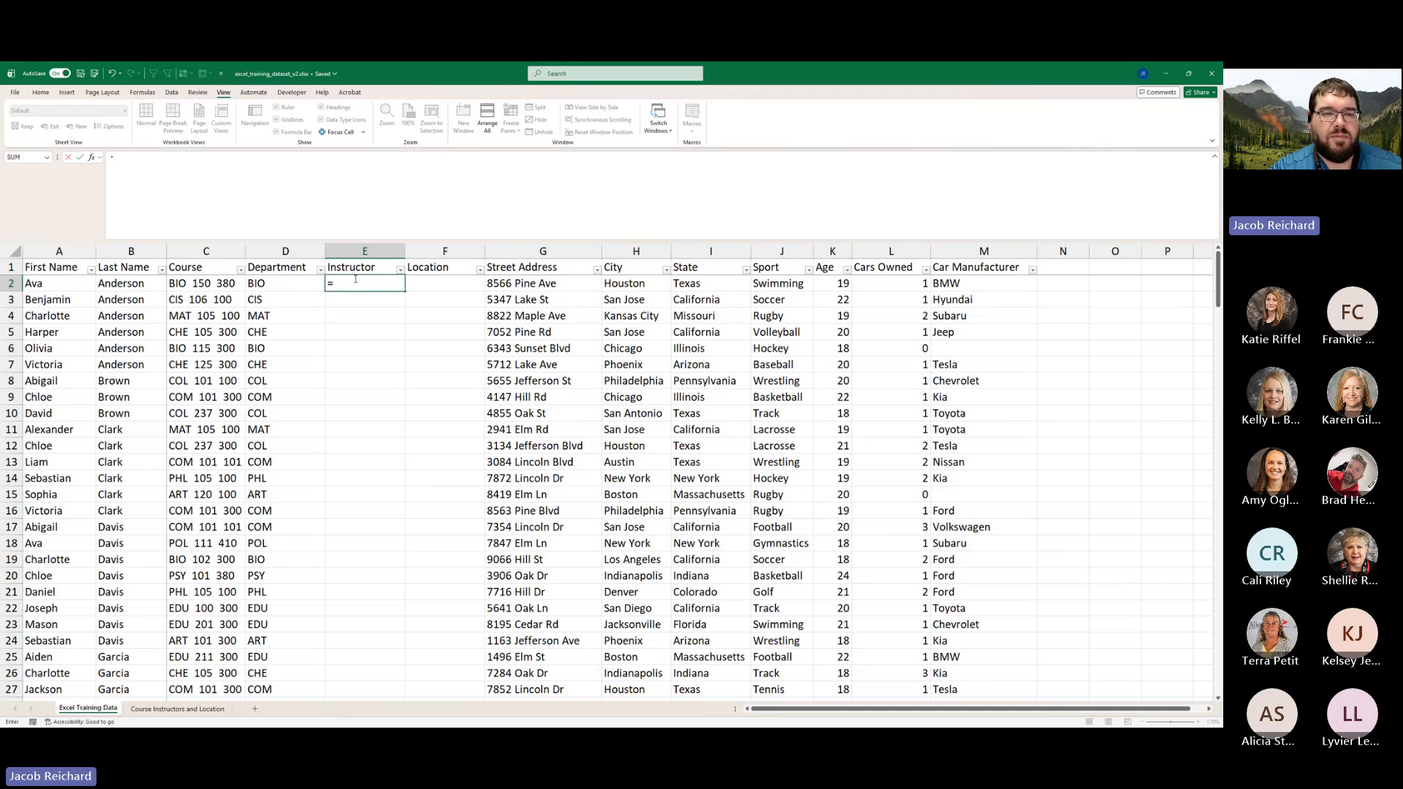
type("vlo")
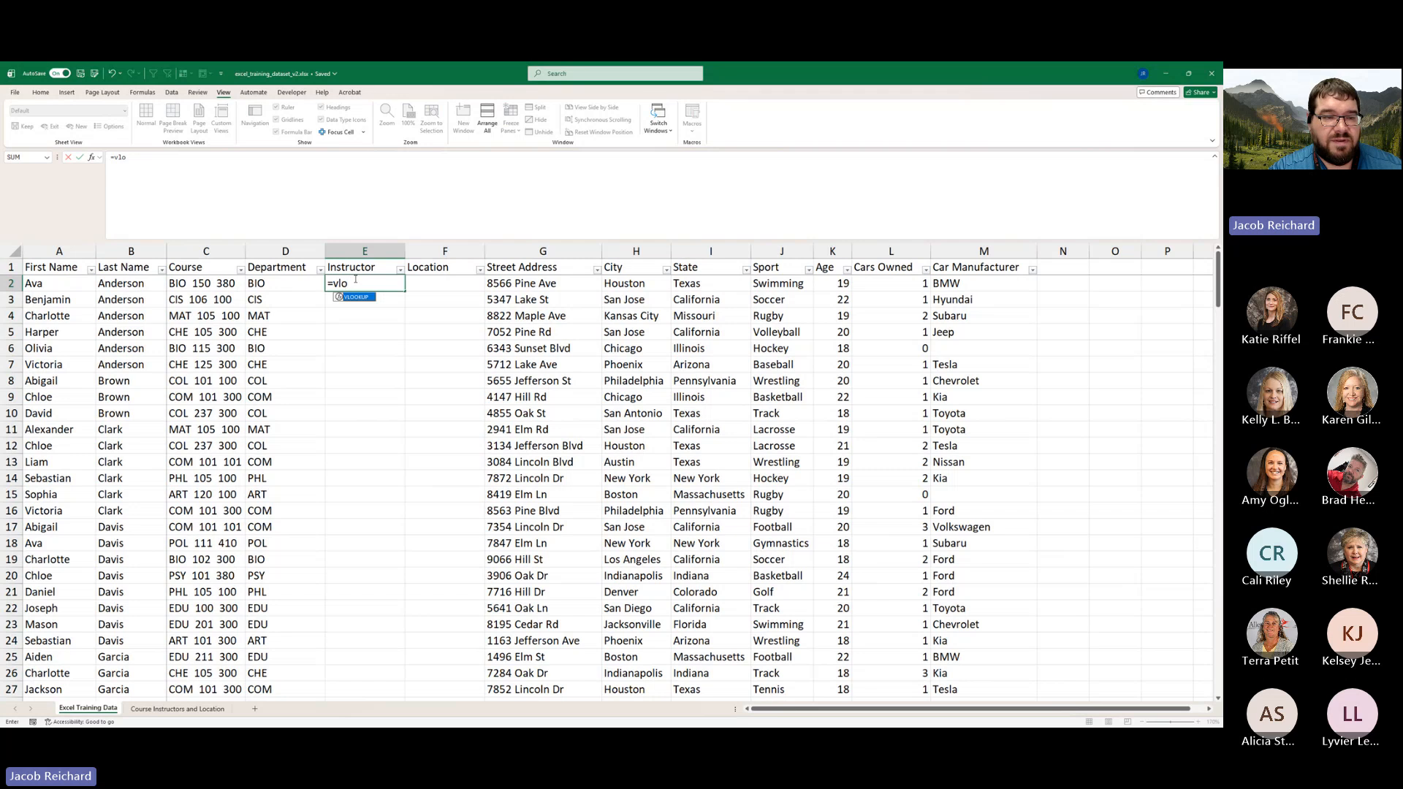
key("Tab")
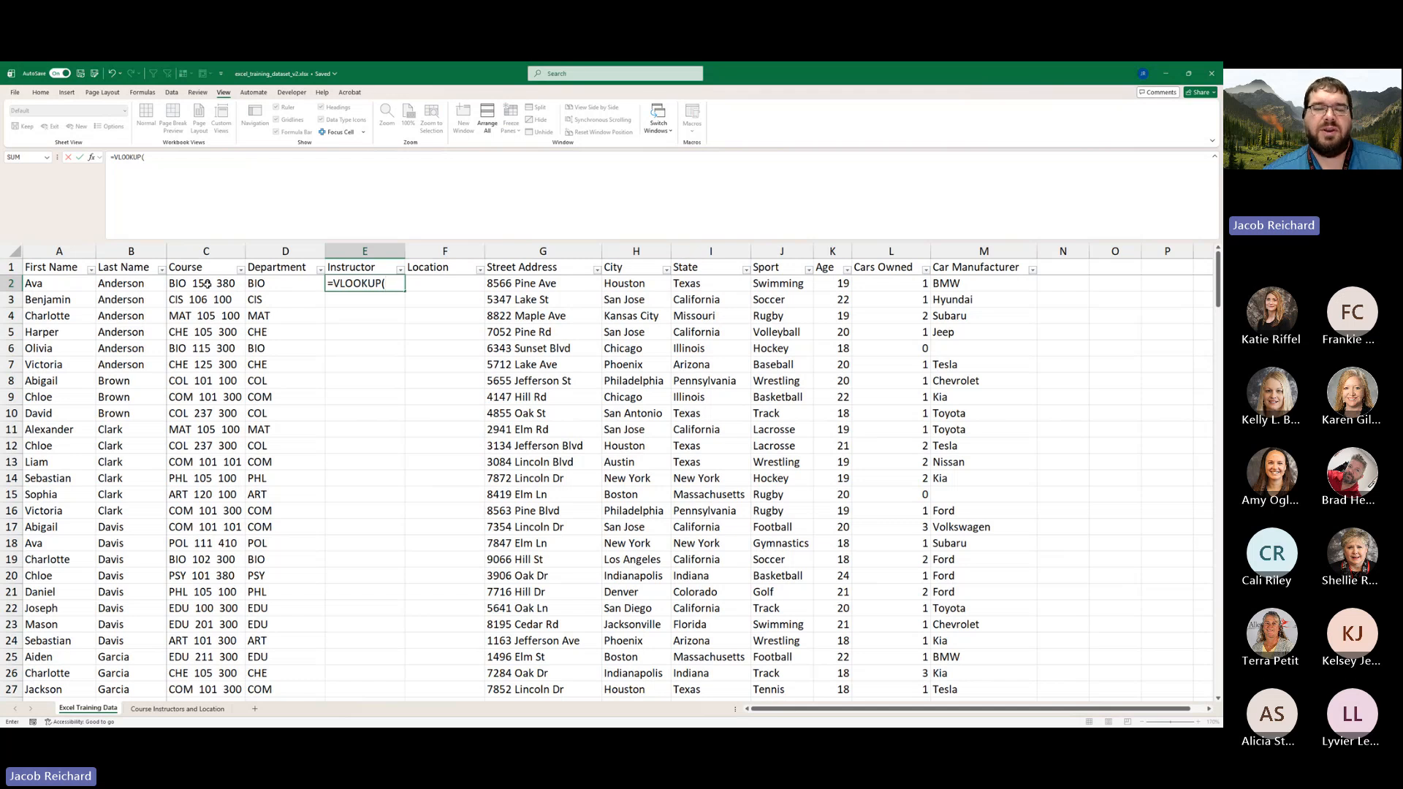
left_click(207, 284)
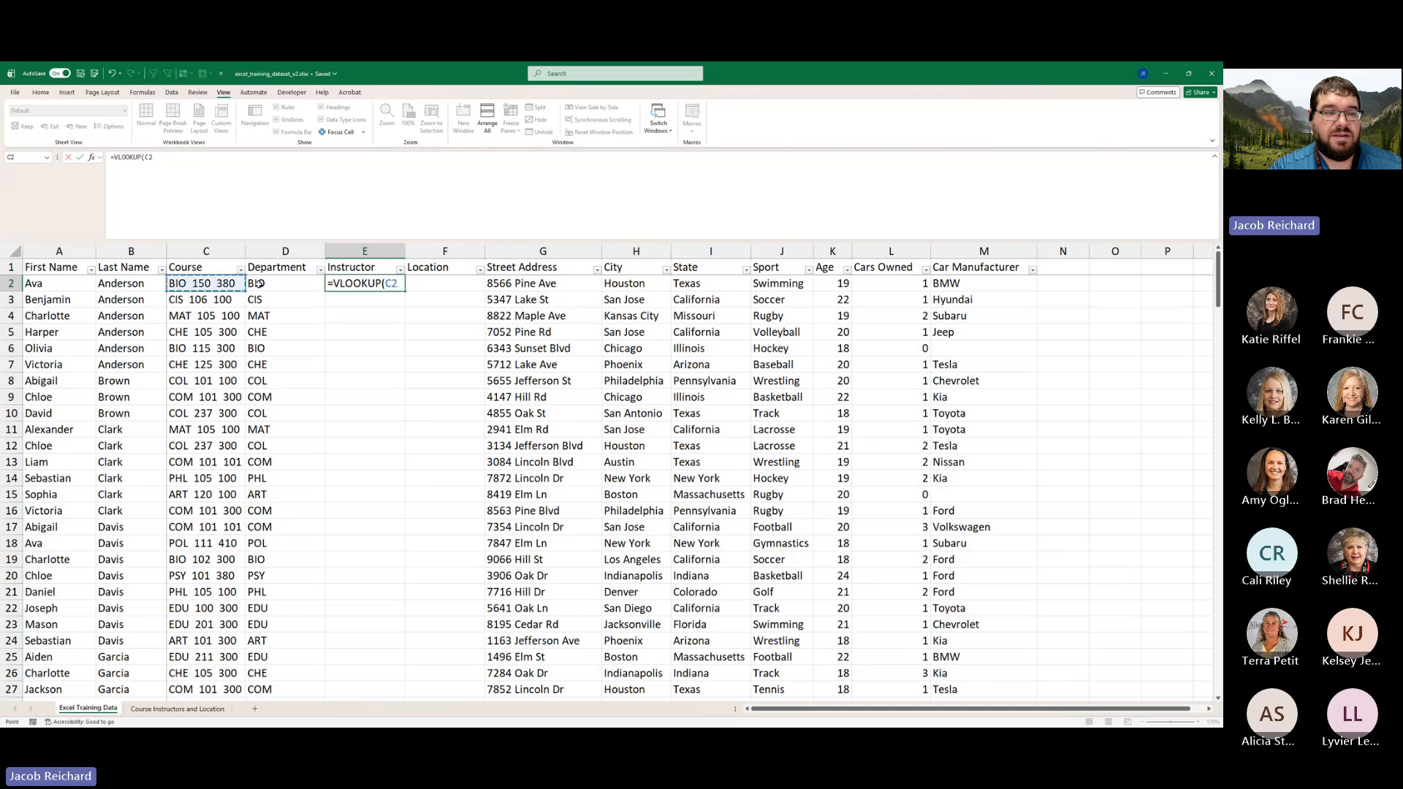
type(",")
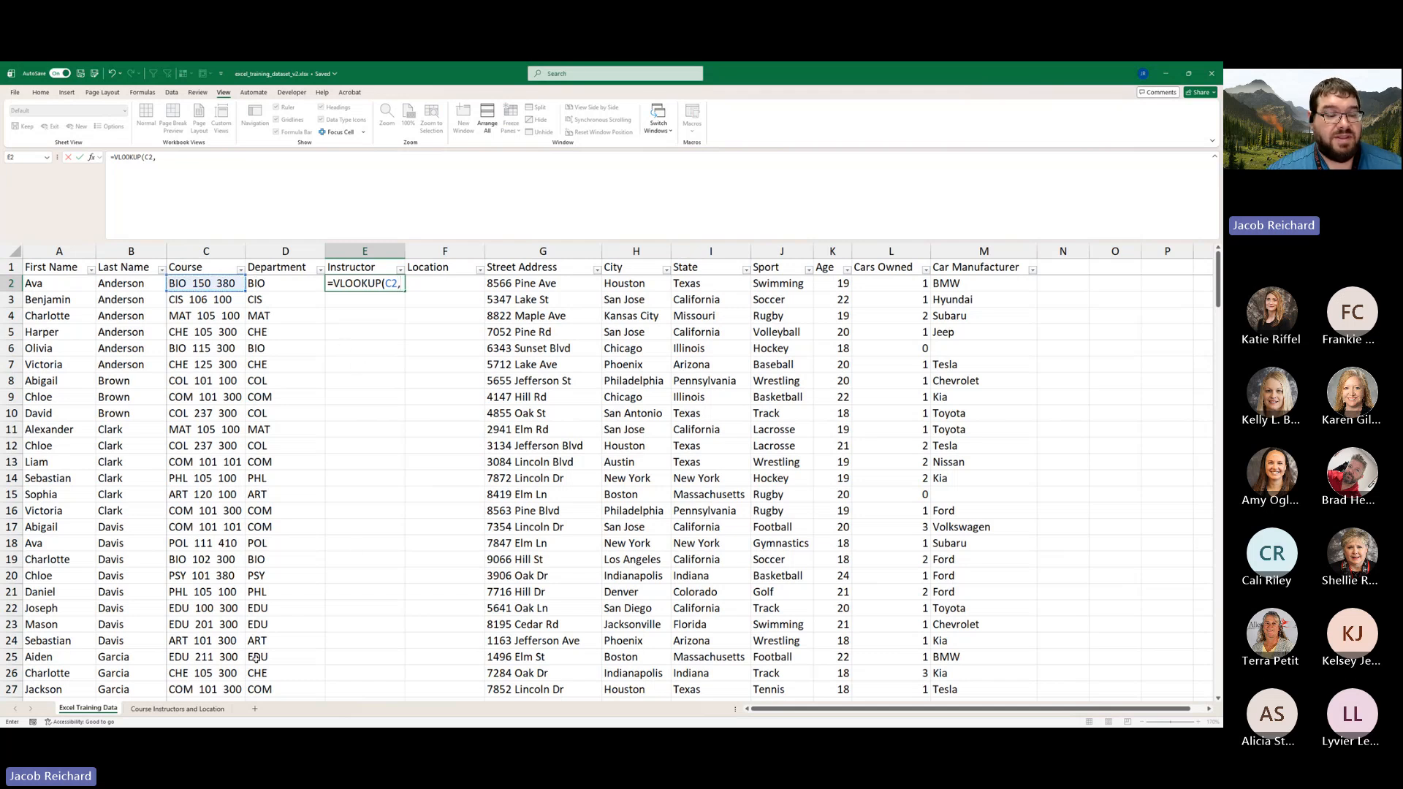
- Set the VLOOKUP's table array to A2:B40 on the Course Instructors and Location sheet
left_click(177, 710)
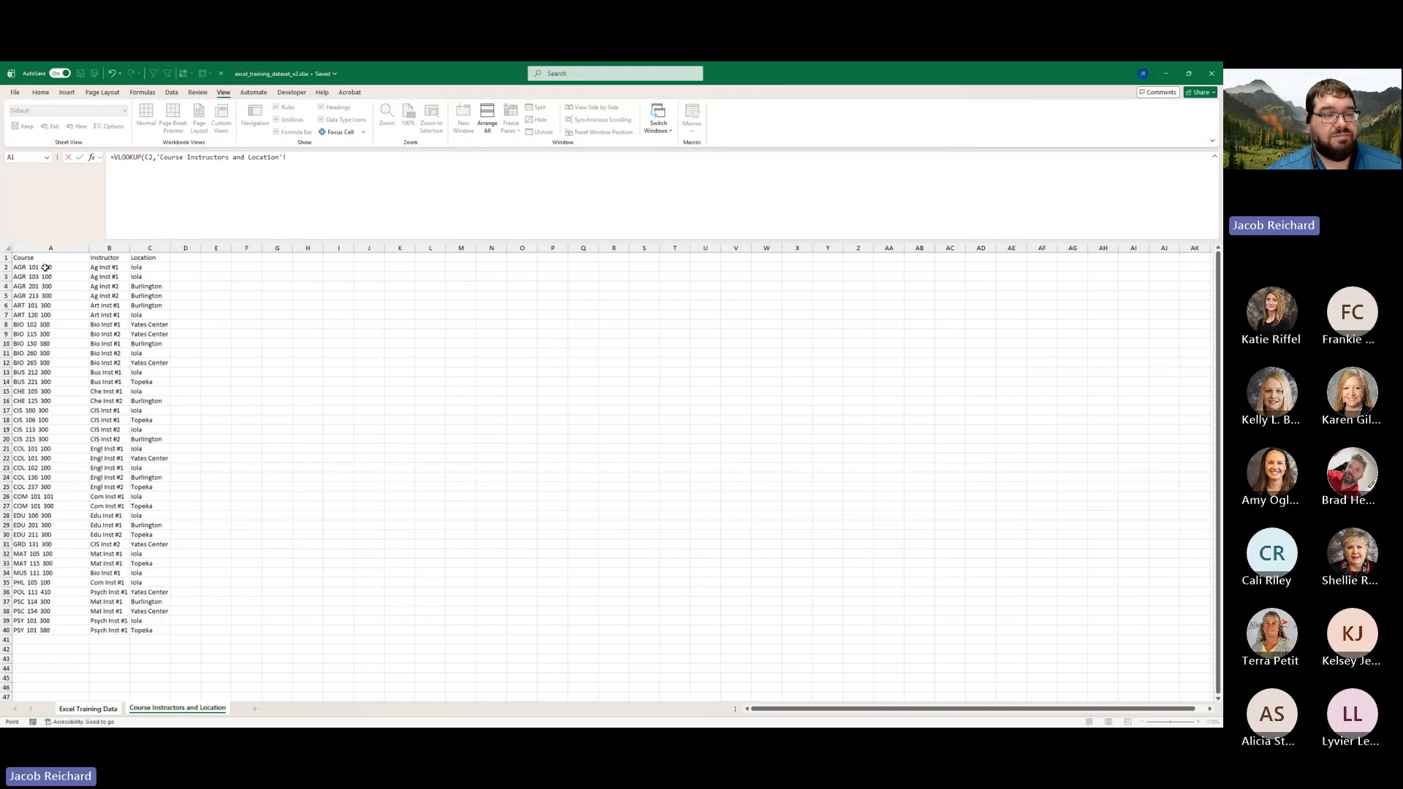
left_click(45, 267)
left_click_drag(64, 266, 114, 268)
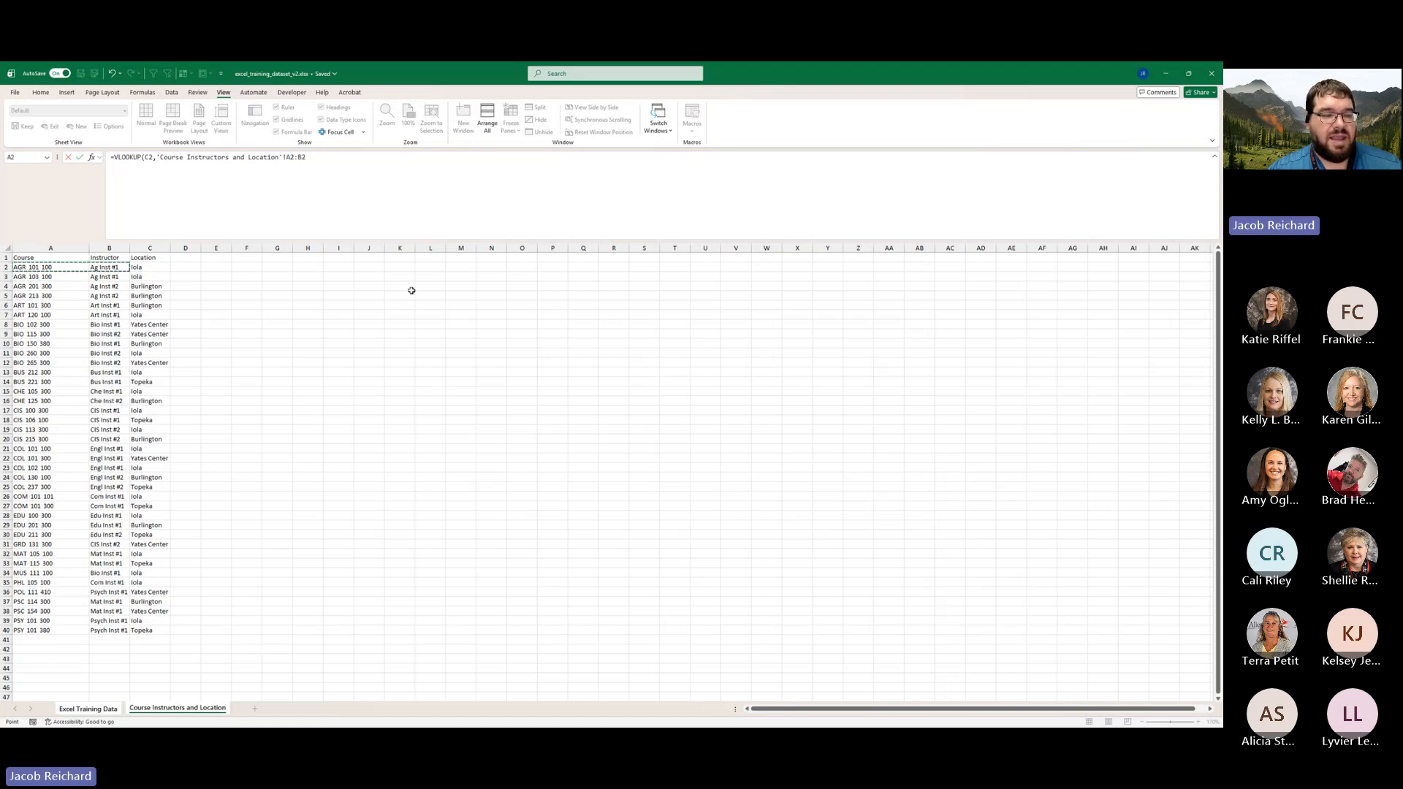
key("ctrl+shift+Down")
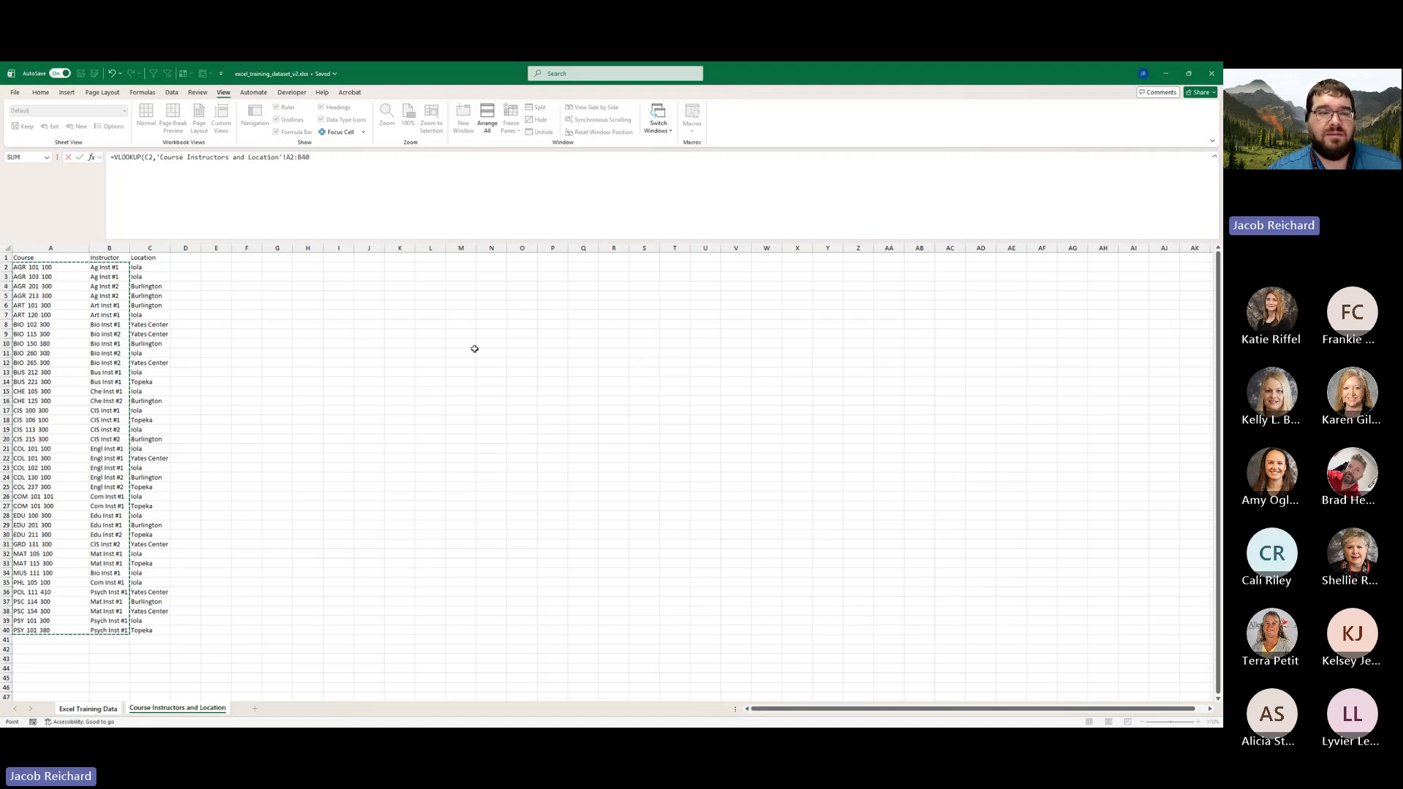
type(",")
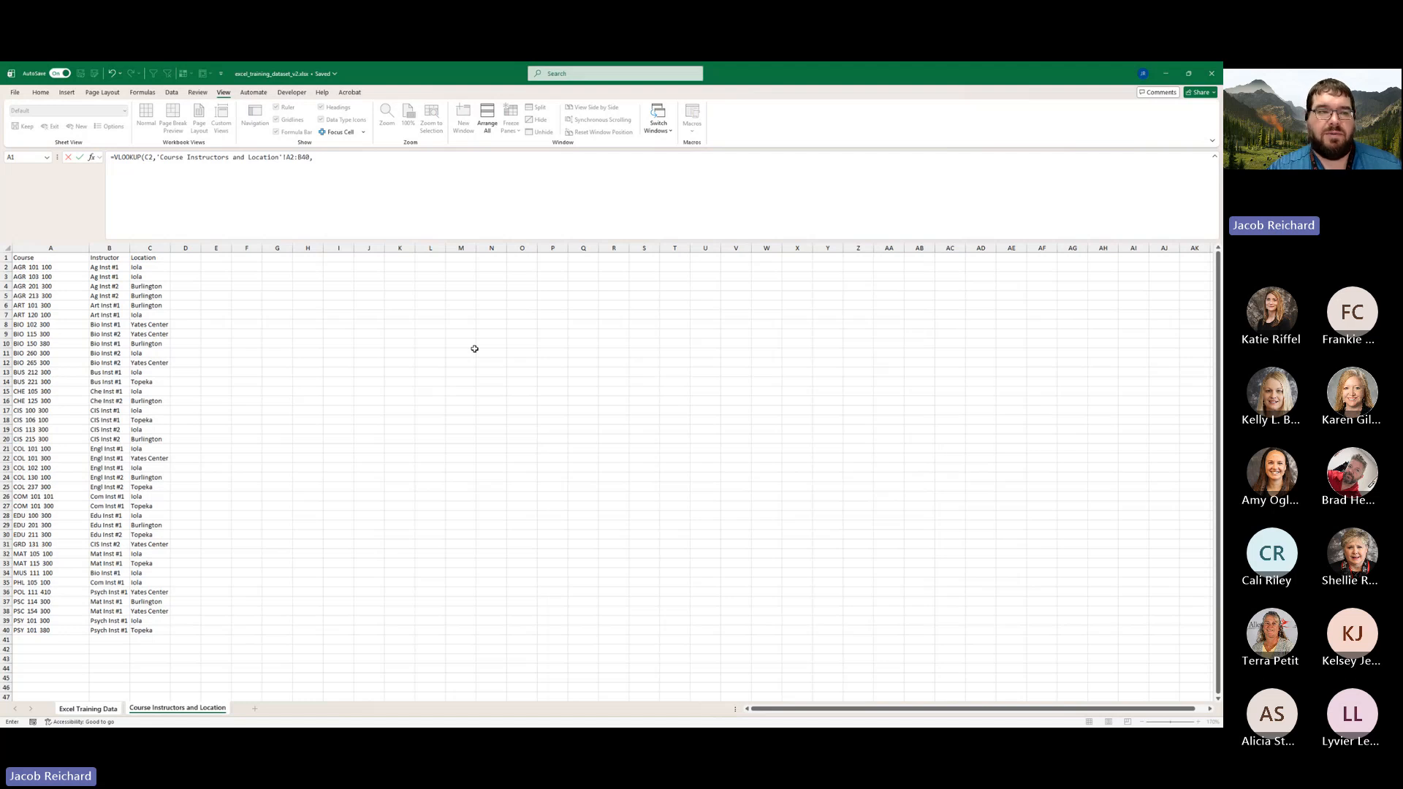
- Complete the VLOOKUP in E2 with column index 2 and 0 for an exact match
type(",")
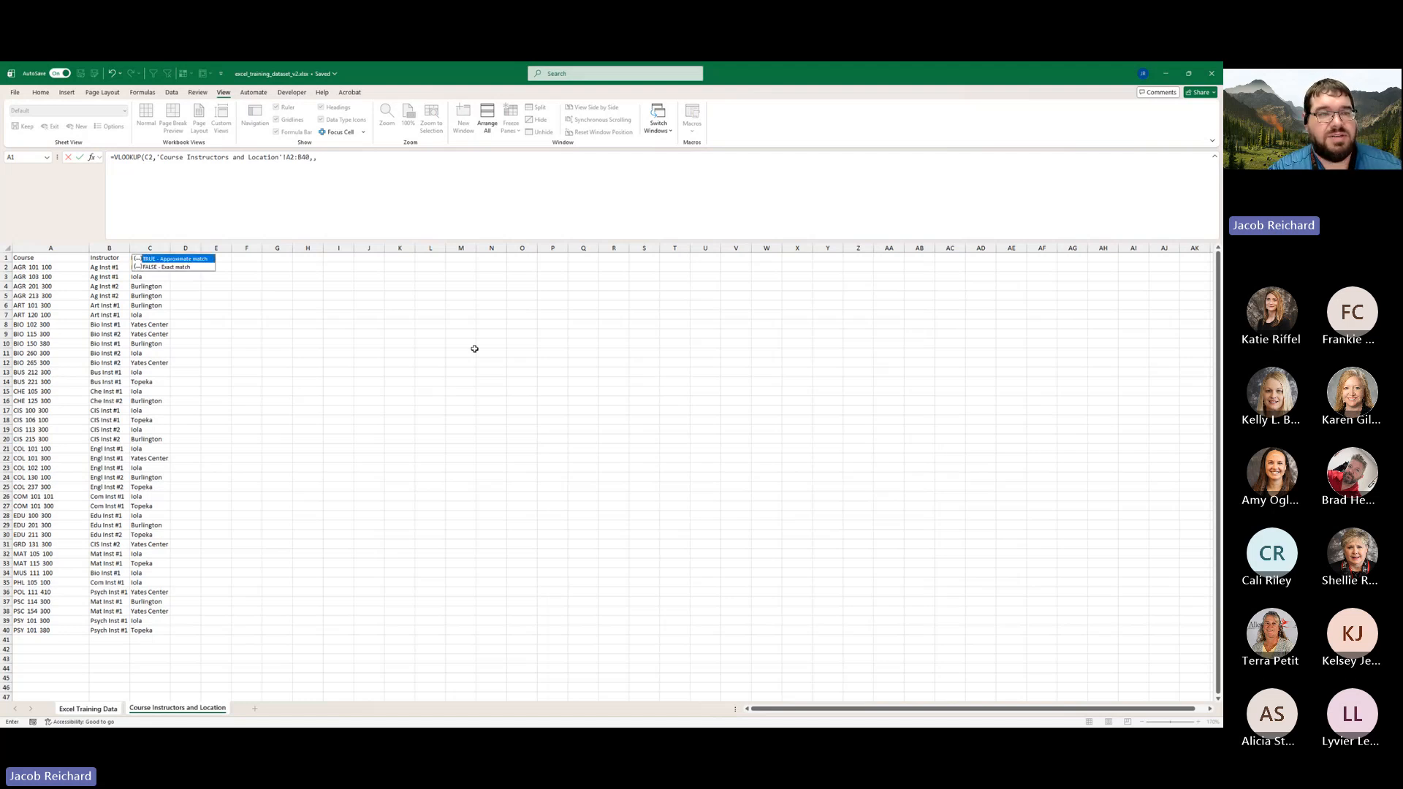
key("BackSpace")
key("BackSpace")
type("2,")
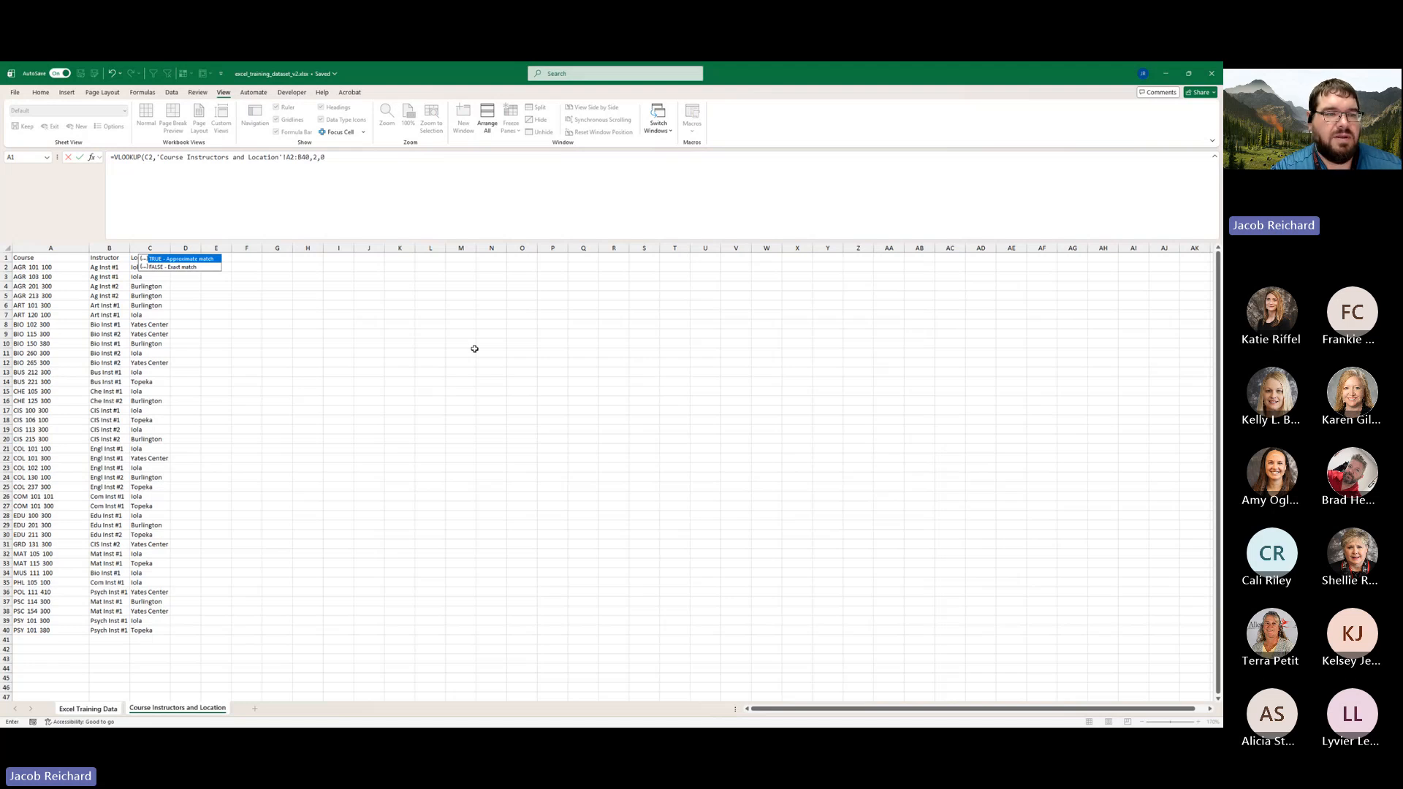
type(")")
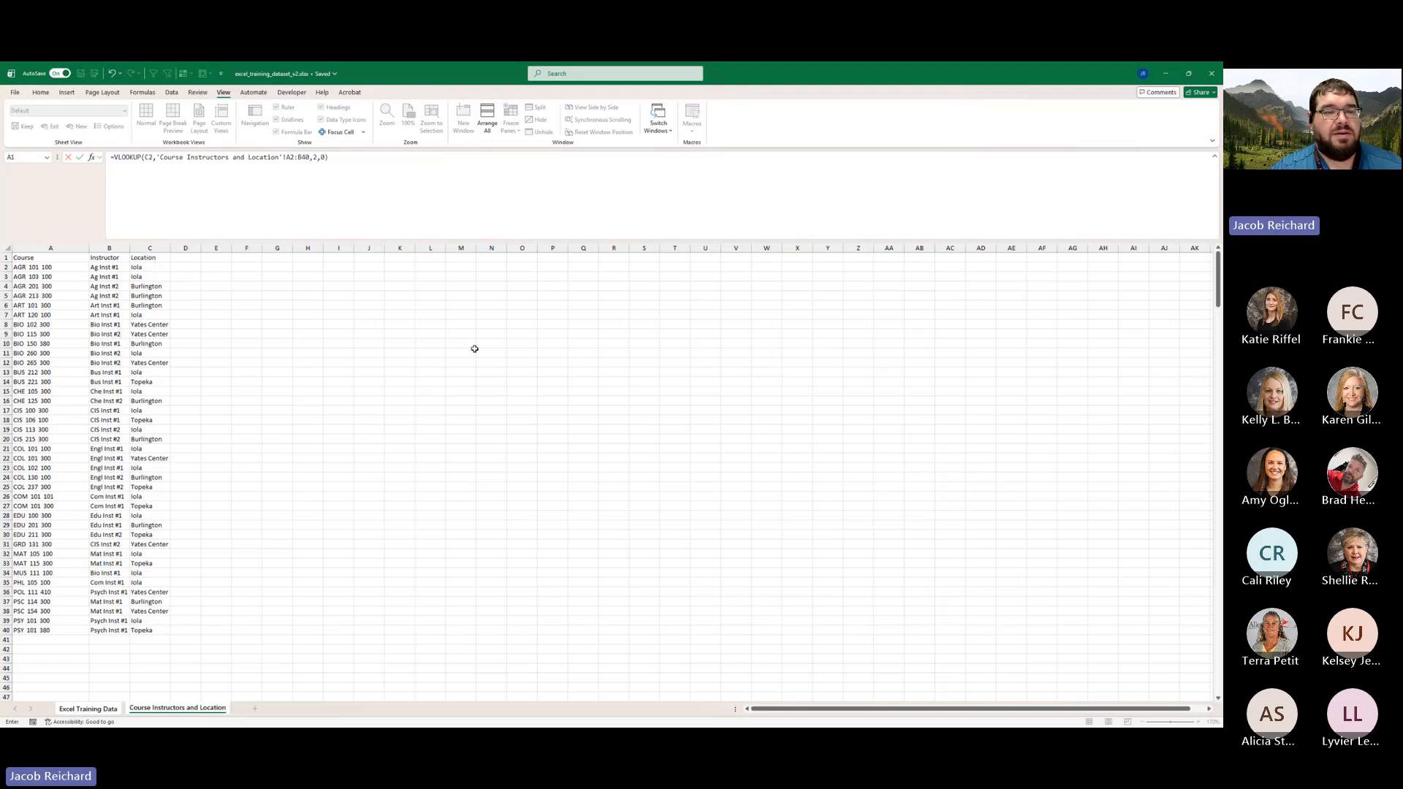
key("Return")
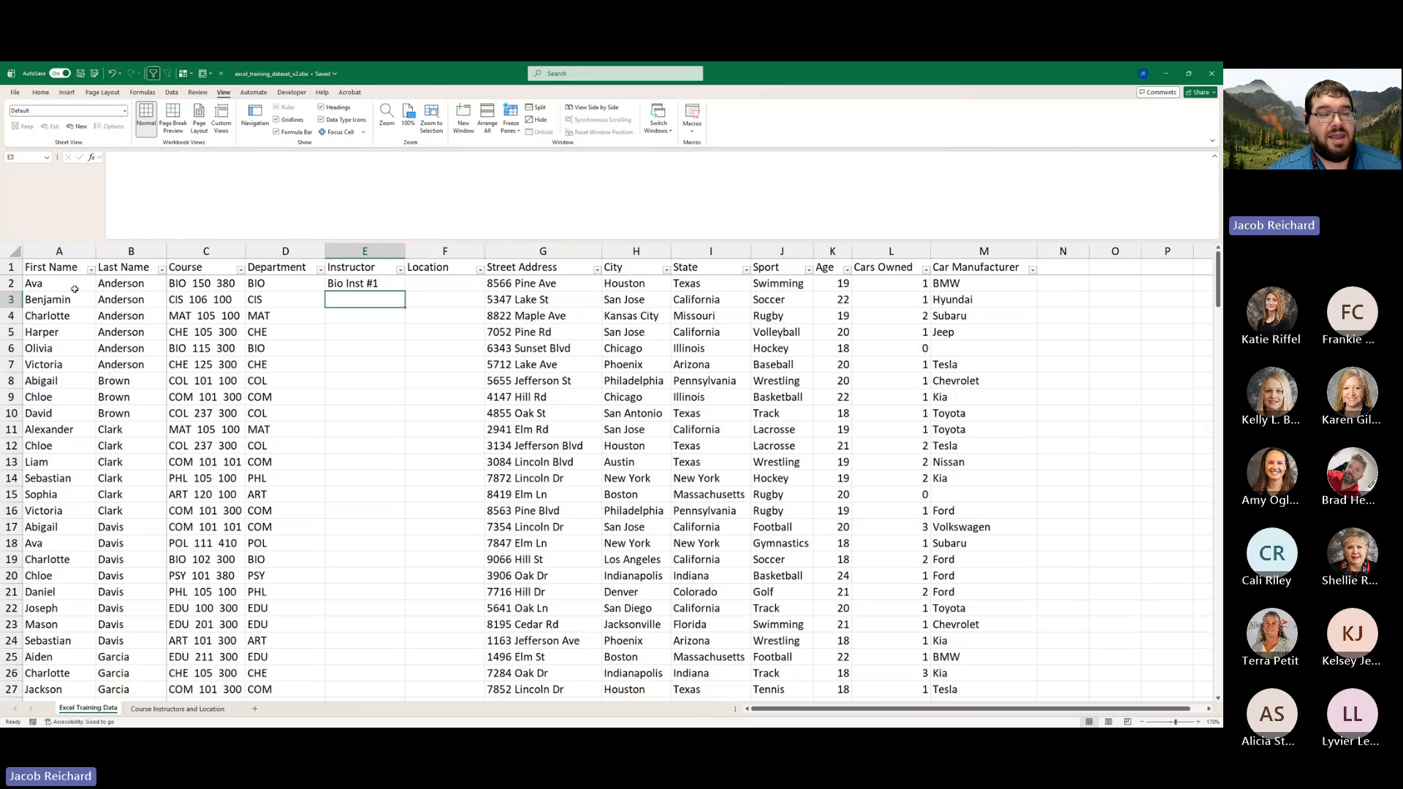
- Fill the VLOOKUP formula from E2 down through E26 in the Instructor column
left_click(360, 284)
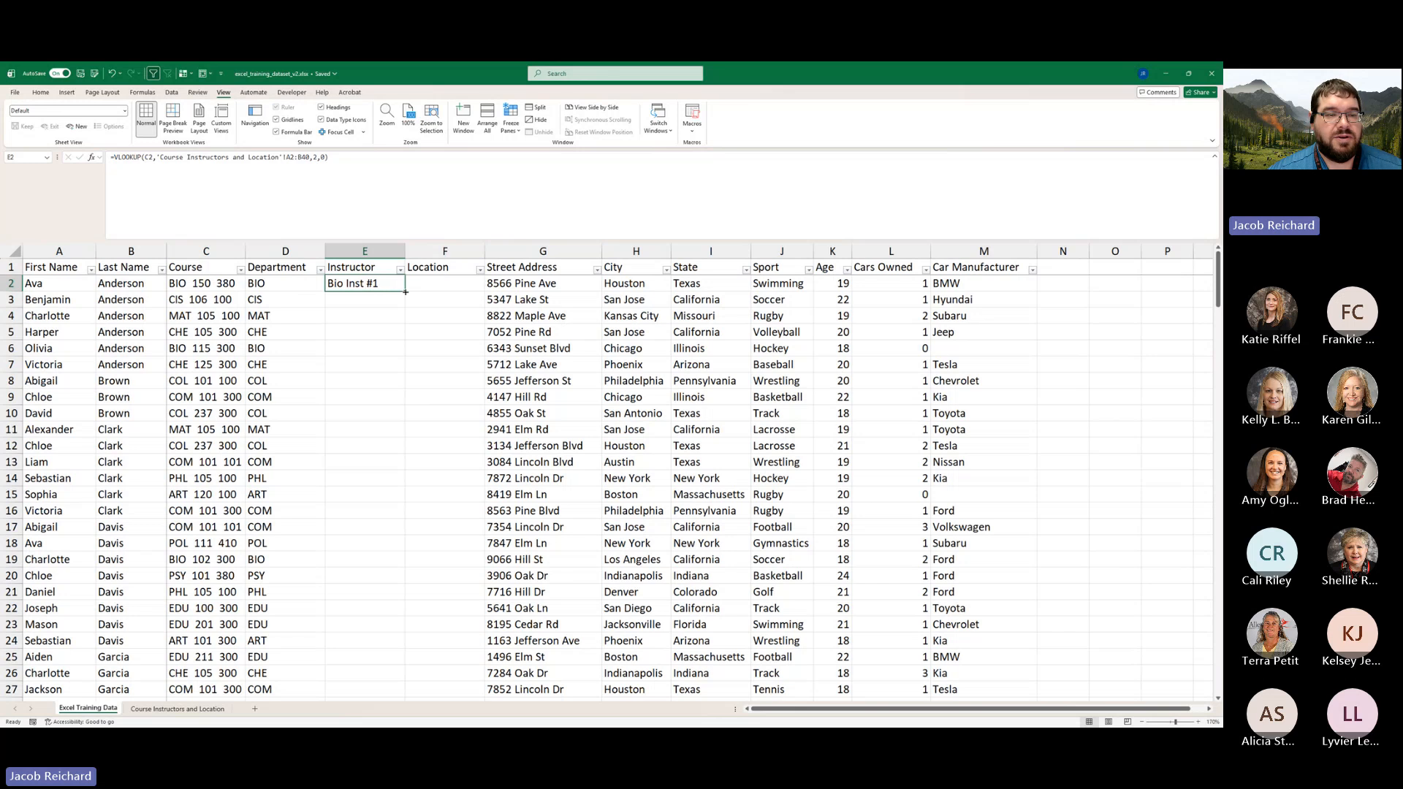
left_click_drag(403, 291, 373, 687)
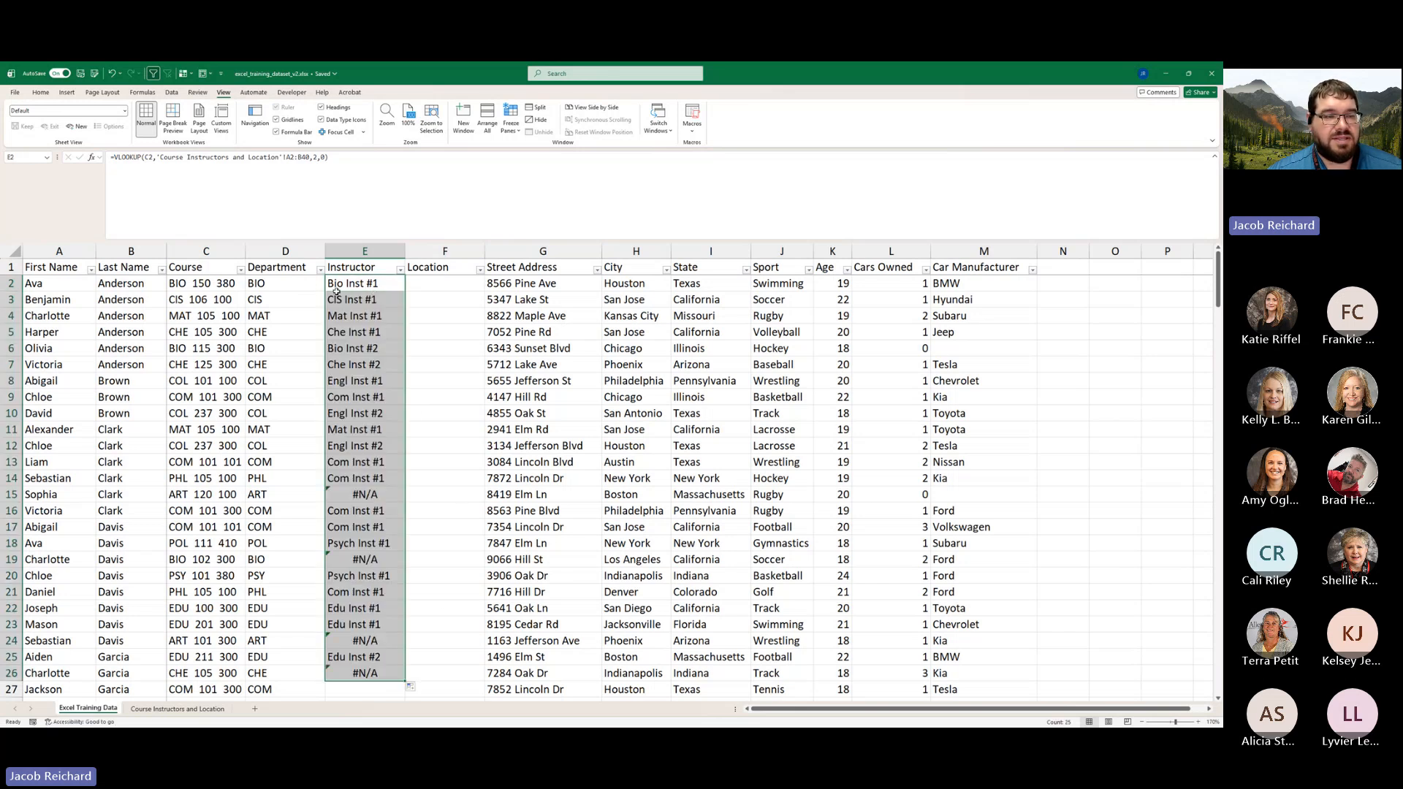
- Inspect the filled VLOOKUP in E15 and compare its table array with the original formula in E2
left_click(190, 300)
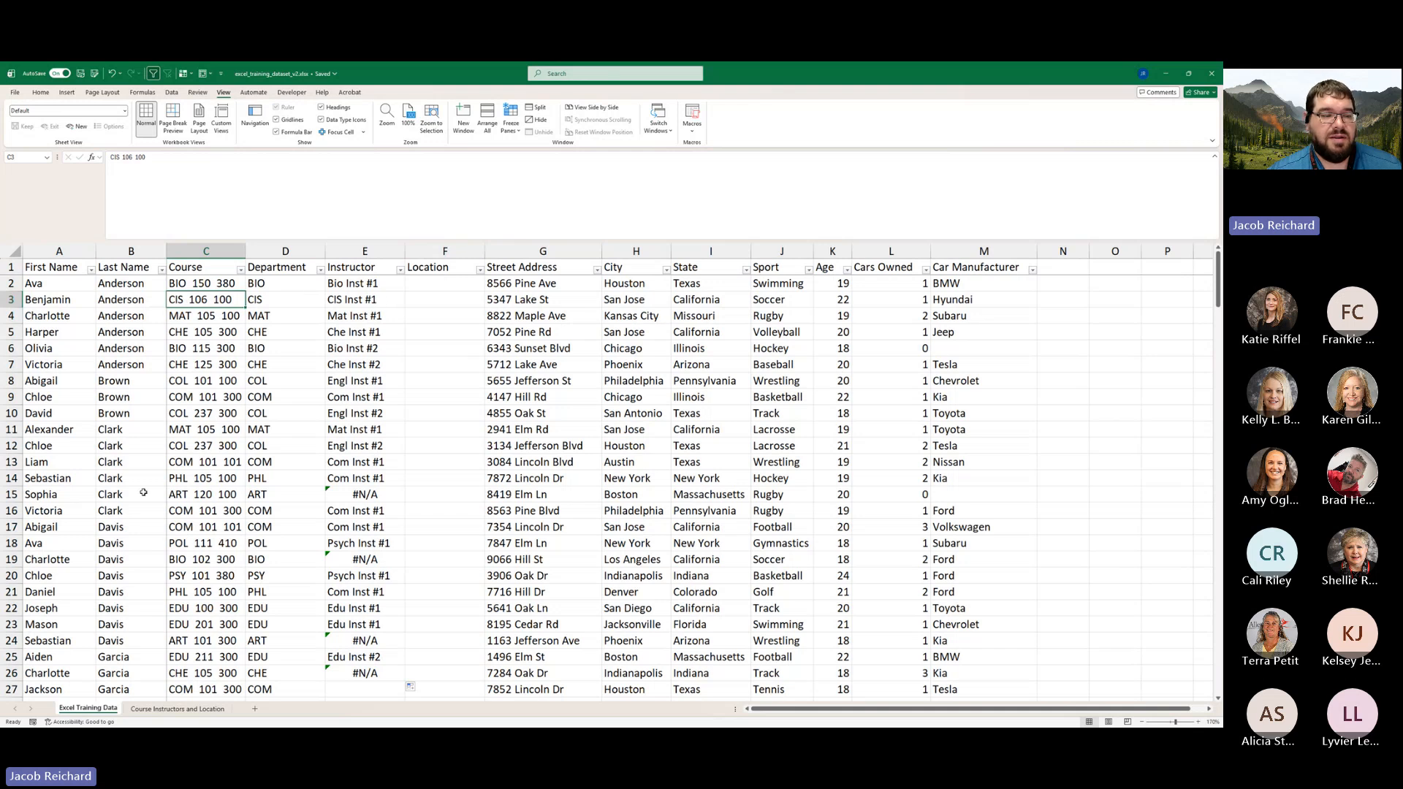
left_click(61, 497)
left_click(52, 480)
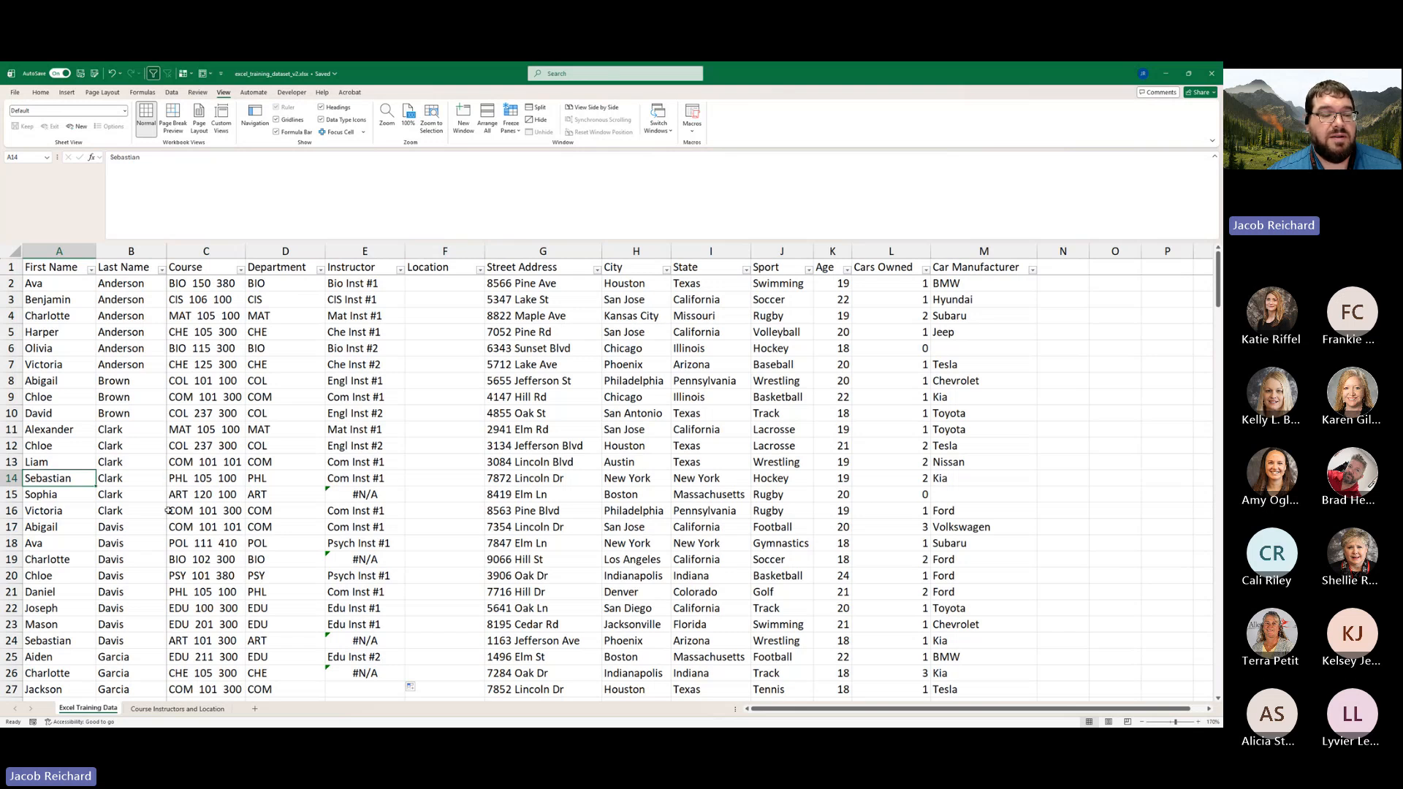
left_click(39, 494)
left_click(371, 493)
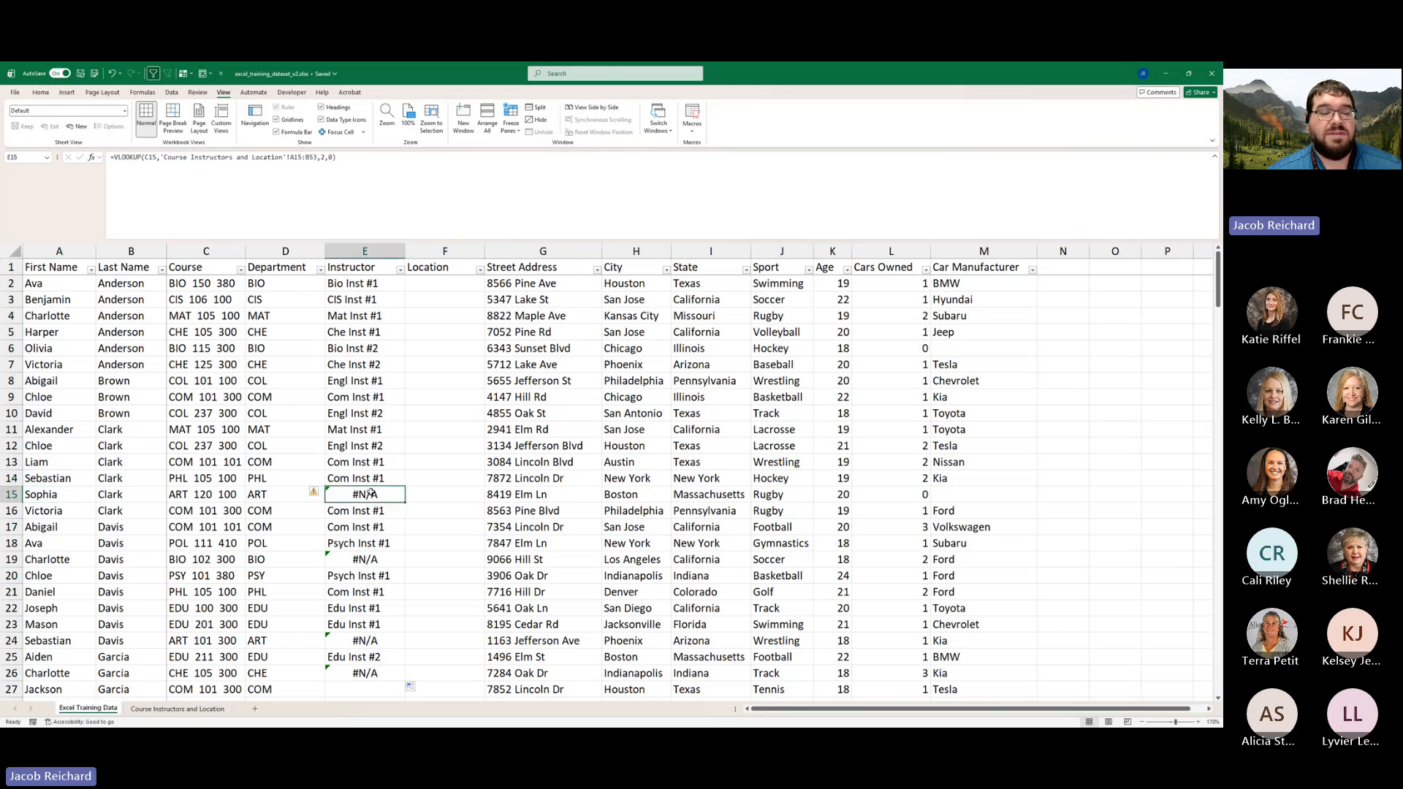
left_click(385, 283)
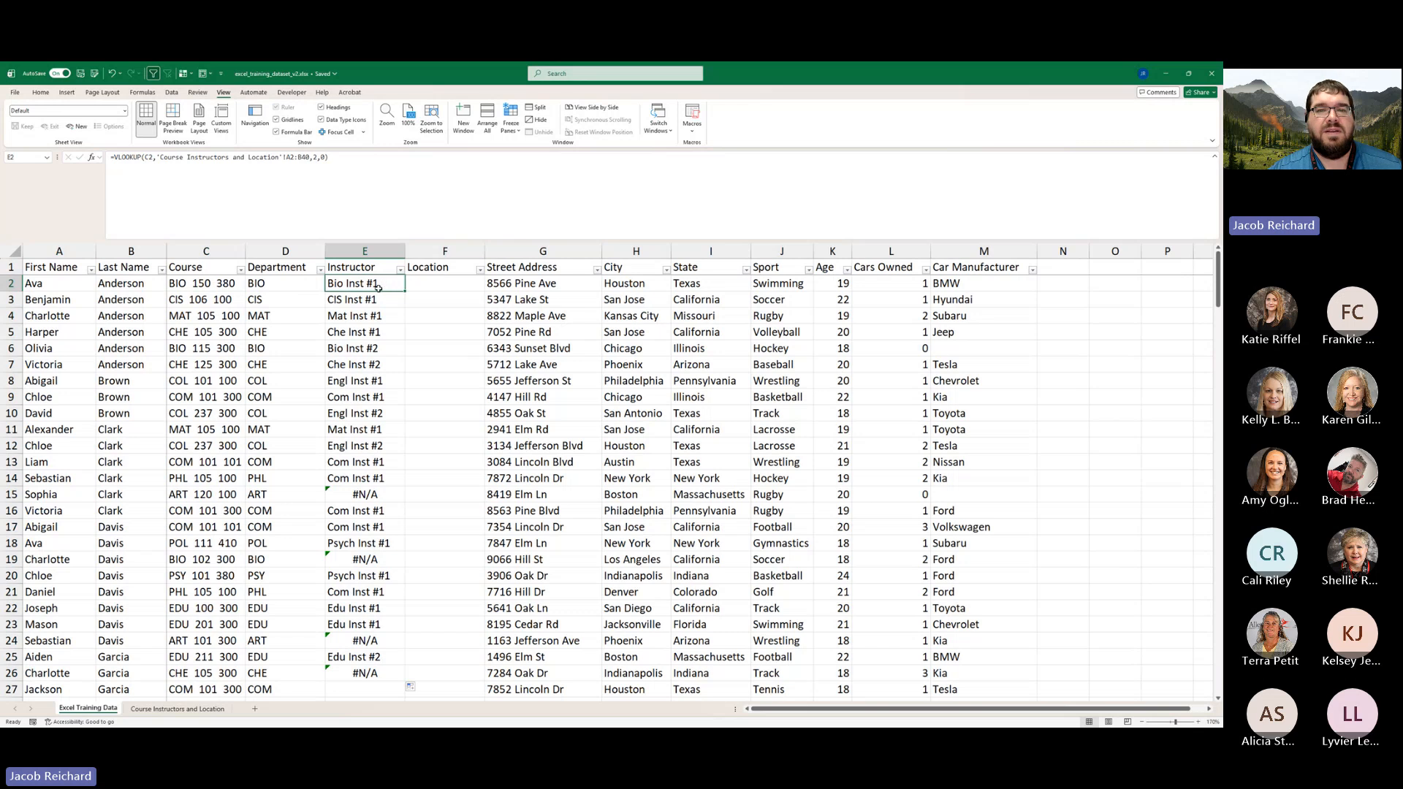
- On the Course Instructors and Location sheet, trace the shifting lookup range by selecting A2:B40, A3:B41 and the block starting at A13
left_click(178, 708)
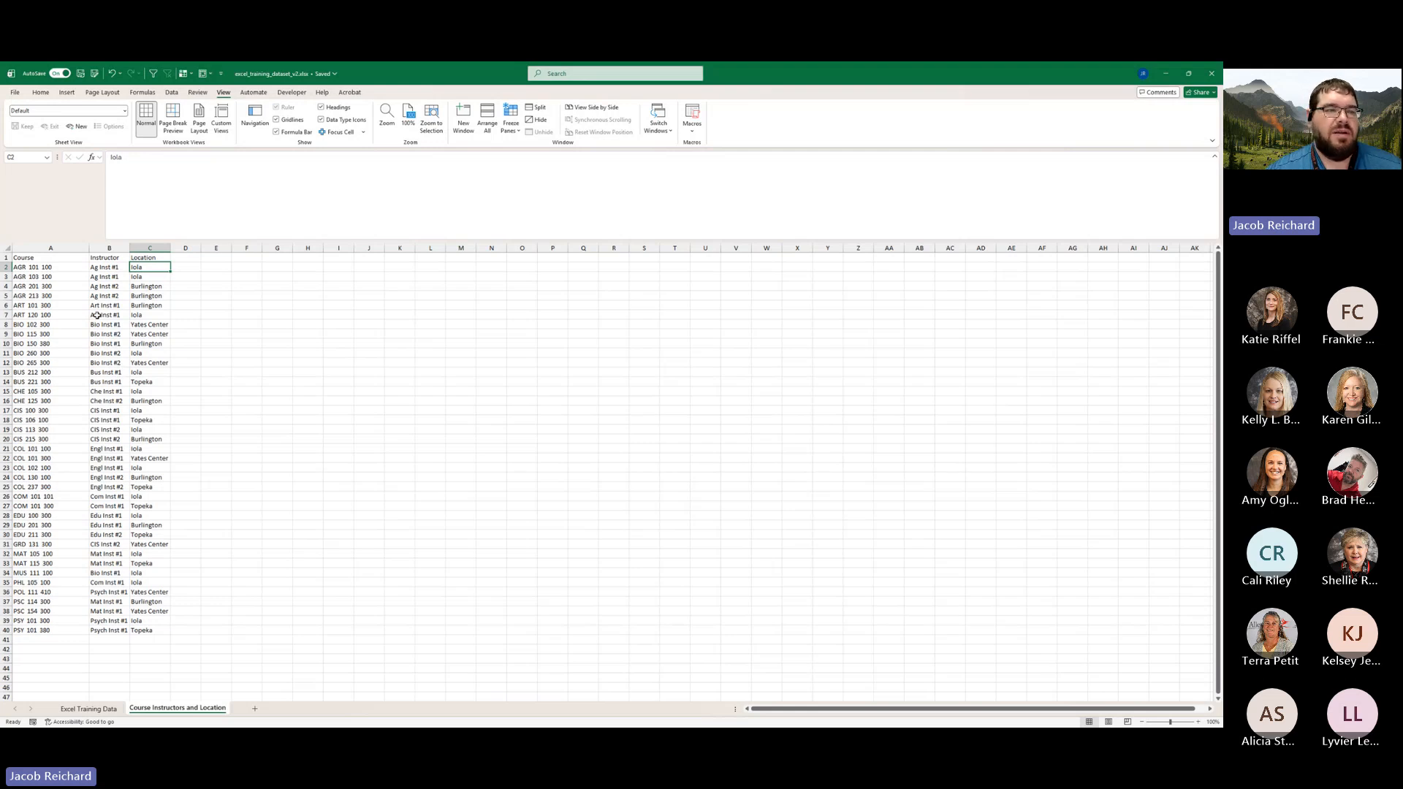
left_click_drag(40, 266, 87, 629)
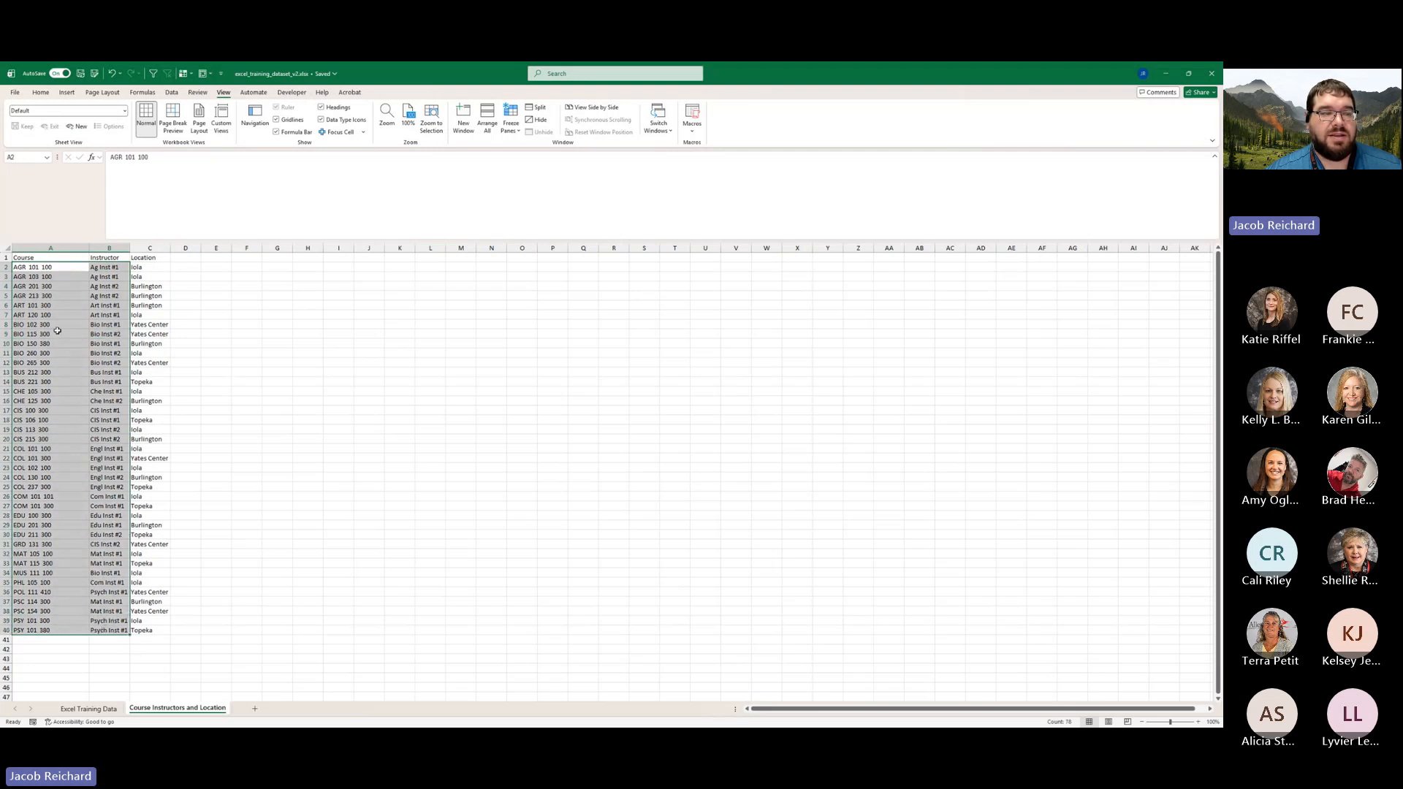
left_click_drag(47, 276, 110, 641)
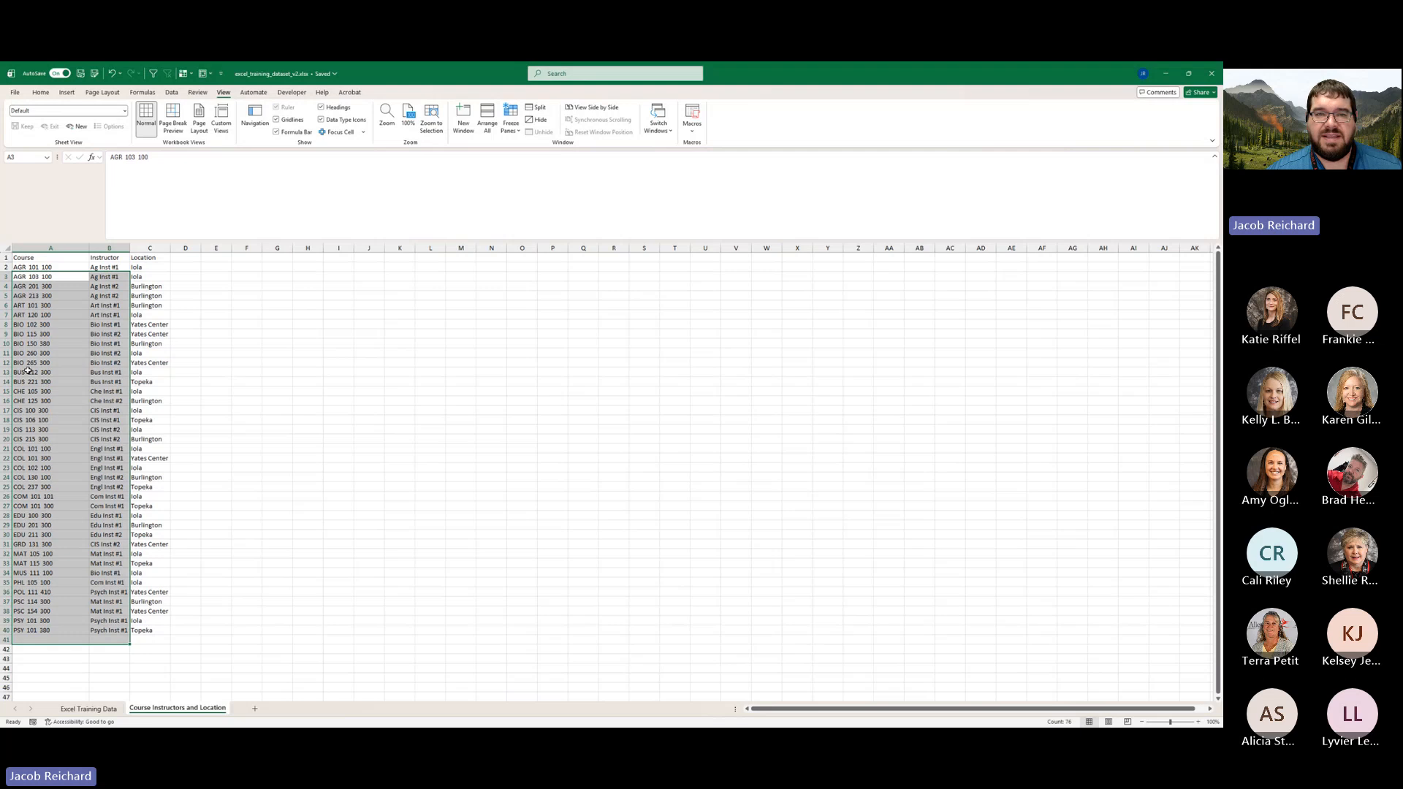
left_click(28, 371)
left_click_drag(45, 373, 111, 696)
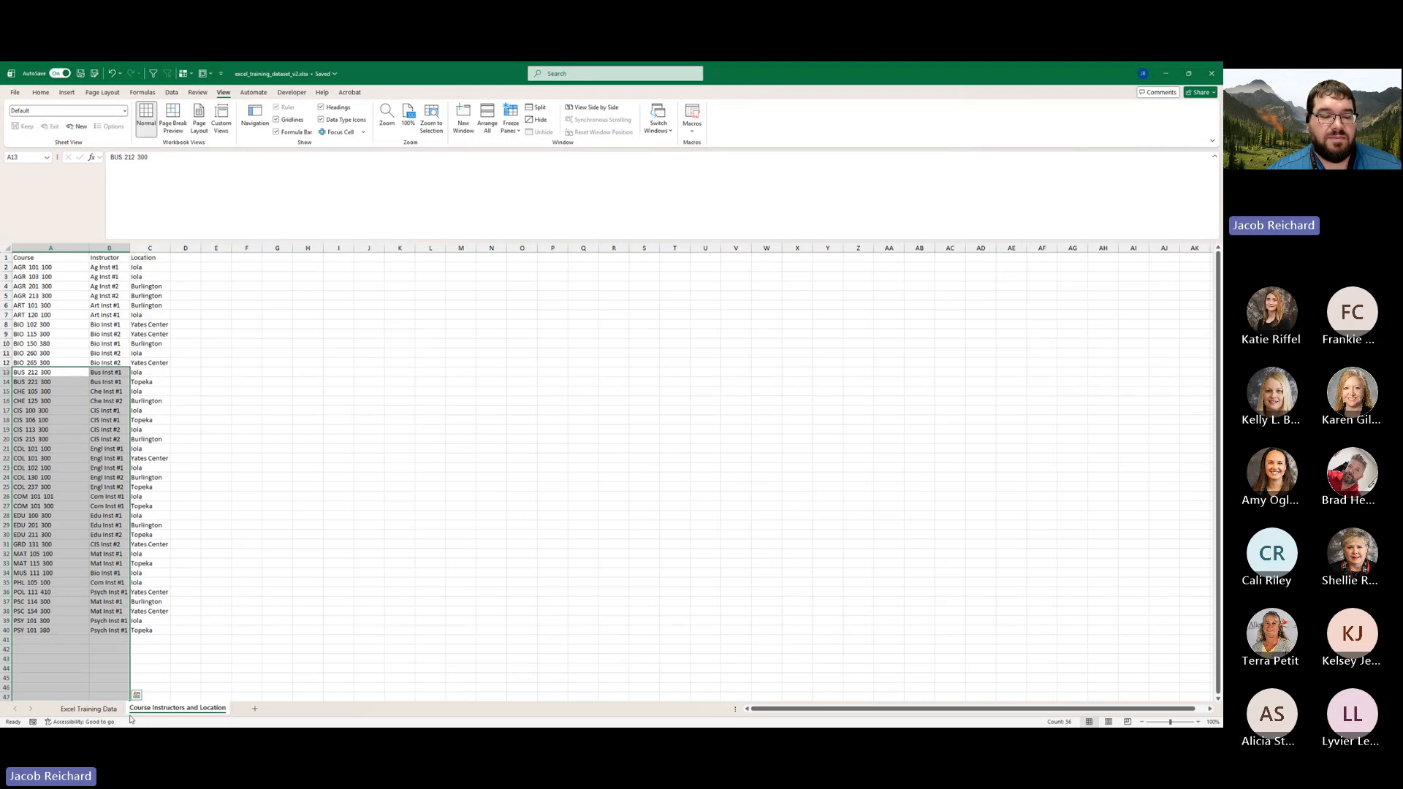
- Make the table array in E2's VLOOKUP on the Excel Training Data sheet absolute as $A$2:$B$40
left_click(89, 709)
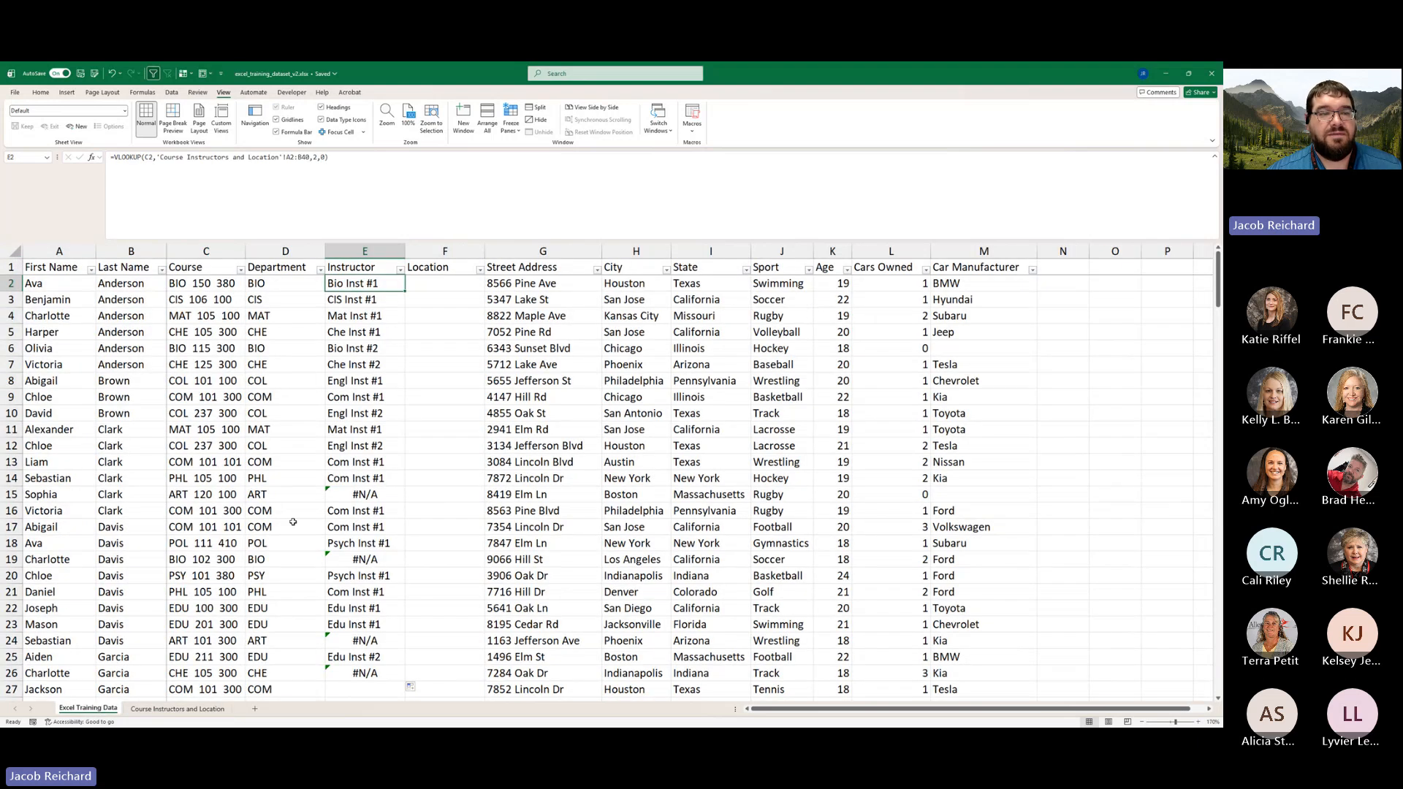
left_click(291, 158)
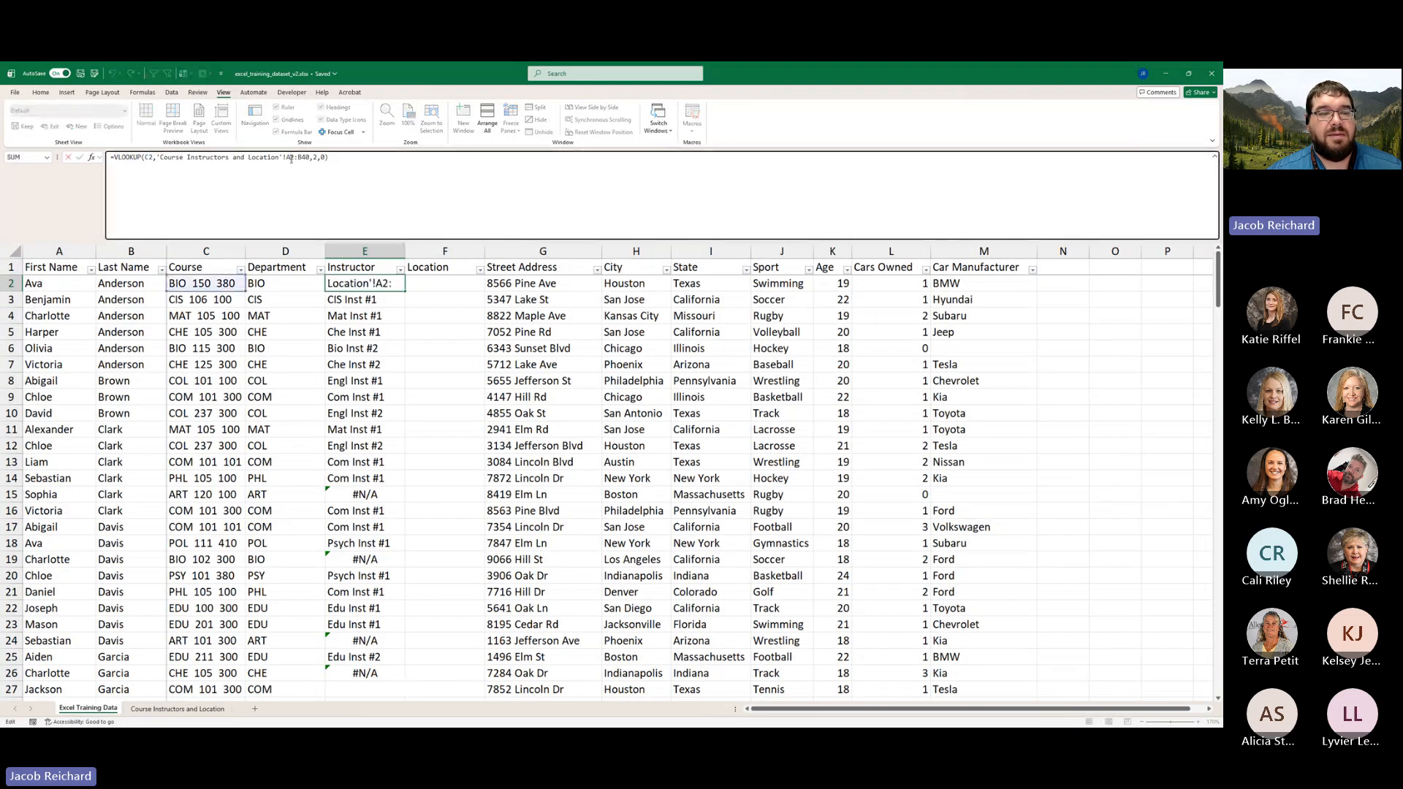
key("Return")
key("Up")
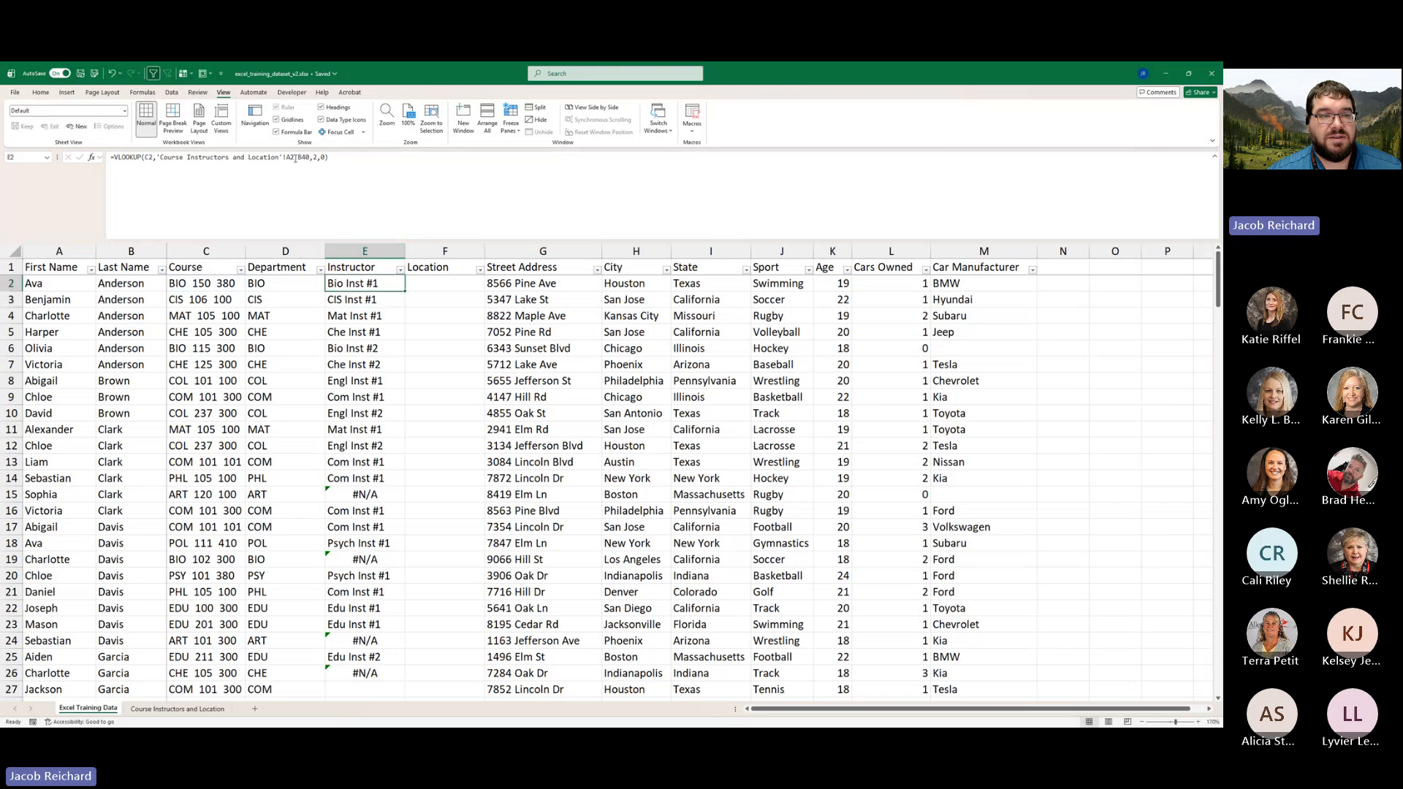
left_click(293, 158)
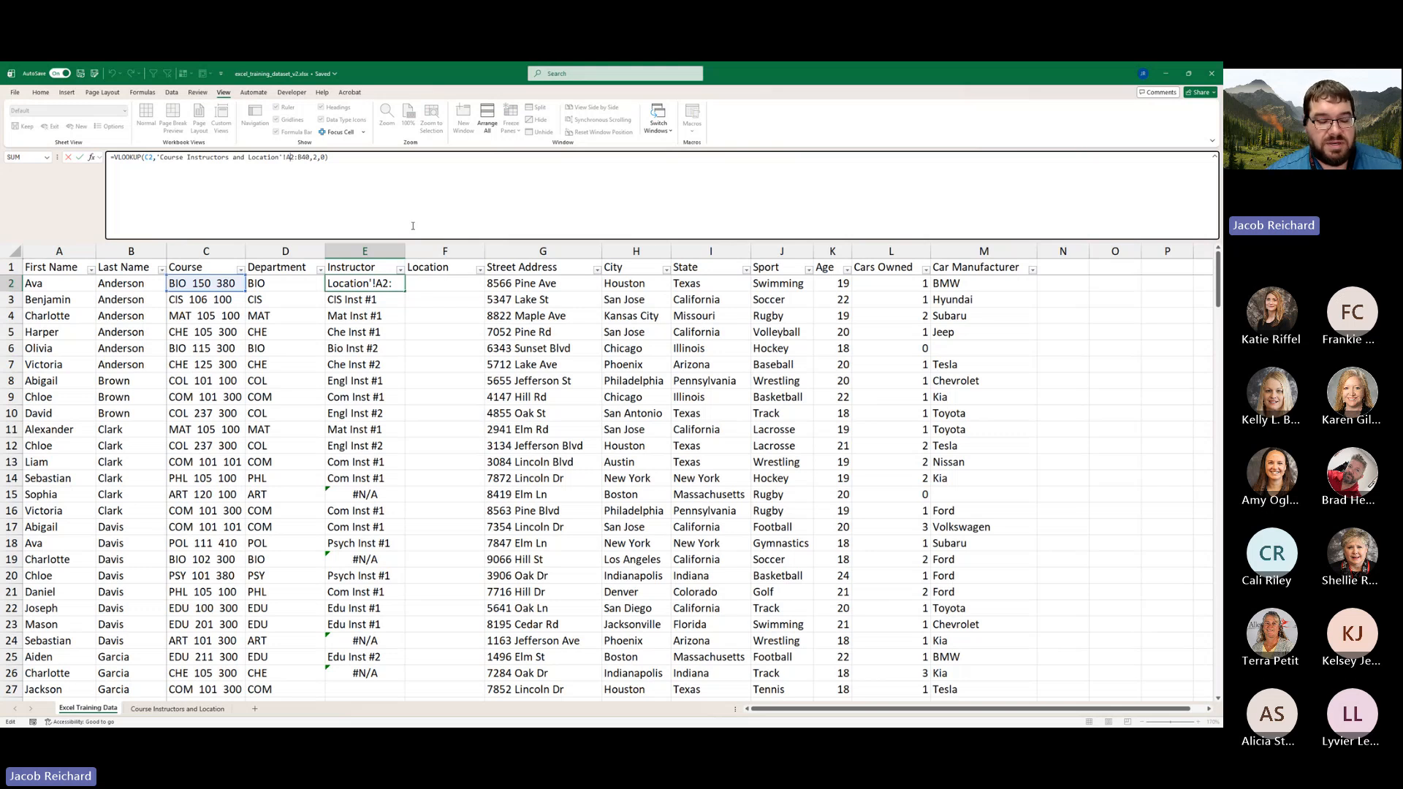
type("$A")
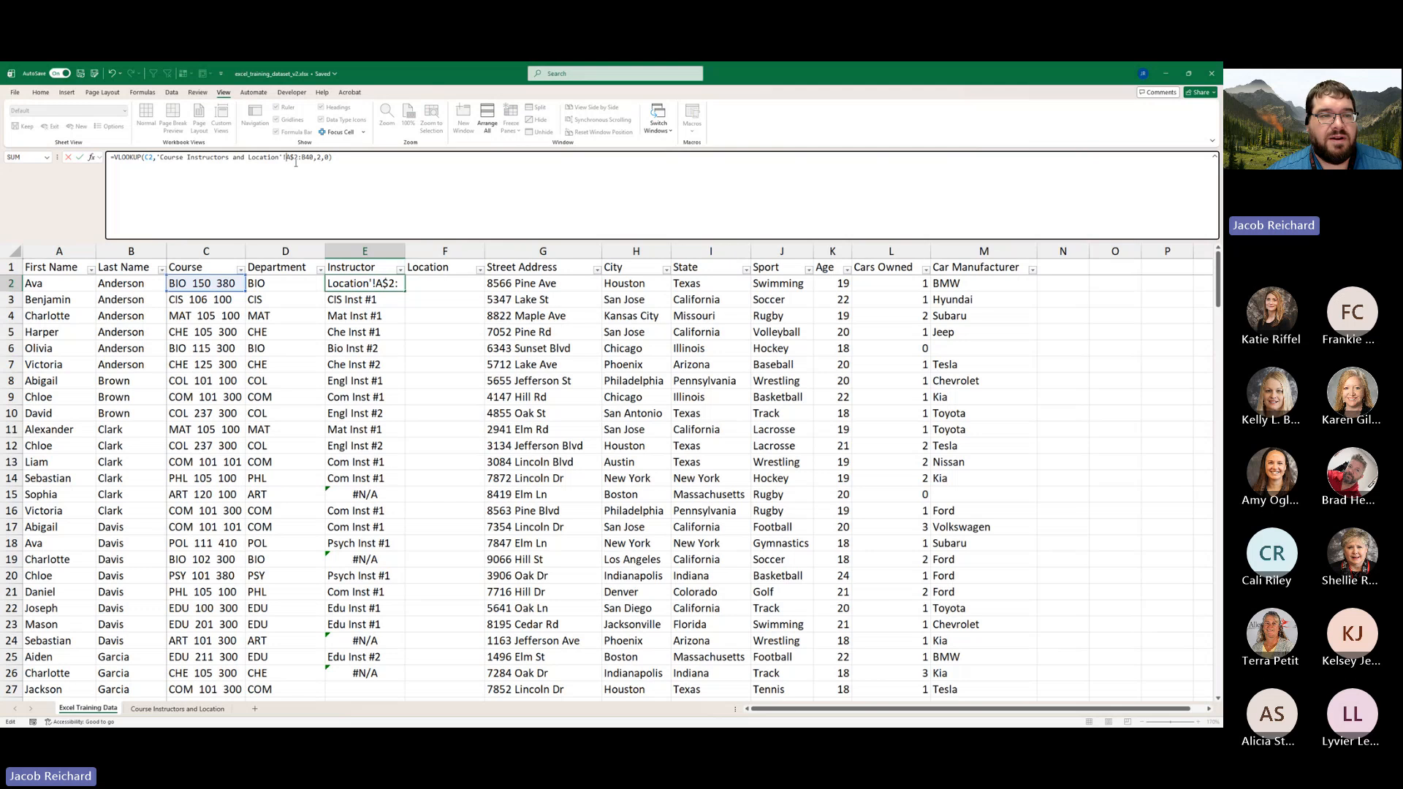
type("$")
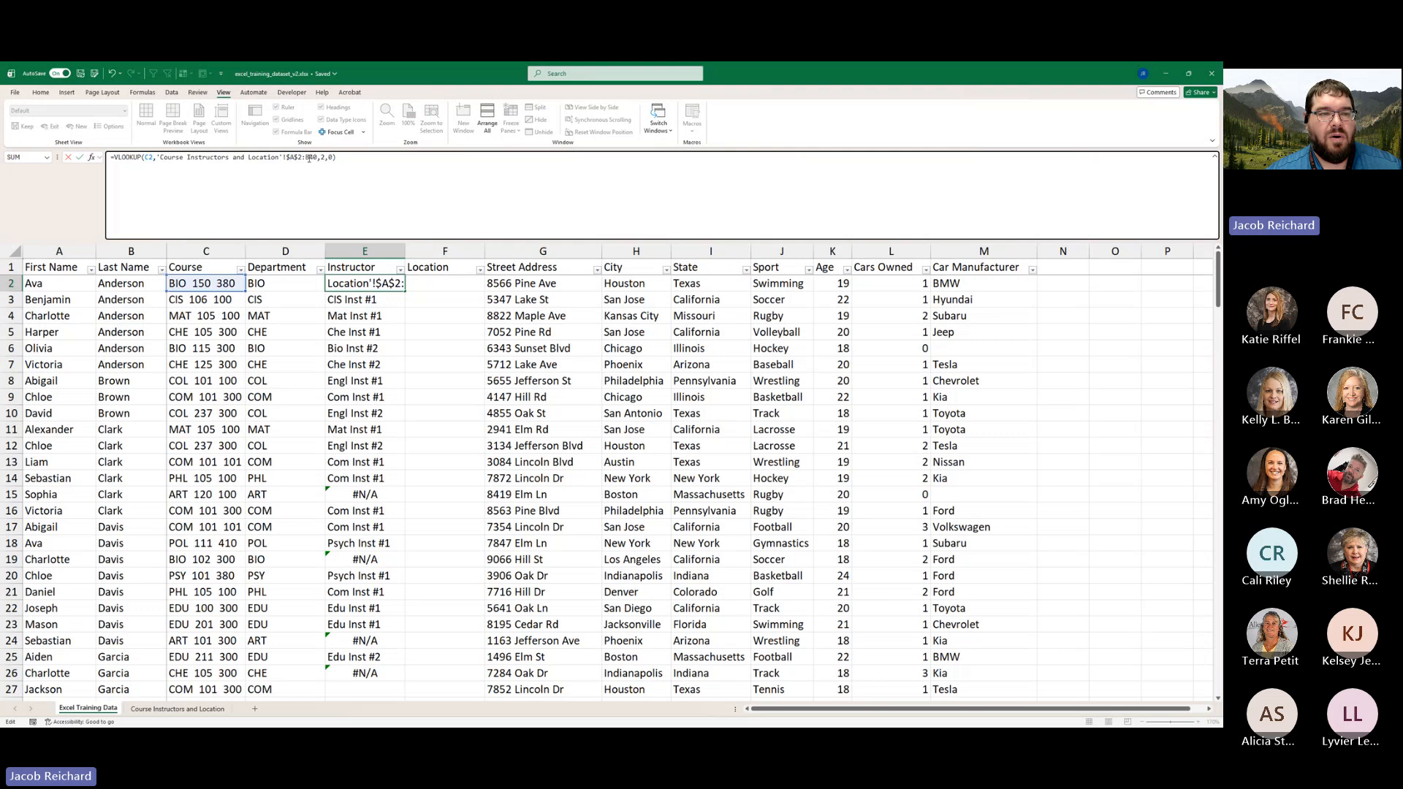
left_click(325, 187)
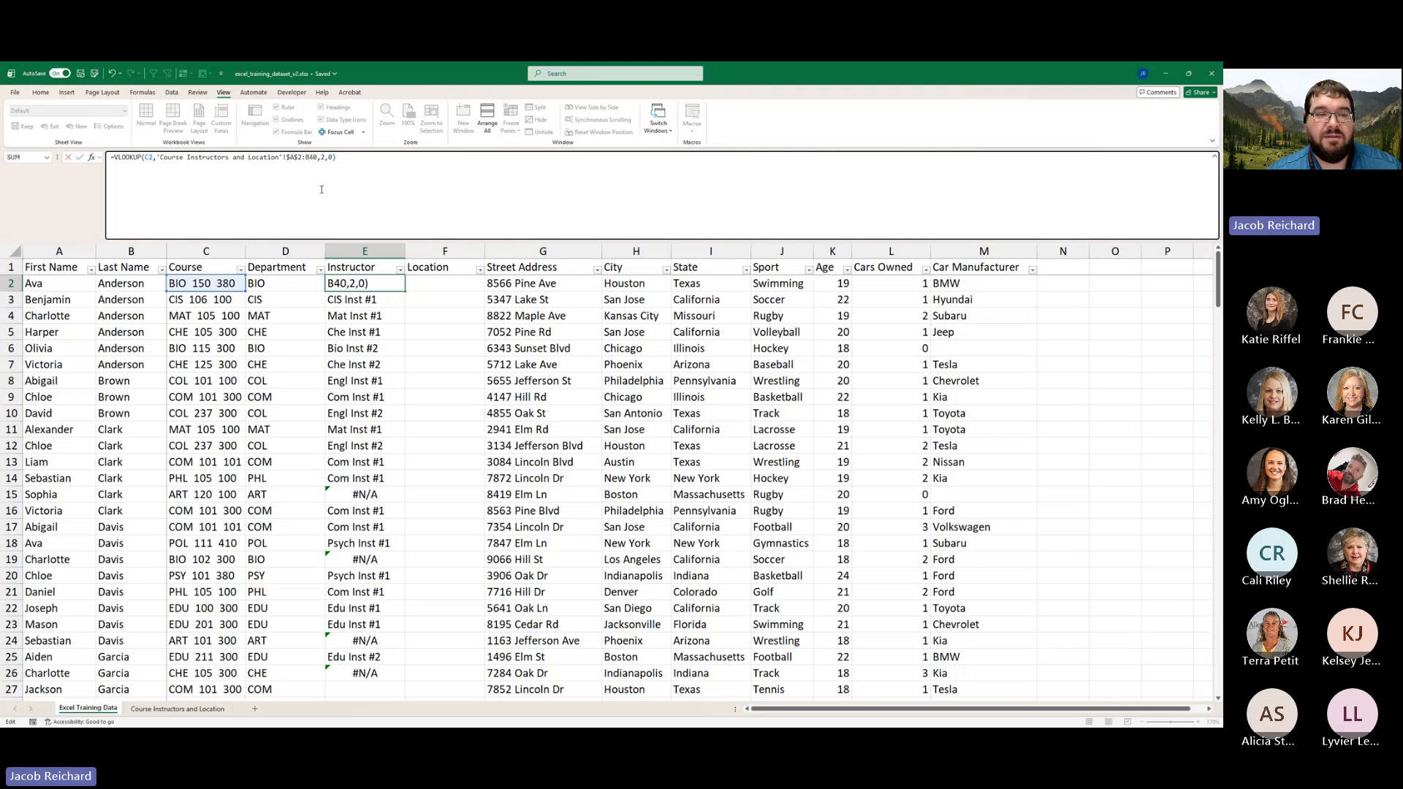
key("F4")
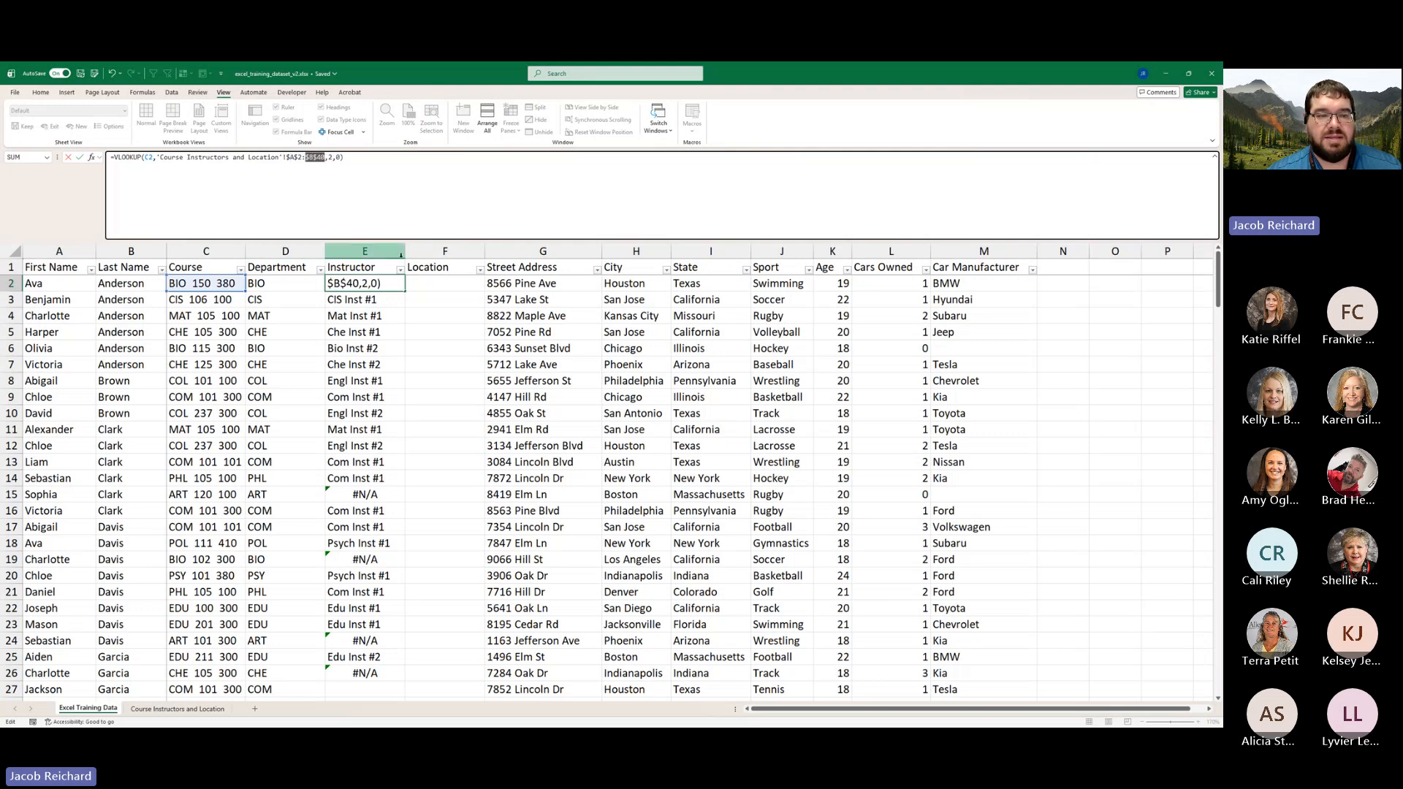
key("Return")
- Copy the corrected VLOOKUP from E2 over E2:E25 in the Instructor column
left_click(388, 282)
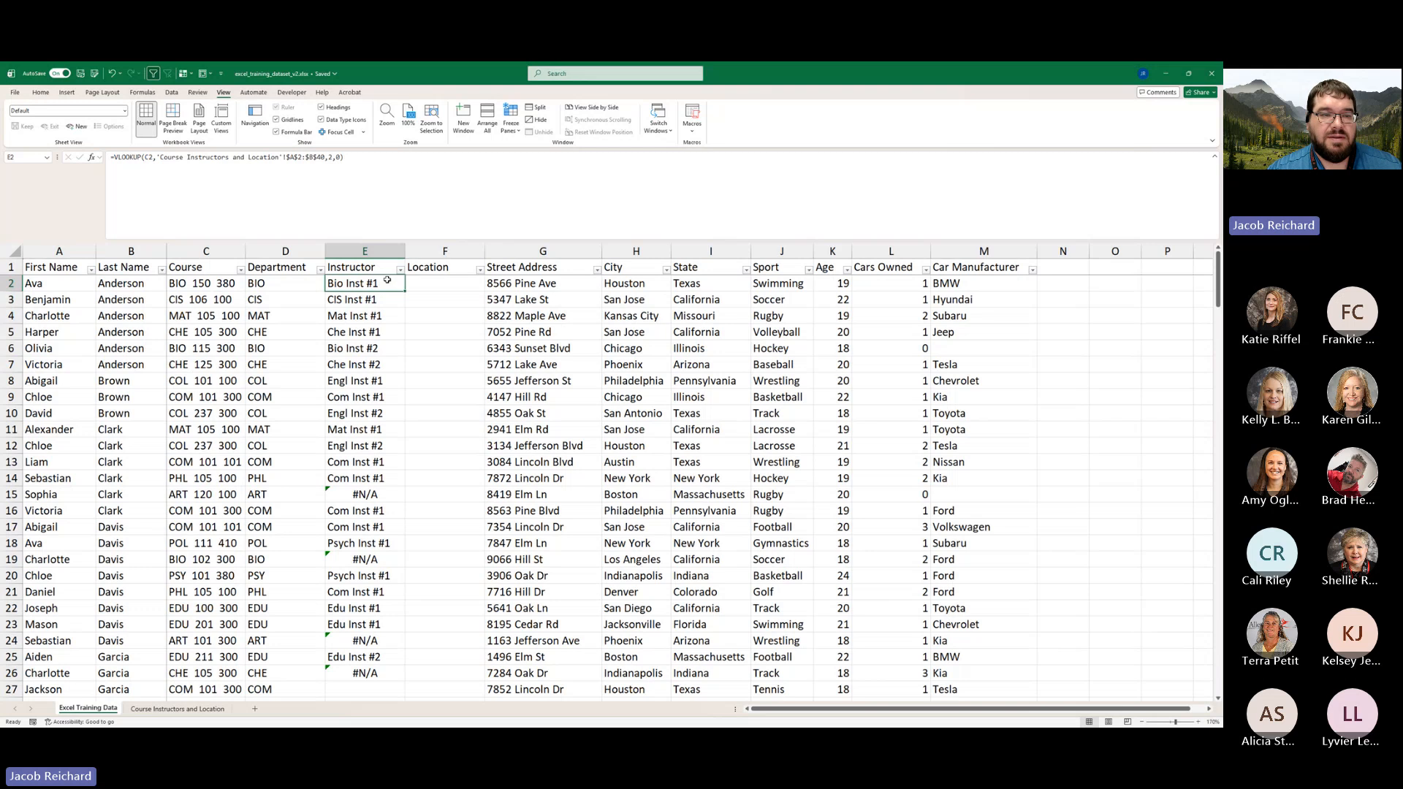
key("ctrl+c")
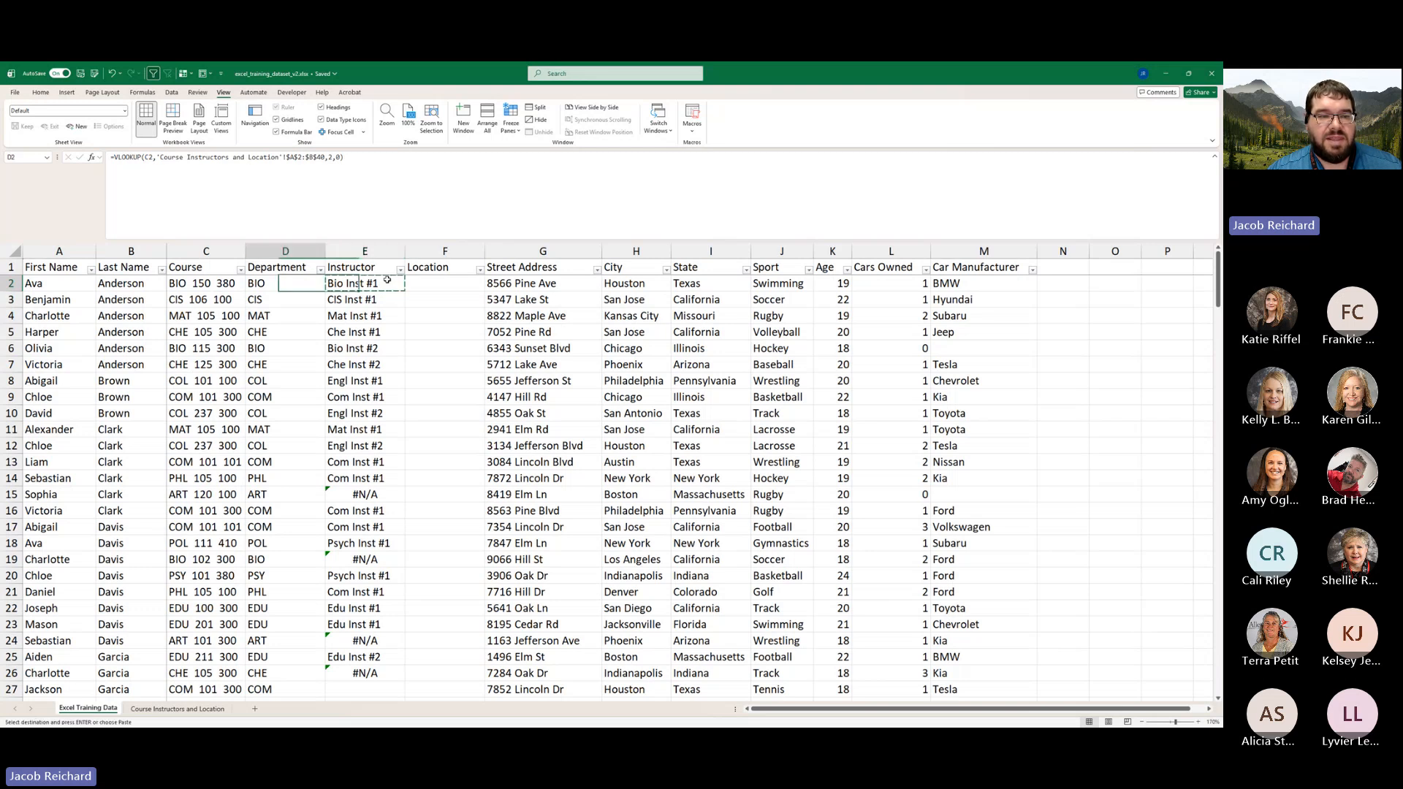
key("shift+Down")
key("shift+Down")
key("shift+Down")
key("shift+Down")
key("shift+Down")
key("shift+Down")
key("shift+Down")
key("shift+Down")
key("shift+Down")
key("shift+Down")
key("shift+Down")
key("shift+Down")
key("shift+Down")
key("shift+Down")
key("shift+Down")
key("shift+Down")
key("shift+Down")
key("shift+Down")
key("shift+Down")
key("shift+Down")
key("shift+Down")
key("shift+Down")
key("shift+Down")
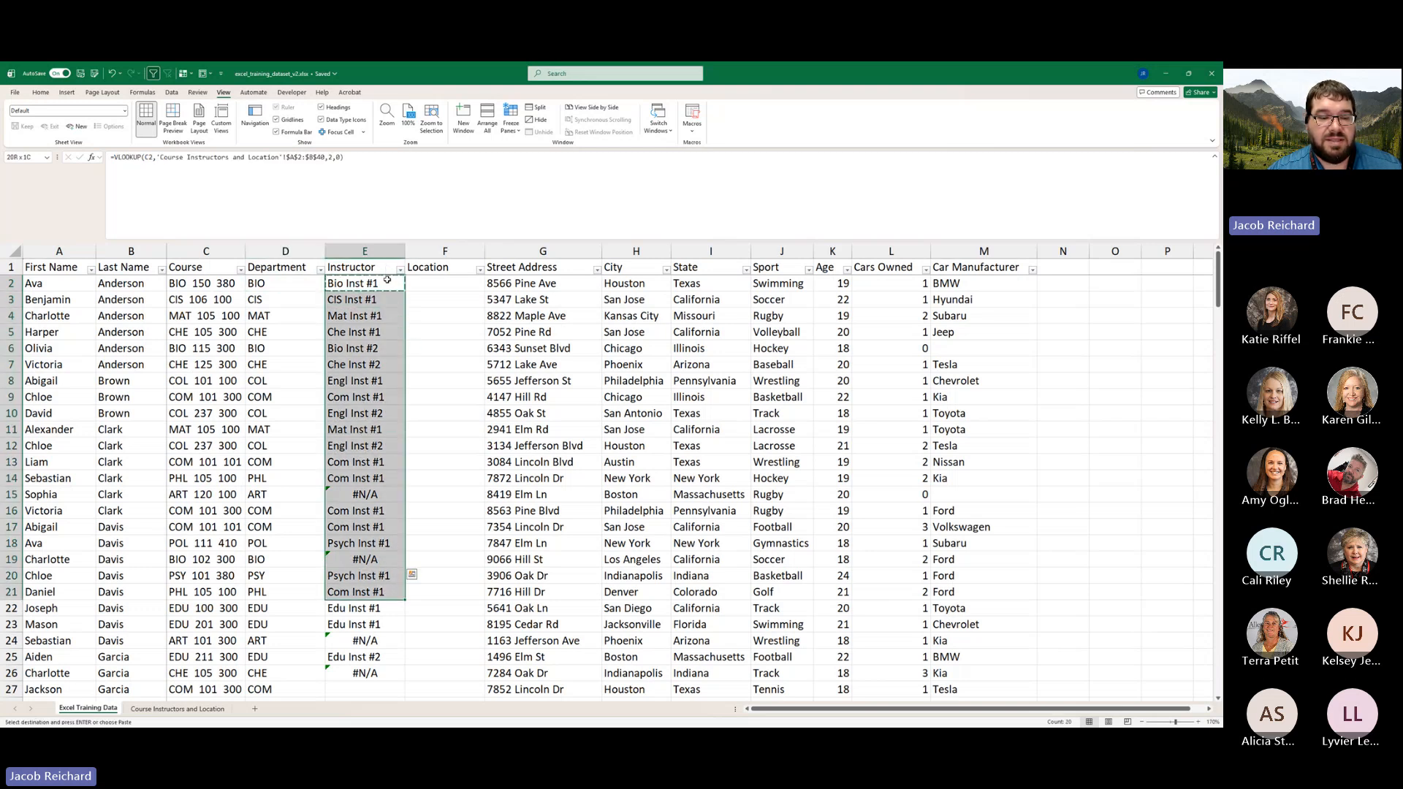
key("ctrl+v")
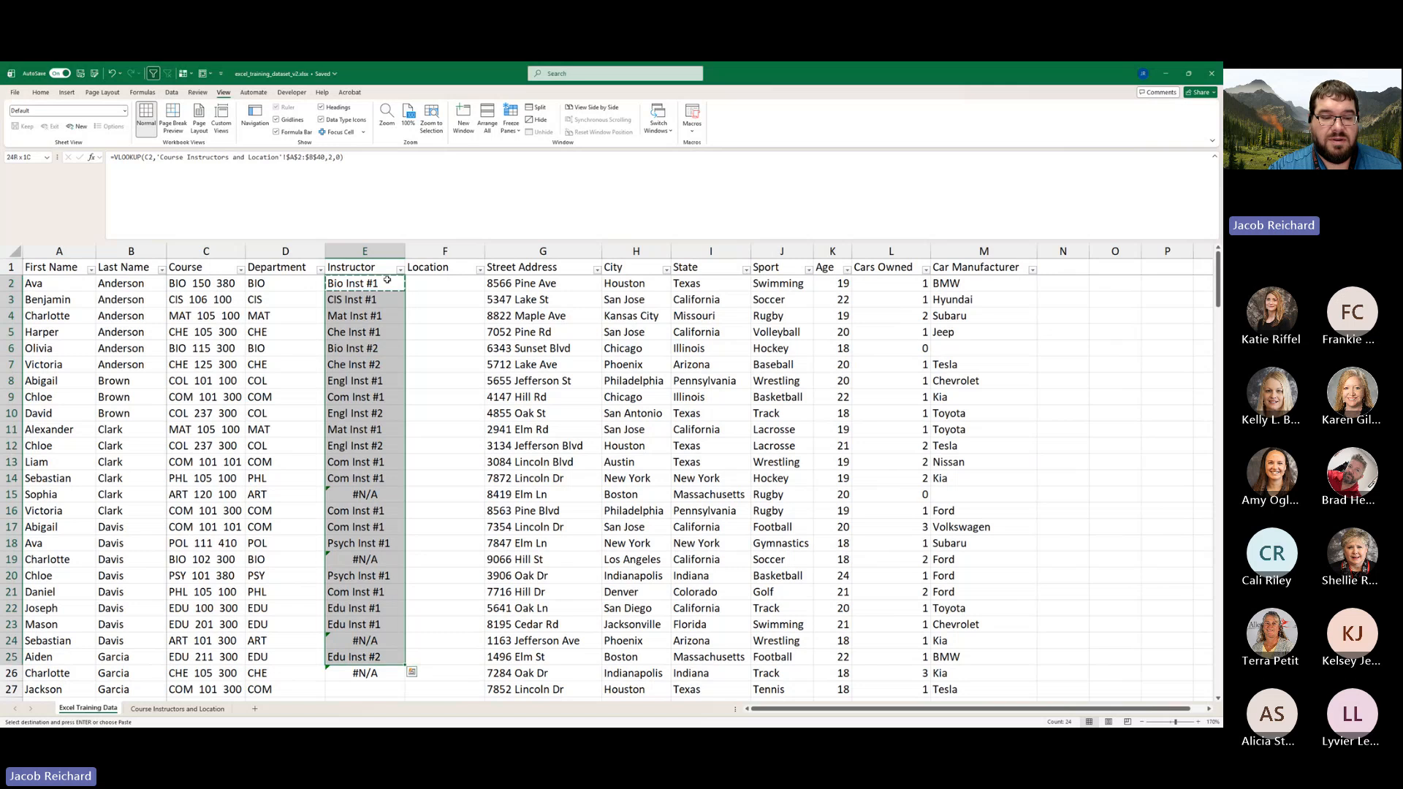
key("Escape")
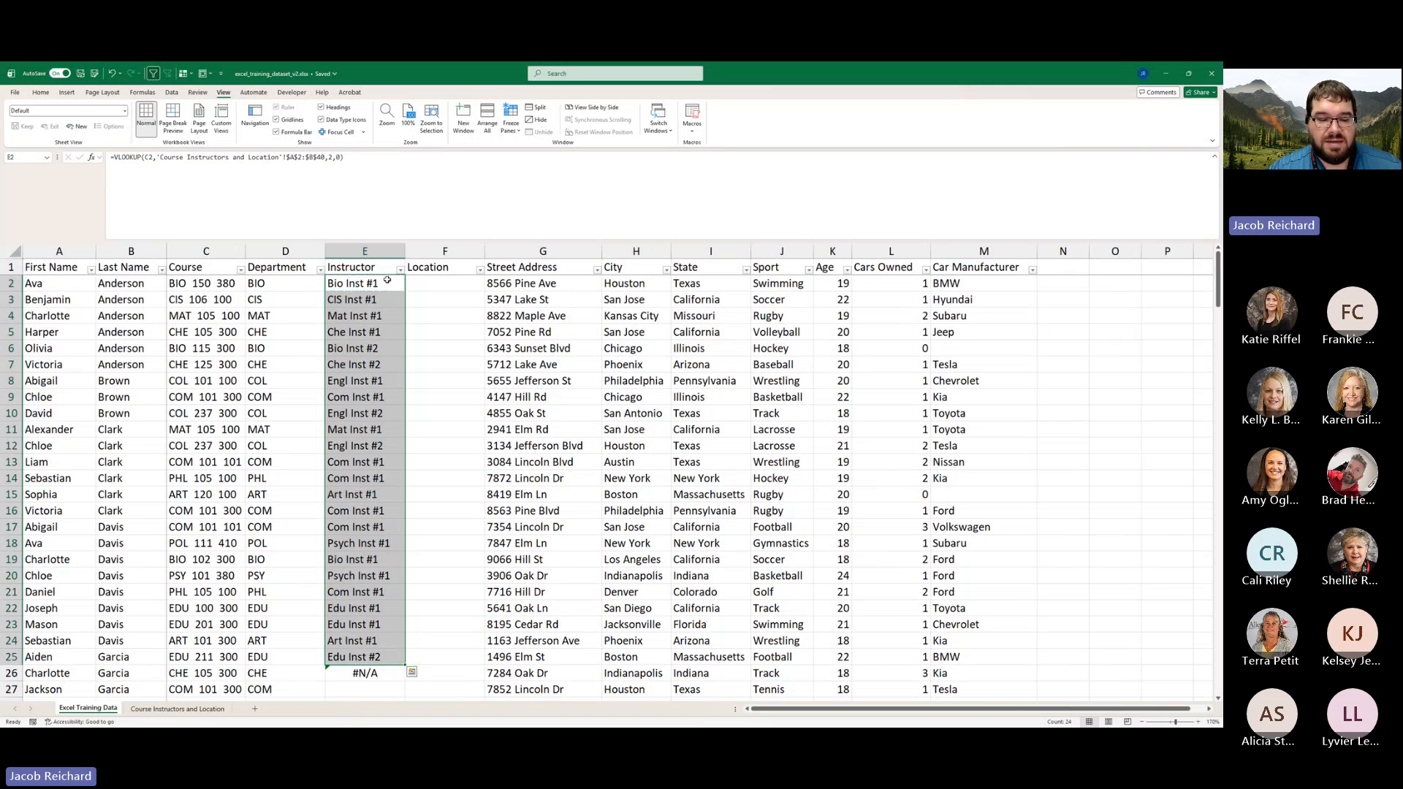
key("shift+Down")
key("Return")
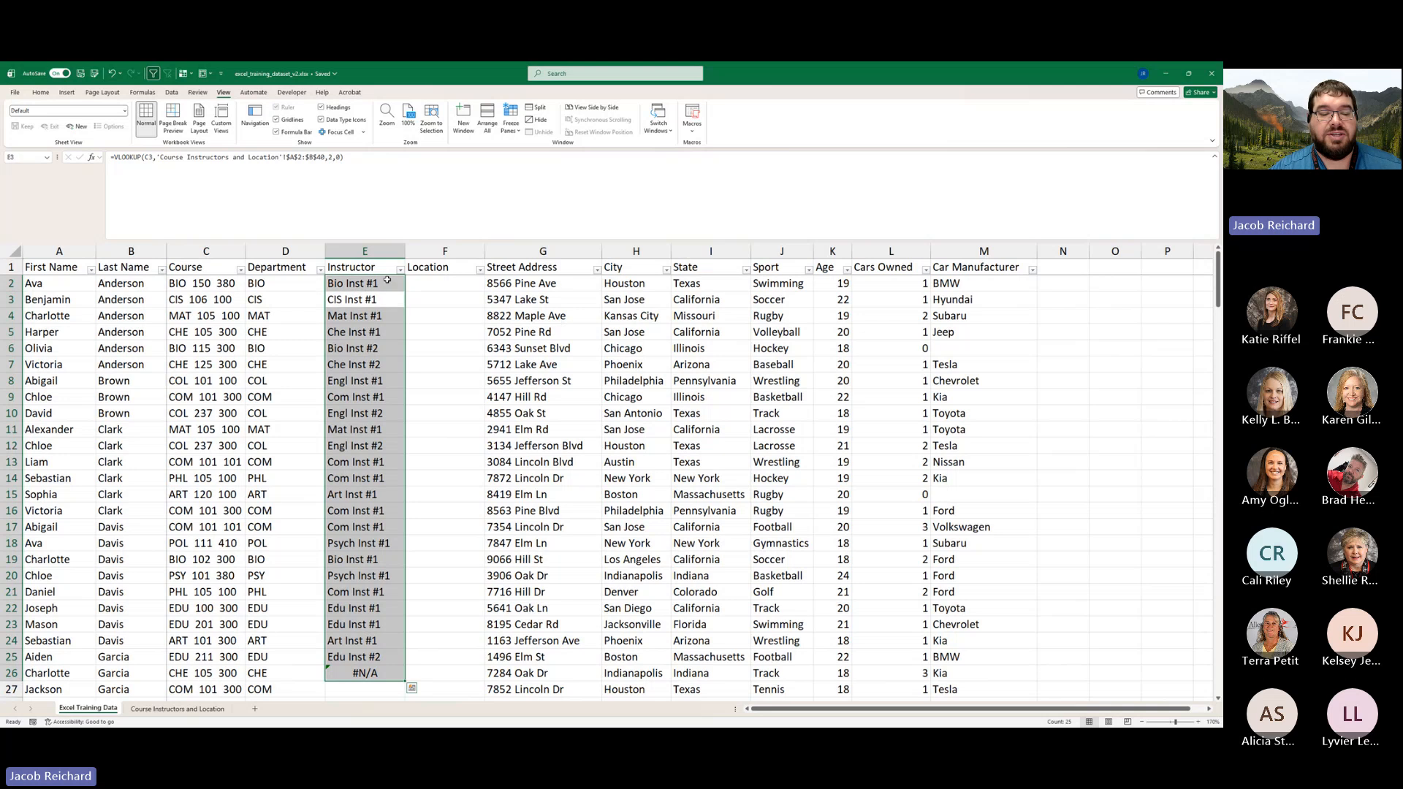
- Copy the VLOOKUP in E25 to E26:E201 to complete the Instructor column down to the last student row
left_click(369, 656)
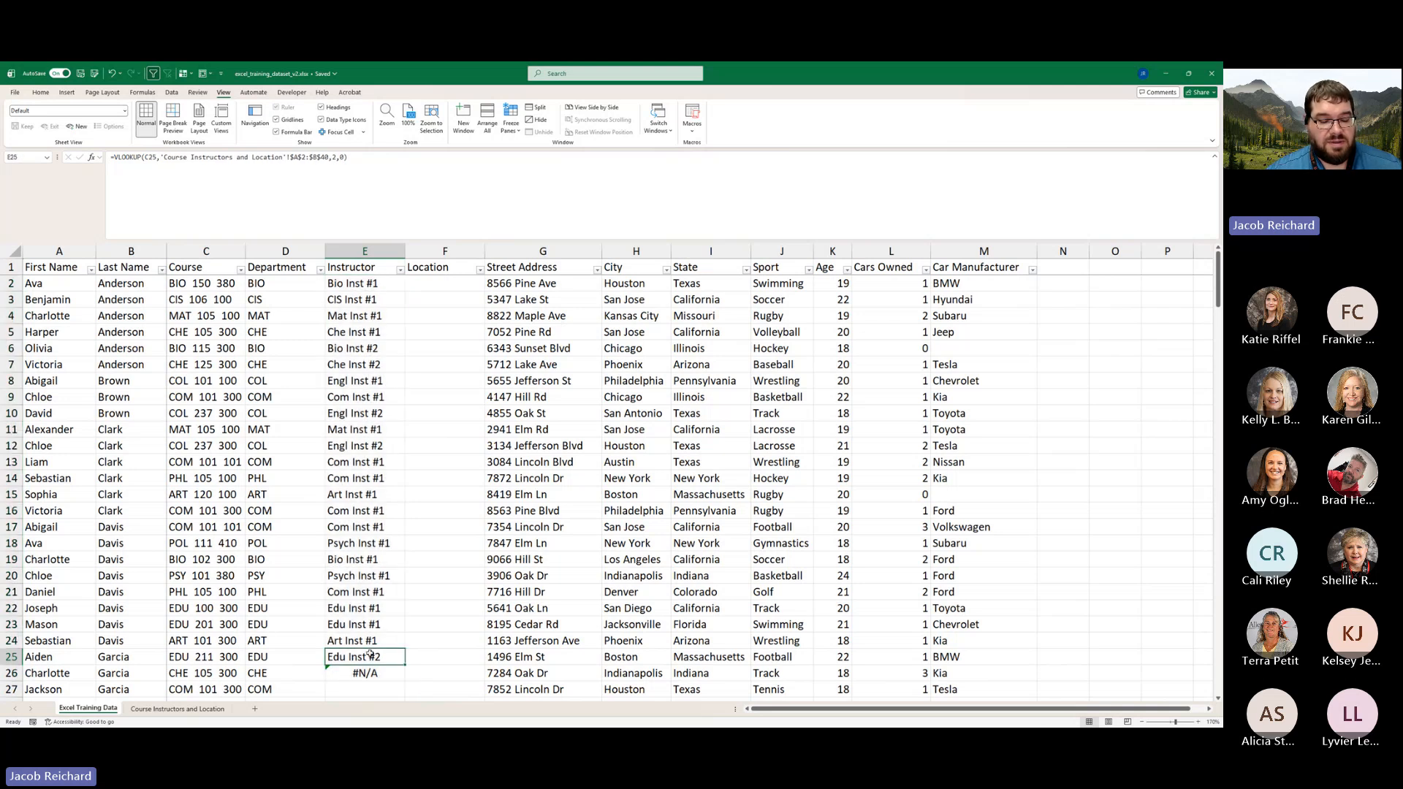
key("ctrl+c")
key("Left")
key("ctrl+Down")
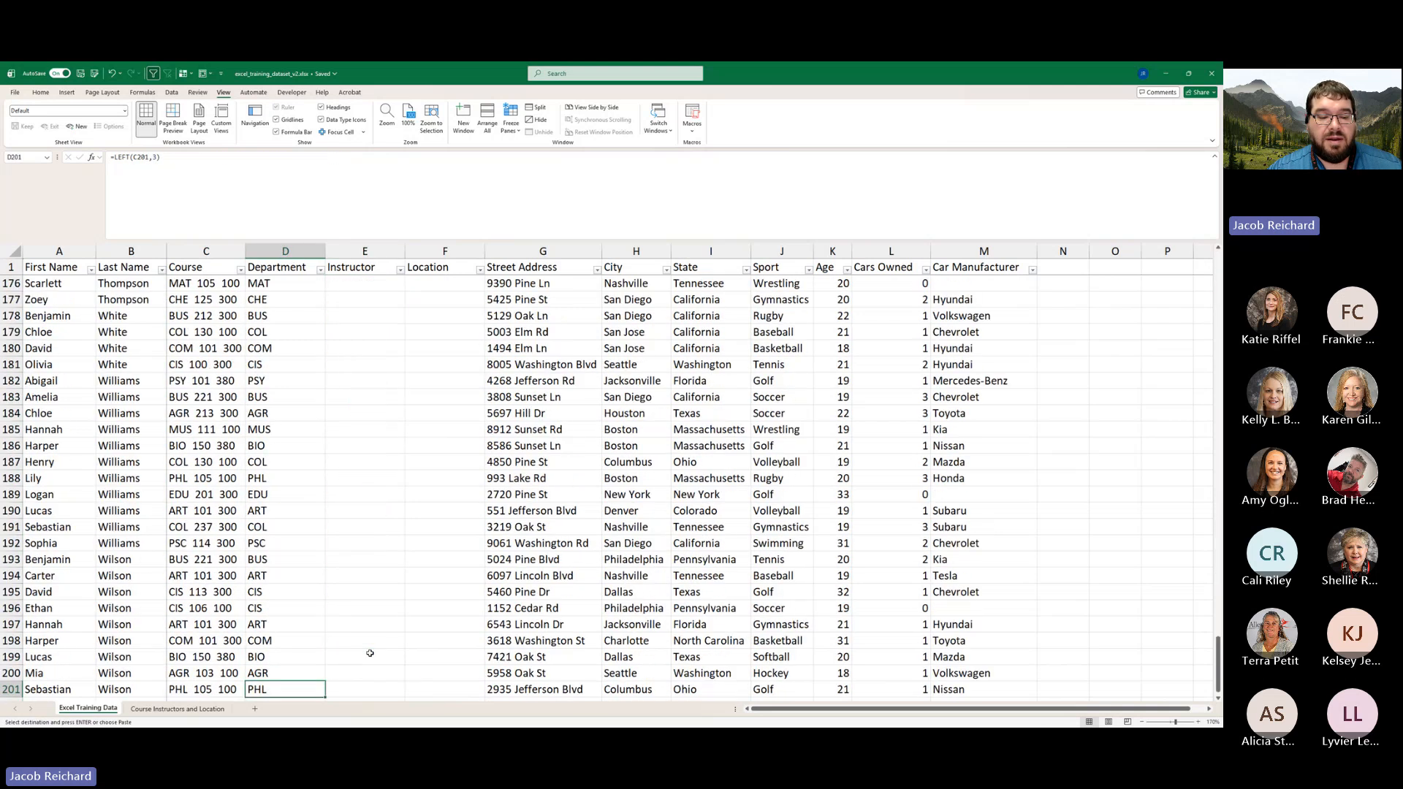
key("Right")
key("ctrl+shift+Up")
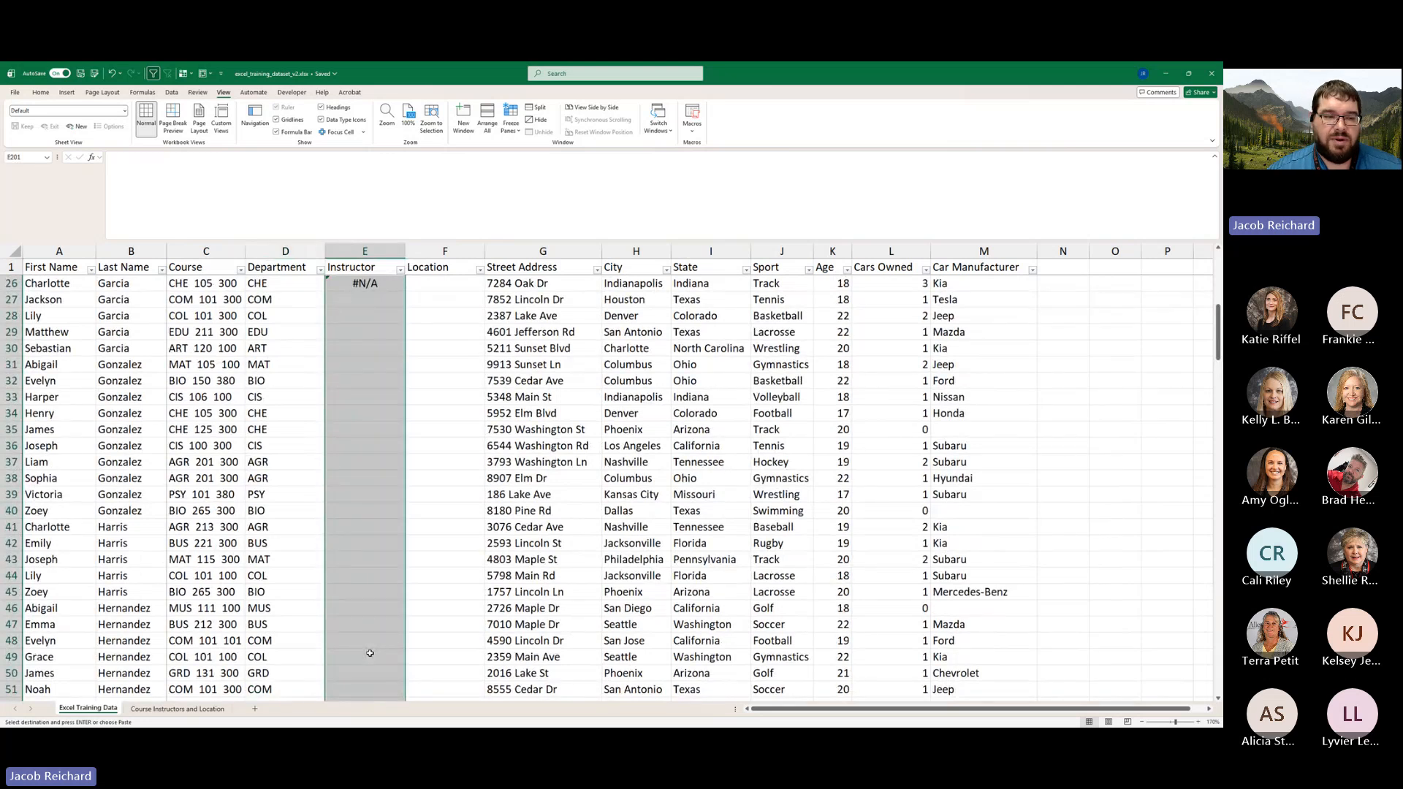
left_click(278, 521)
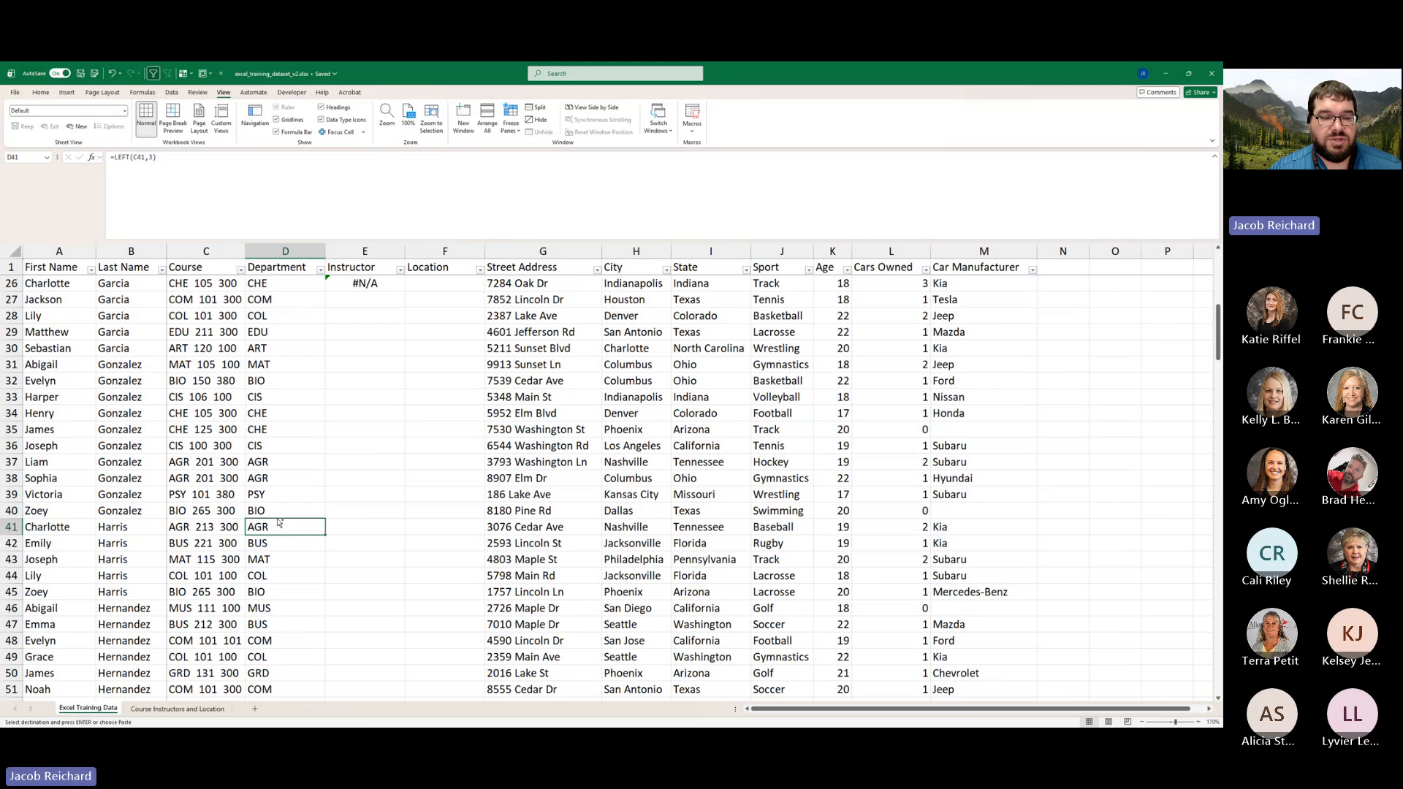
key("ctrl+Down")
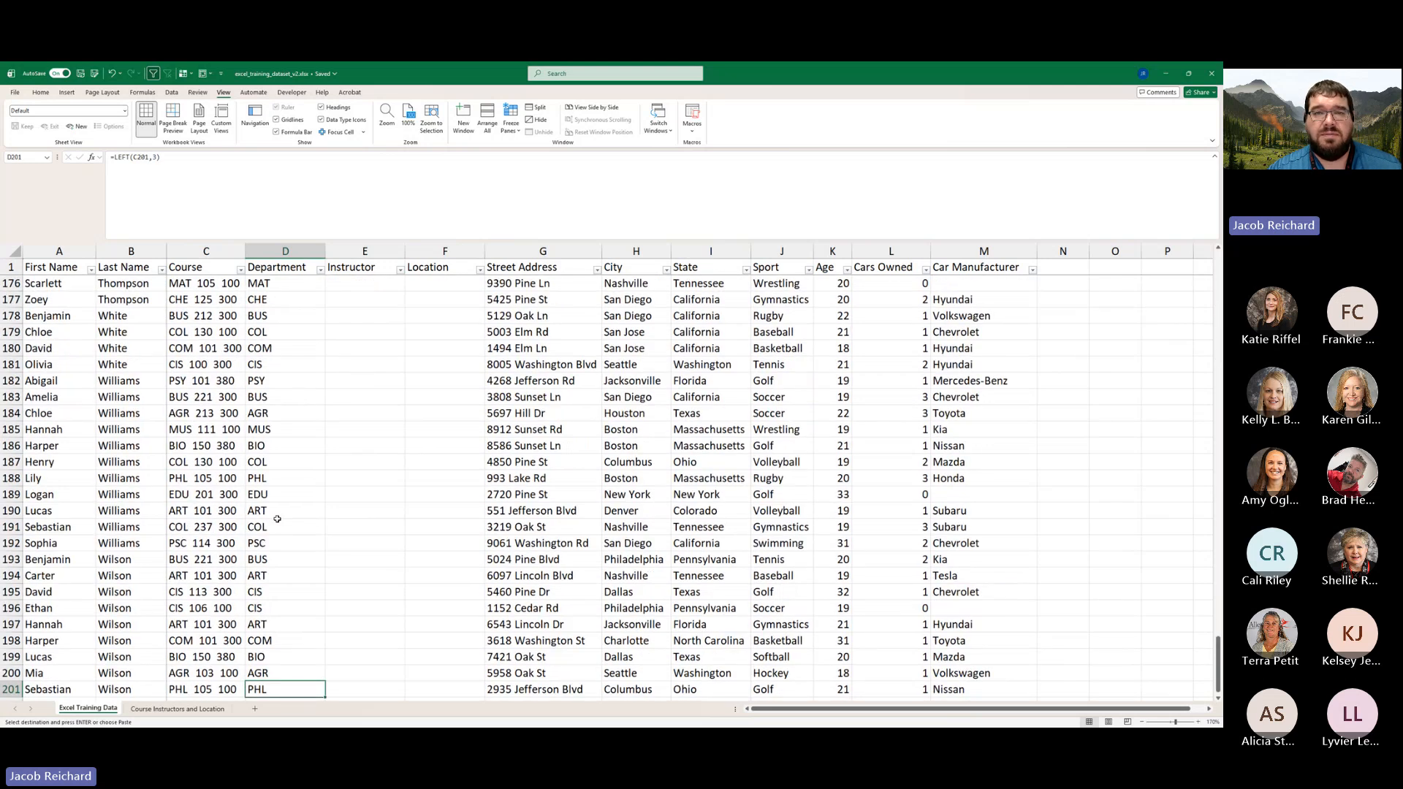
key("Right")
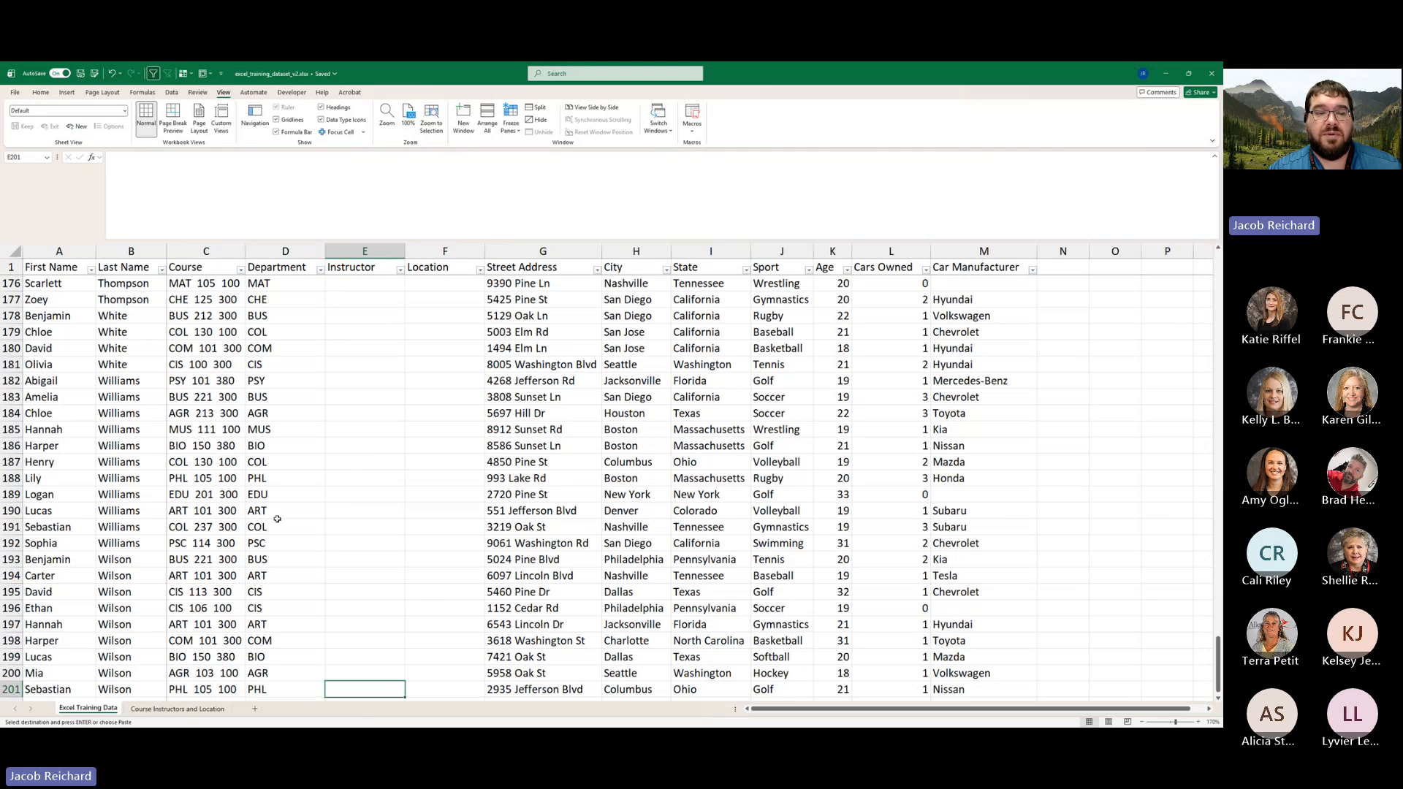
key("ctrl+shift+Up")
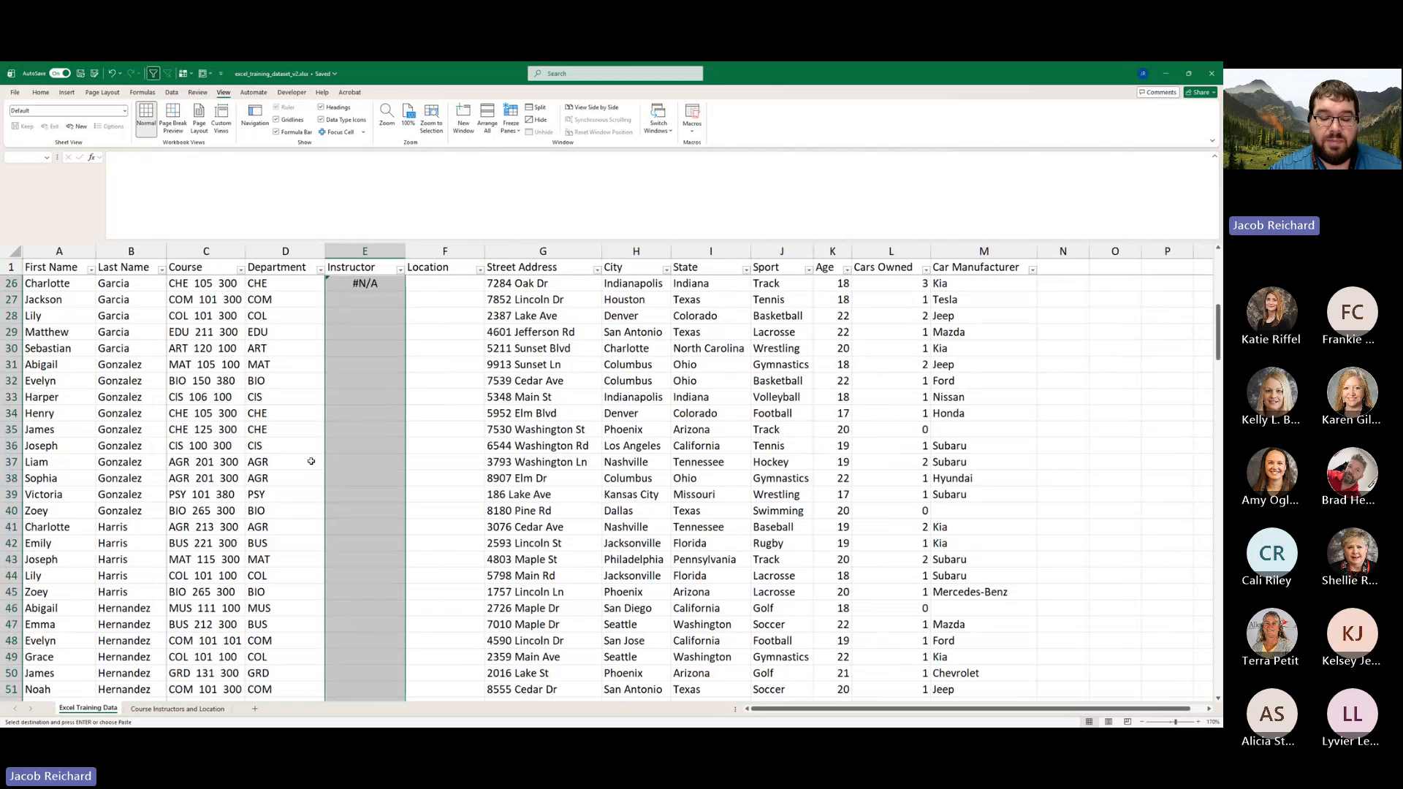
key("ctrl+v")
- Check the instructor lookup against the course in row 45 by highlighting A45:E45
scroll(361, 447, "down", 3)
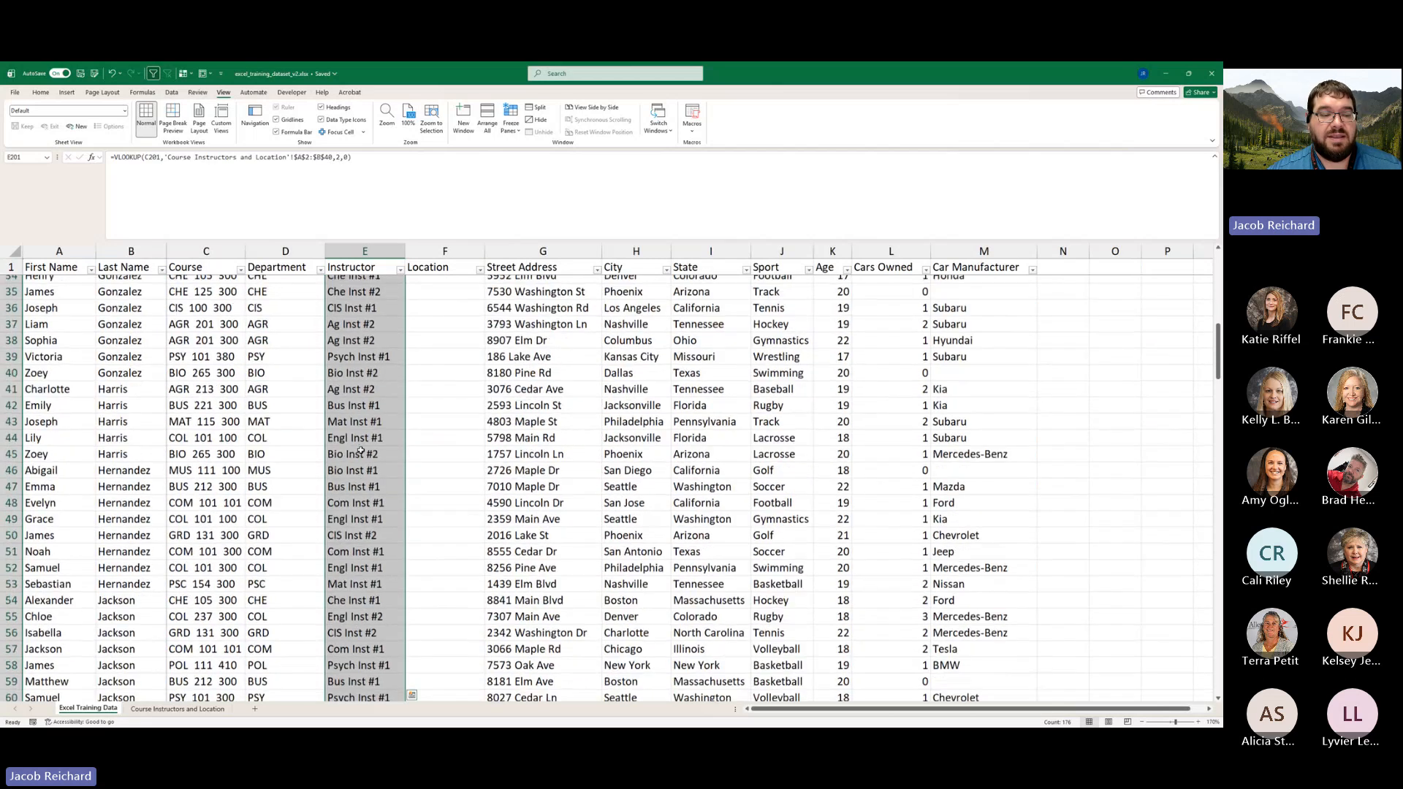
left_click(49, 445)
left_click_drag(49, 445, 366, 445)
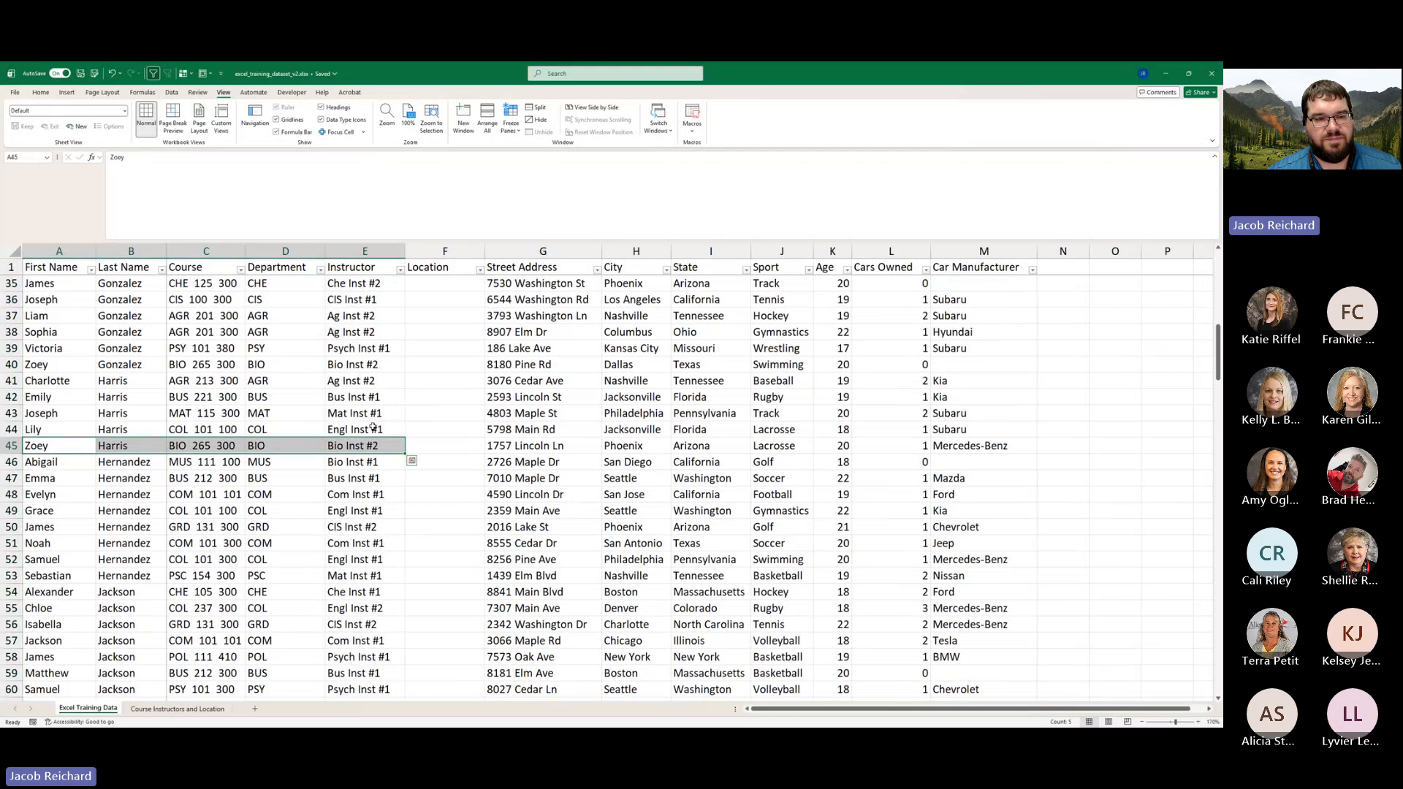
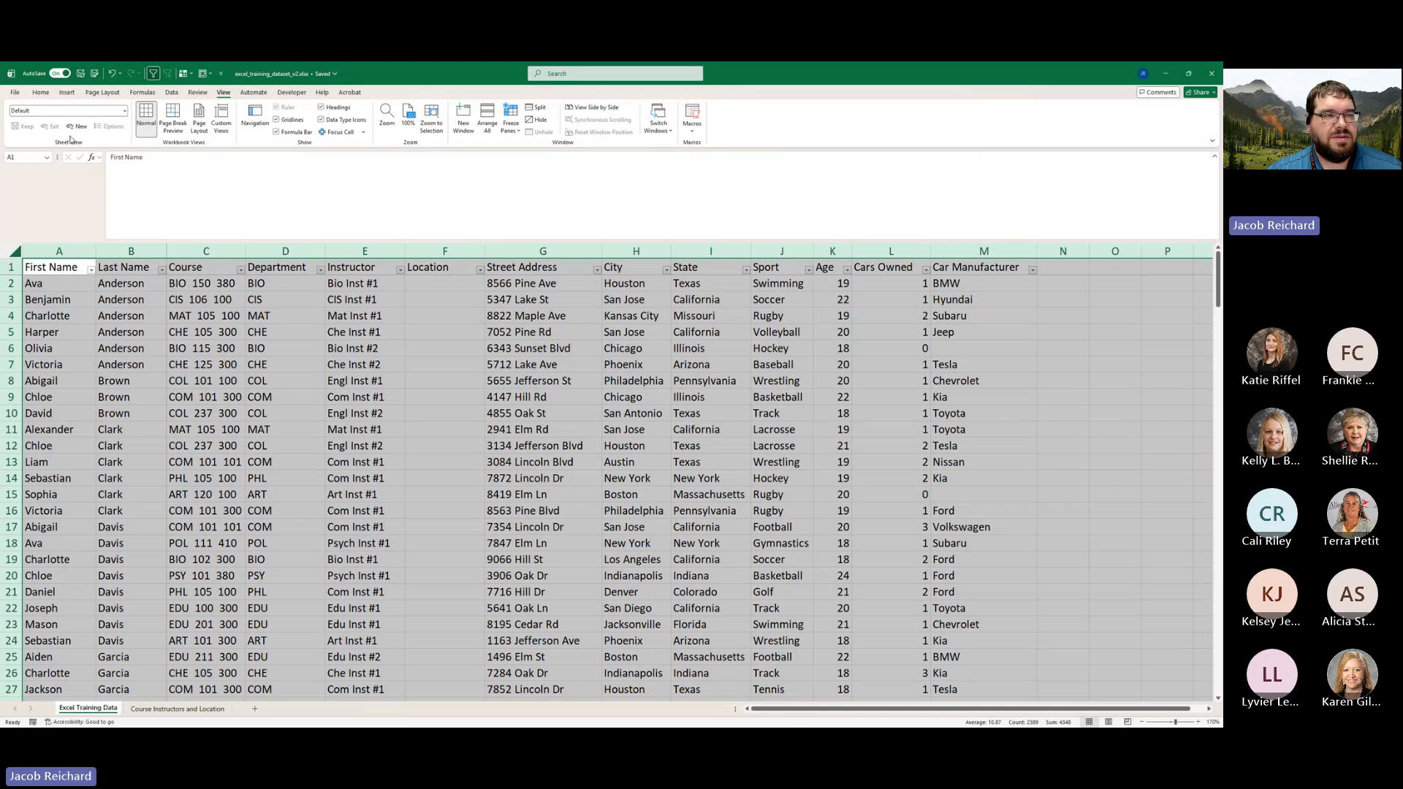
- Insert a PivotTable on a new worksheet from the whole Excel Training Data sheet
left_click(66, 93)
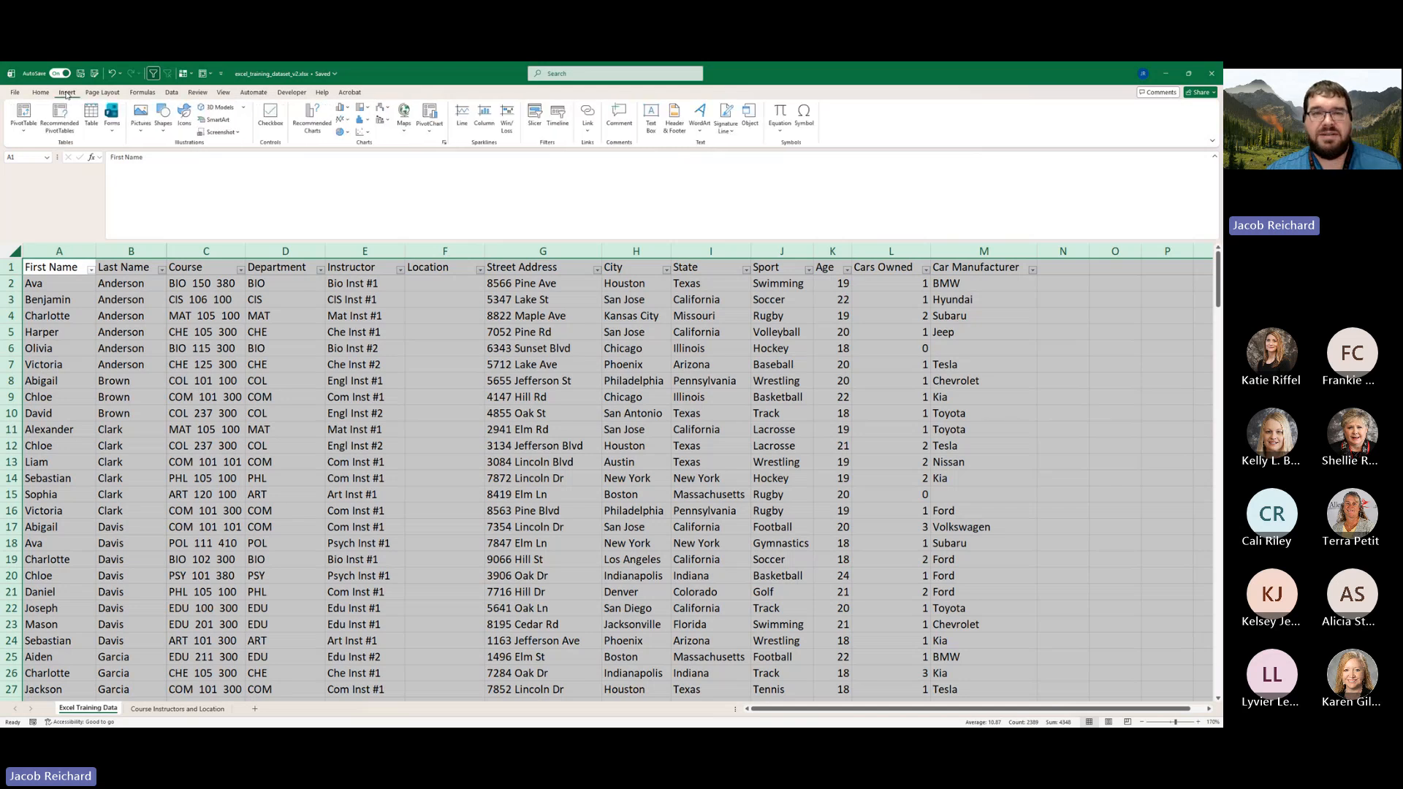
left_click(24, 112)
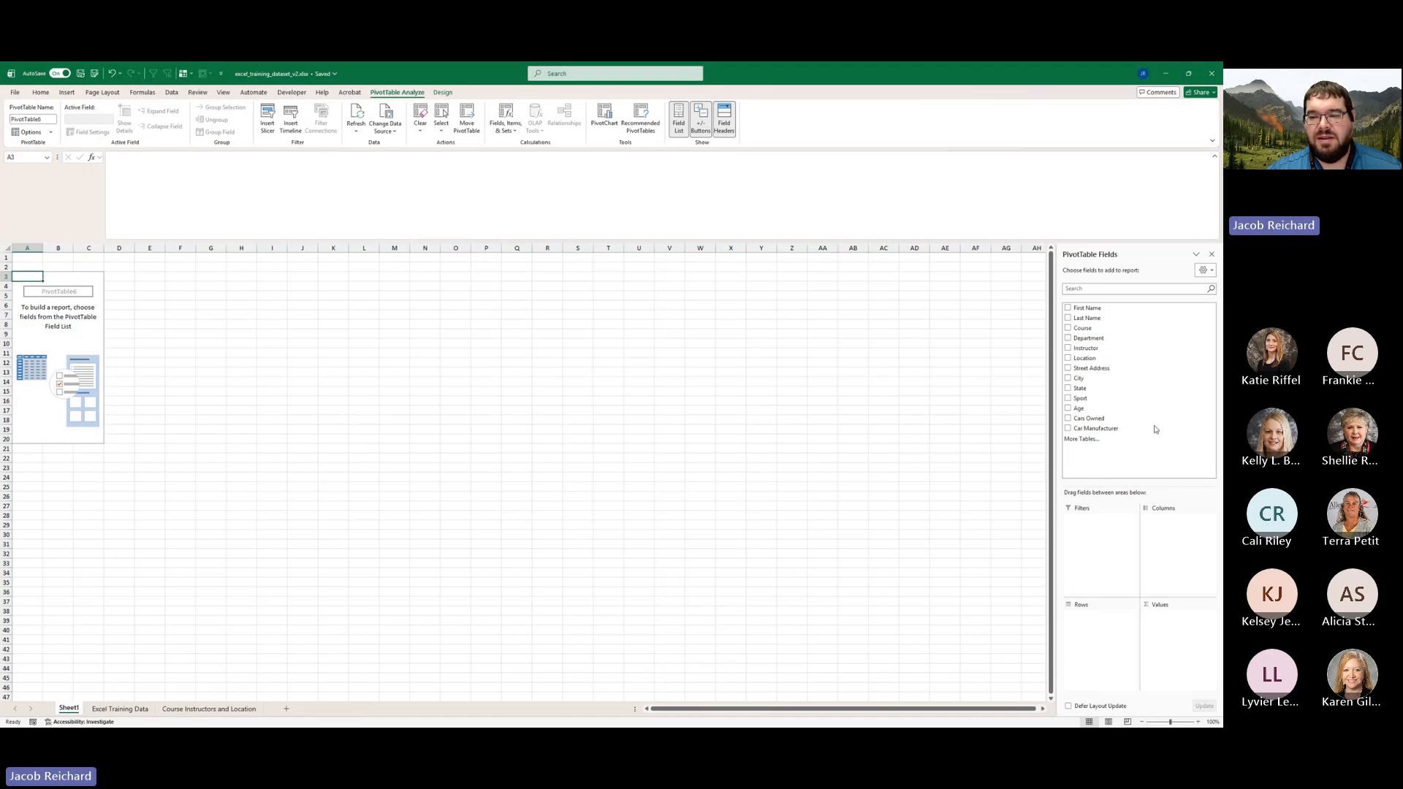
key("alt+Tab")
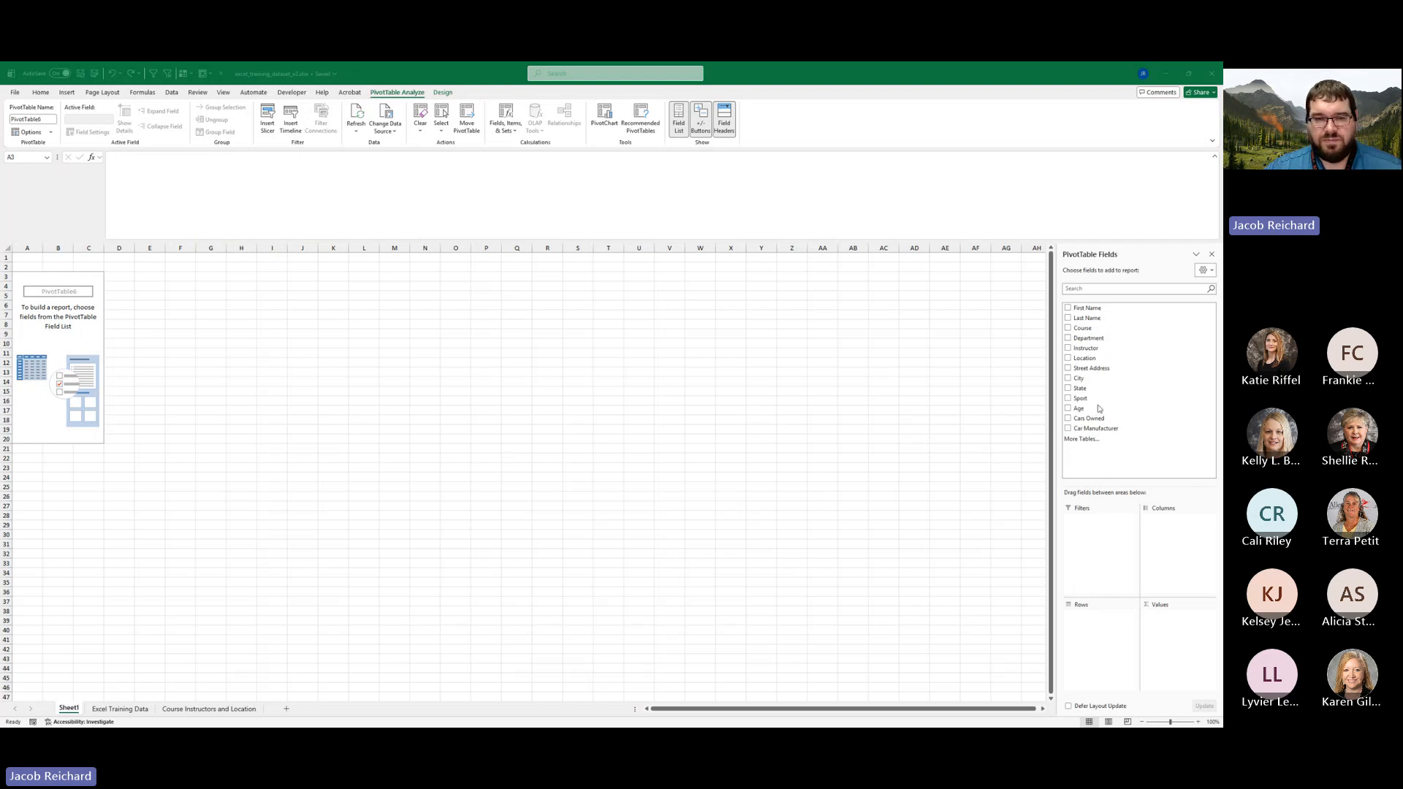
- Review the first student record on the Excel Training Data sheet, from first name across to the instructor in E2
left_click(119, 709)
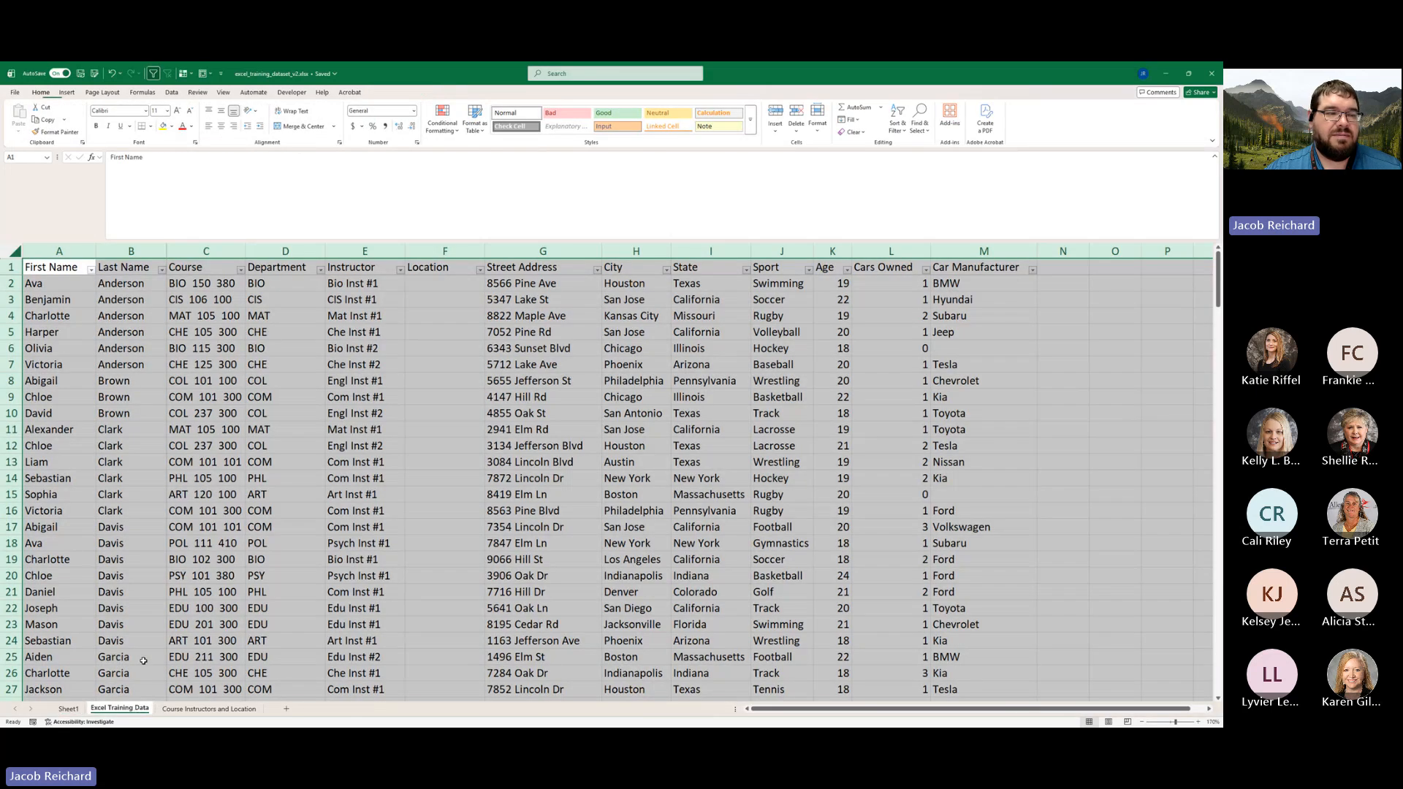
left_click_drag(50, 283, 355, 278)
left_click(385, 281)
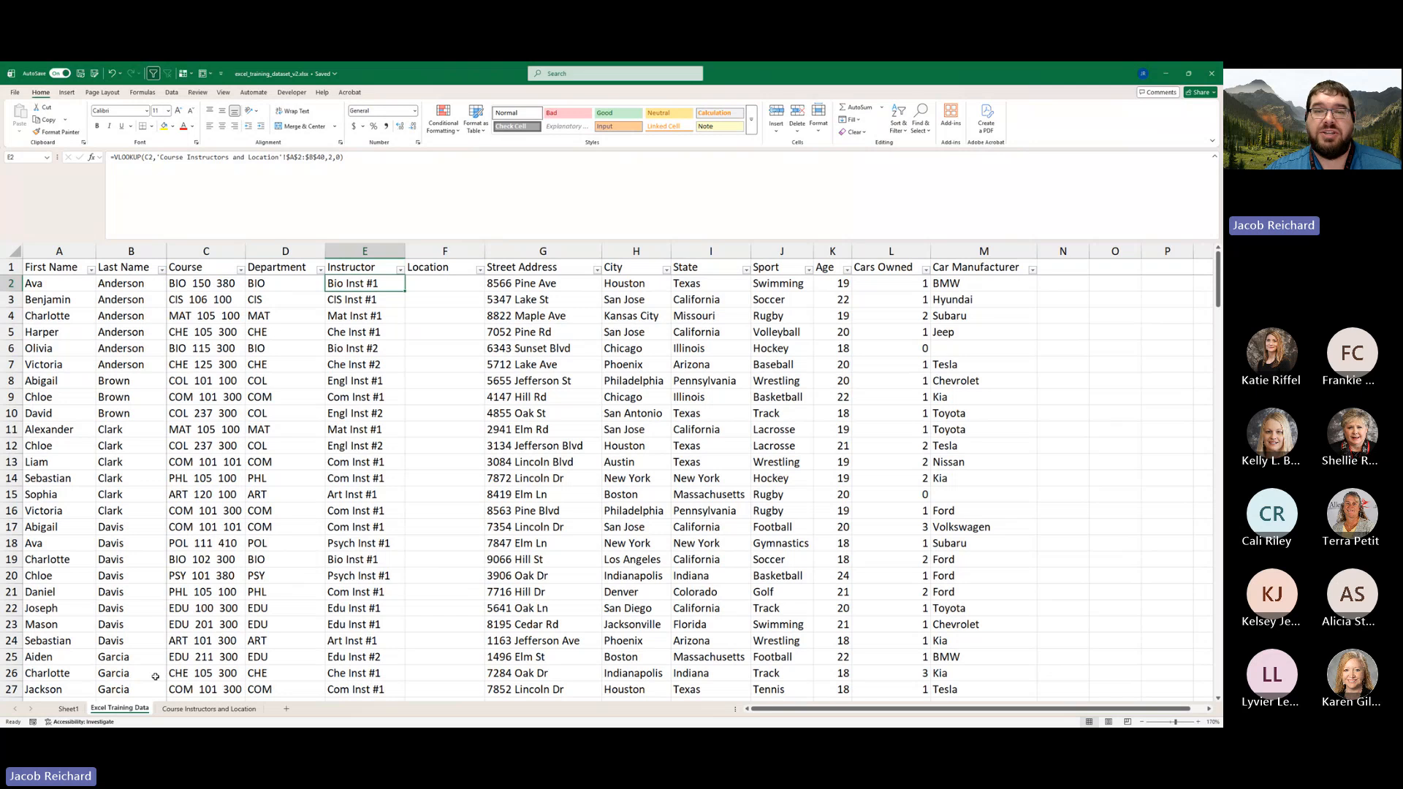
- Set up the pivot table on Sheet1 with Instructor as rows and a count of First Name as values
left_click(74, 711)
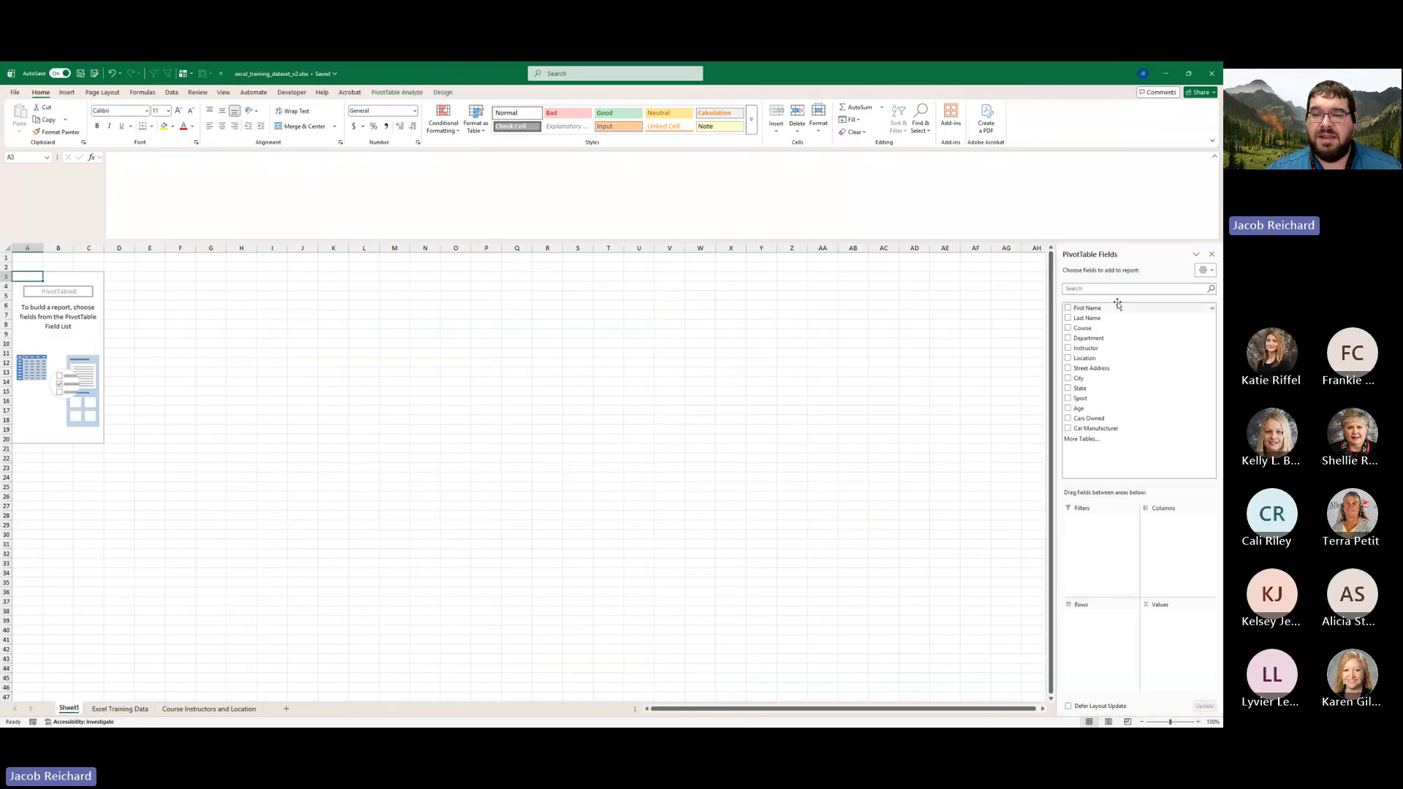
left_click_drag(1087, 348, 1098, 656)
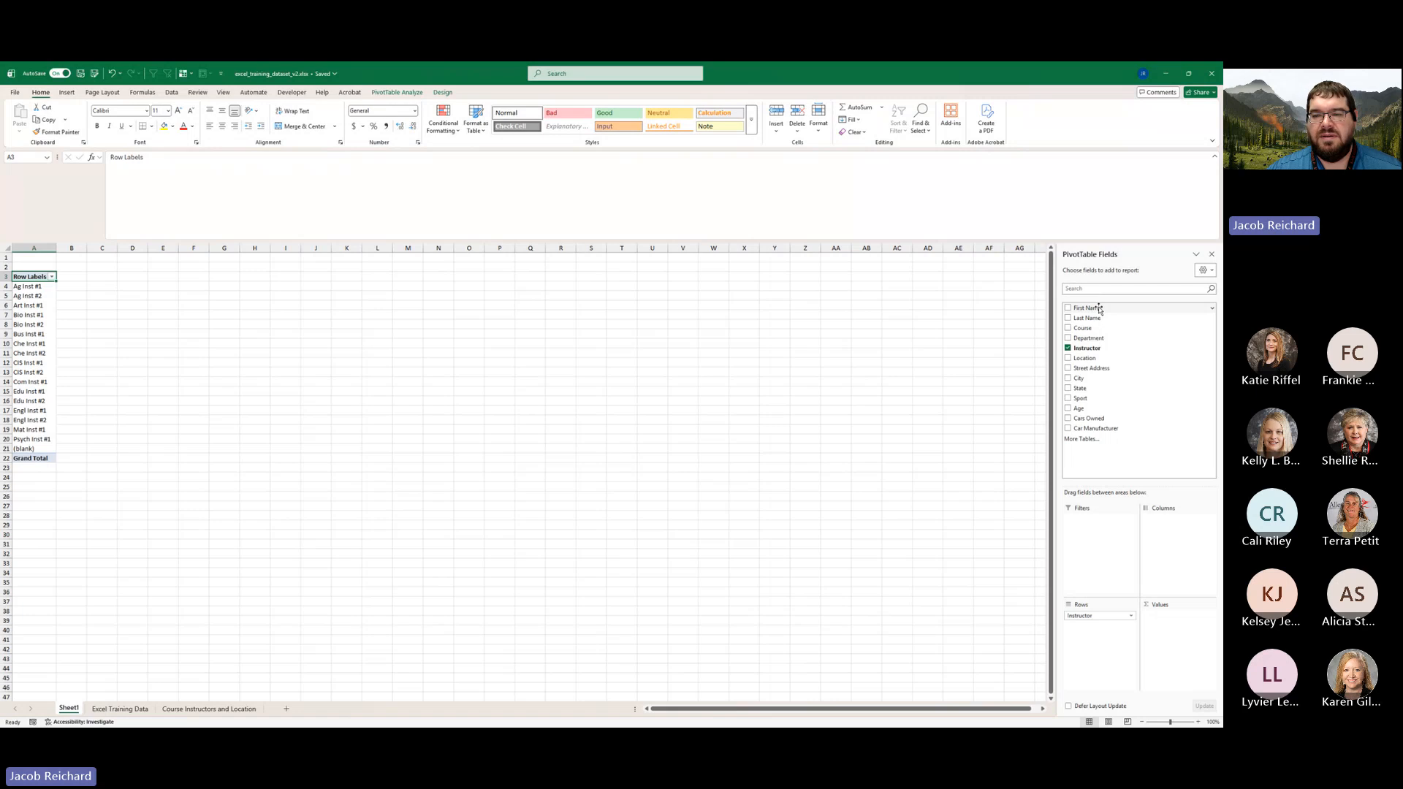
left_click_drag(1098, 309, 1189, 641)
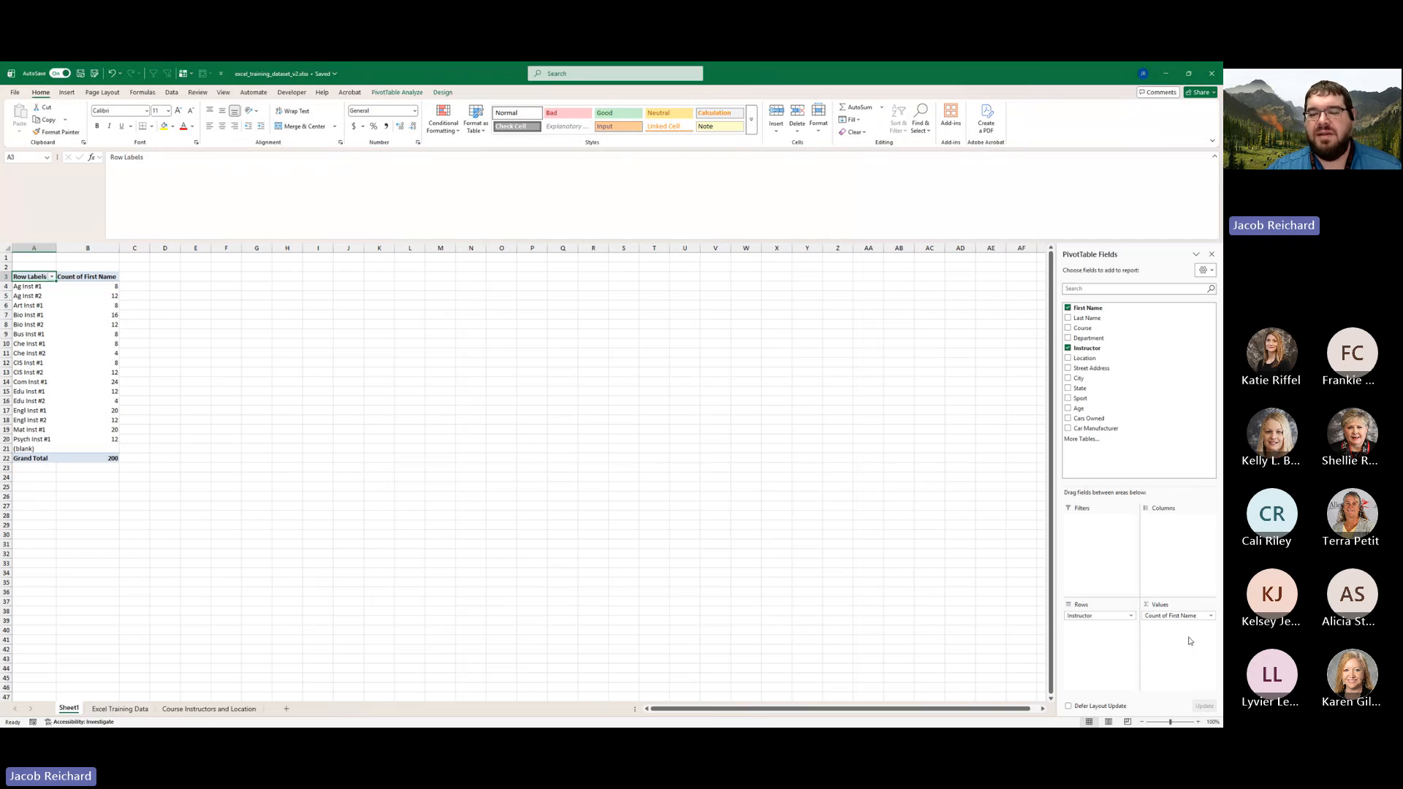
- Enlarge the sheet to 170% and examine the student counts per instructor, starting with Ag Inst #1 and Ag Inst #2
left_click(31, 287)
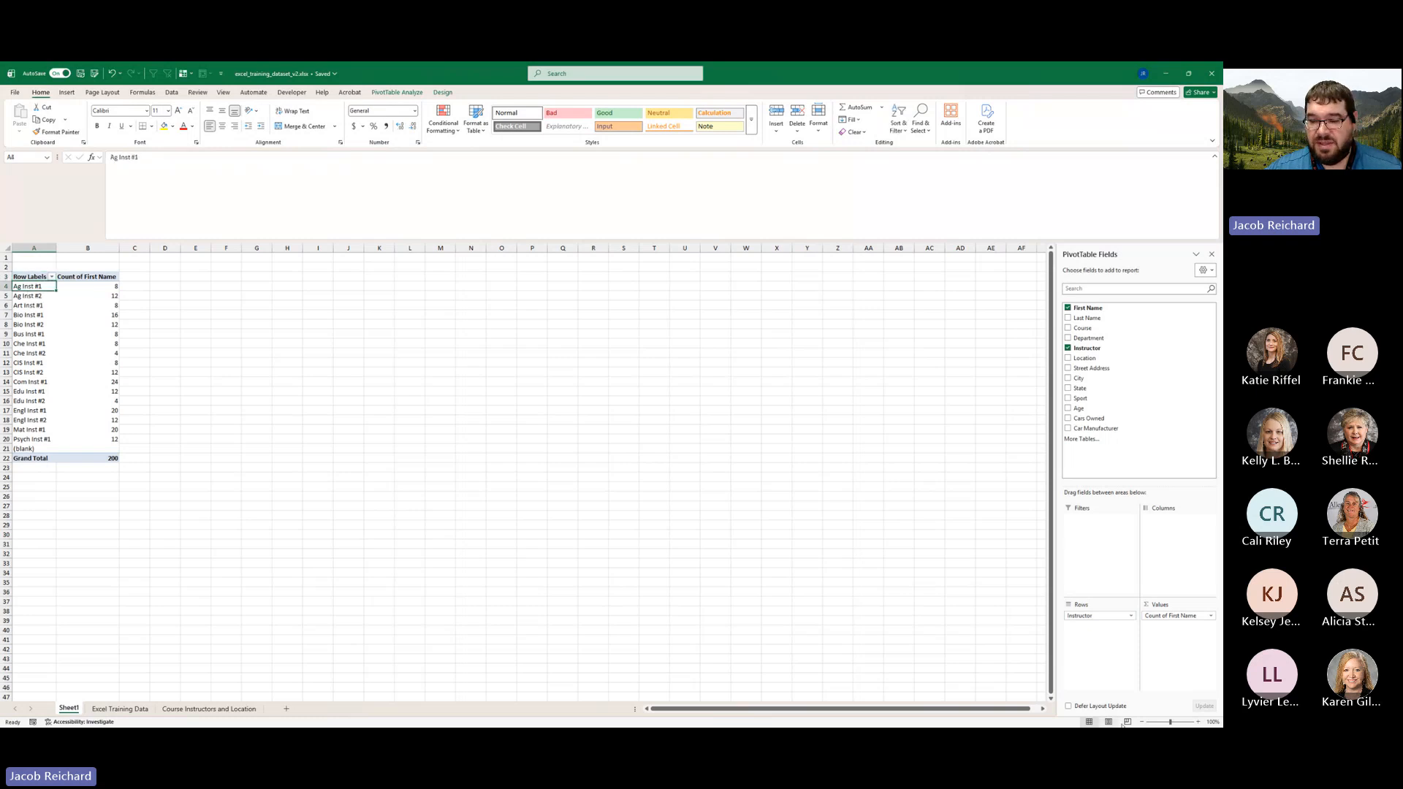
left_click(1197, 722)
left_click(1197, 722)
left_click(1197, 722)
left_click(1196, 722)
left_click(1197, 722)
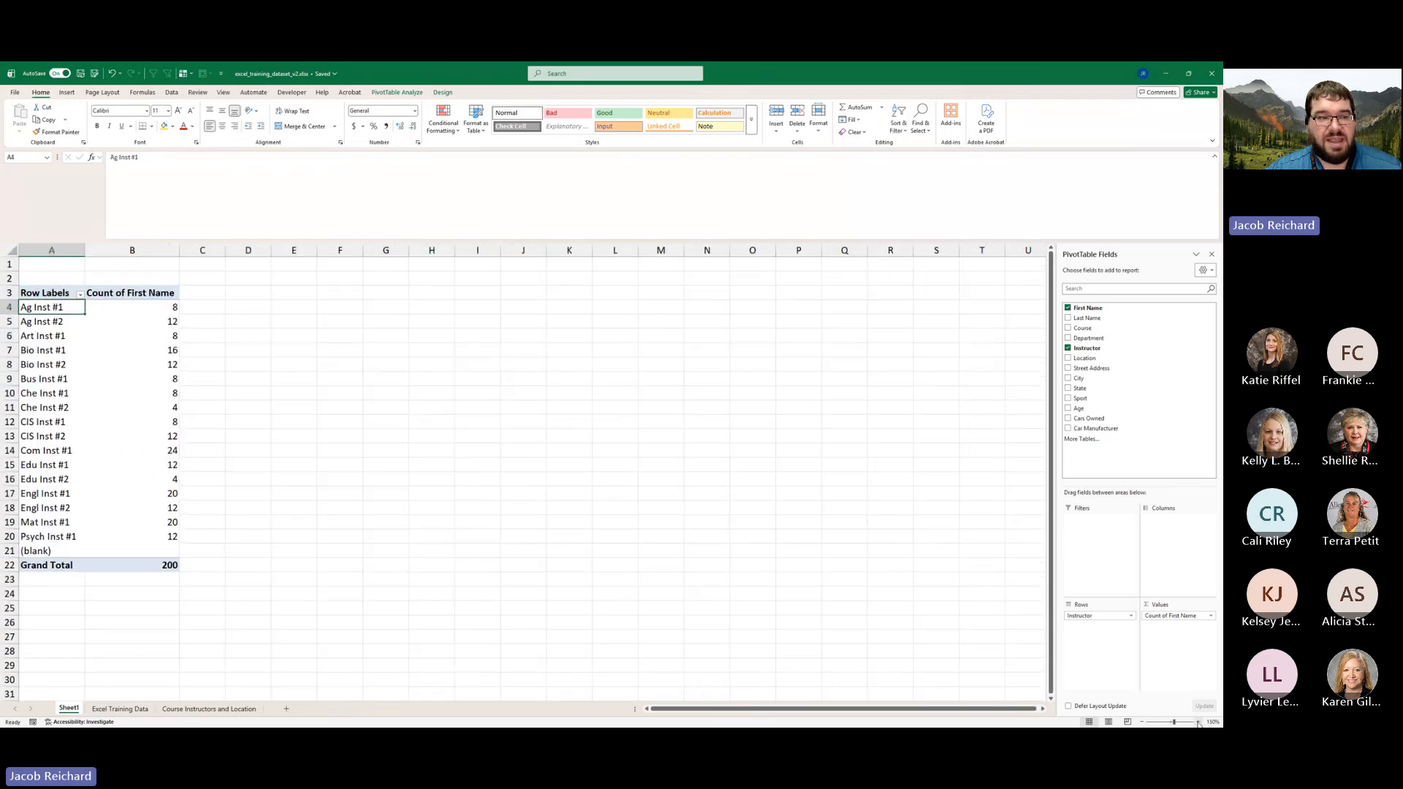
left_click(1197, 722)
left_click(1197, 722)
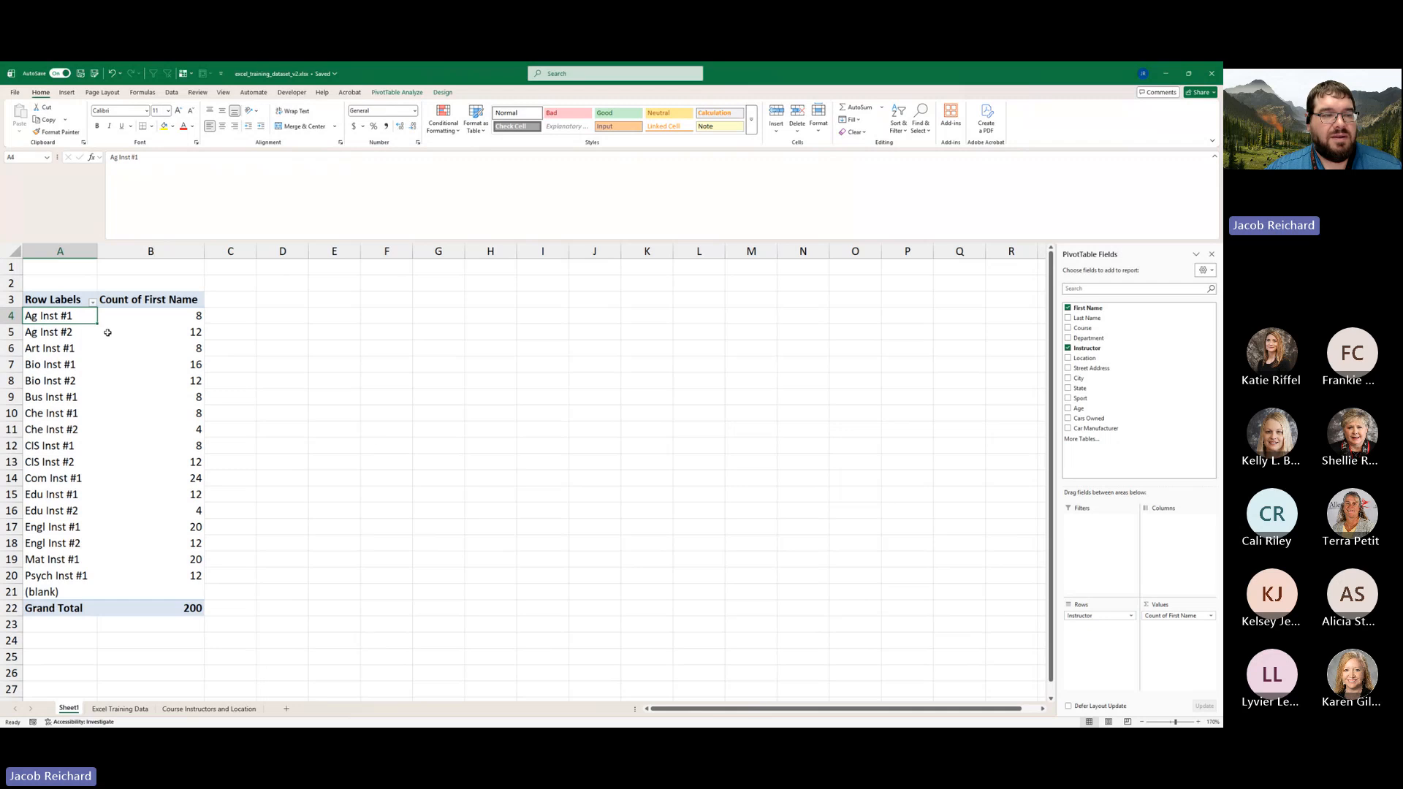
mouse_move(58, 316)
left_mouse_down()
mouse_move(176, 310)
mouse_move(72, 337)
left_mouse_up()
left_click(191, 316)
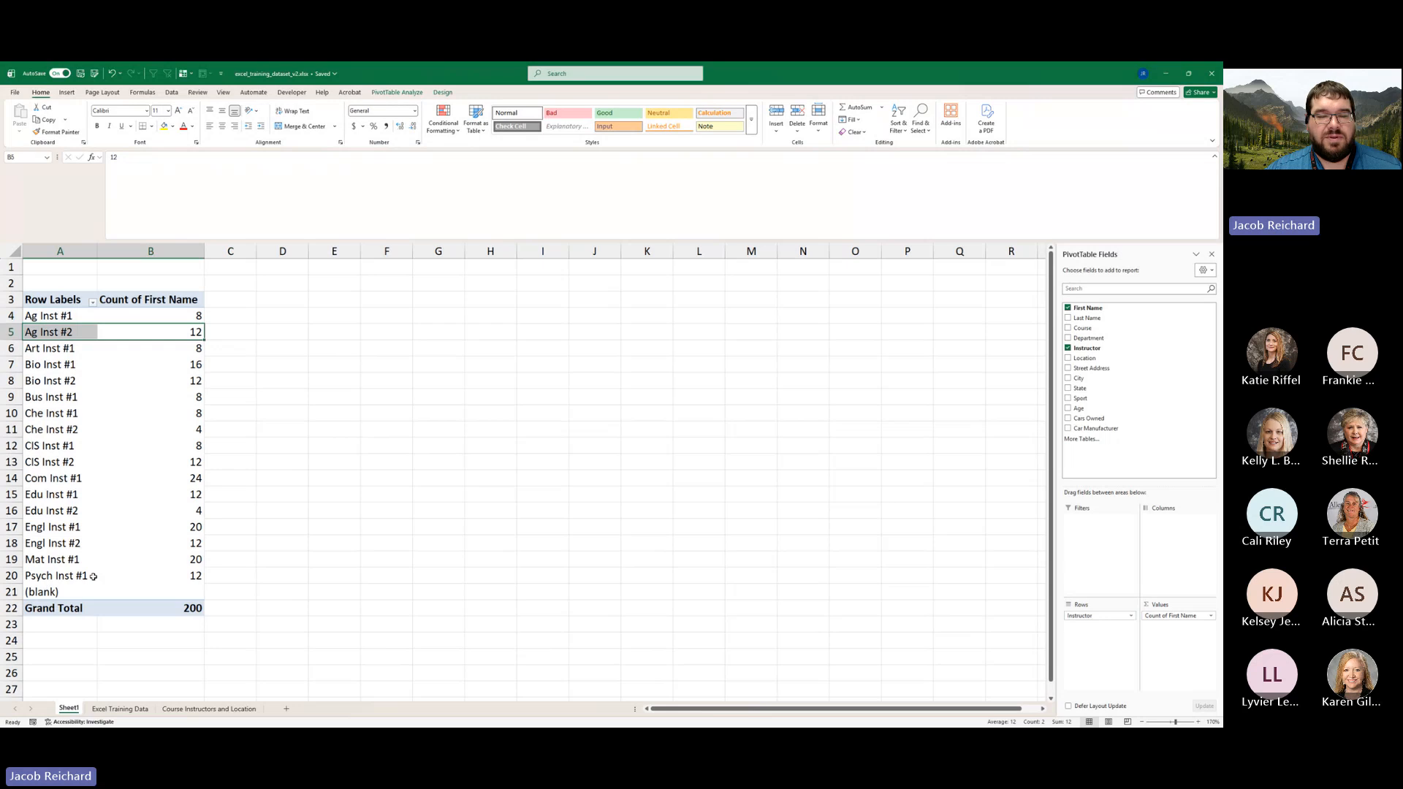
mouse_move(99, 577)
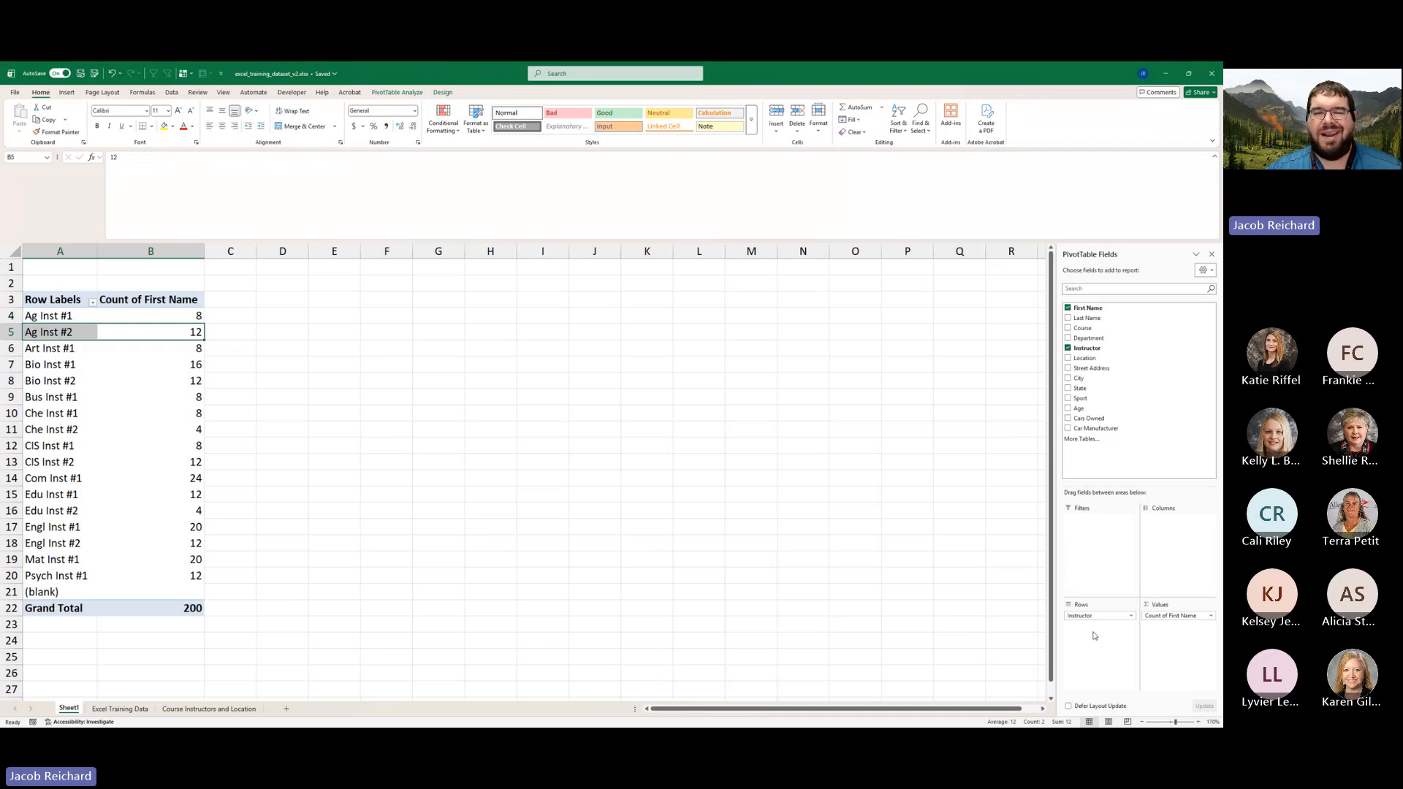
- Rebuild the pivot table with State as rows and a count of First Name as values, and check Arizona and California
left_click_drag(1102, 616, 1133, 408)
left_click_drag(1180, 623, 1112, 642)
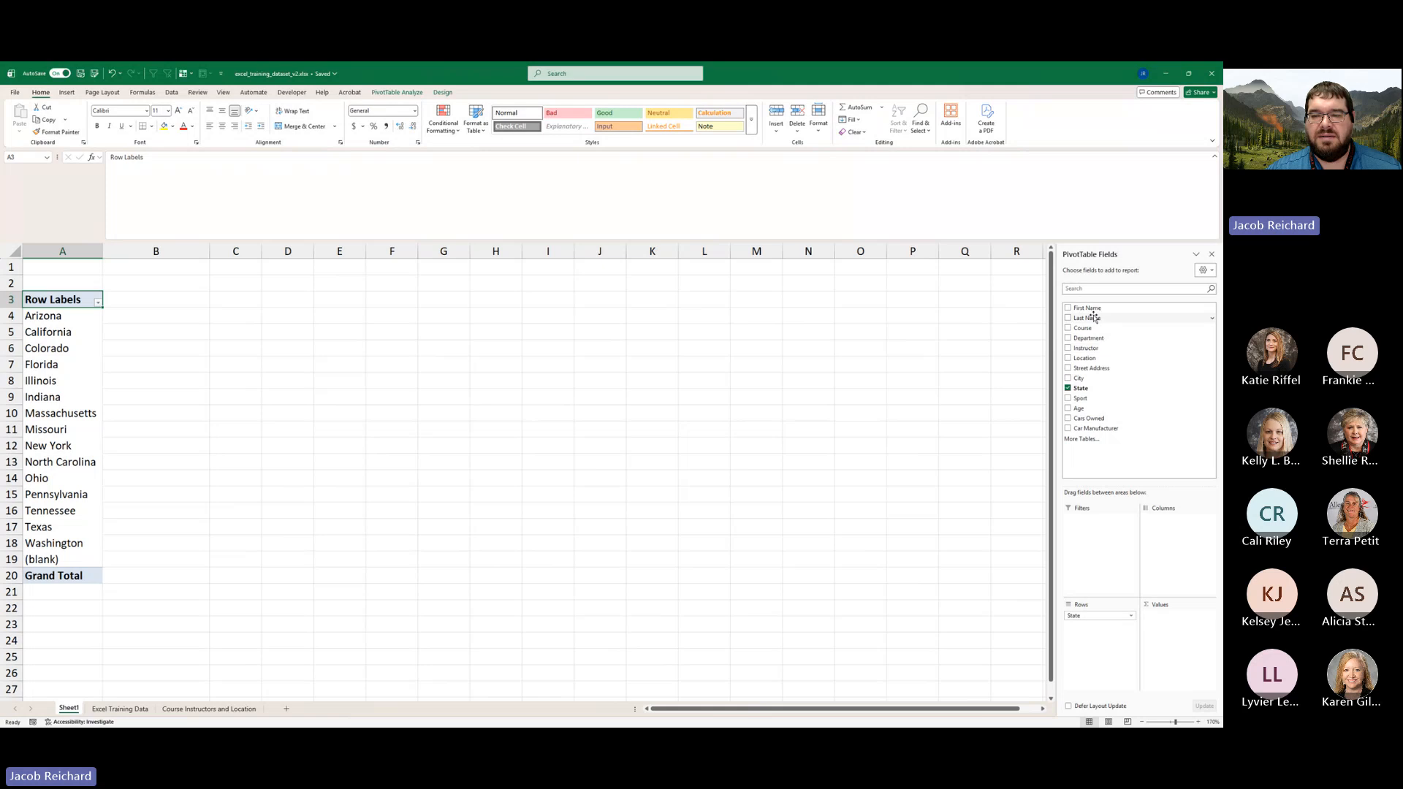
left_click_drag(1088, 308, 1175, 645)
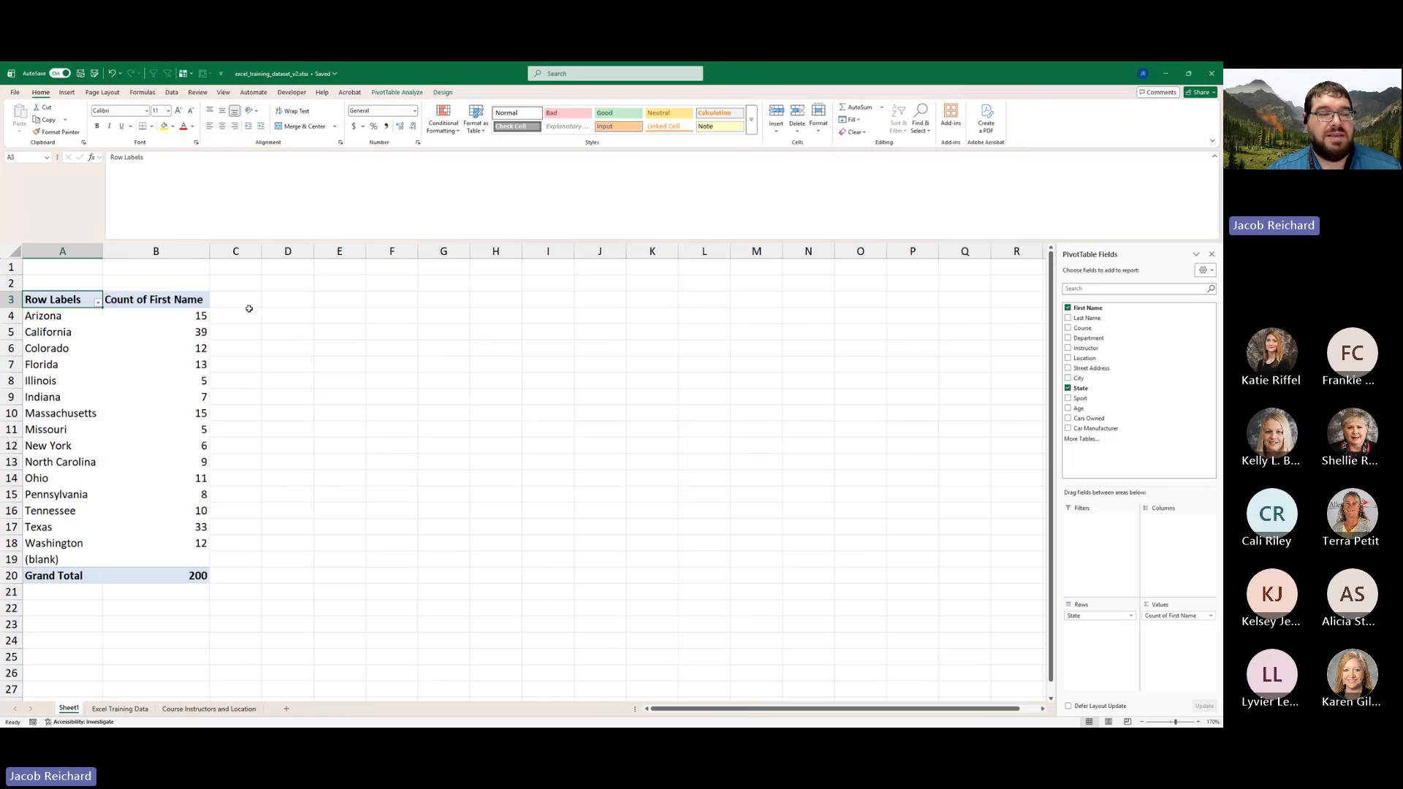
left_click_drag(50, 316, 188, 316)
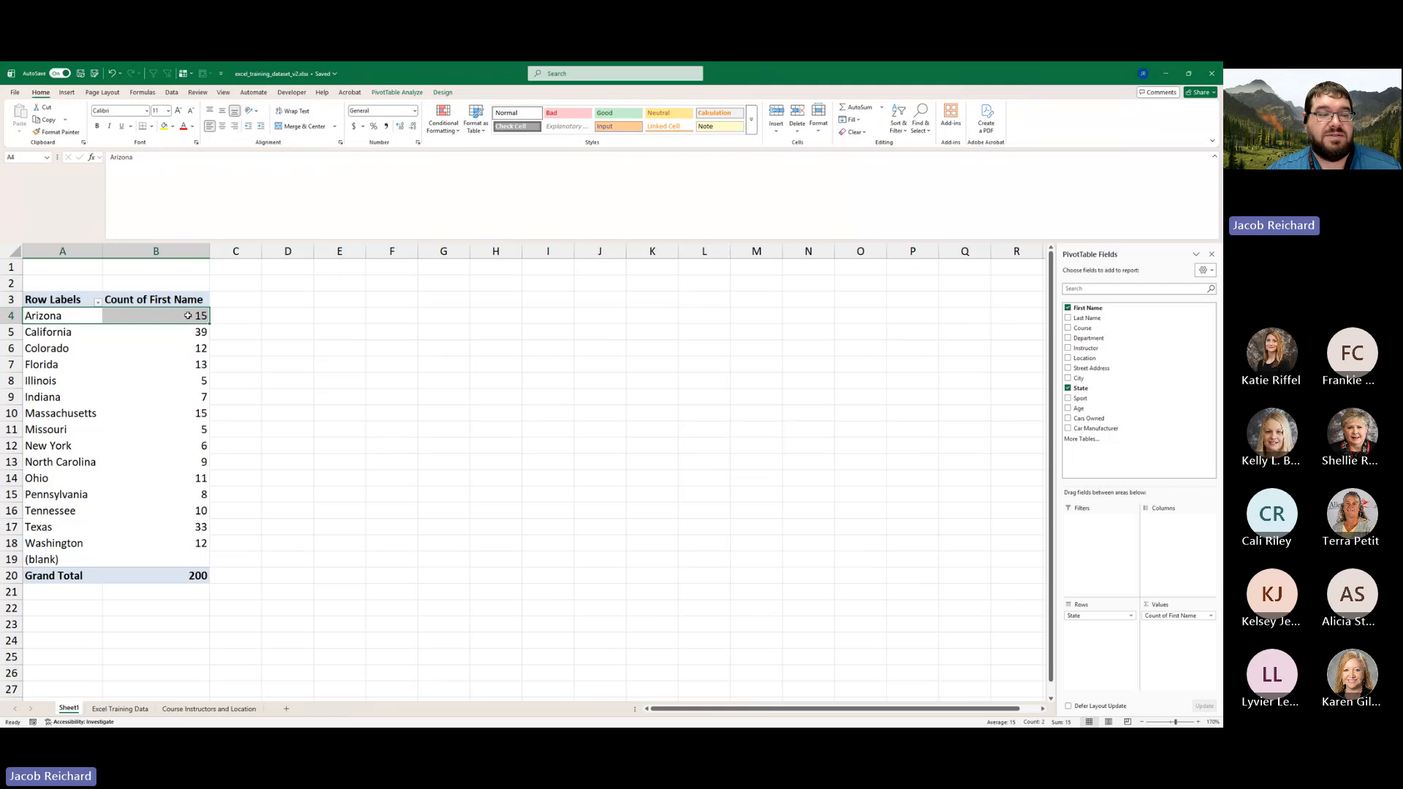
left_click(198, 332)
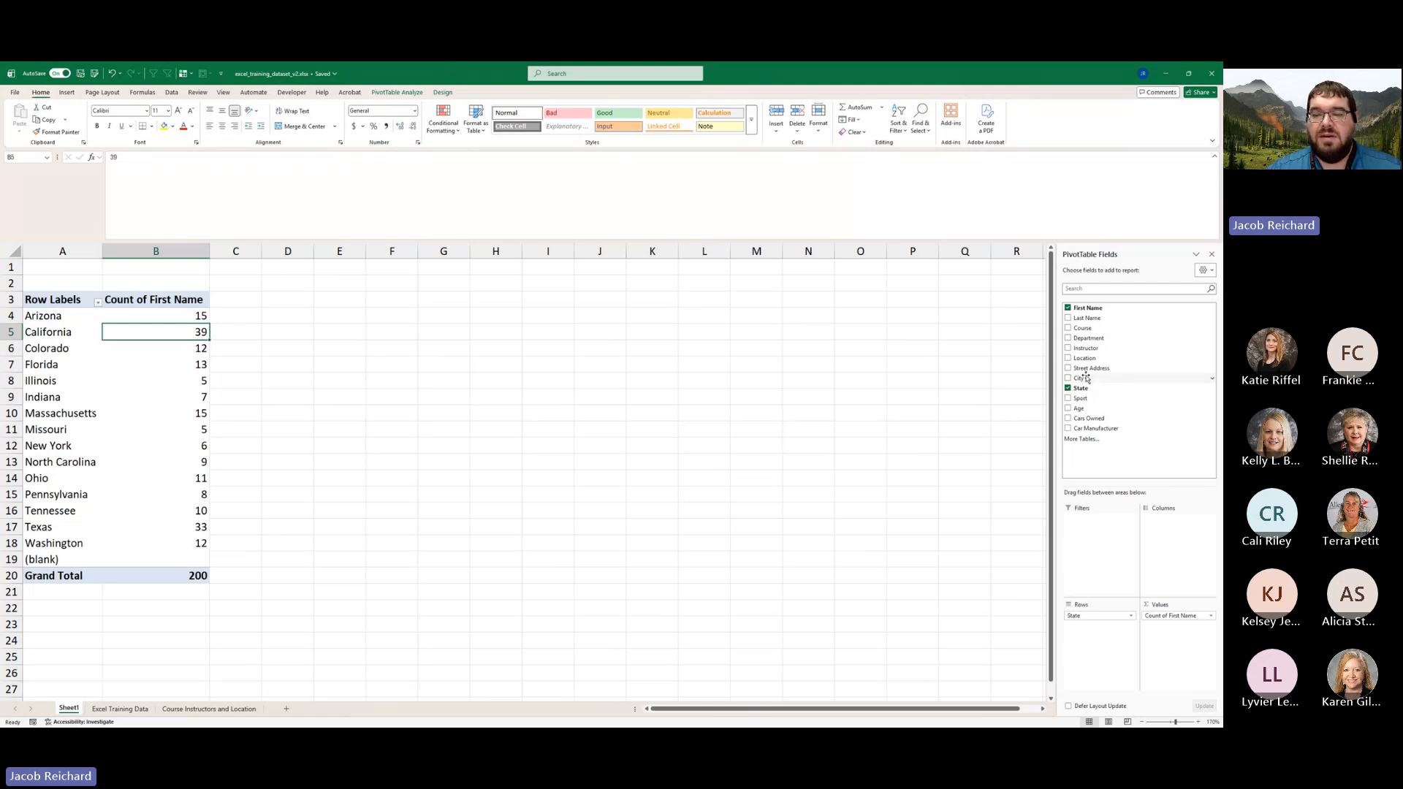
- Add City below State in the pivot rows and check the counts for Arizona, California and their cities
left_click_drag(1087, 380, 1102, 644)
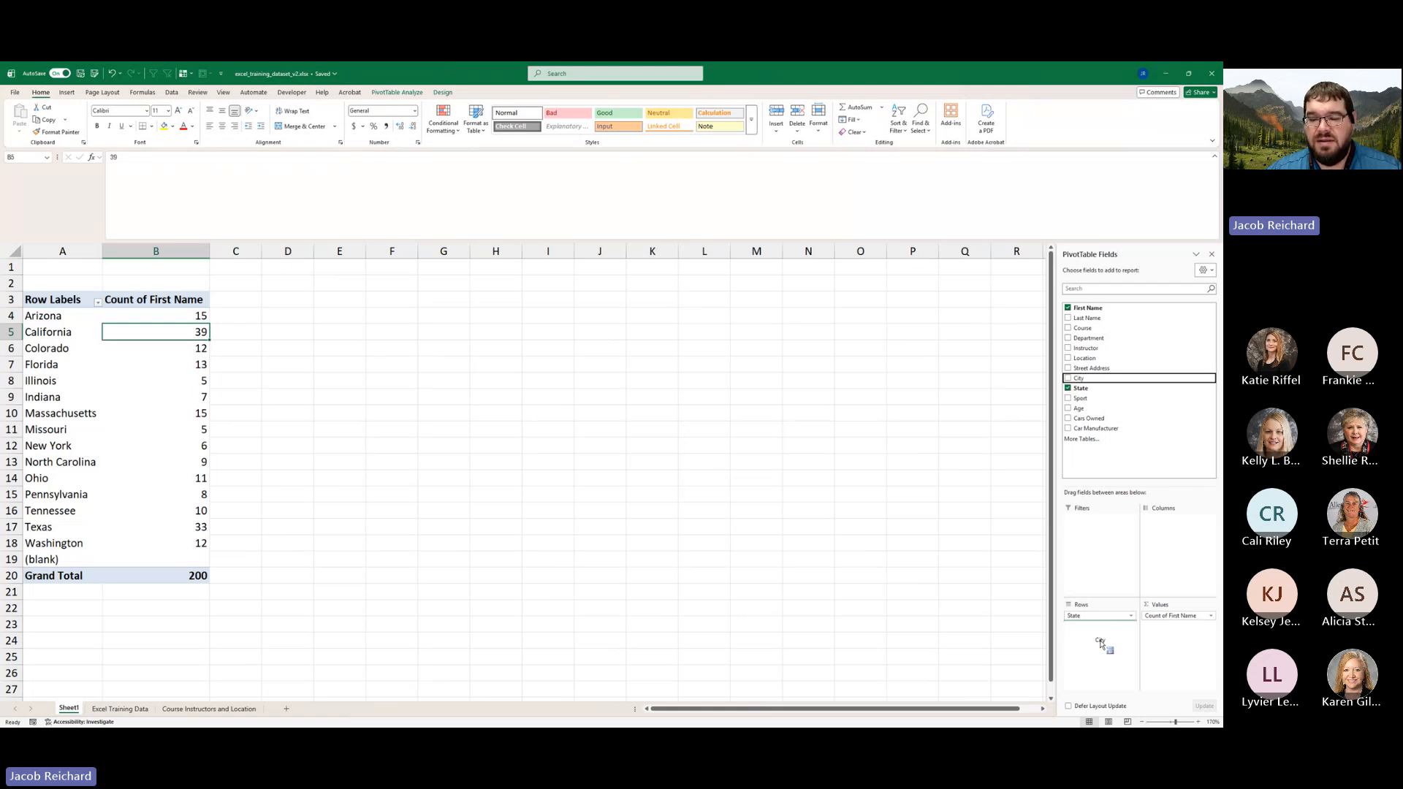
left_click_drag(1101, 644, 1102, 645)
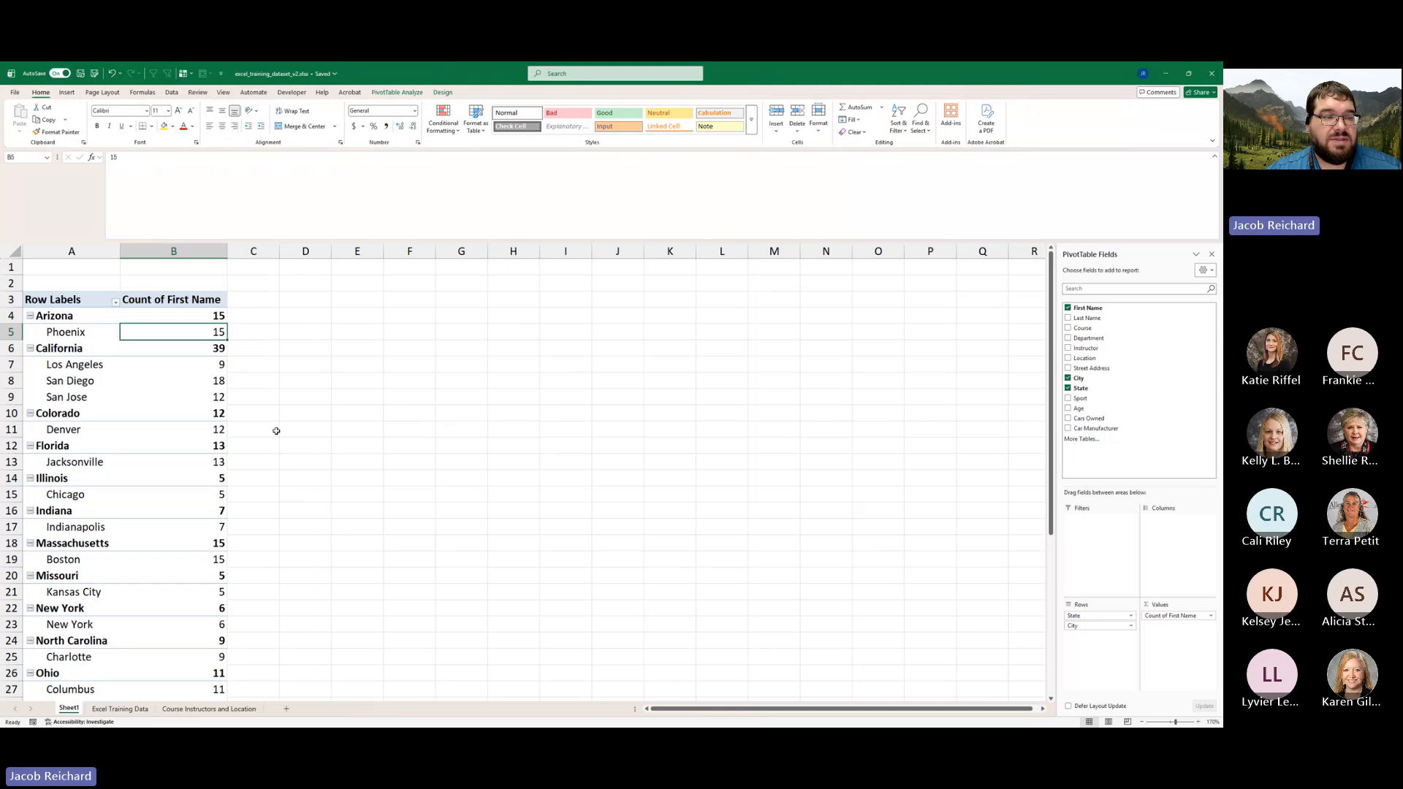
left_click(67, 318)
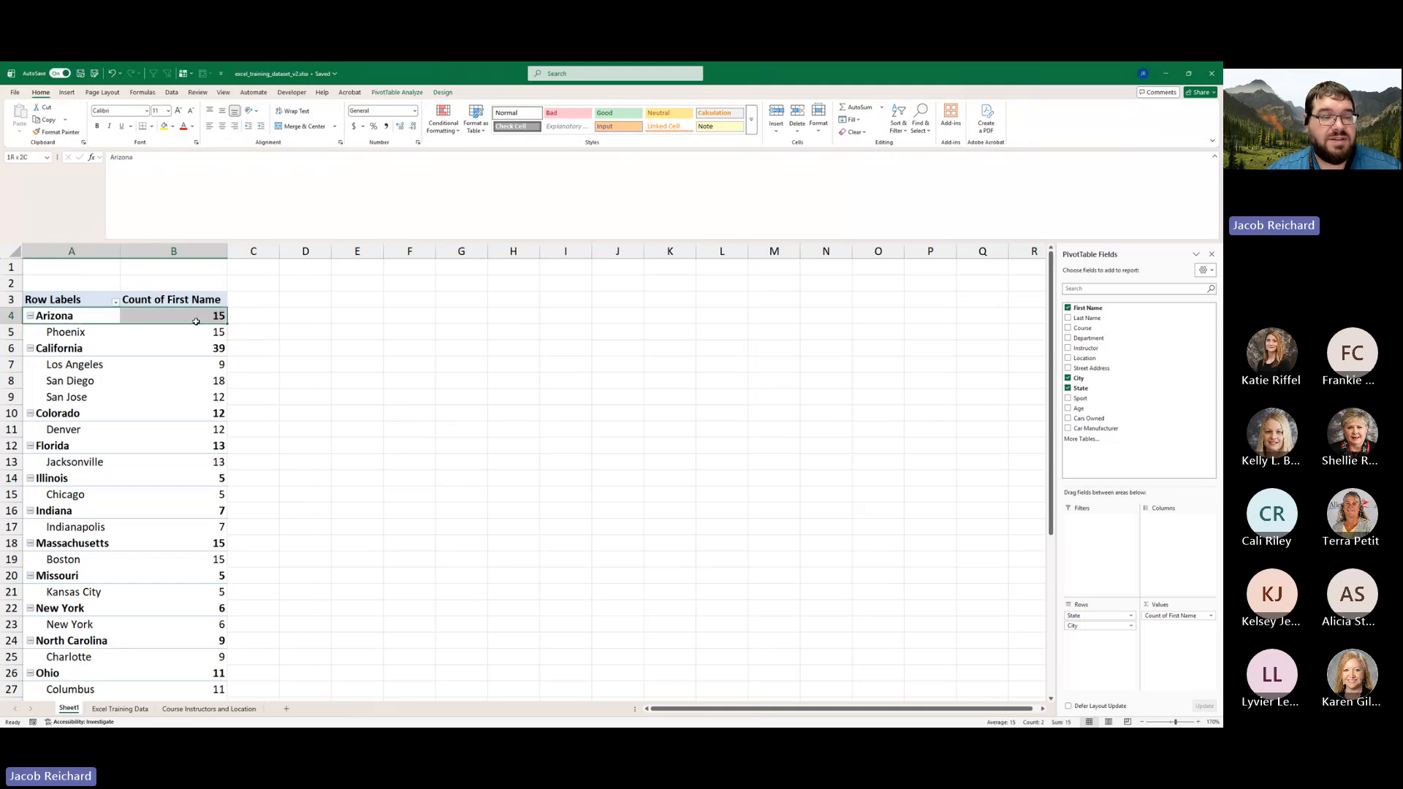
left_click_drag(66, 334, 217, 334)
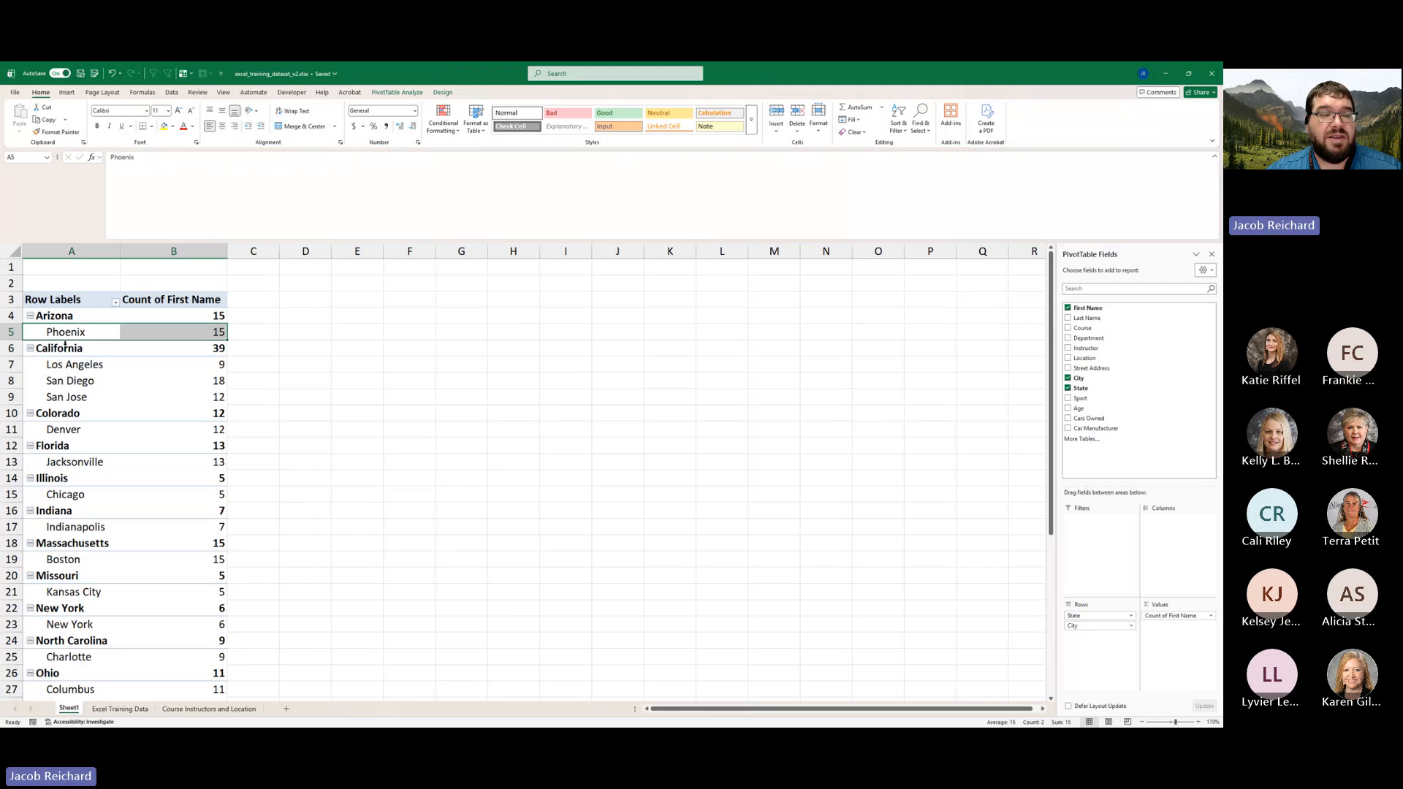
left_click_drag(69, 348, 214, 348)
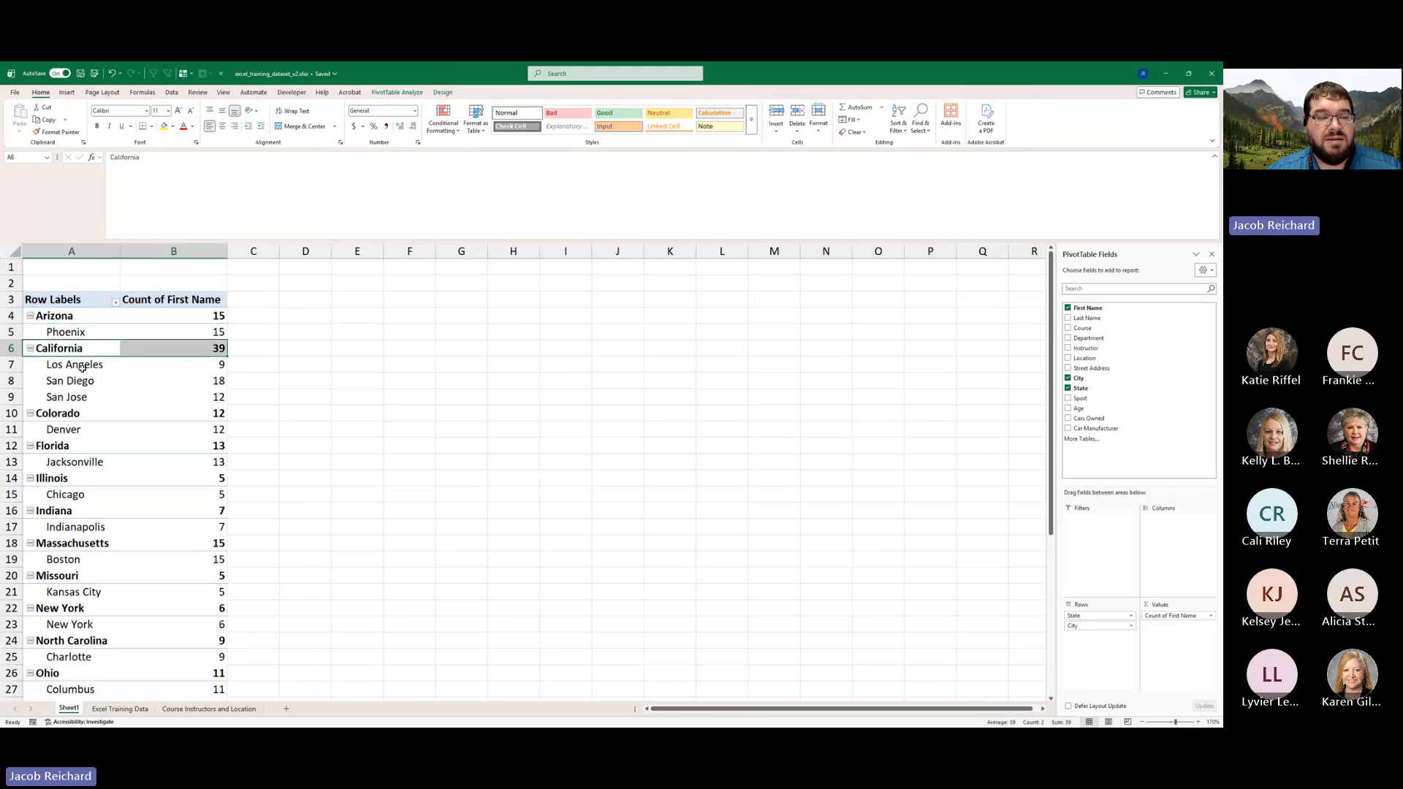
left_click_drag(77, 366, 202, 394)
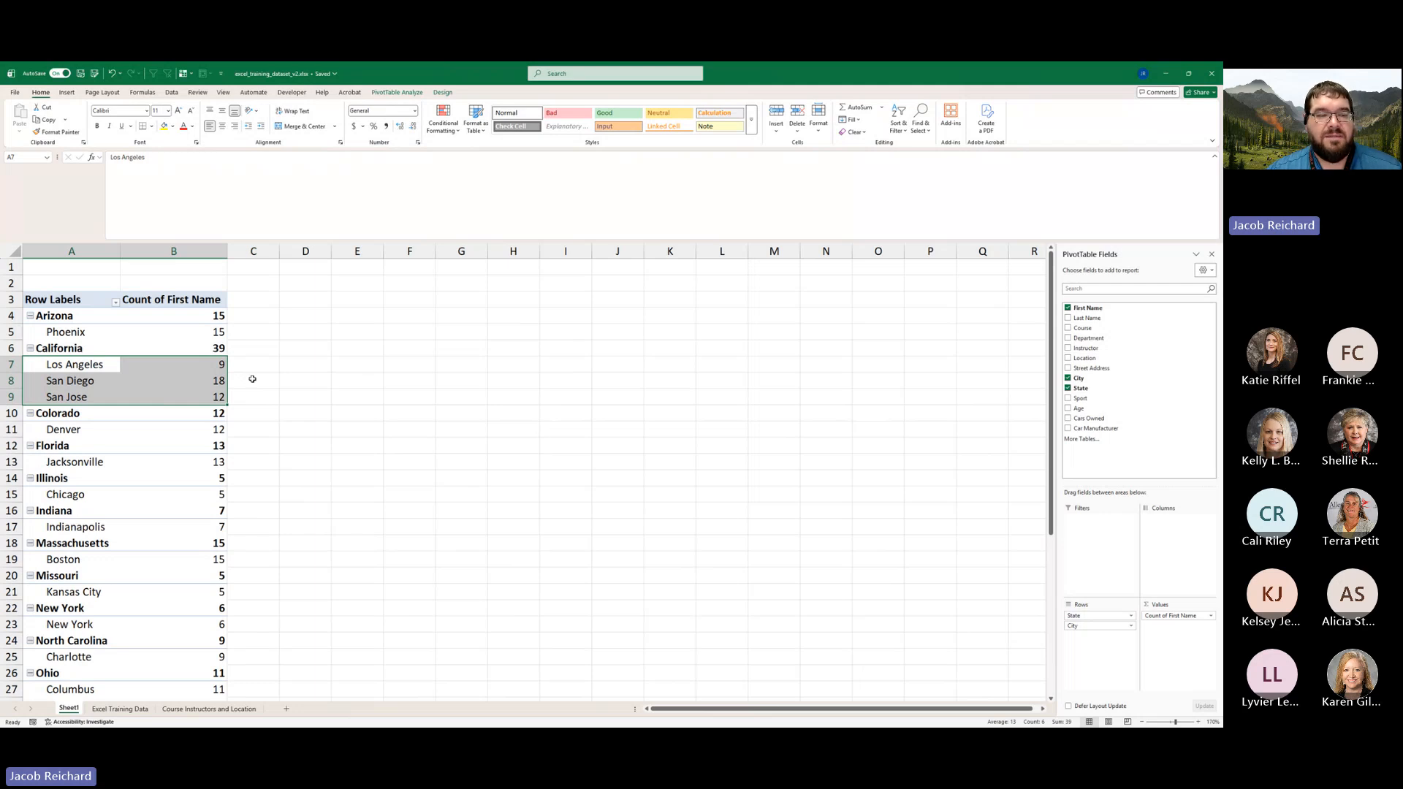
left_click(220, 367)
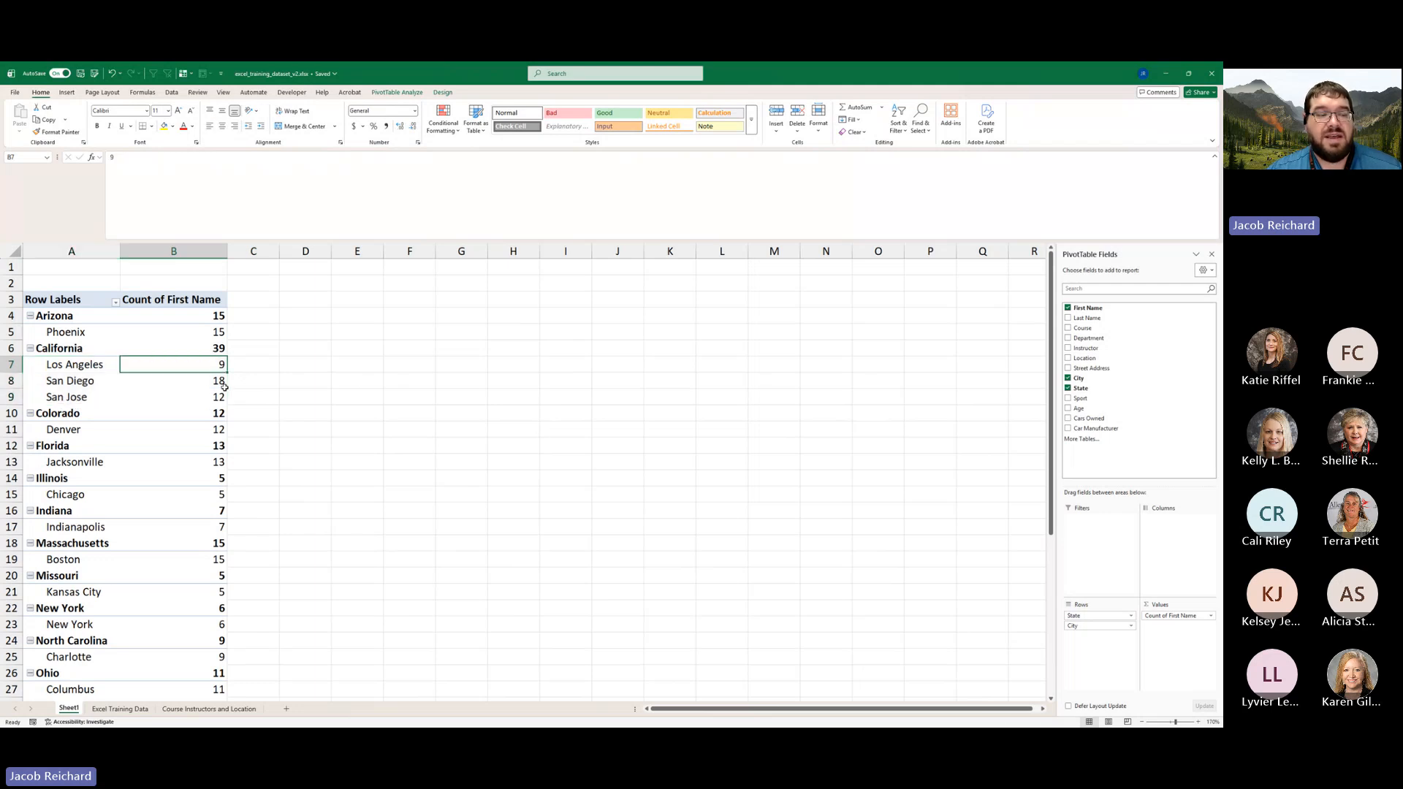
left_click(224, 388)
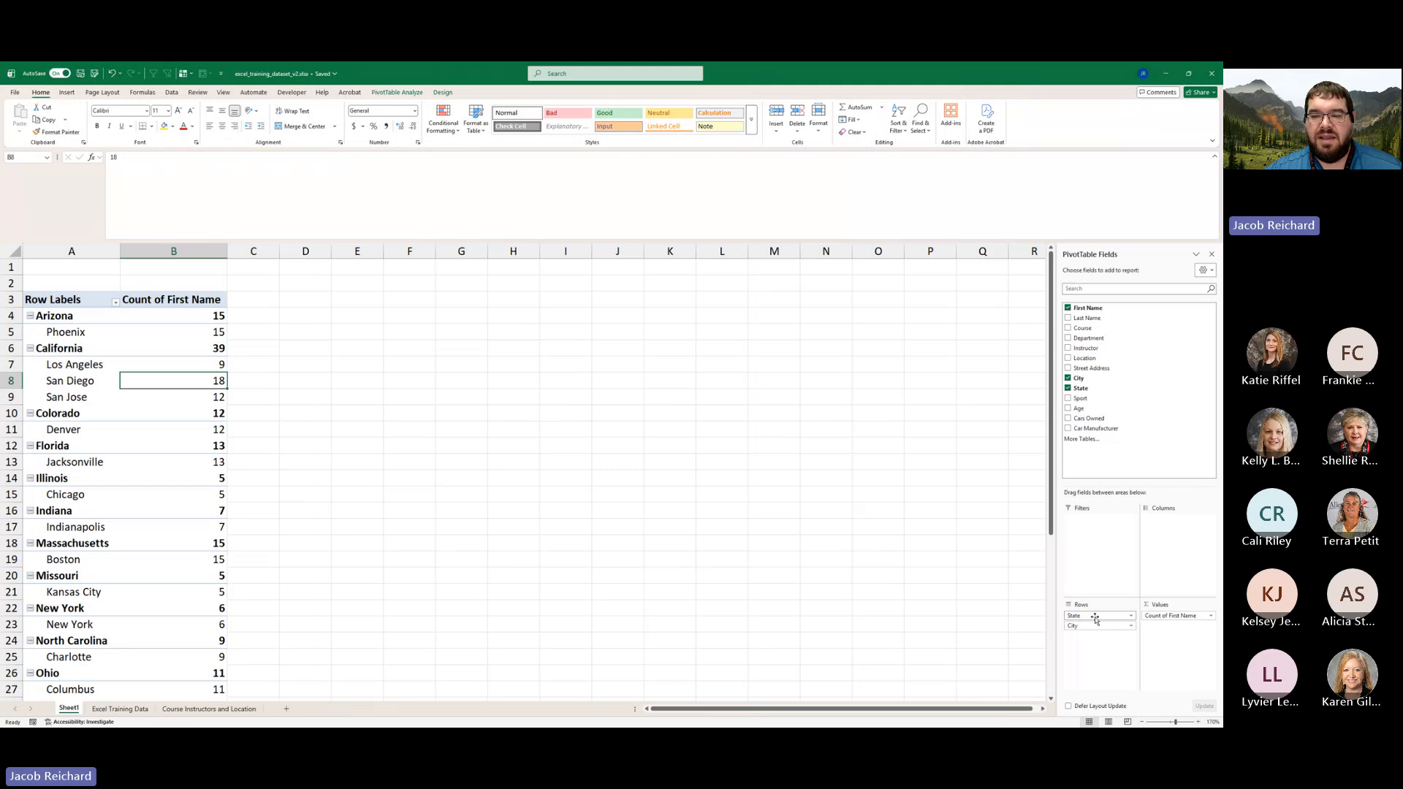
- Move City above State in the pivot rows and check the Austin and Texas entries
left_click_drag(1096, 626, 1098, 614)
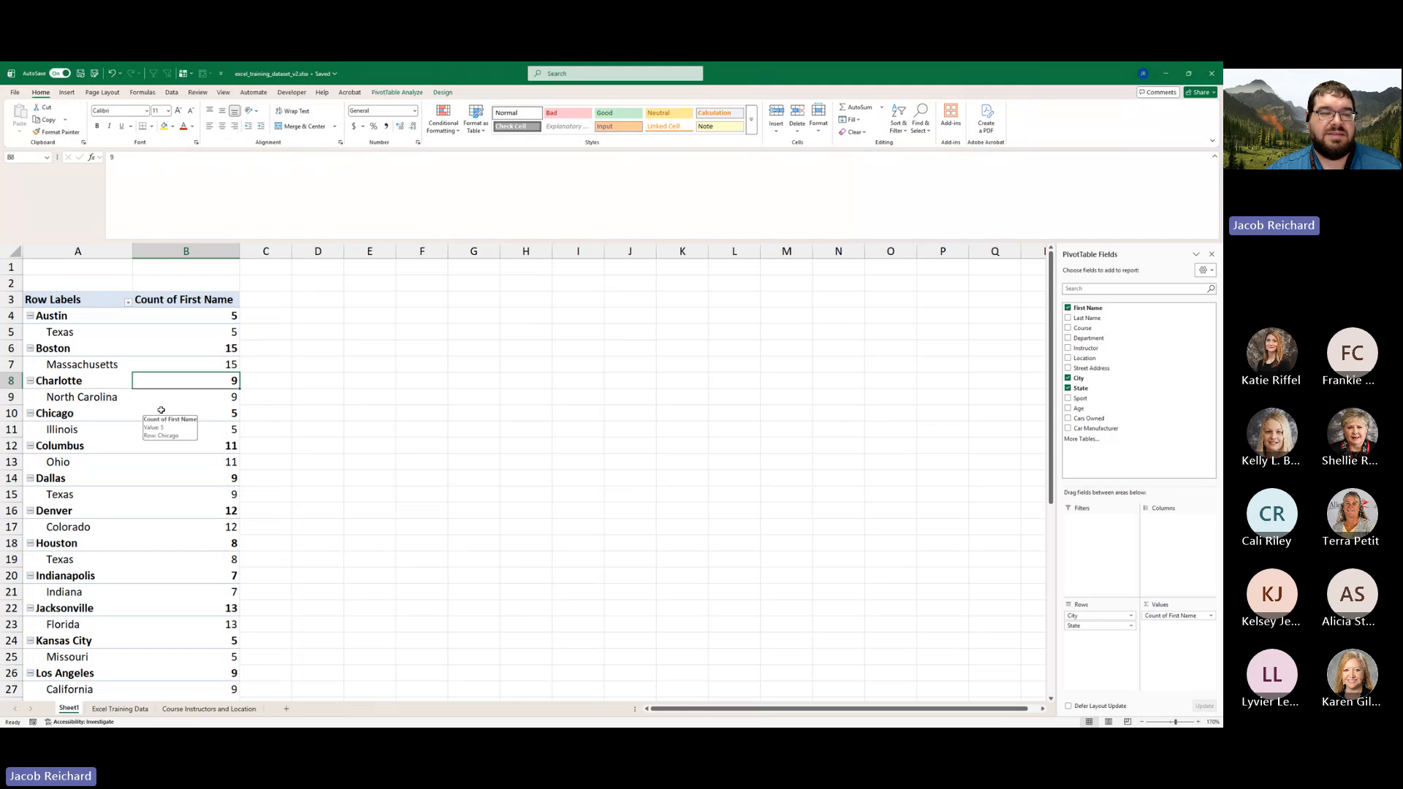
left_click(64, 318)
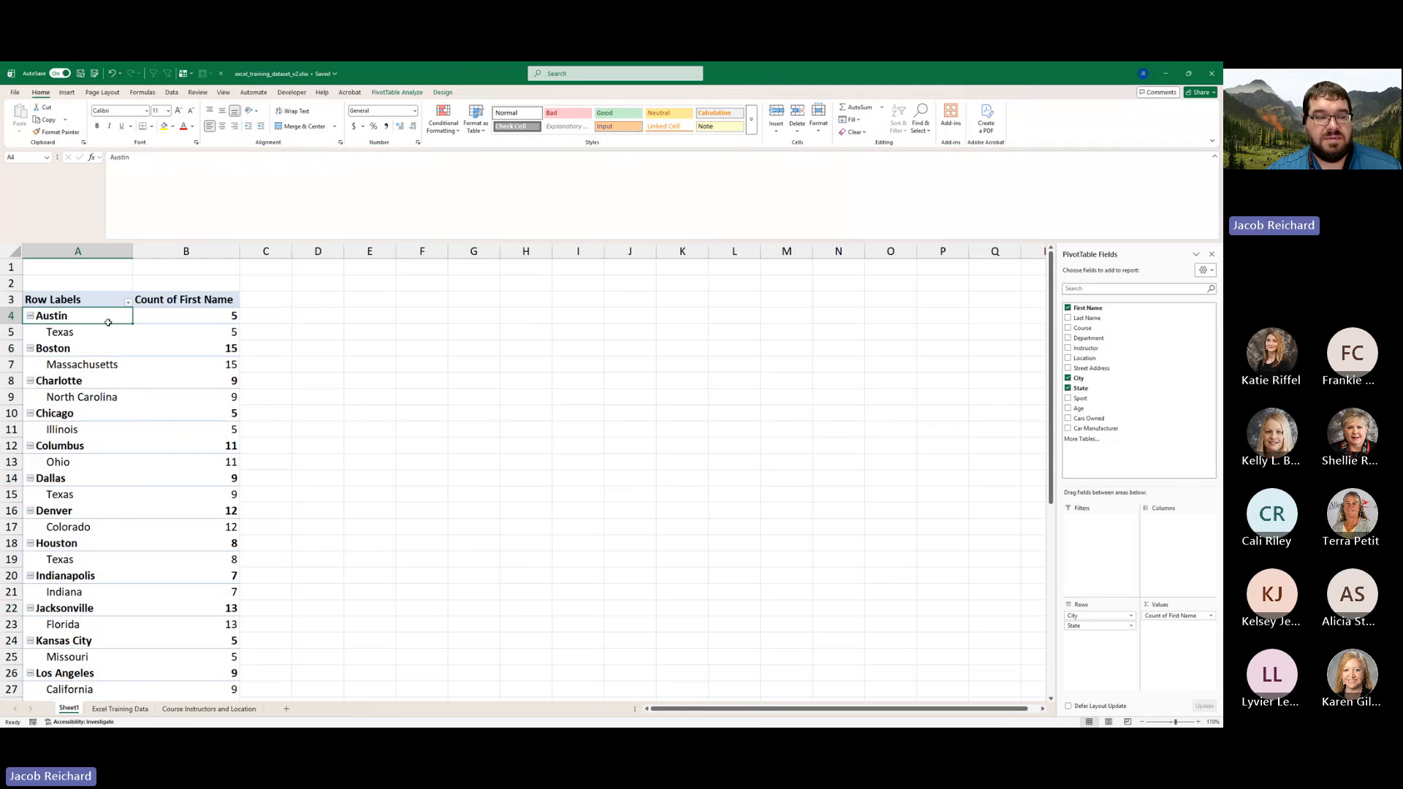
left_click(114, 326)
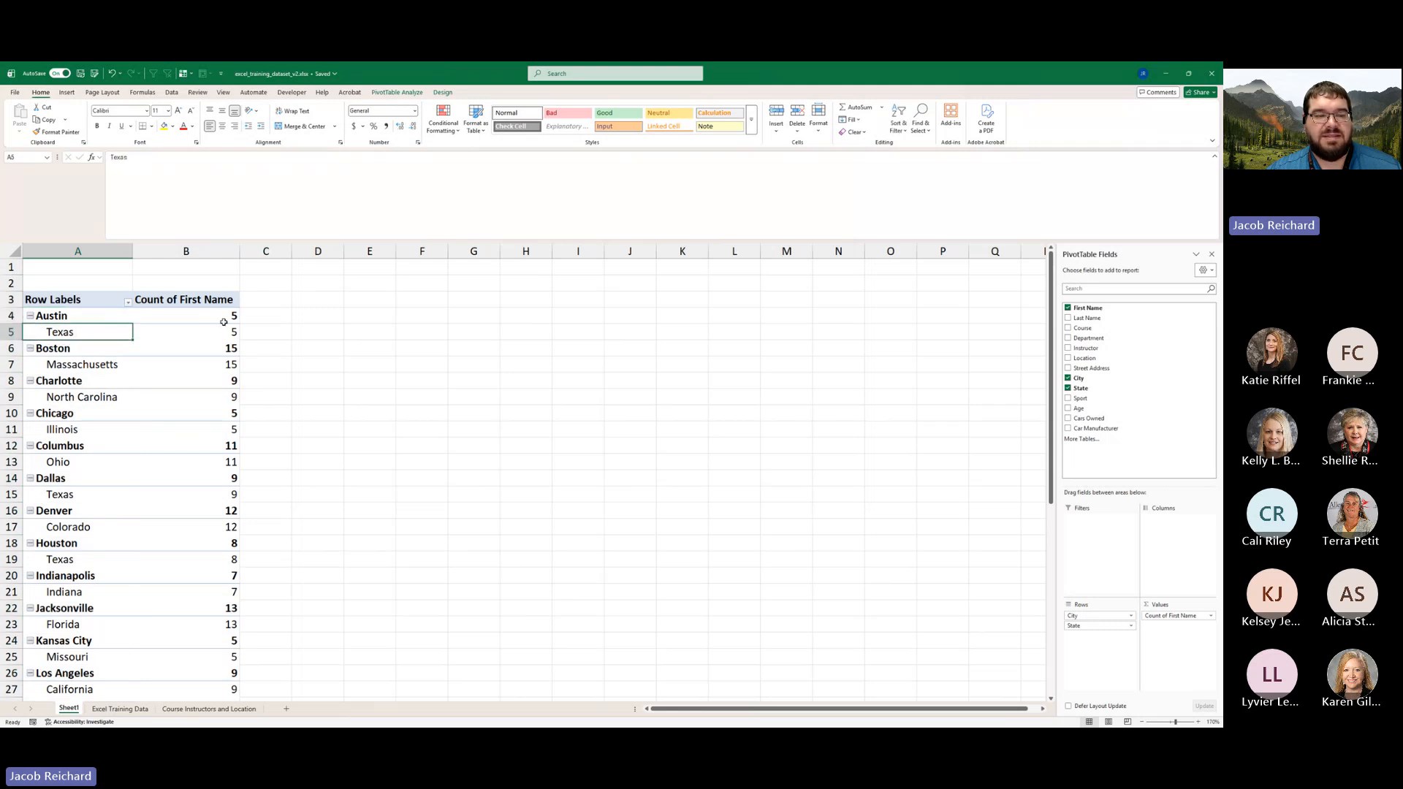
mouse_move(224, 322)
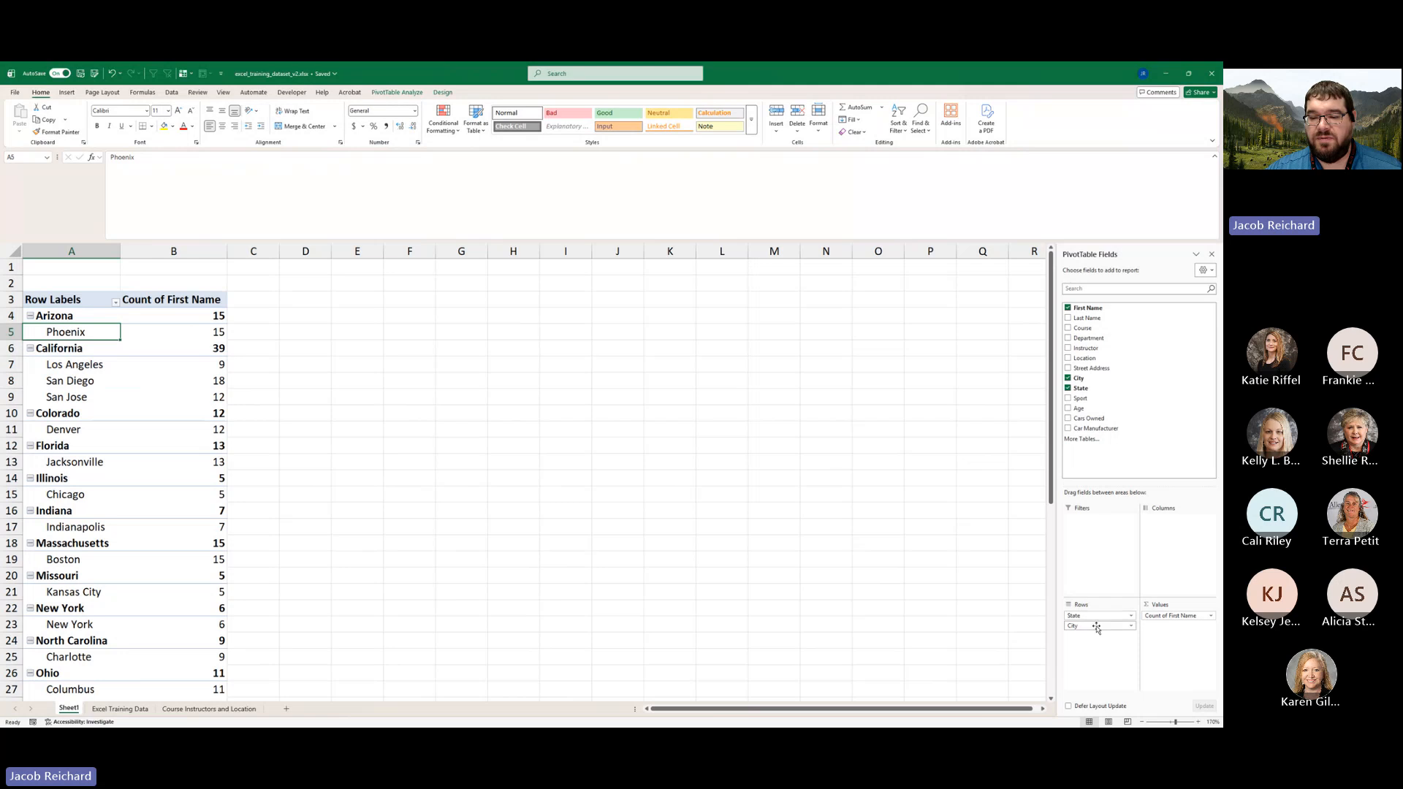
- Remove City from the pivot rows and add Department as the pivot columns
left_click_drag(1096, 626, 1126, 415)
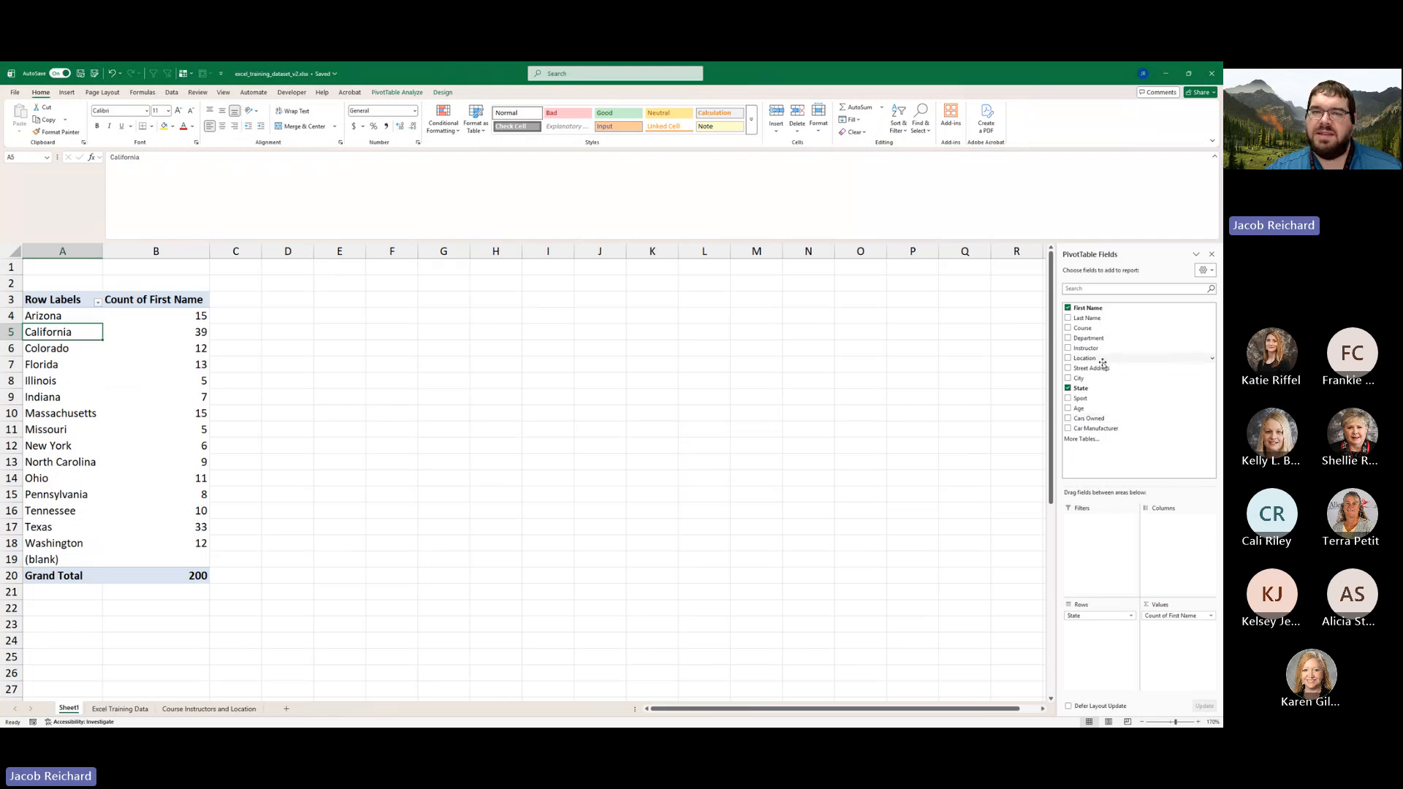
left_click_drag(1099, 338, 1187, 550)
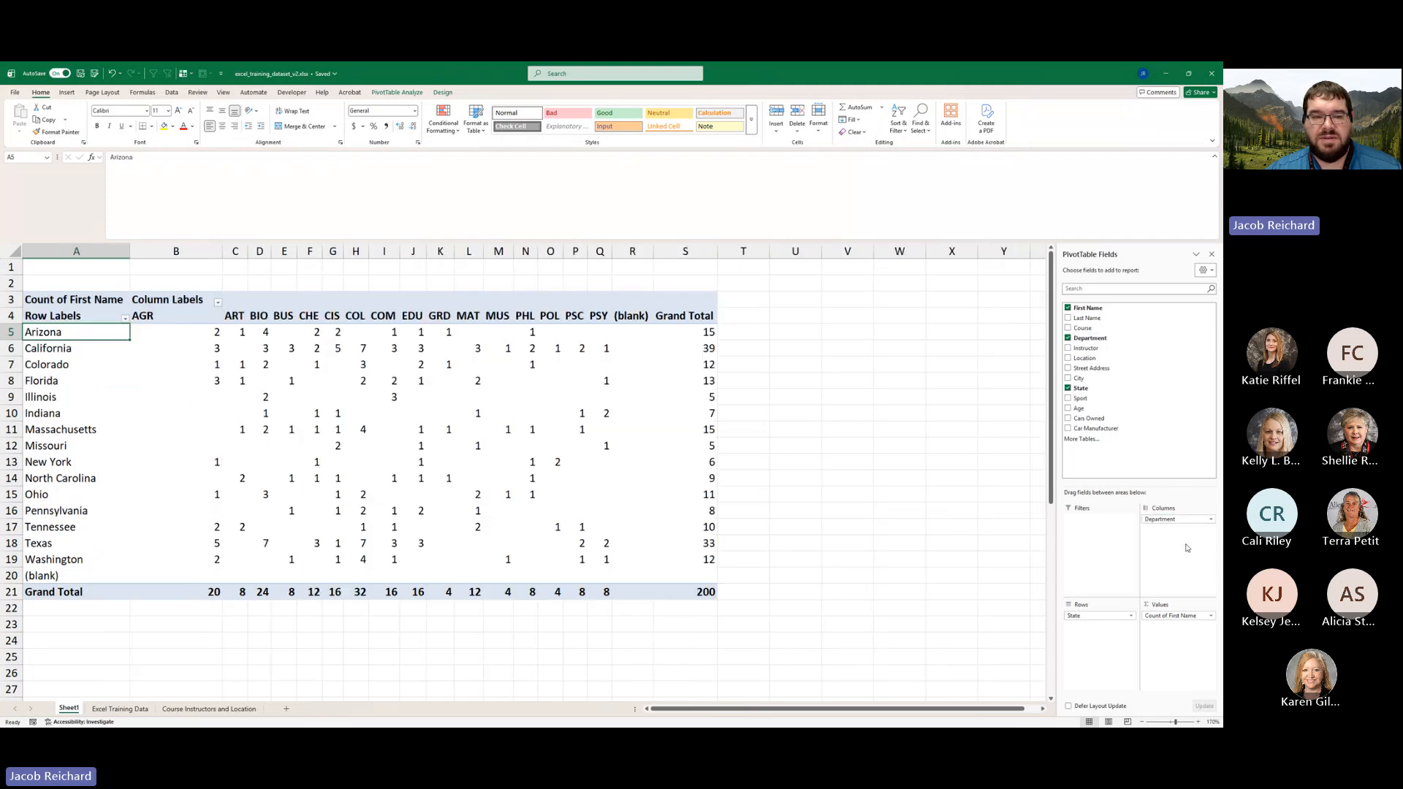
- Examine how Arizona's students break down by department, looking at the AGR and ART counts
left_click(62, 314)
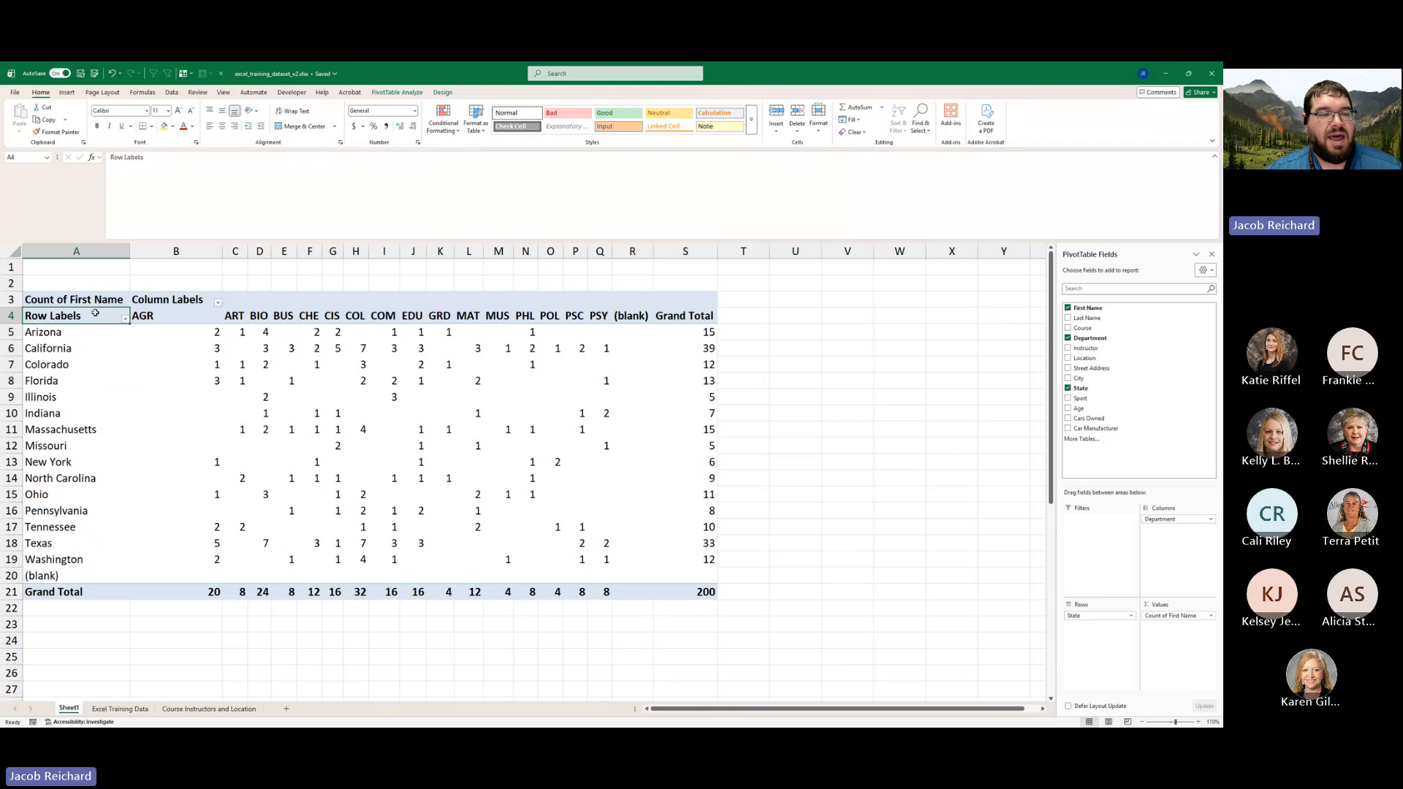
left_click(61, 333)
left_click(175, 332)
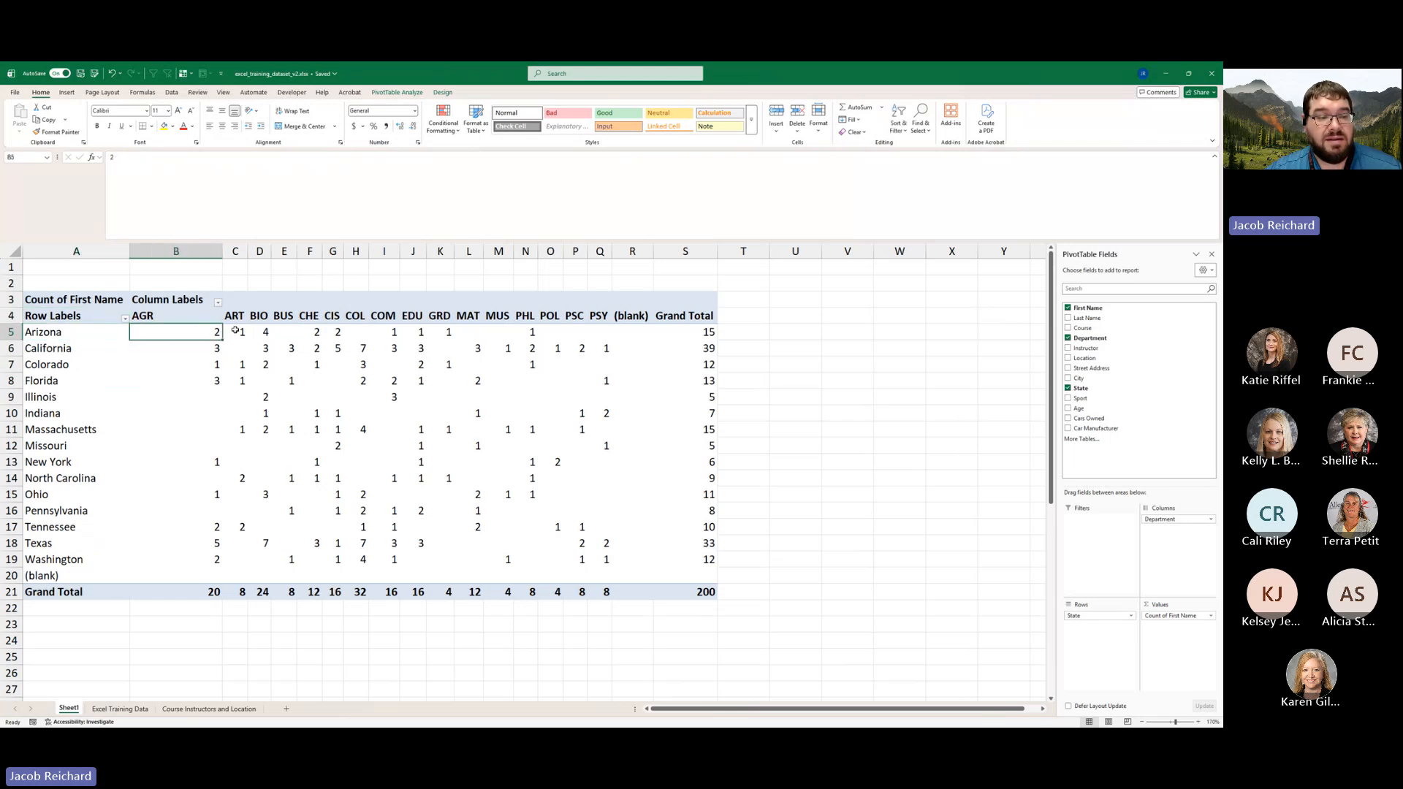
left_click(238, 330)
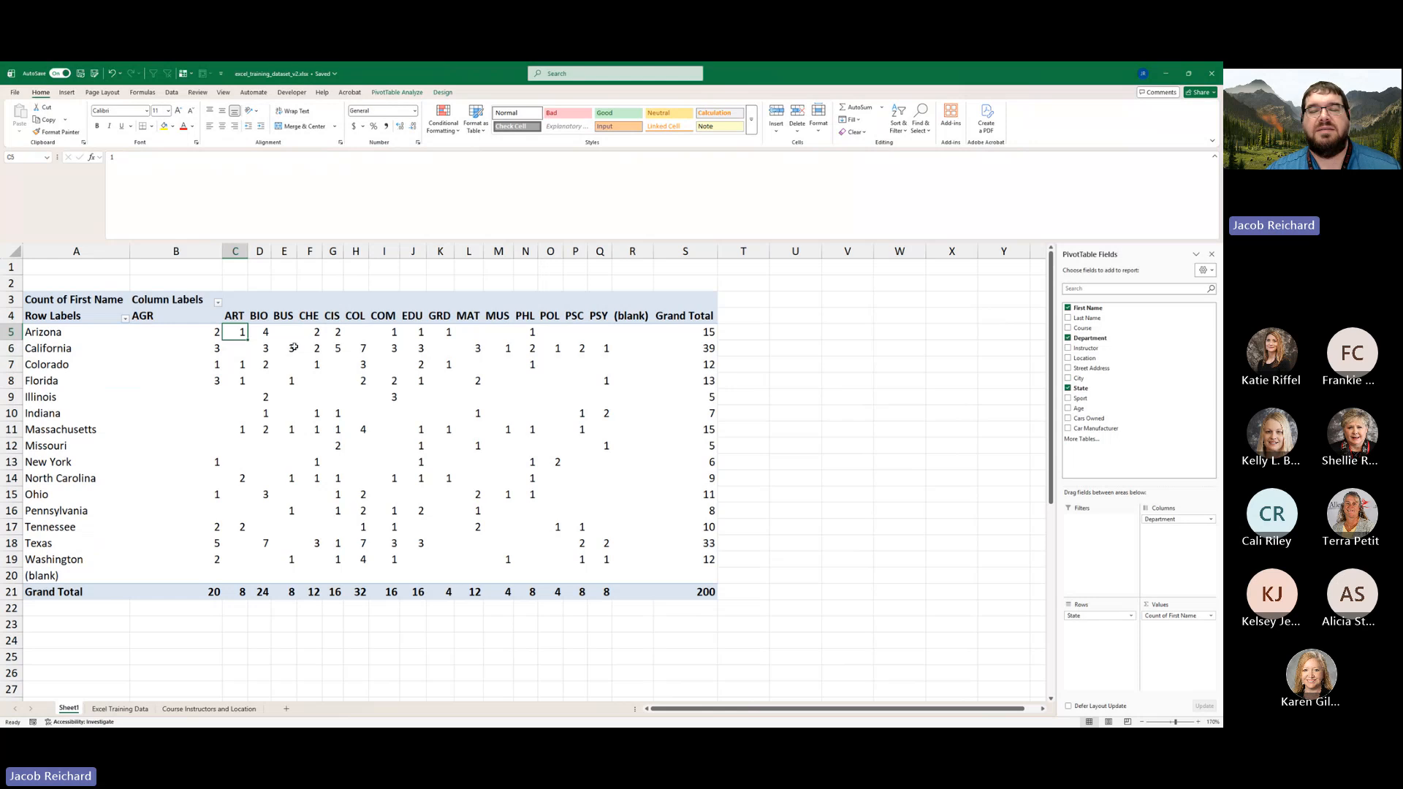
mouse_move(293, 348)
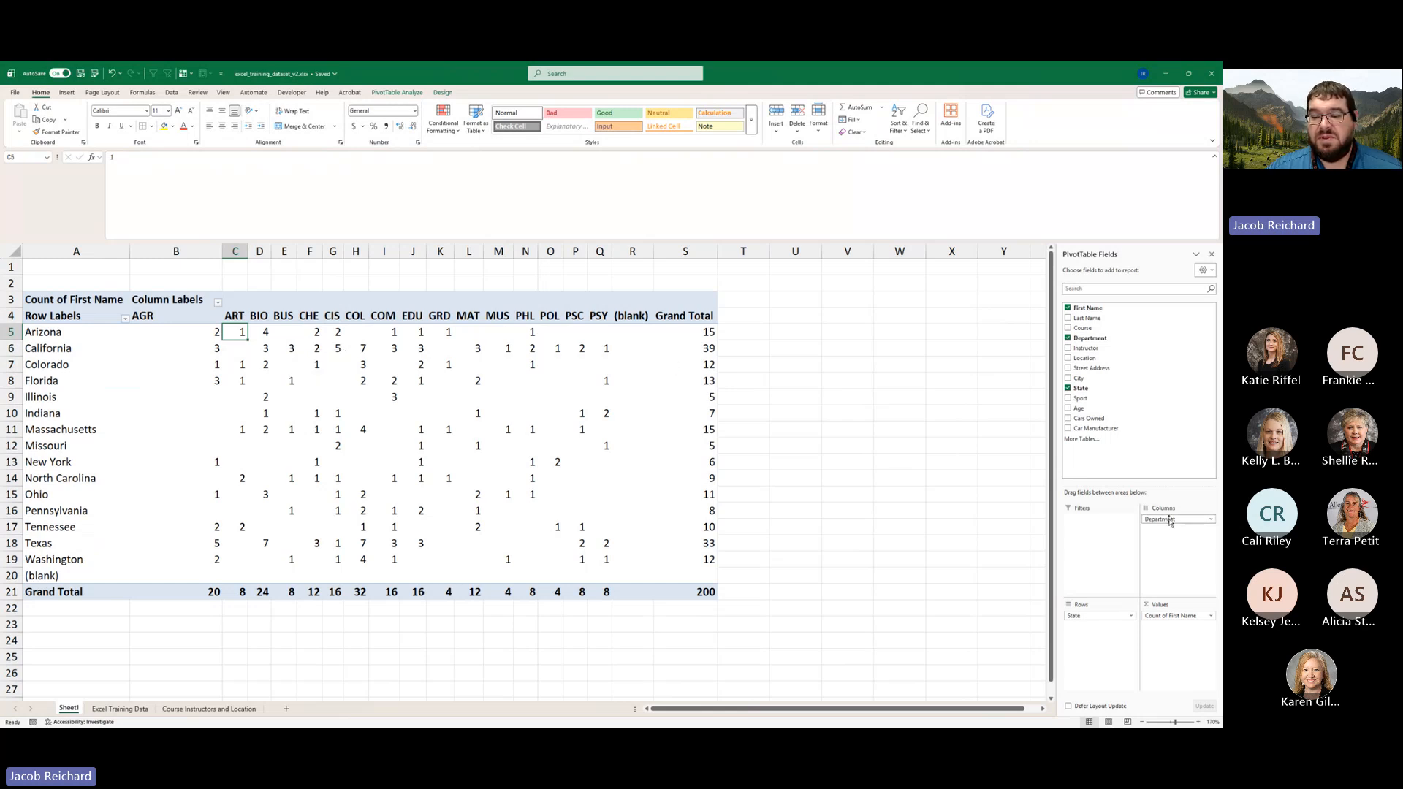
- Replace the Department columns and the First Name count with Age as the only pivot value, keeping State in the rows
left_click_drag(1170, 520, 1144, 402)
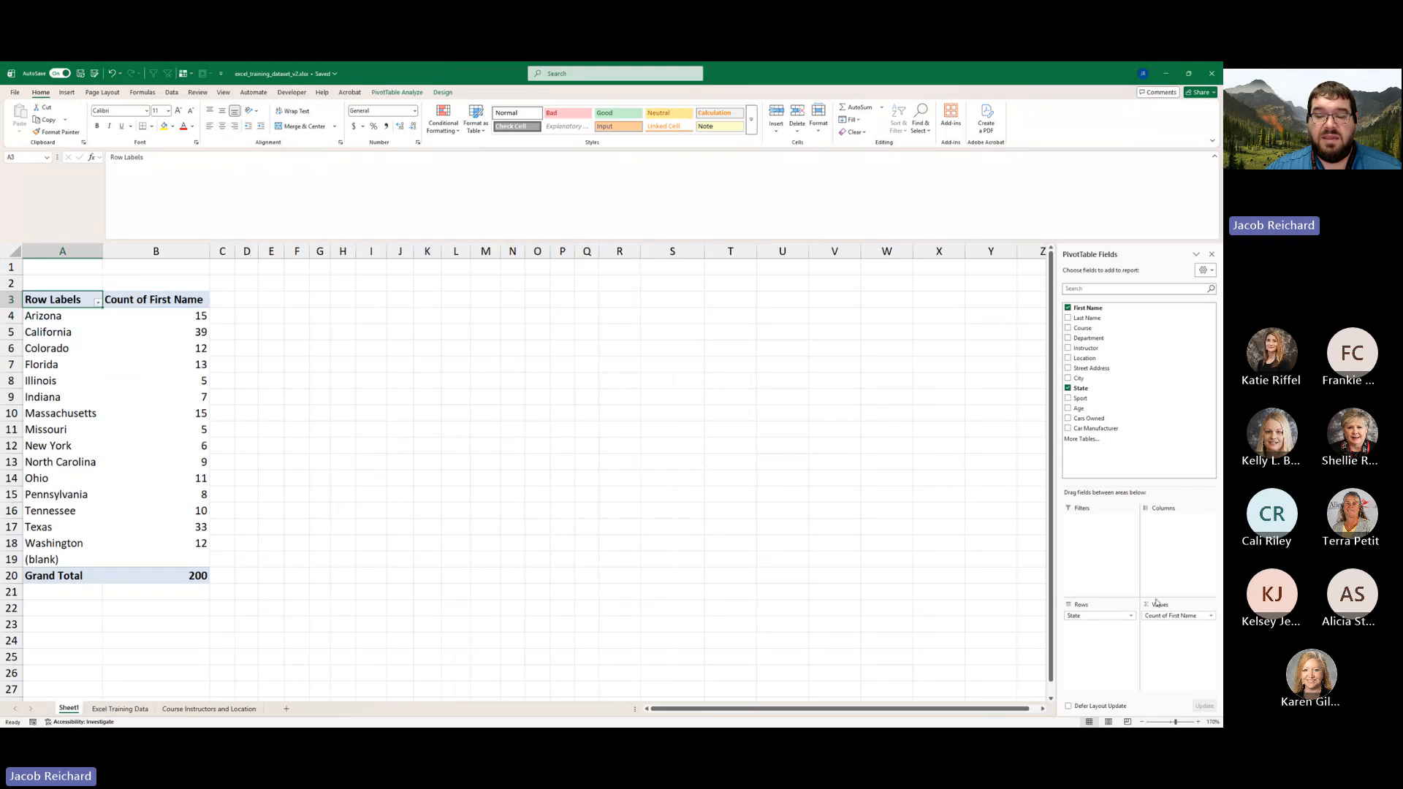
left_click_drag(1174, 616, 1147, 395)
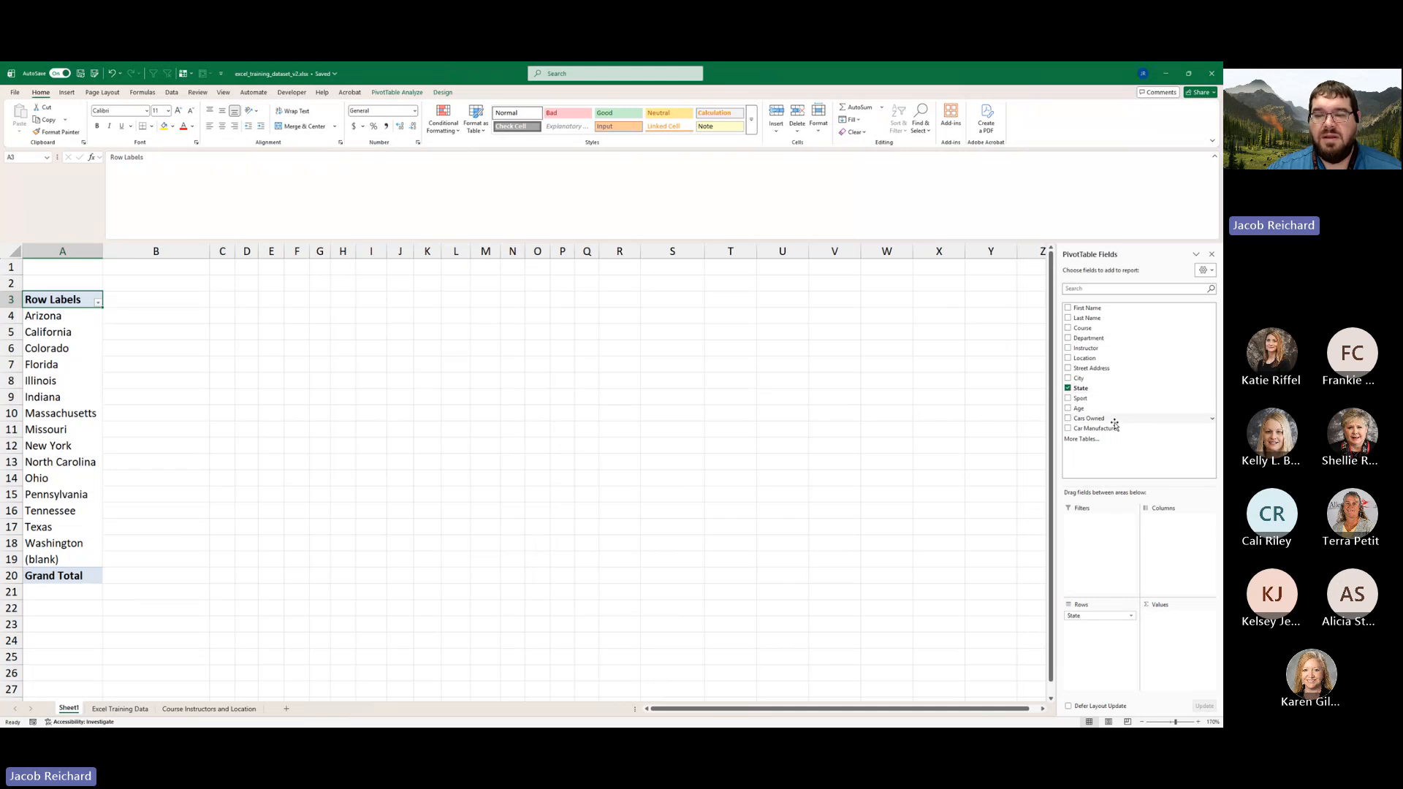
left_click_drag(1085, 410, 1187, 634)
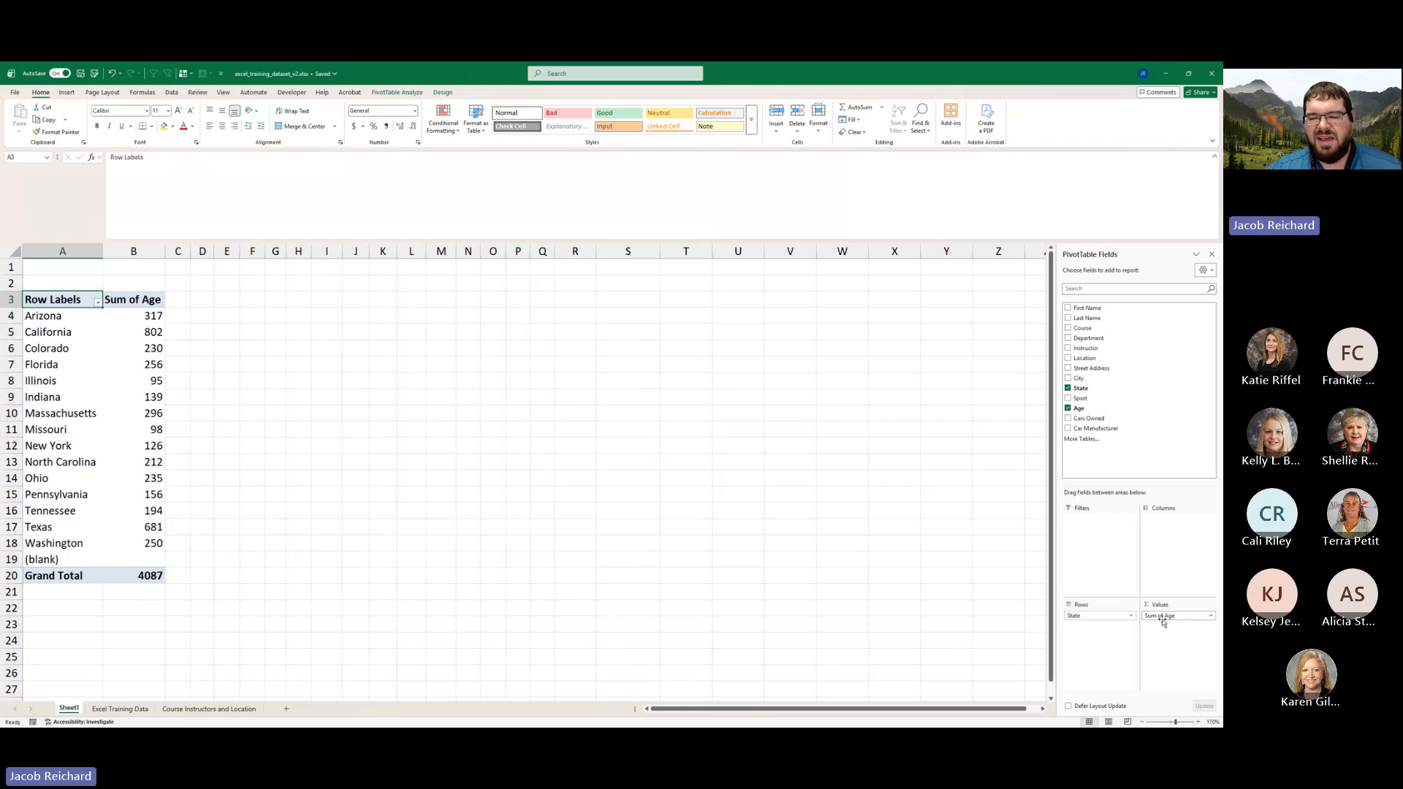
- Set the Age value field to summarize by Average and check the average ages for Arizona and Illinois
left_click(1212, 617)
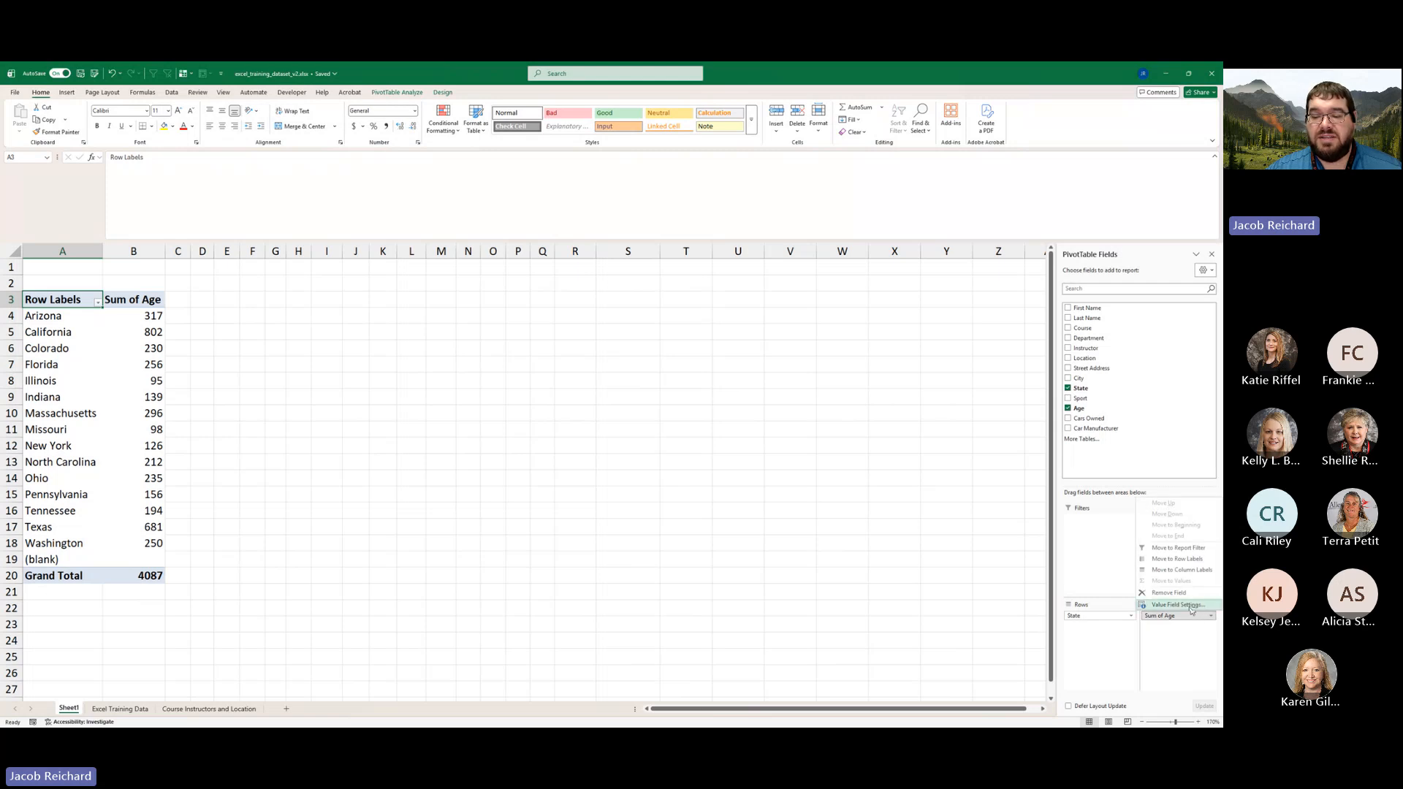
left_click(1165, 624)
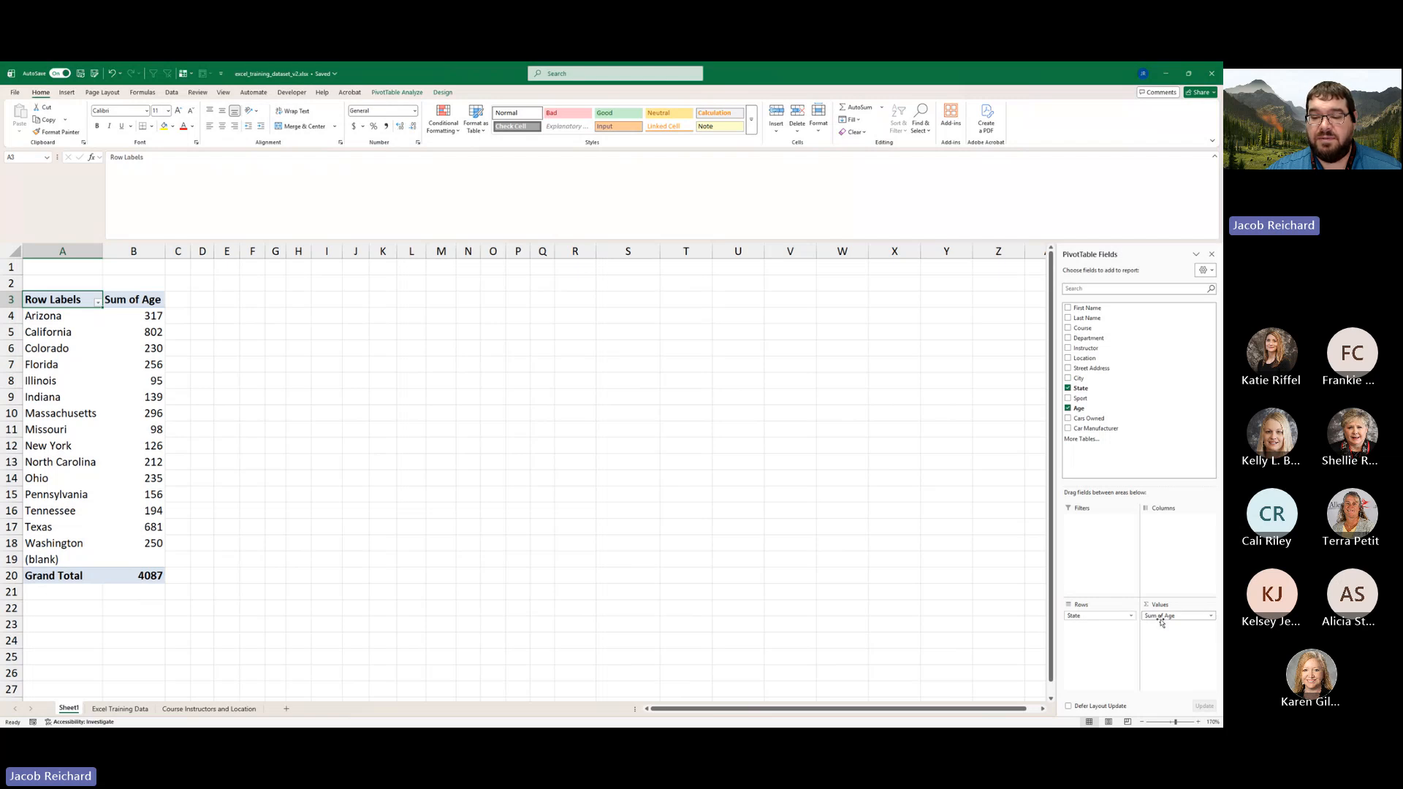
left_click(1211, 620)
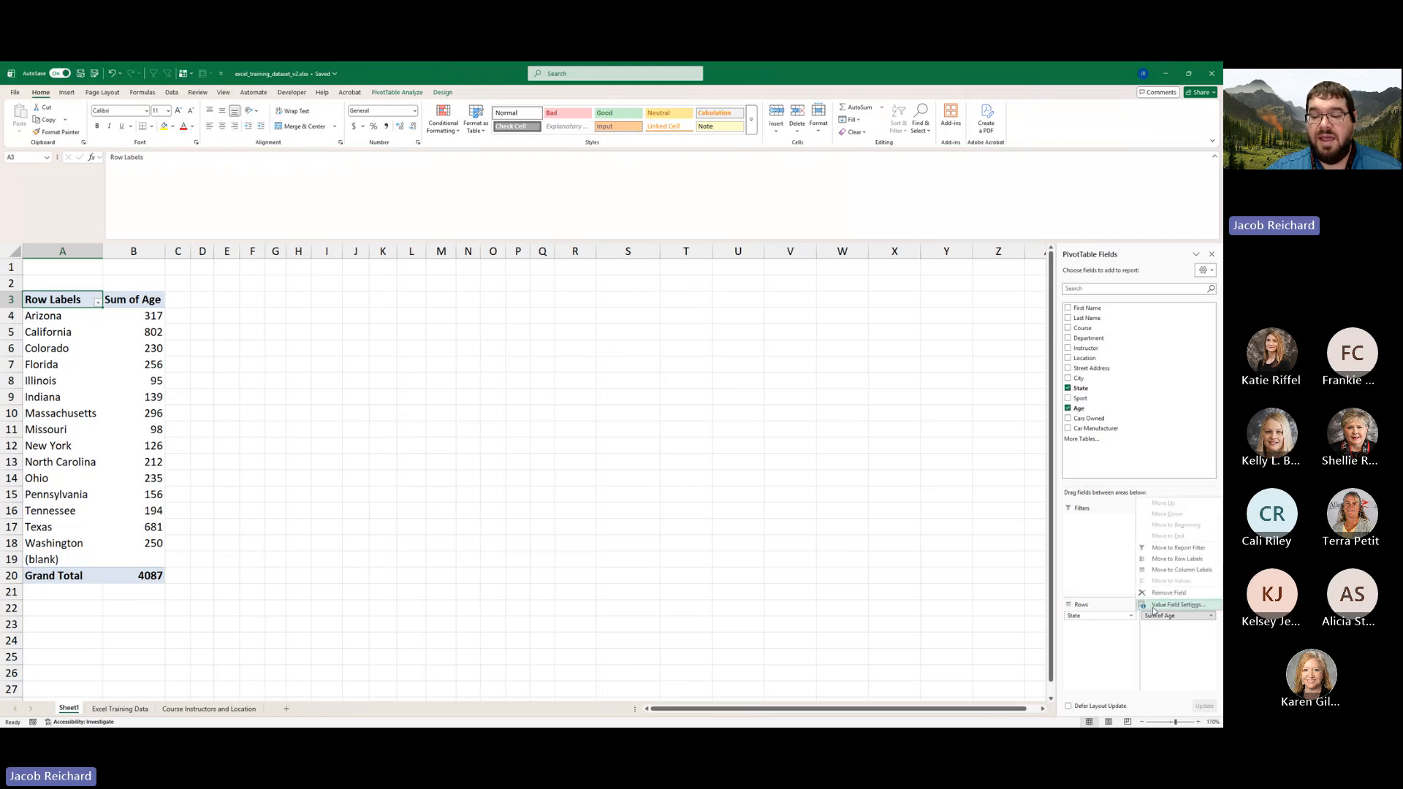
left_click(1165, 609)
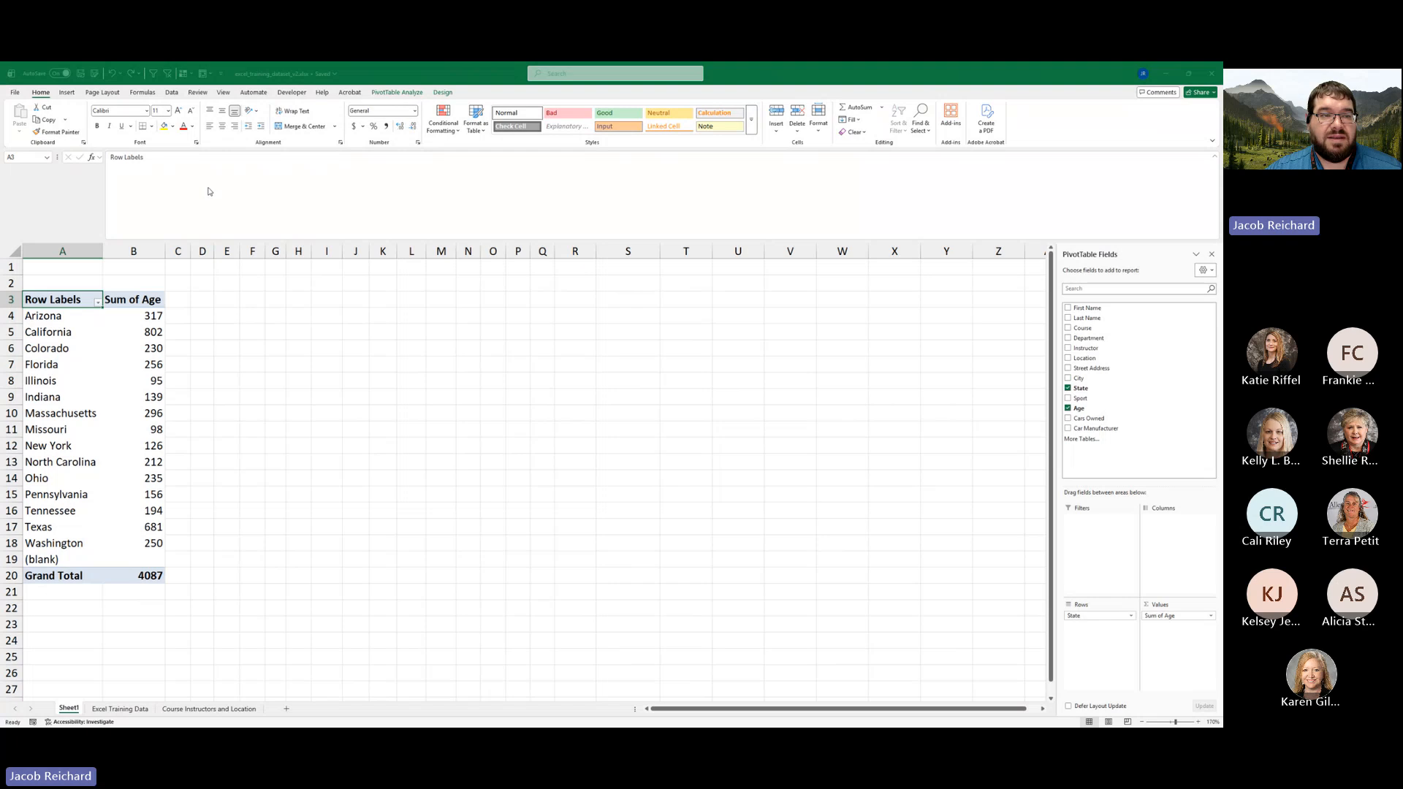
left_click(251, 201)
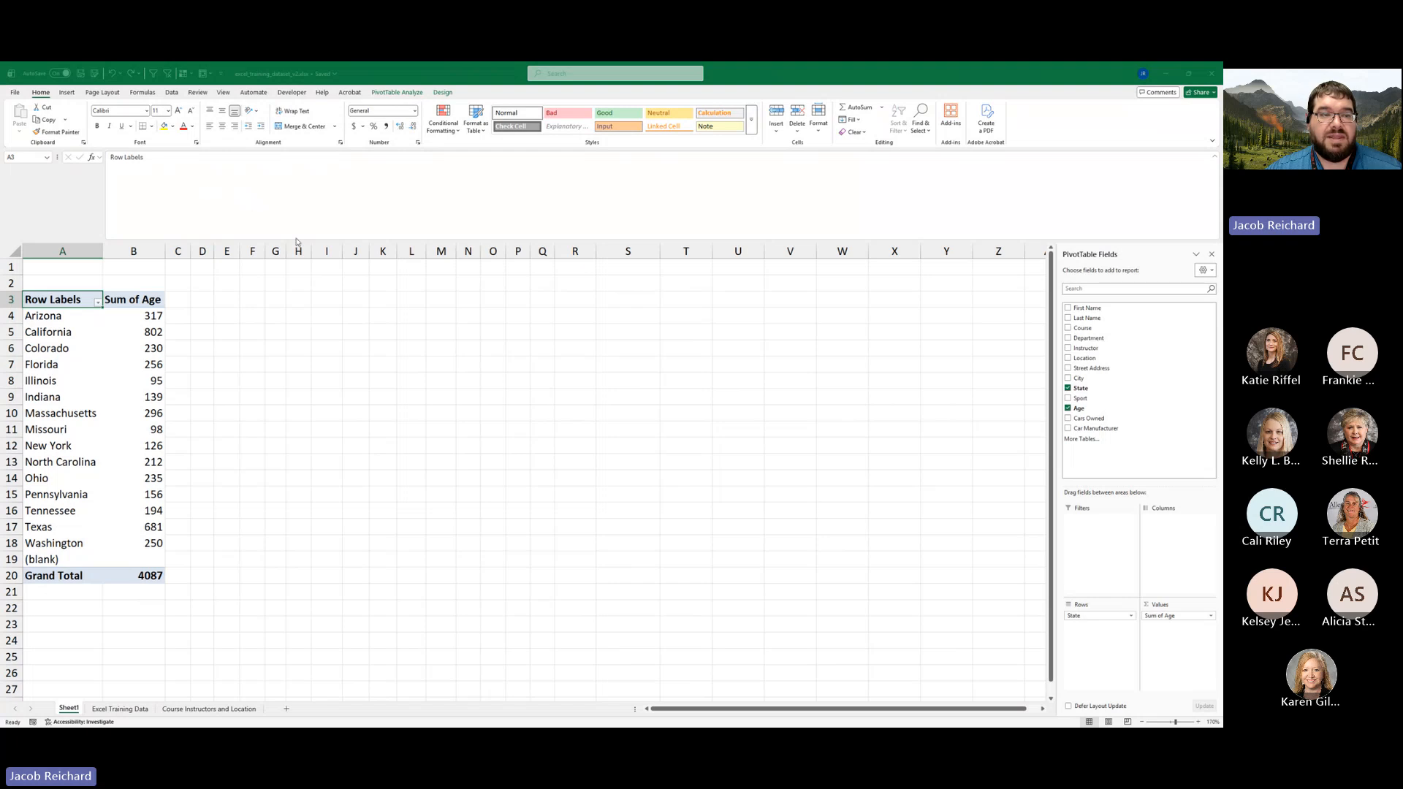
left_click(352, 244)
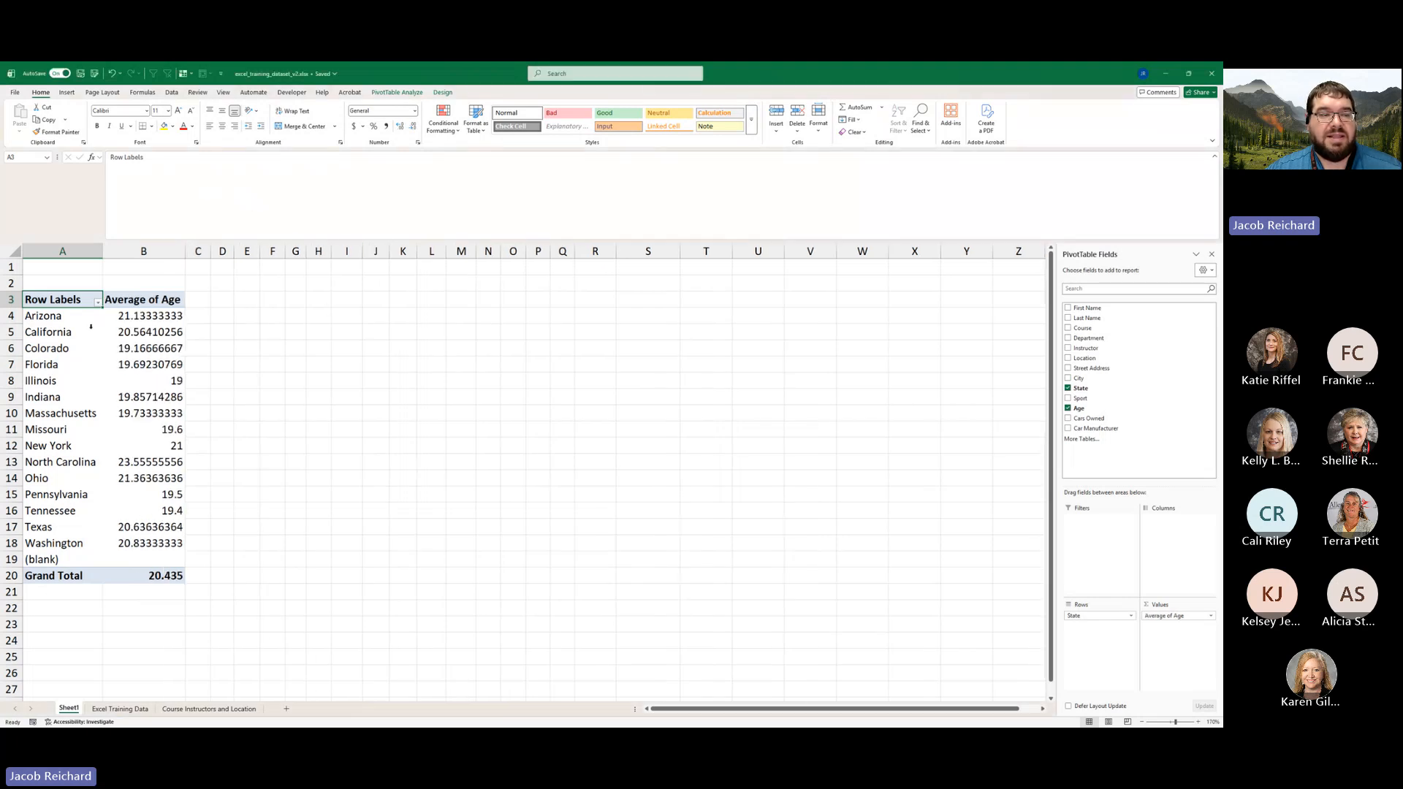
left_click(133, 308)
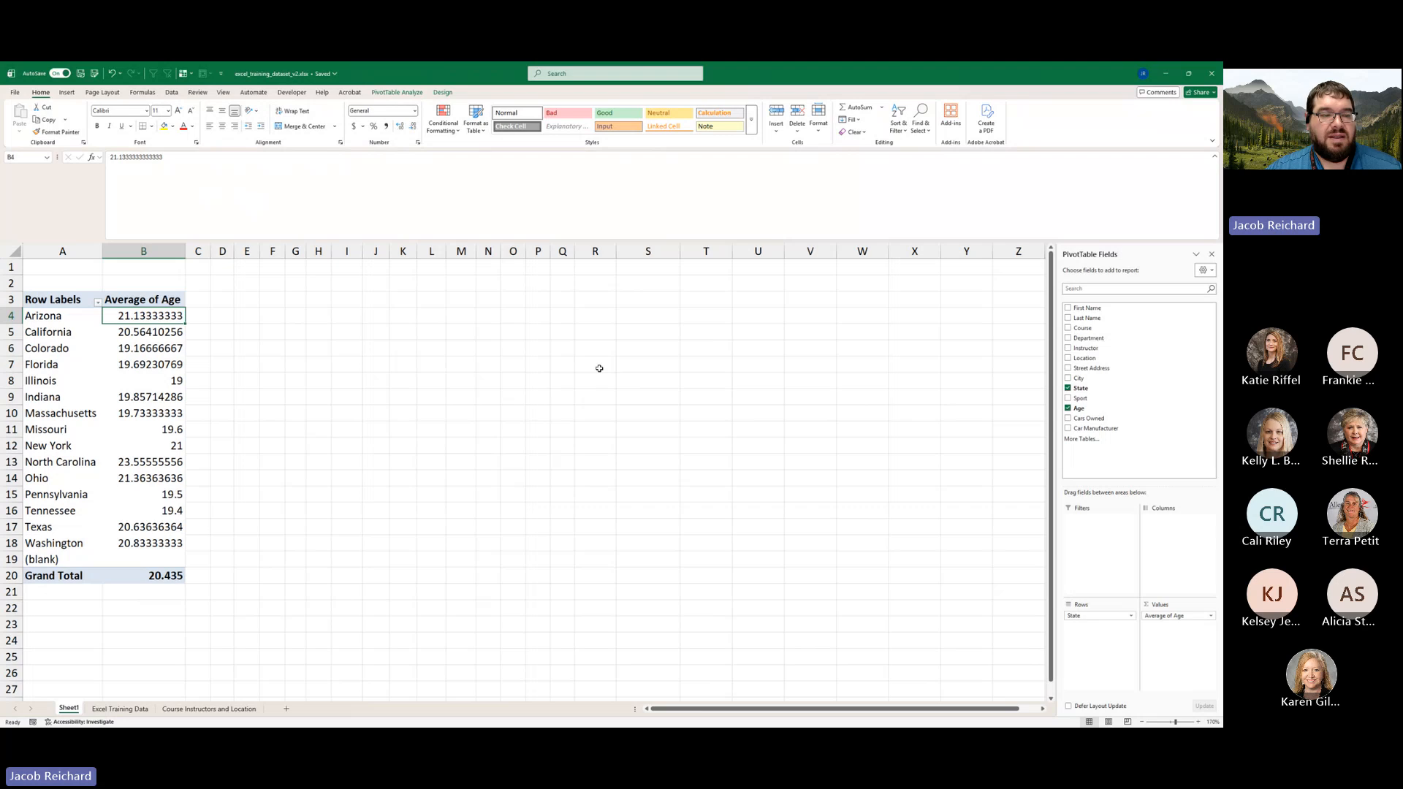
left_click_drag(60, 381, 140, 380)
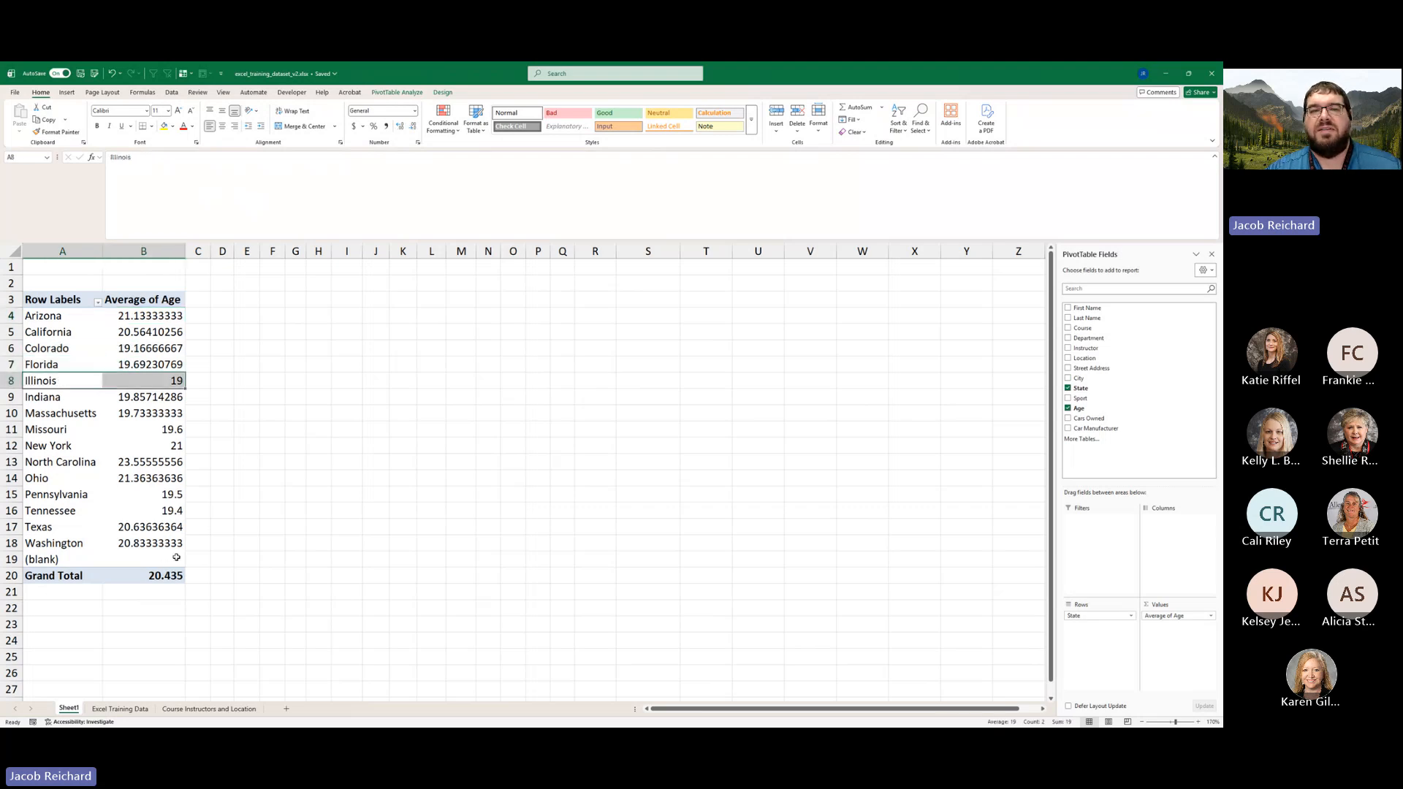
mouse_move(176, 557)
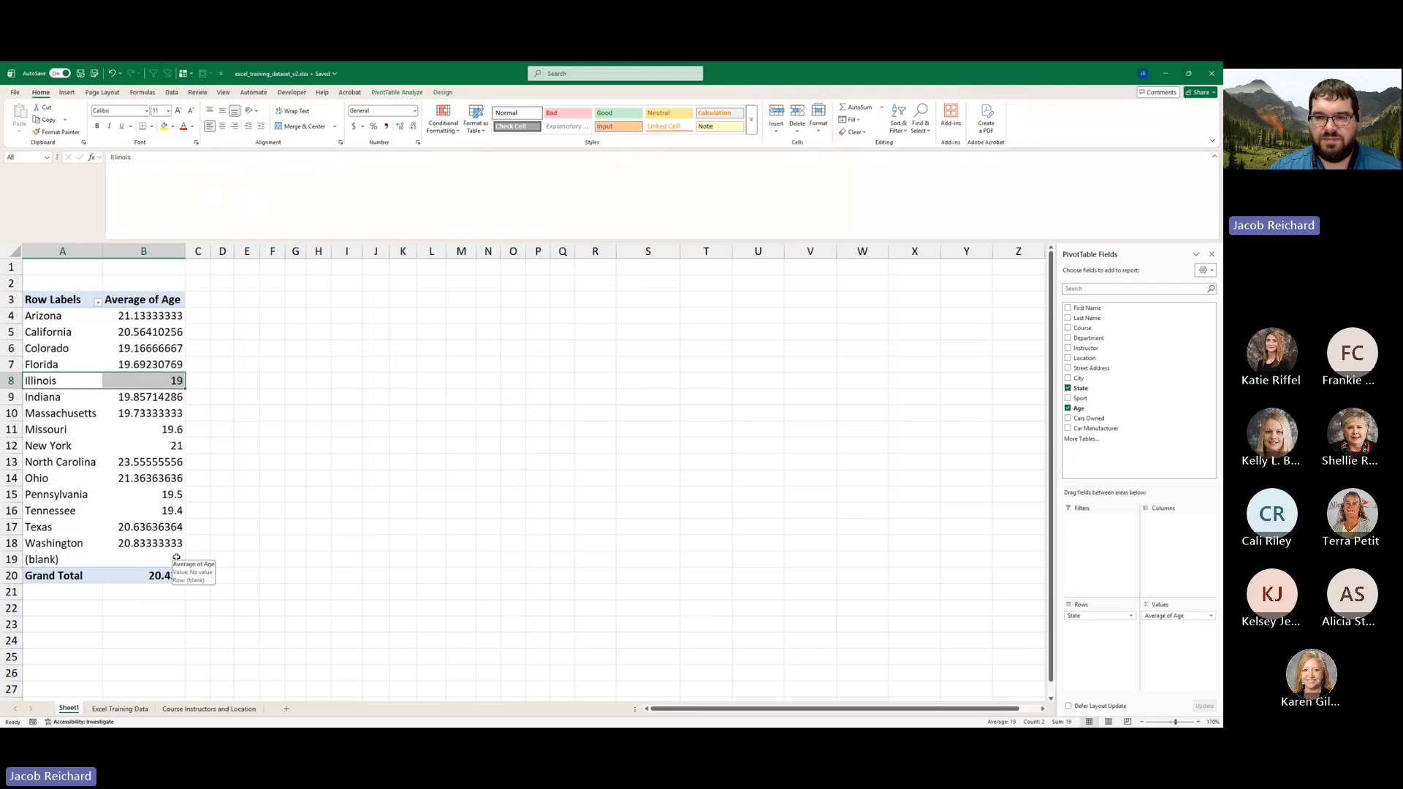